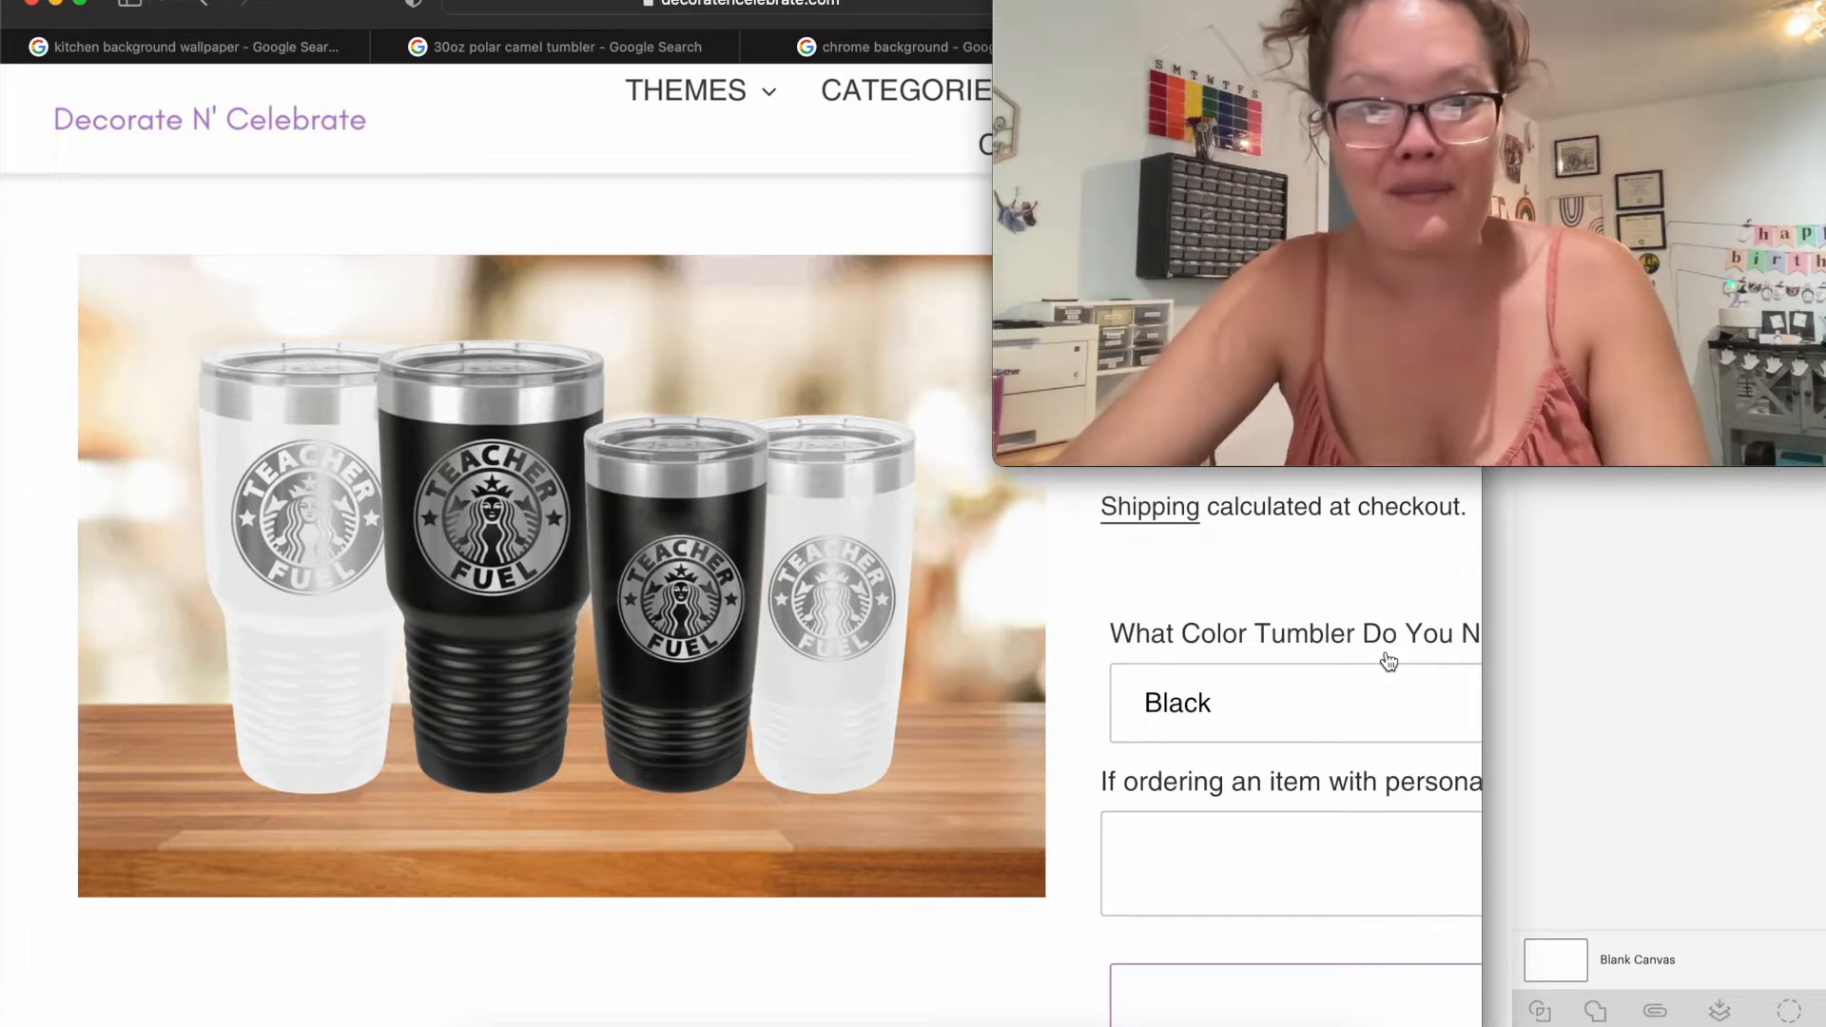
Step: Review the Teacher Fuel Tumbler product page with its countertop mockup photo and close that page
scroll(1389, 661, down, 5)
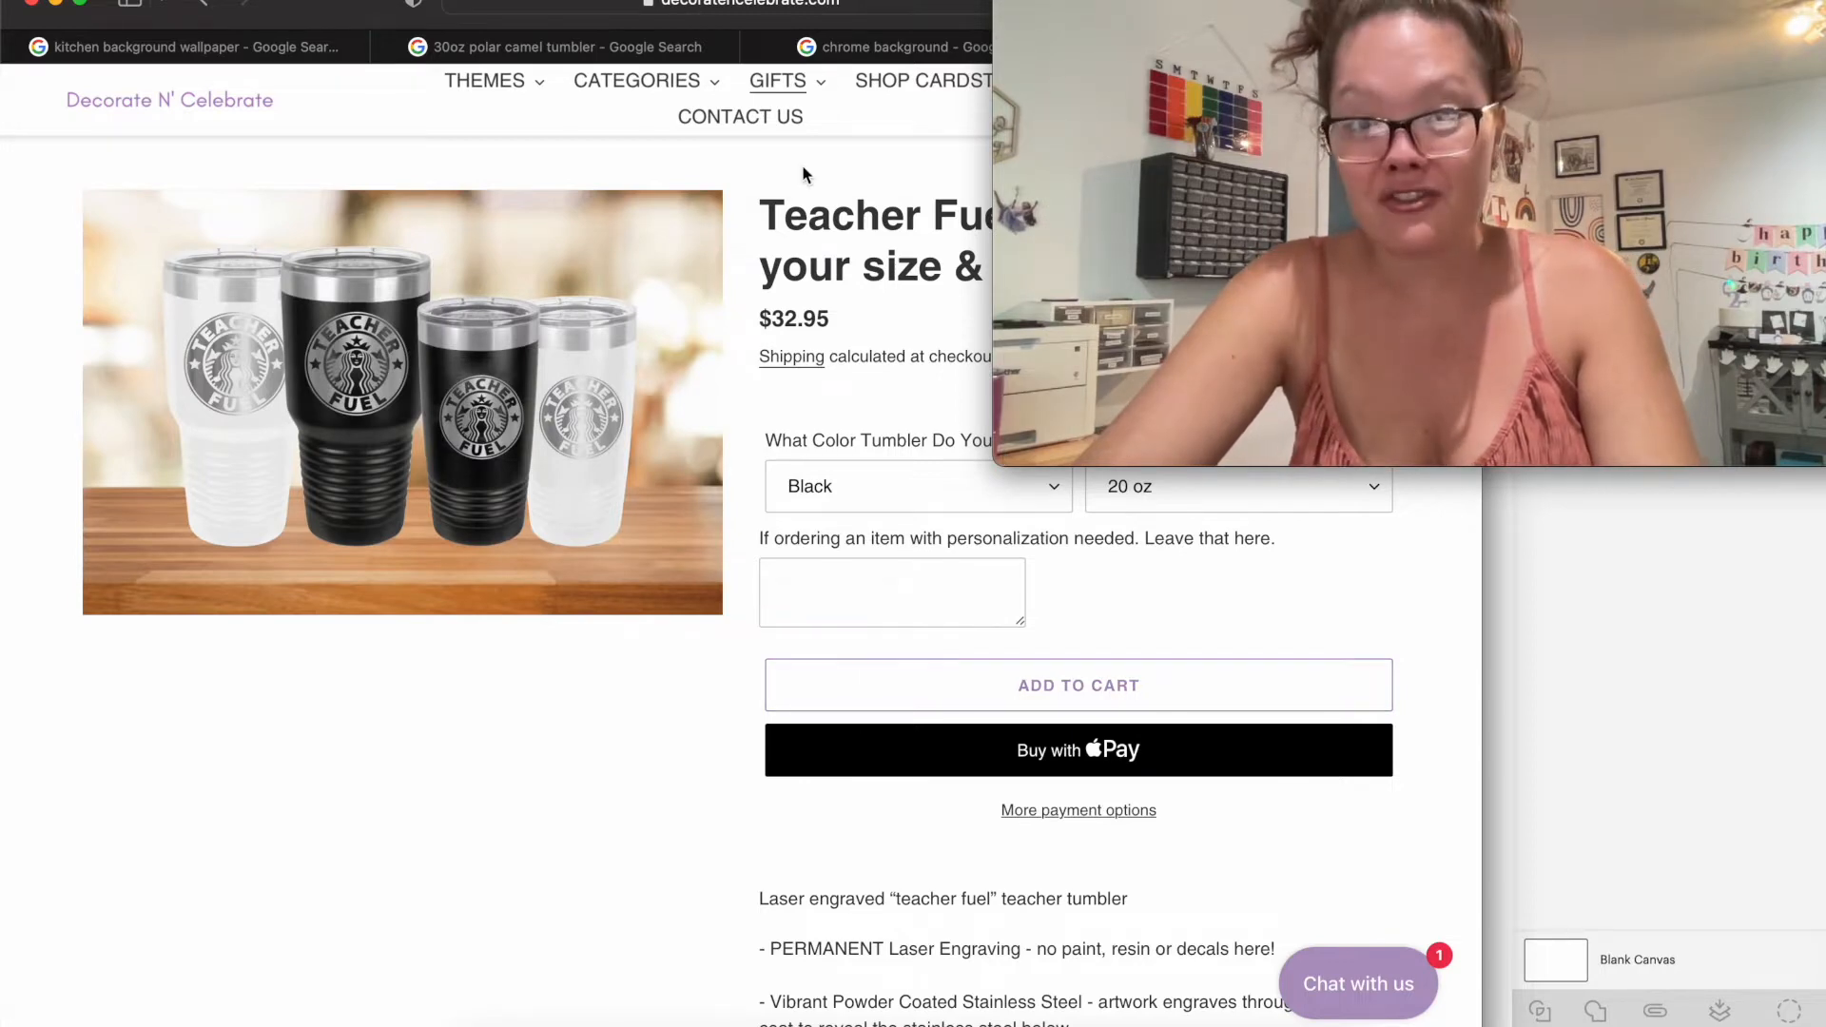
drag(1046, 38, 1071, 576)
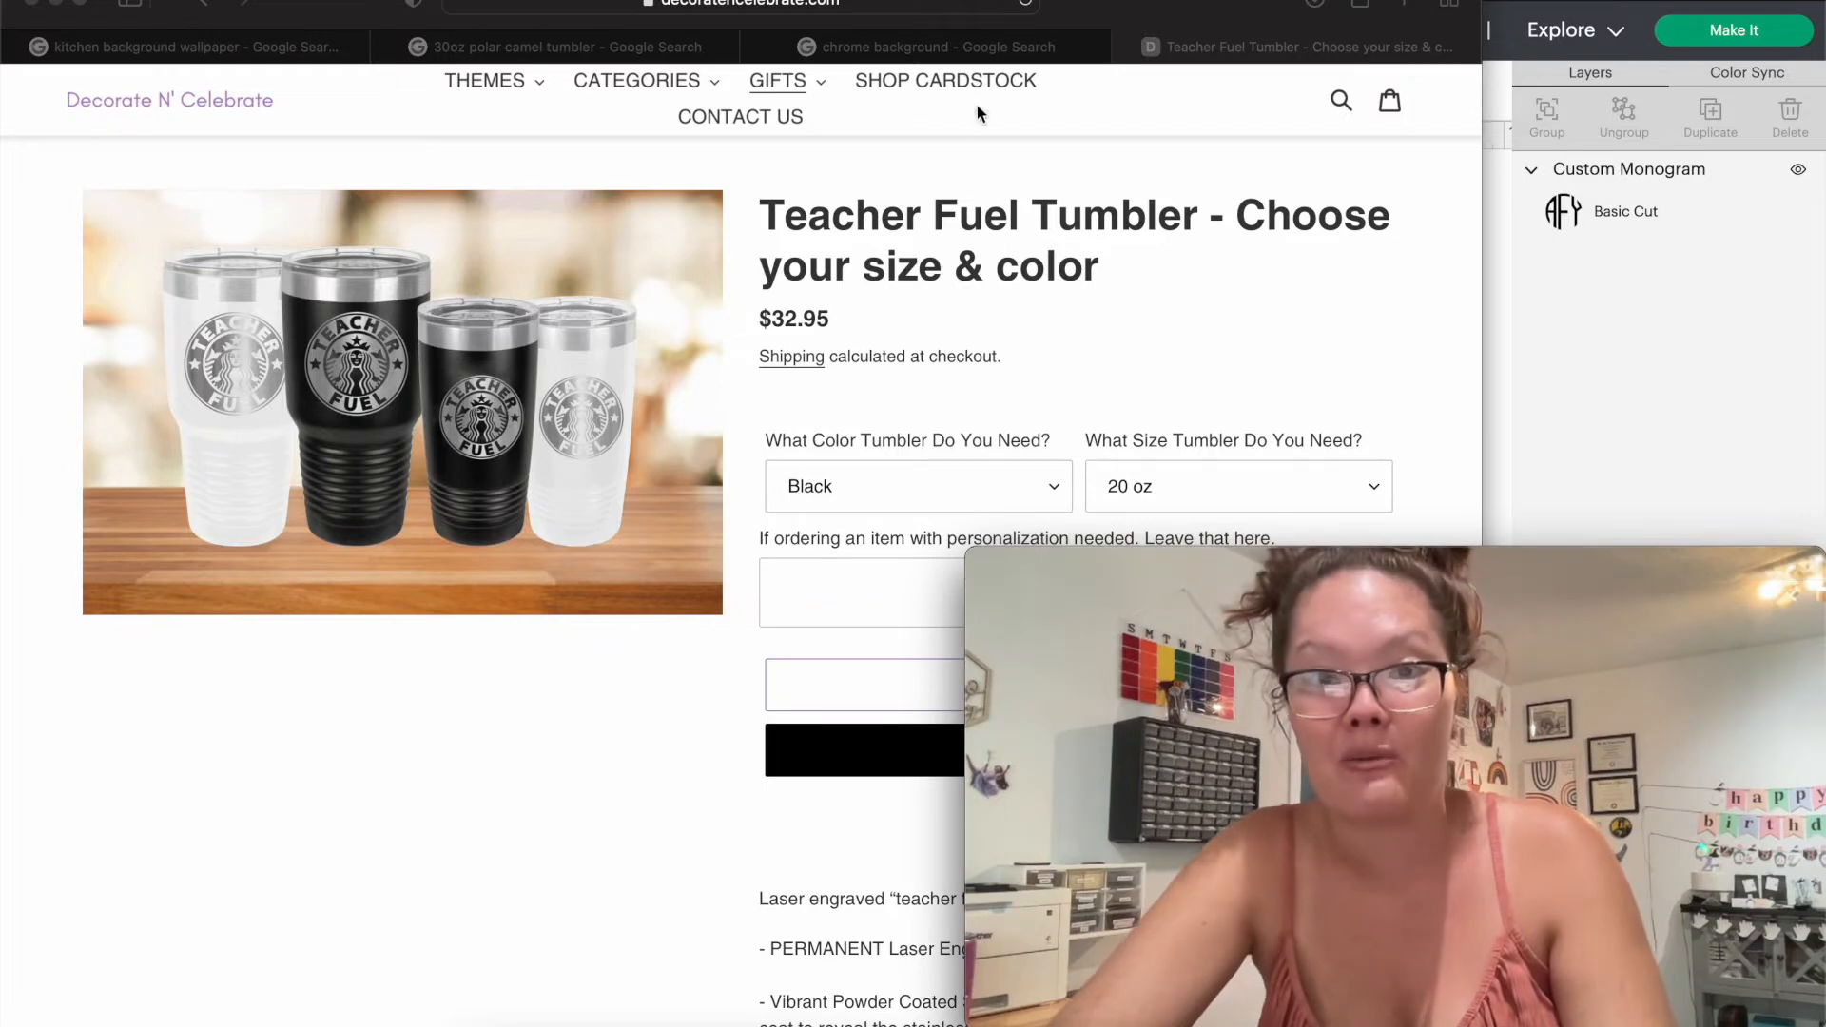
click(1125, 47)
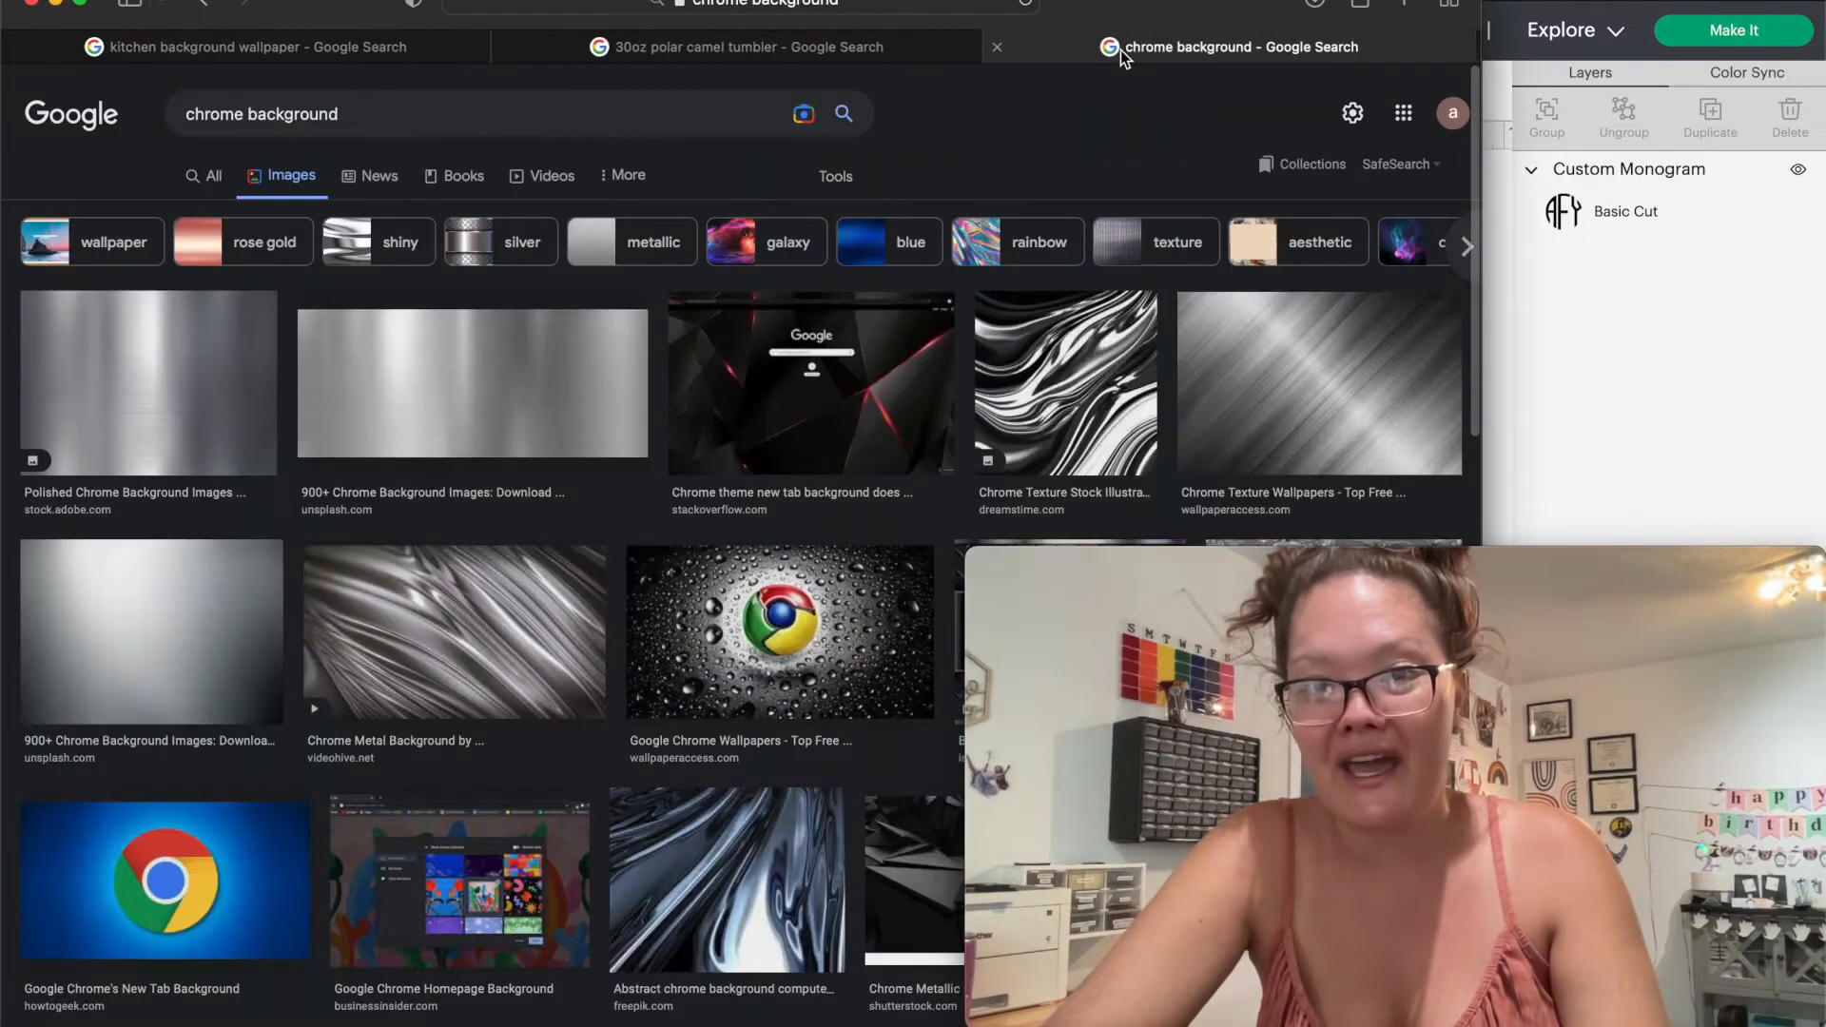
Step: Browse the "kitchen background wallpaper" image results for a kitchen scene with an empty countertop
click(287, 48)
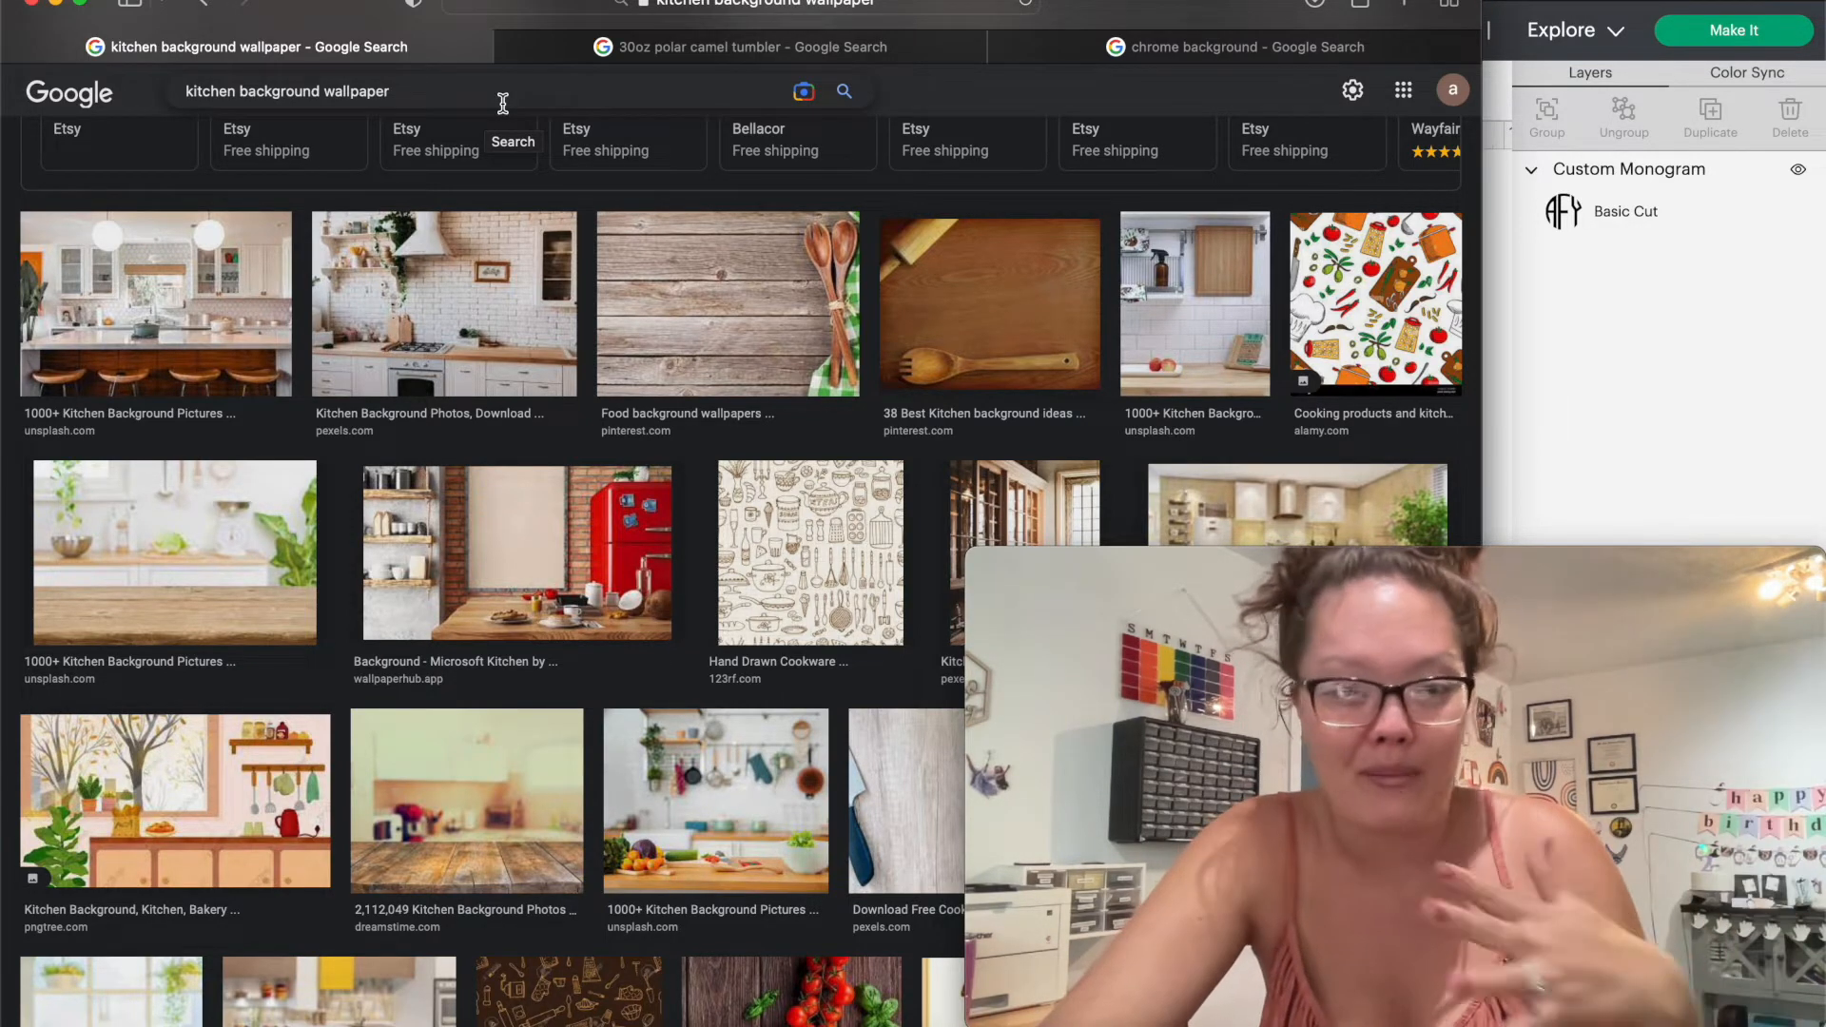
scroll(714, 370, down, 3)
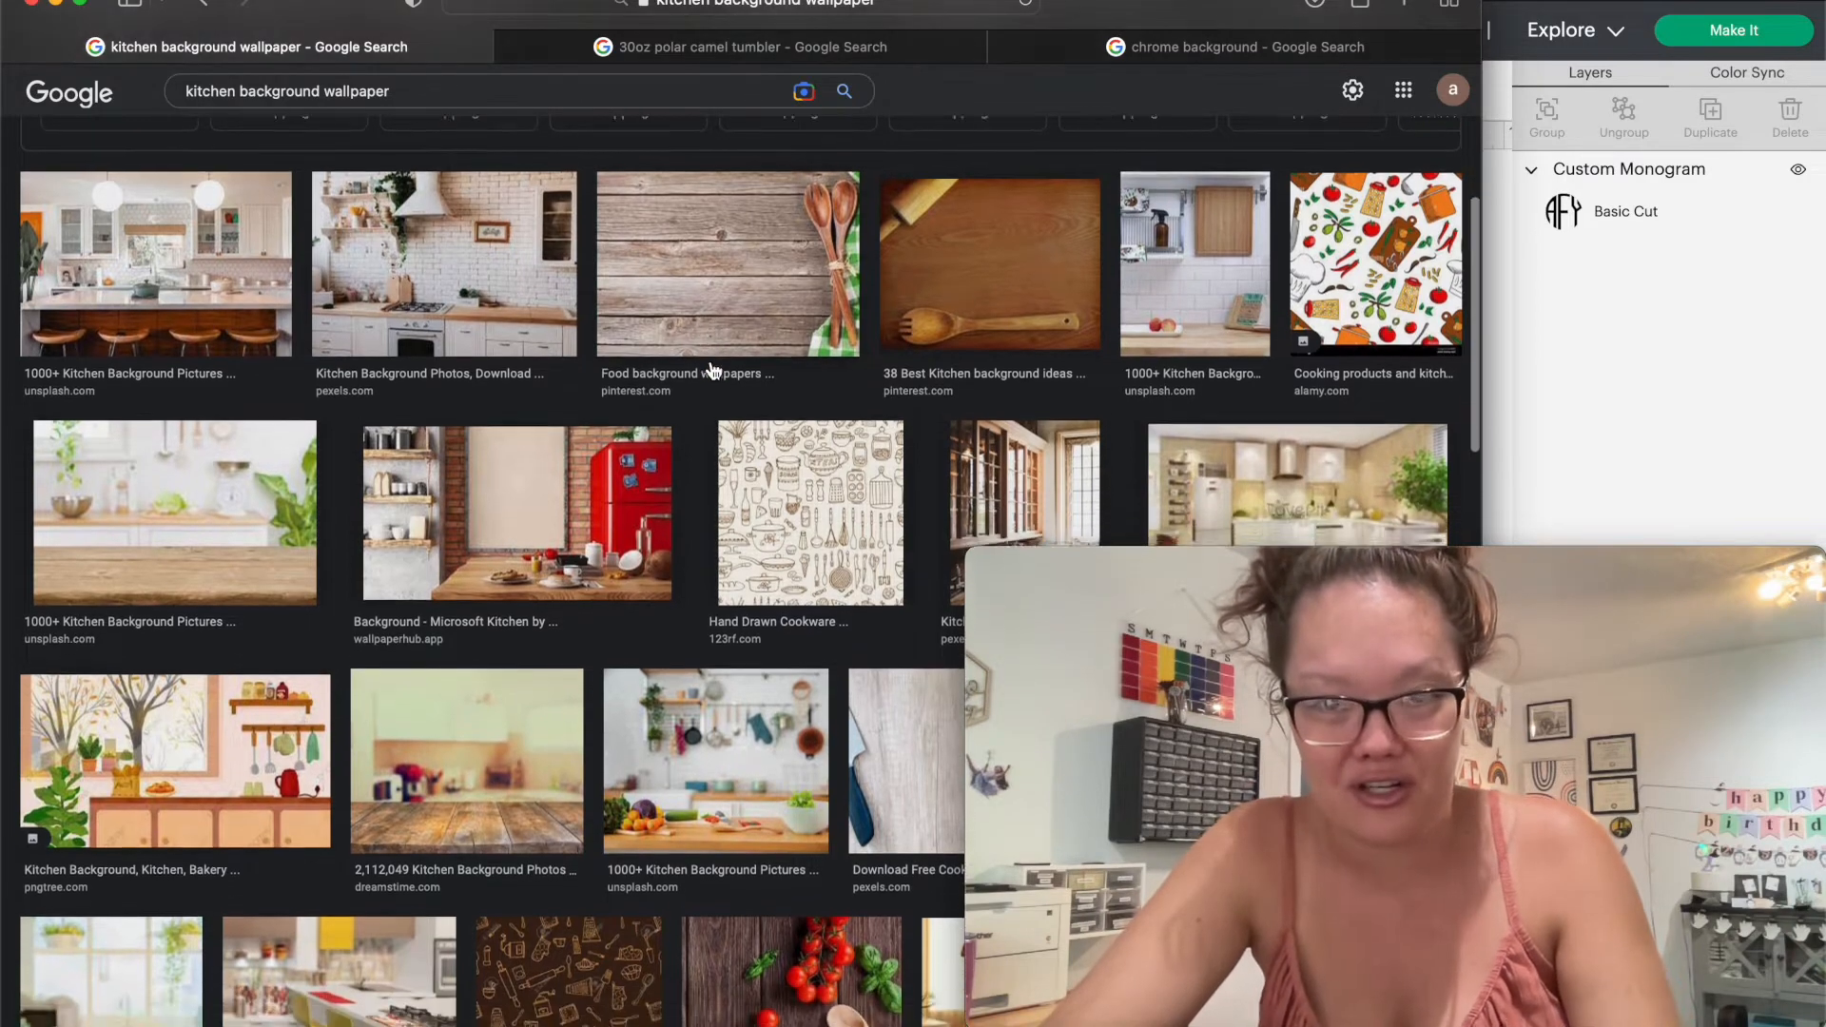
scroll(713, 370, down, 6)
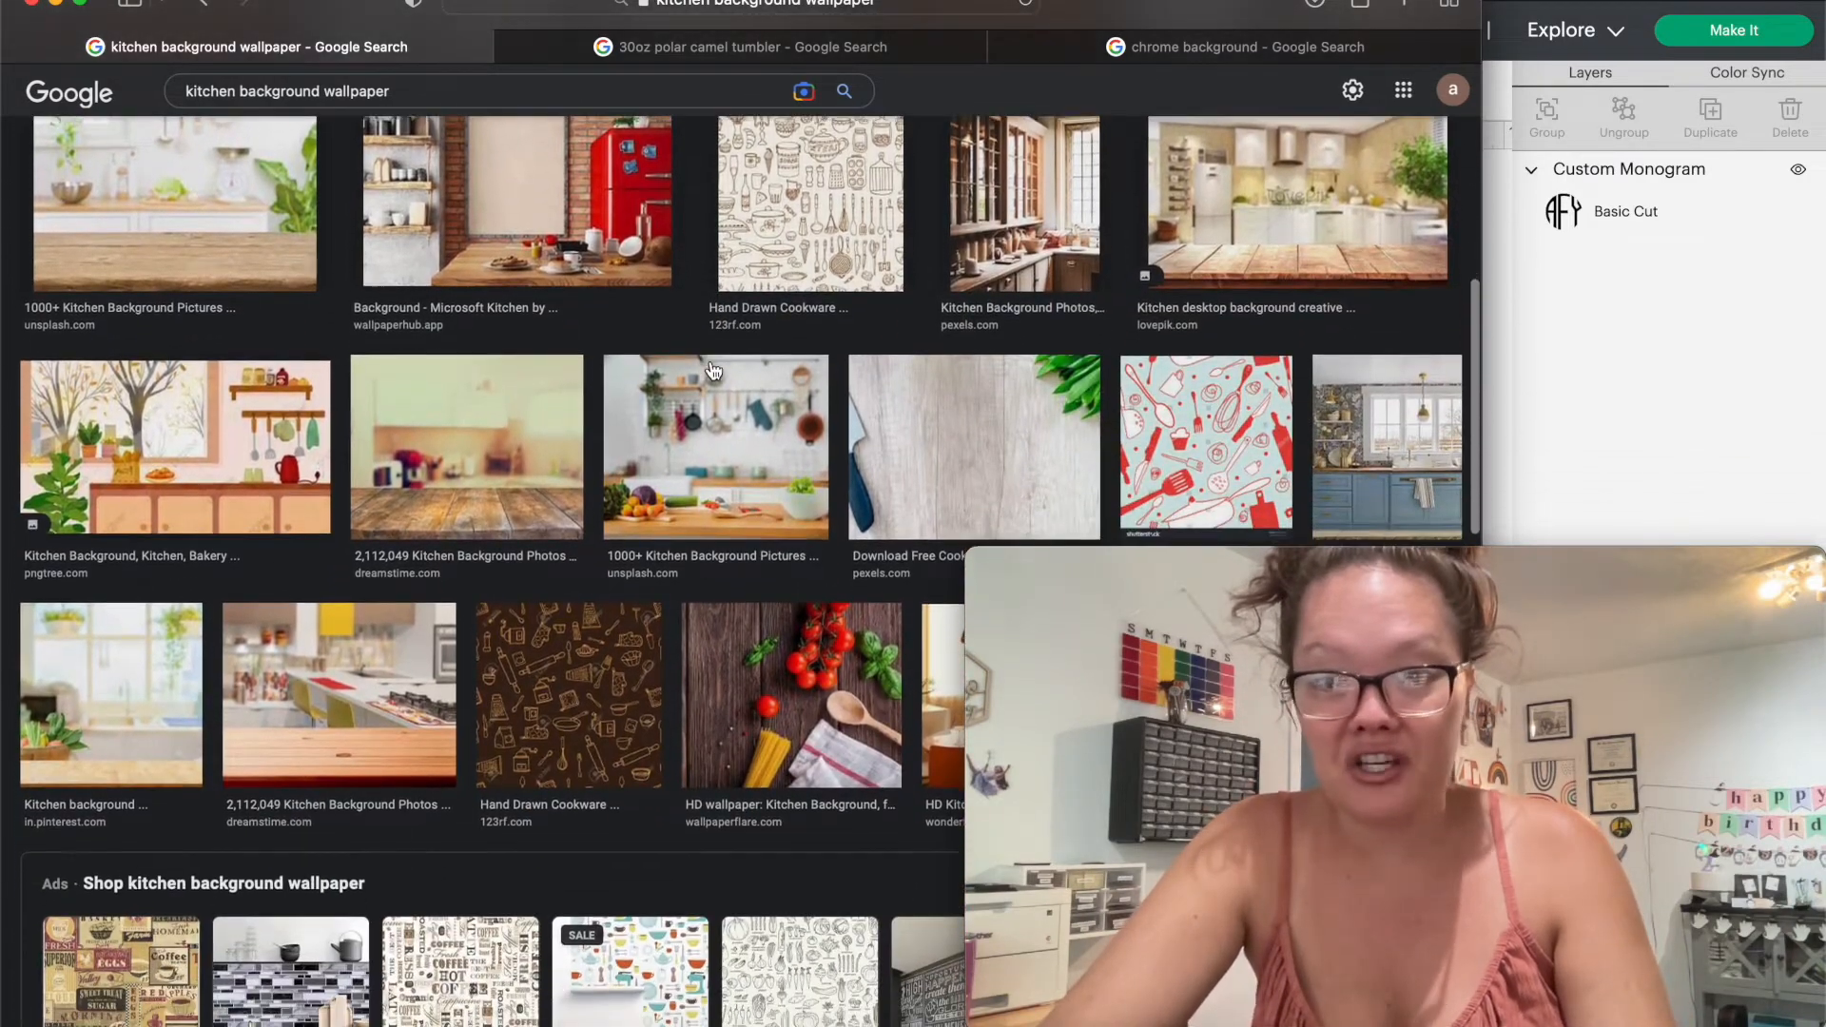
scroll(713, 370, down, 3)
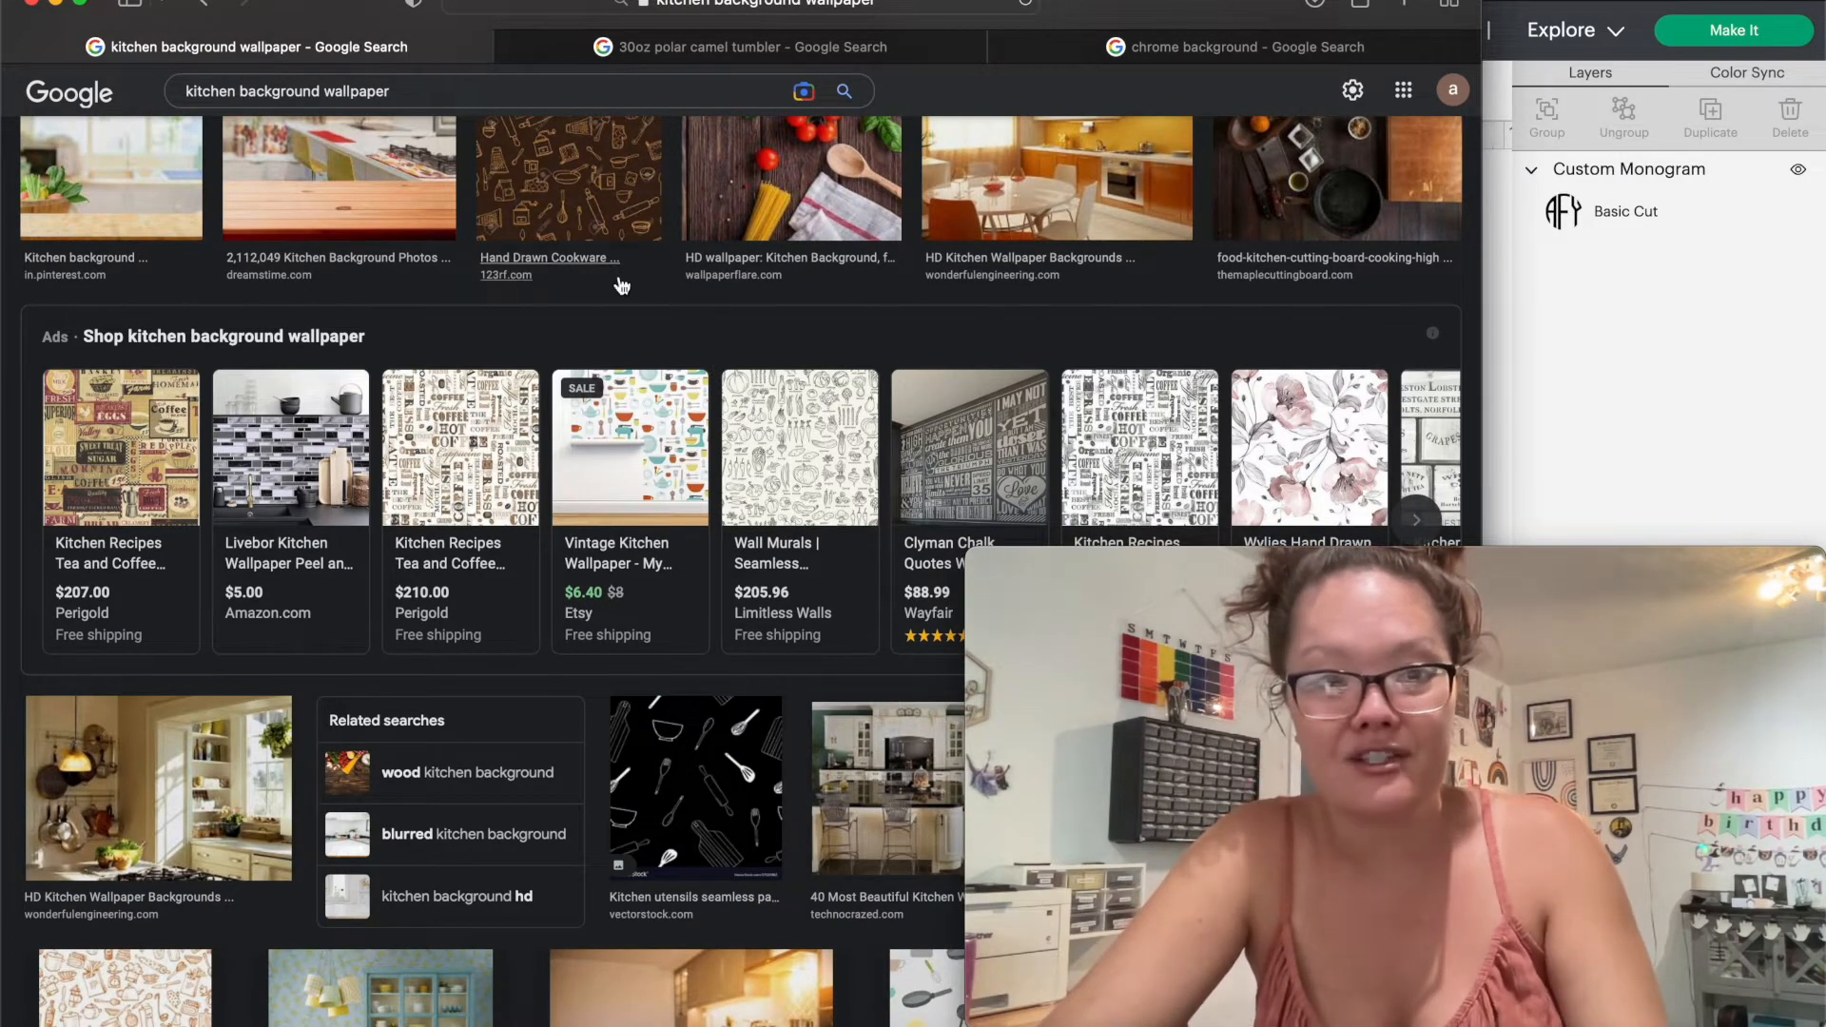
scroll(513, 286, up, 2)
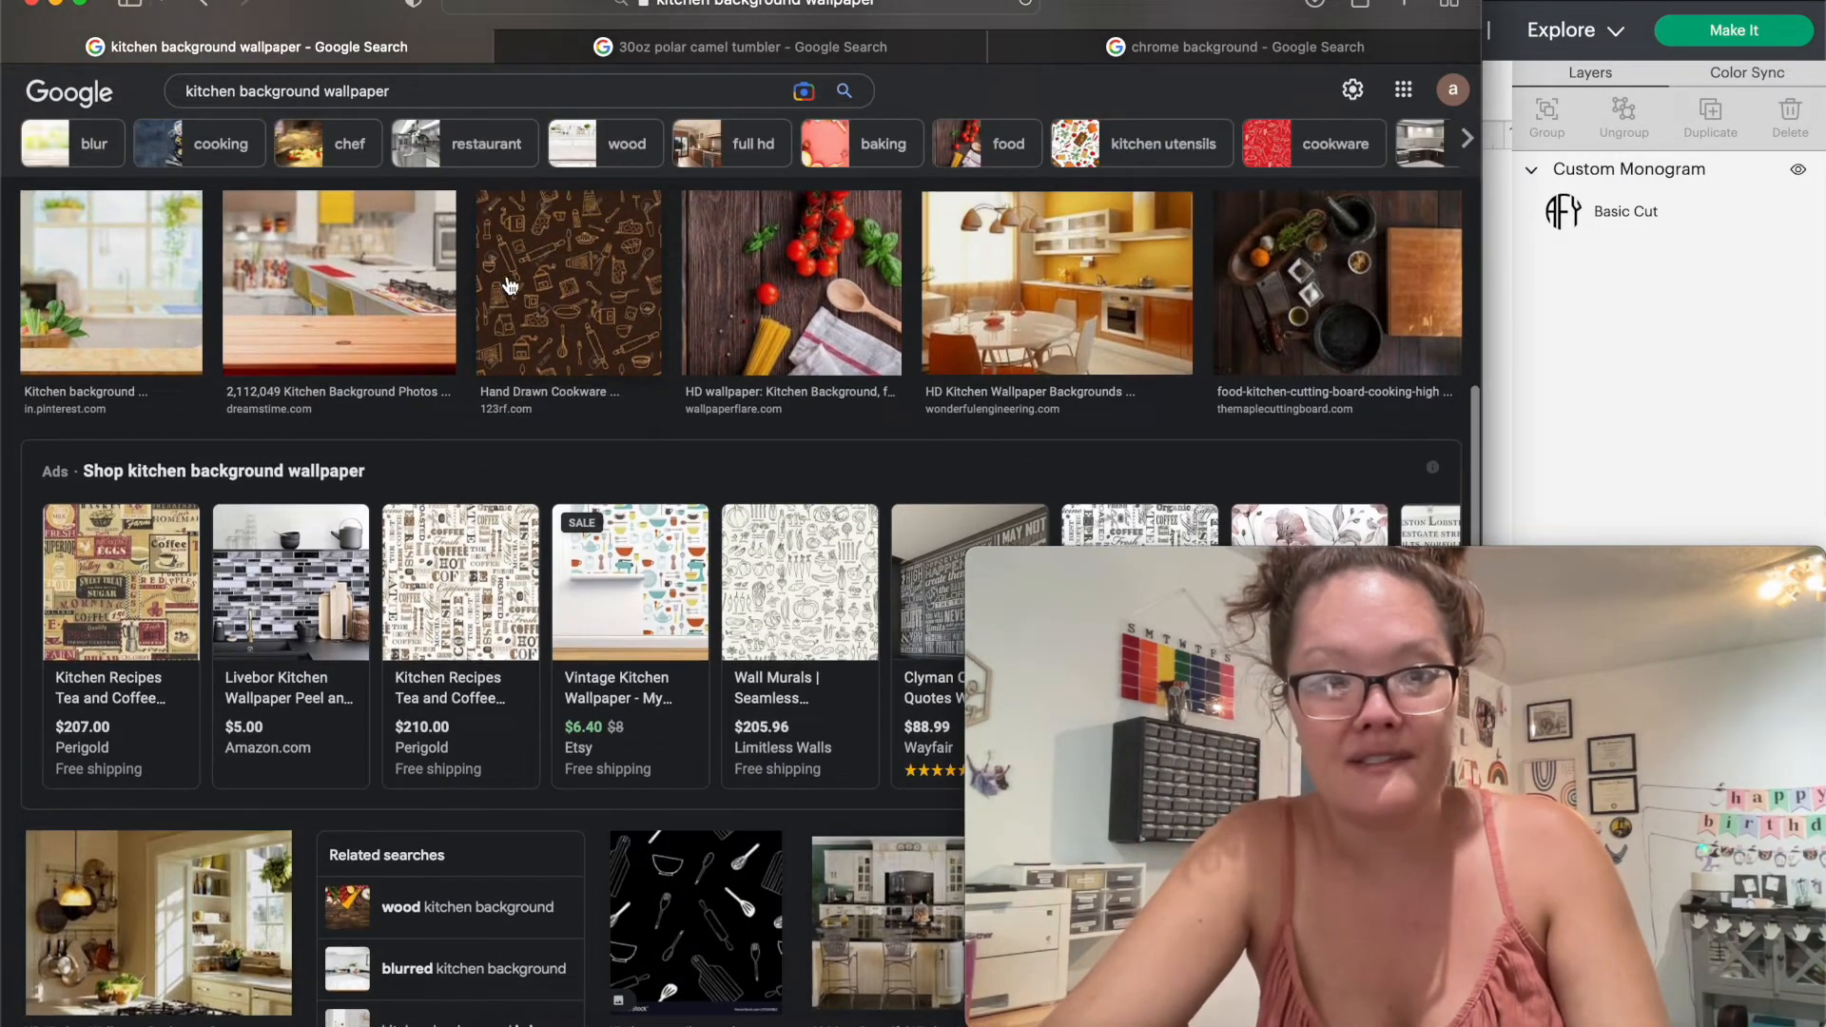
Step: Preview the wood-counter kitchen candidates: the two Dreamstime photos and the Pinterest photo with the vegetable bowl
click(328, 327)
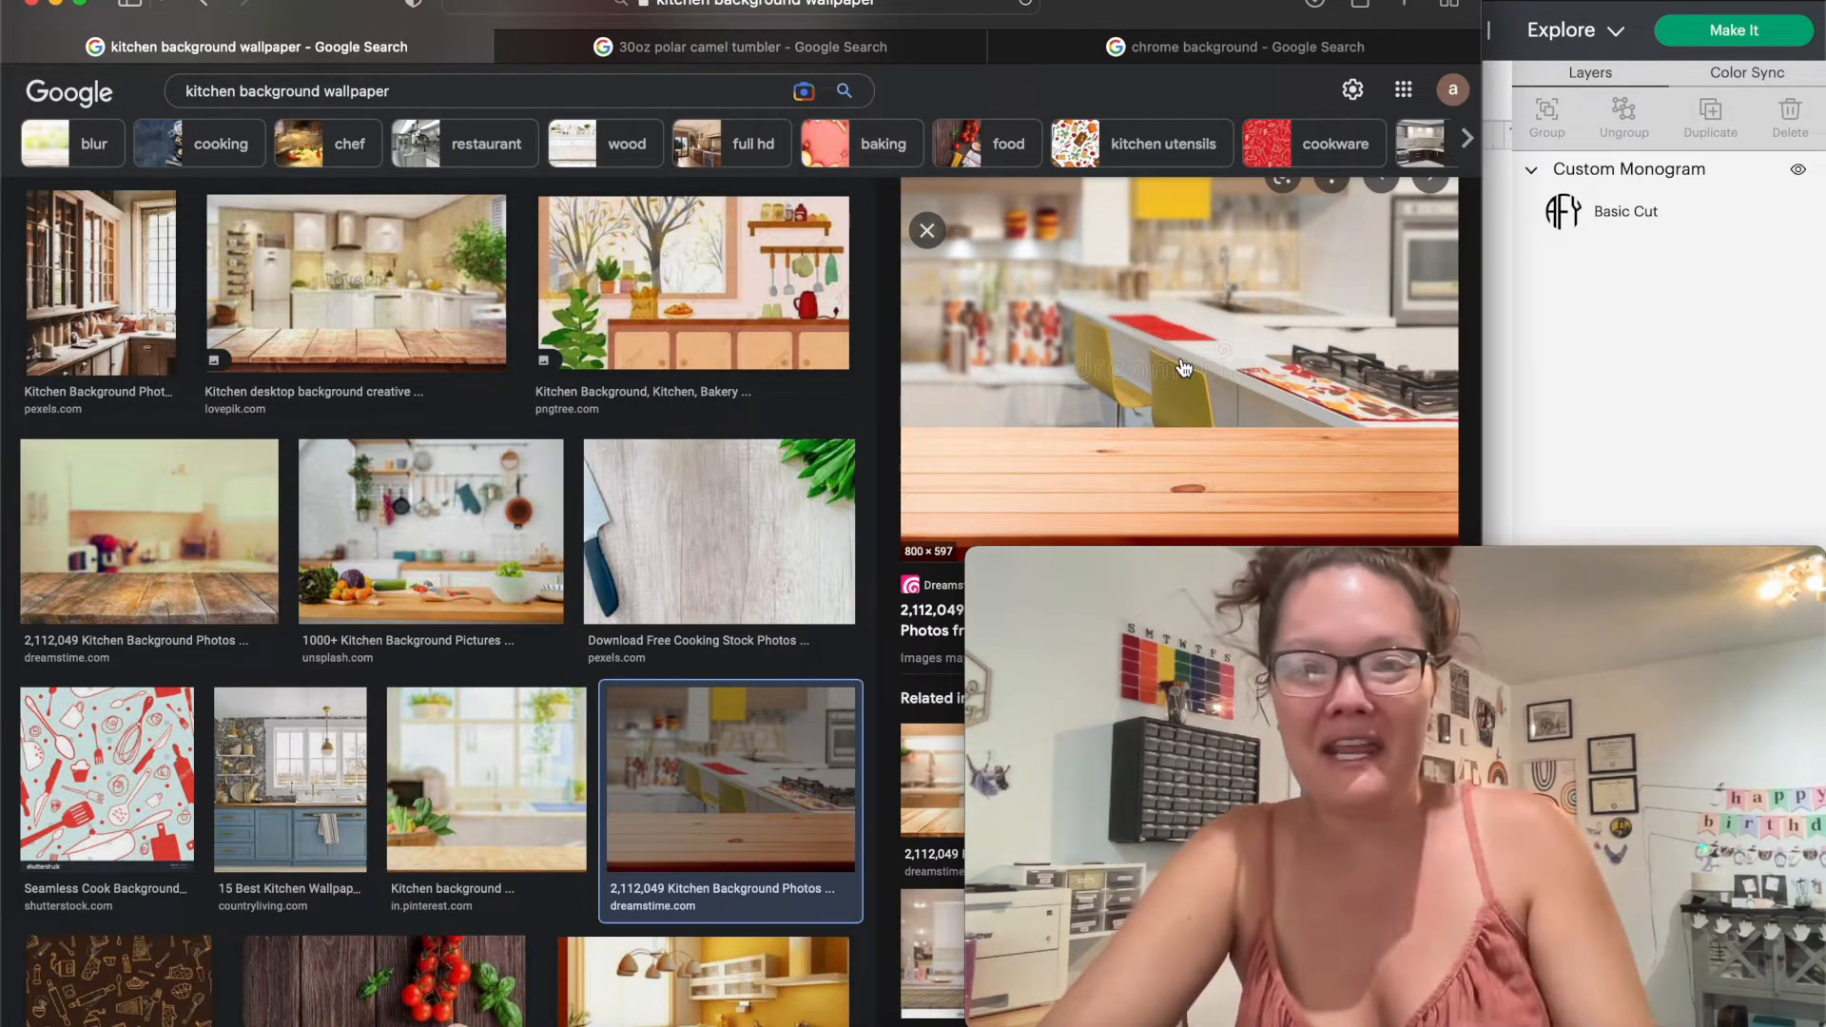
click(107, 521)
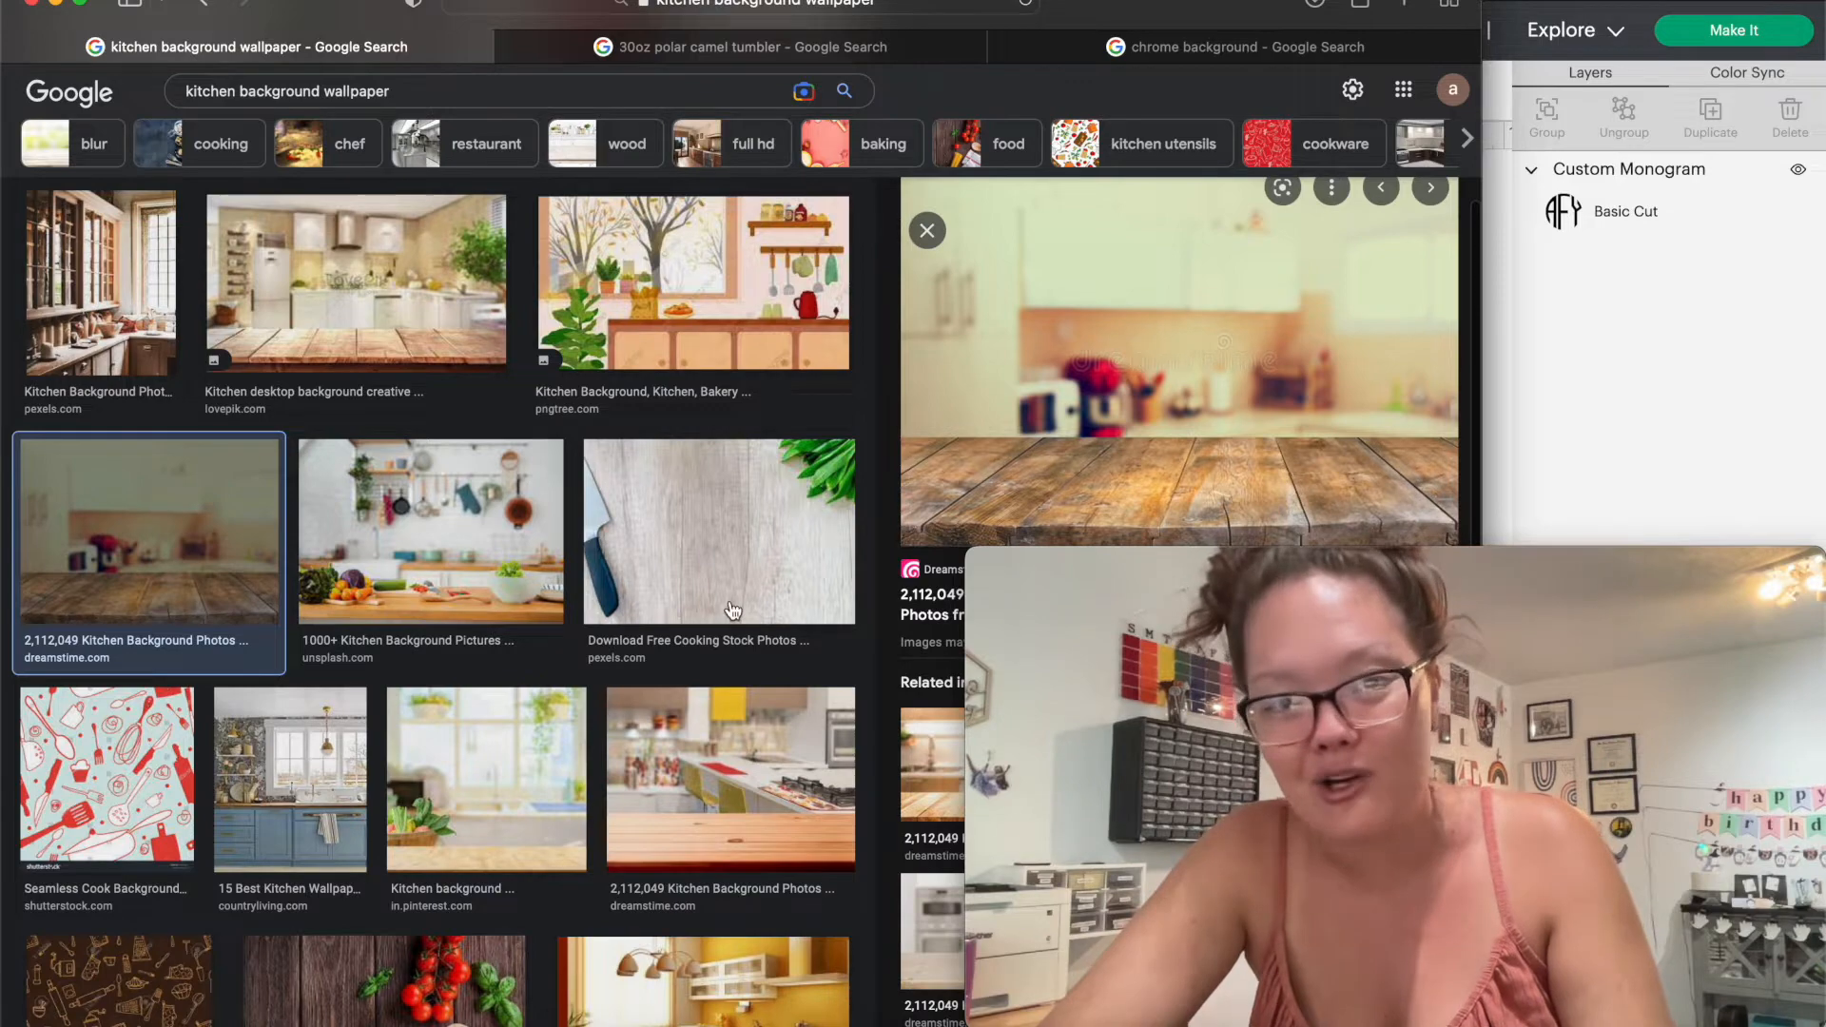
scroll(733, 610, down, 3)
scroll(603, 654, down, 3)
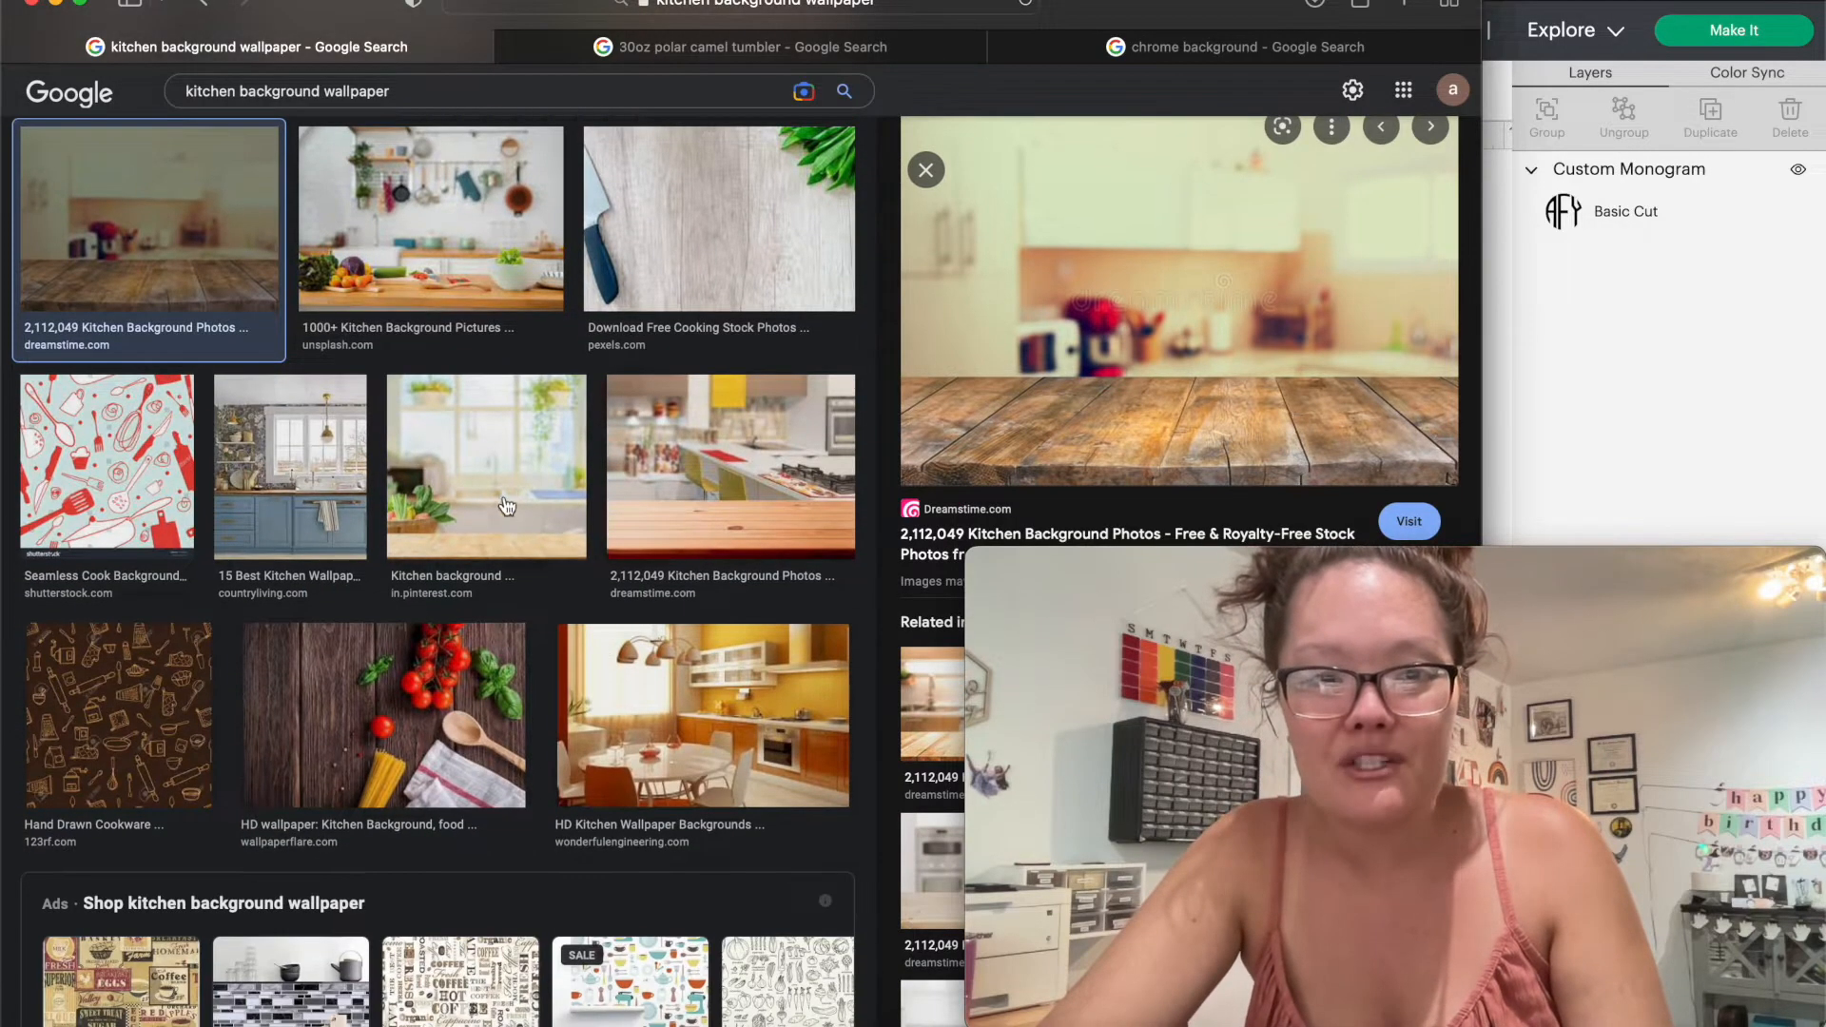
click(499, 504)
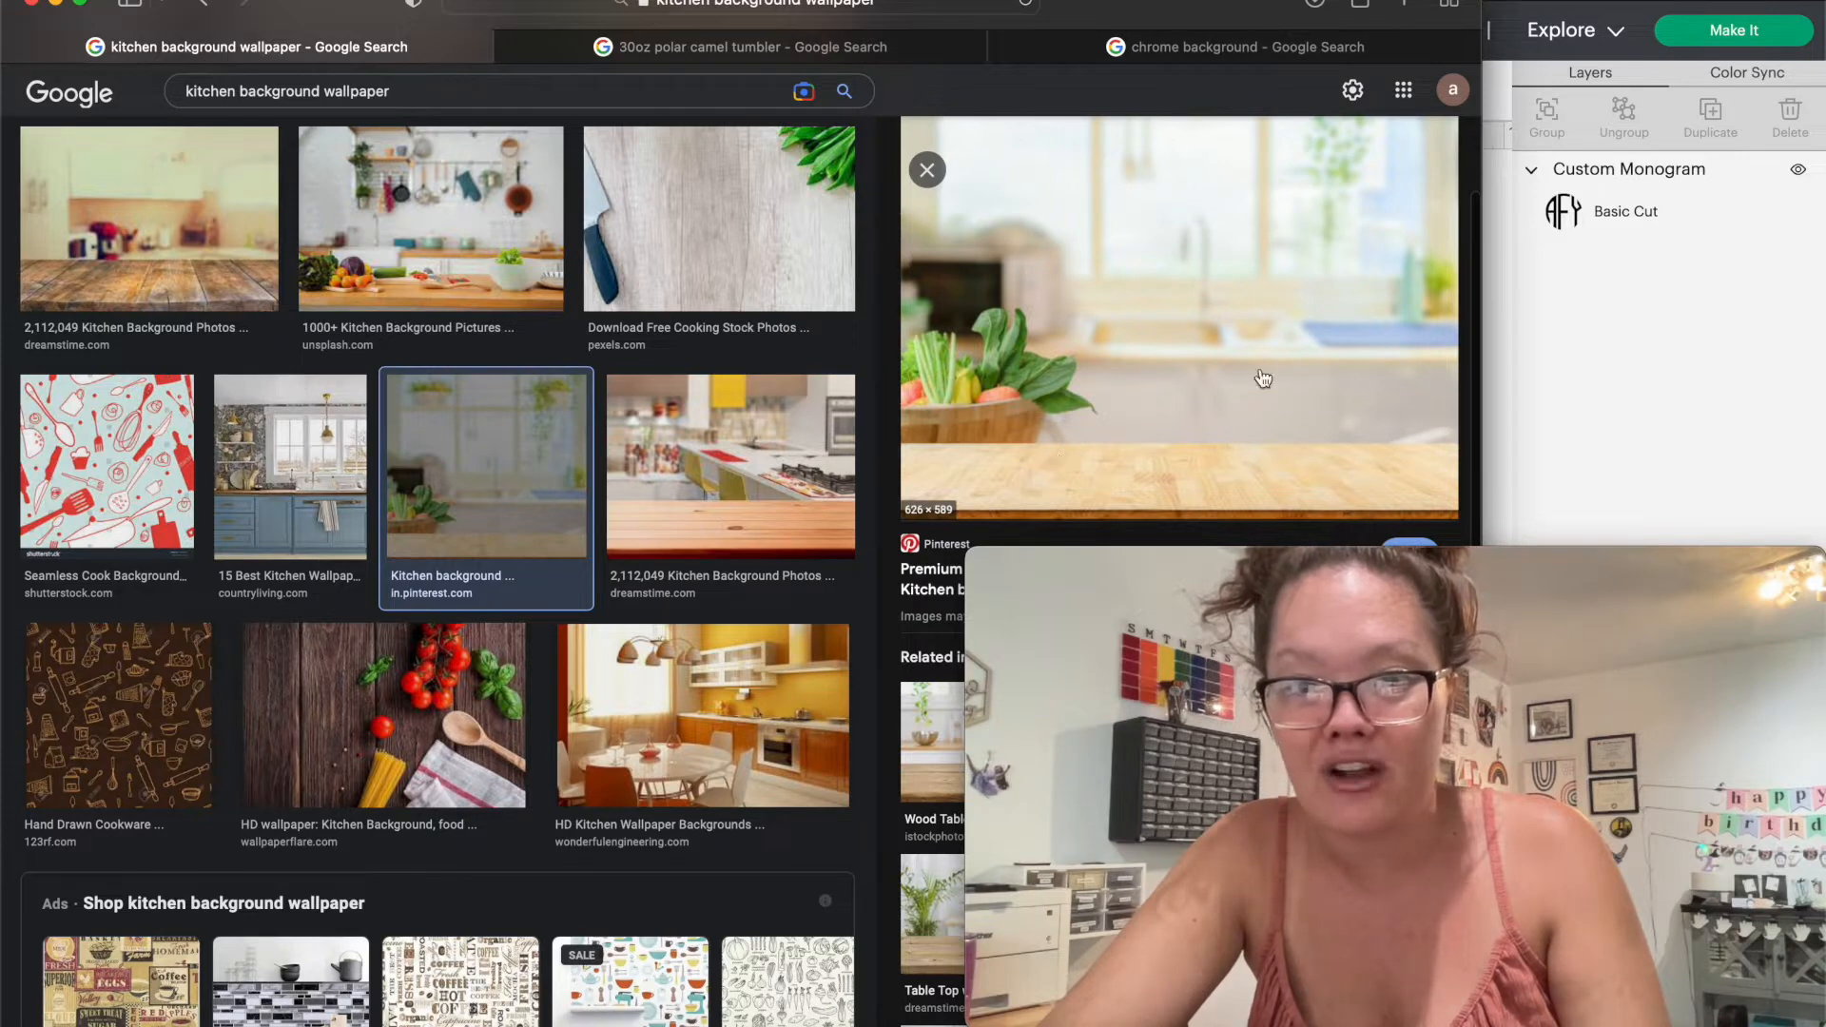
Step: Explore the related images of blurred kitchens with wood table tops, previewing several iStock, Dreamstime and 123RF photos
scroll(954, 512, down, 4)
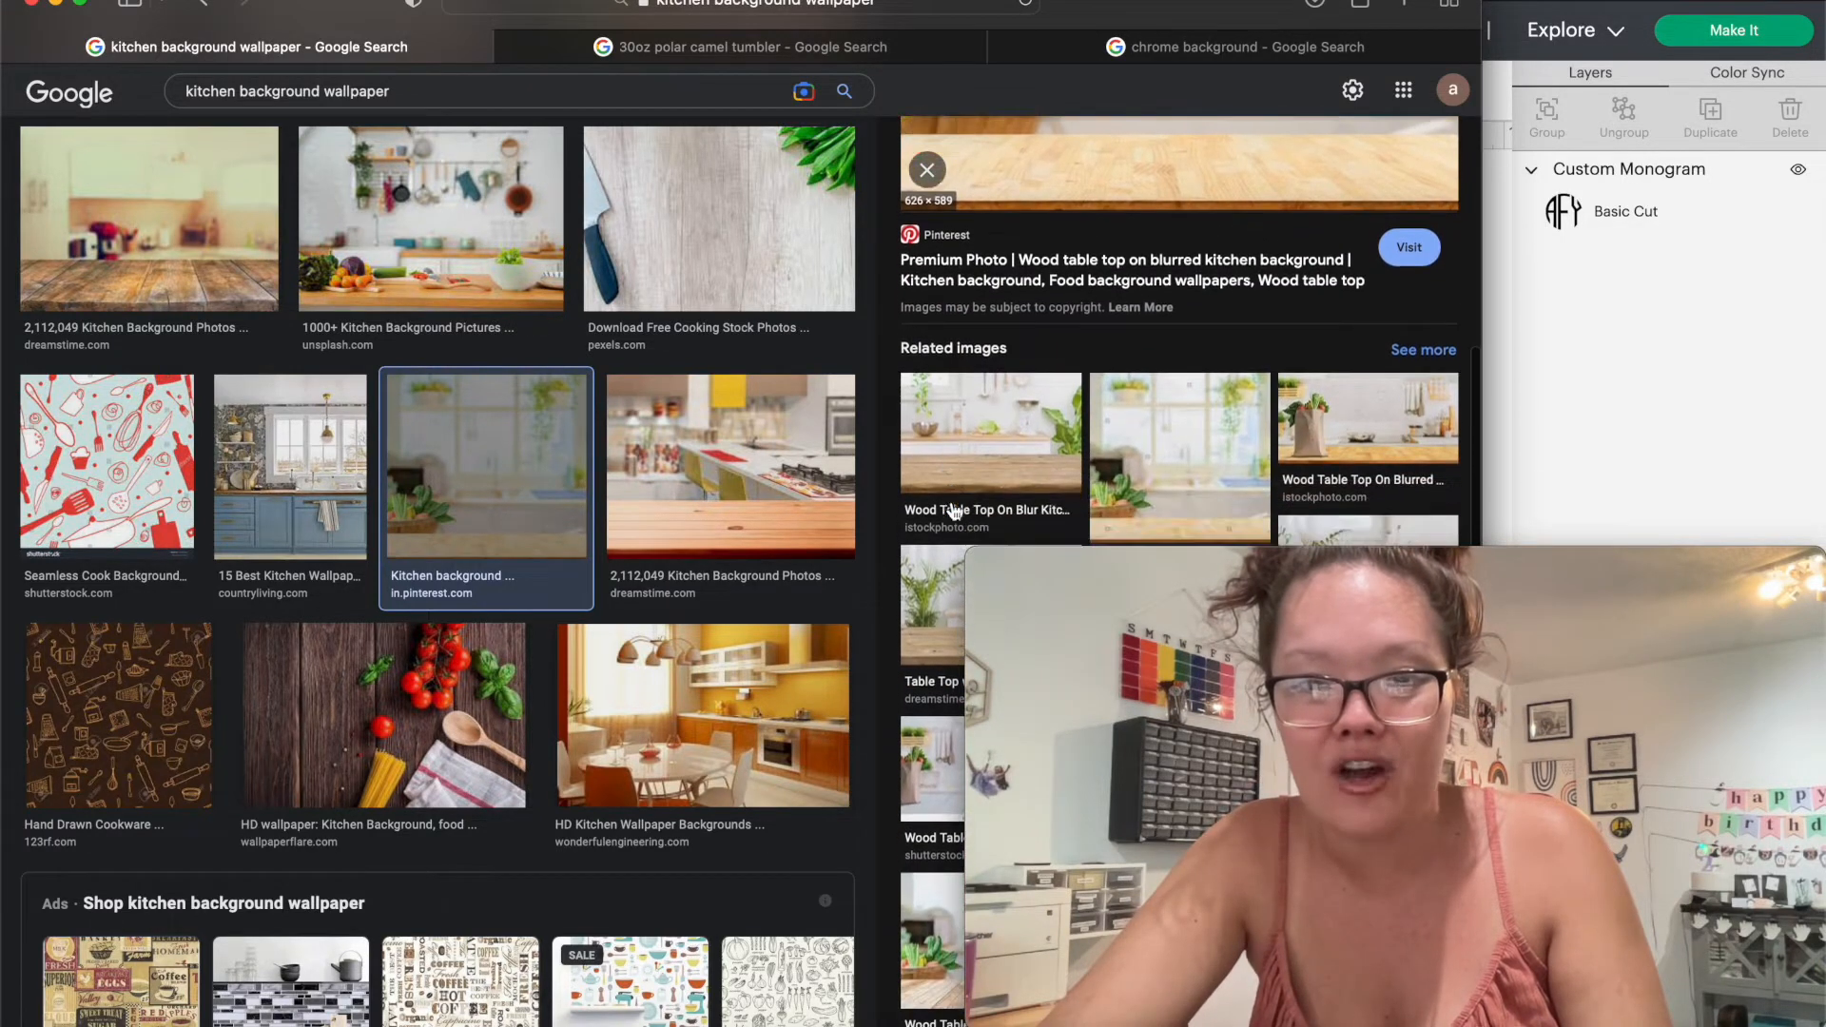
click(952, 433)
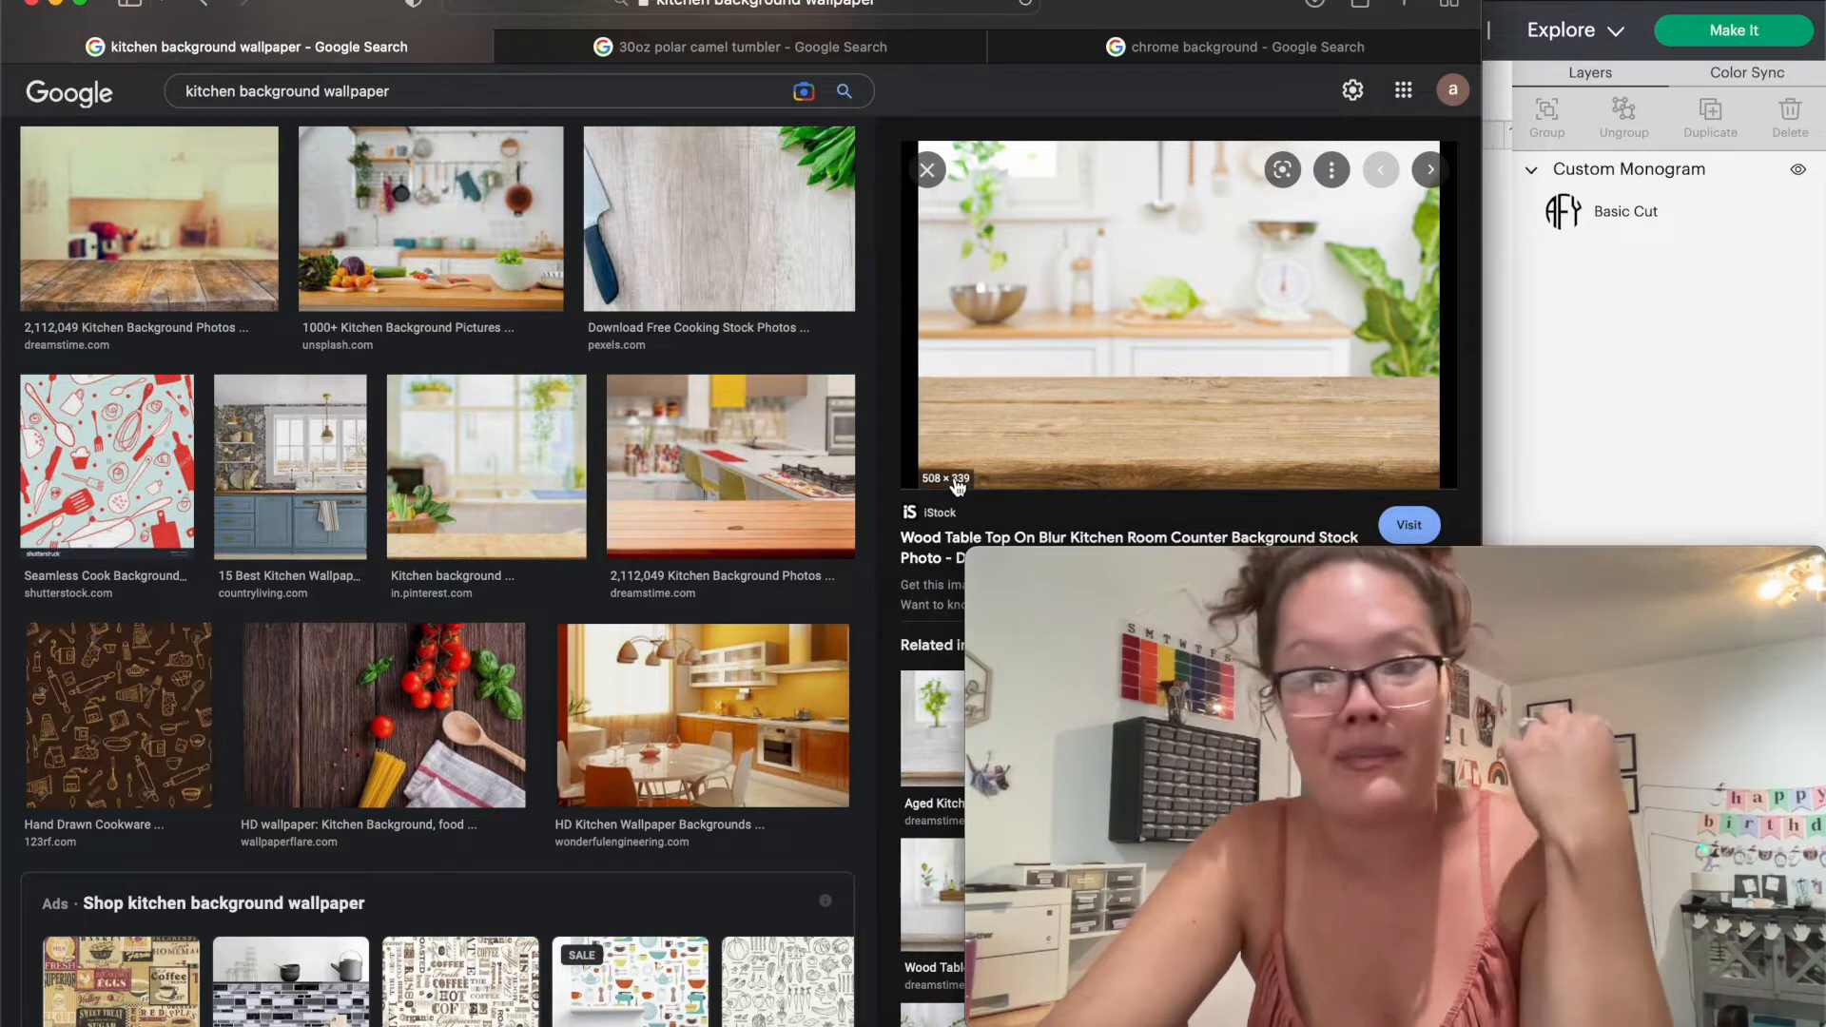
scroll(958, 487, down, 5)
scroll(958, 488, down, 1)
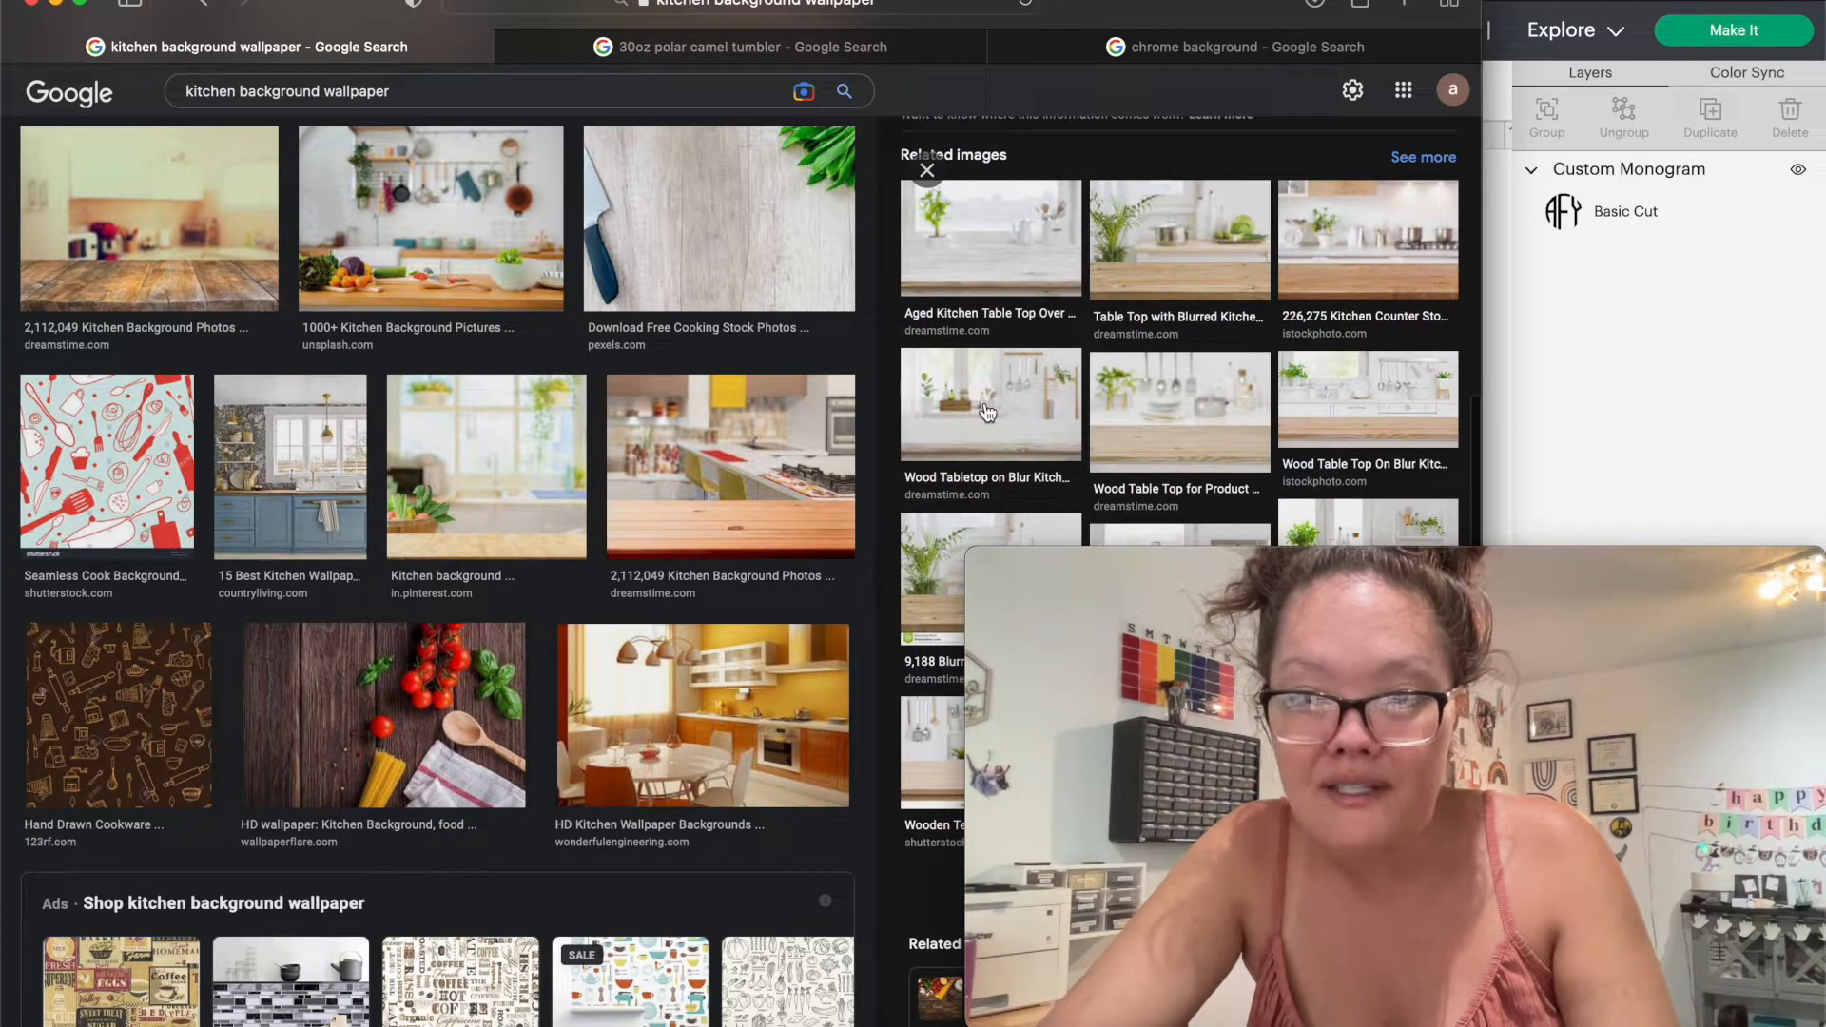
click(1180, 404)
scroll(1183, 397, down, 4)
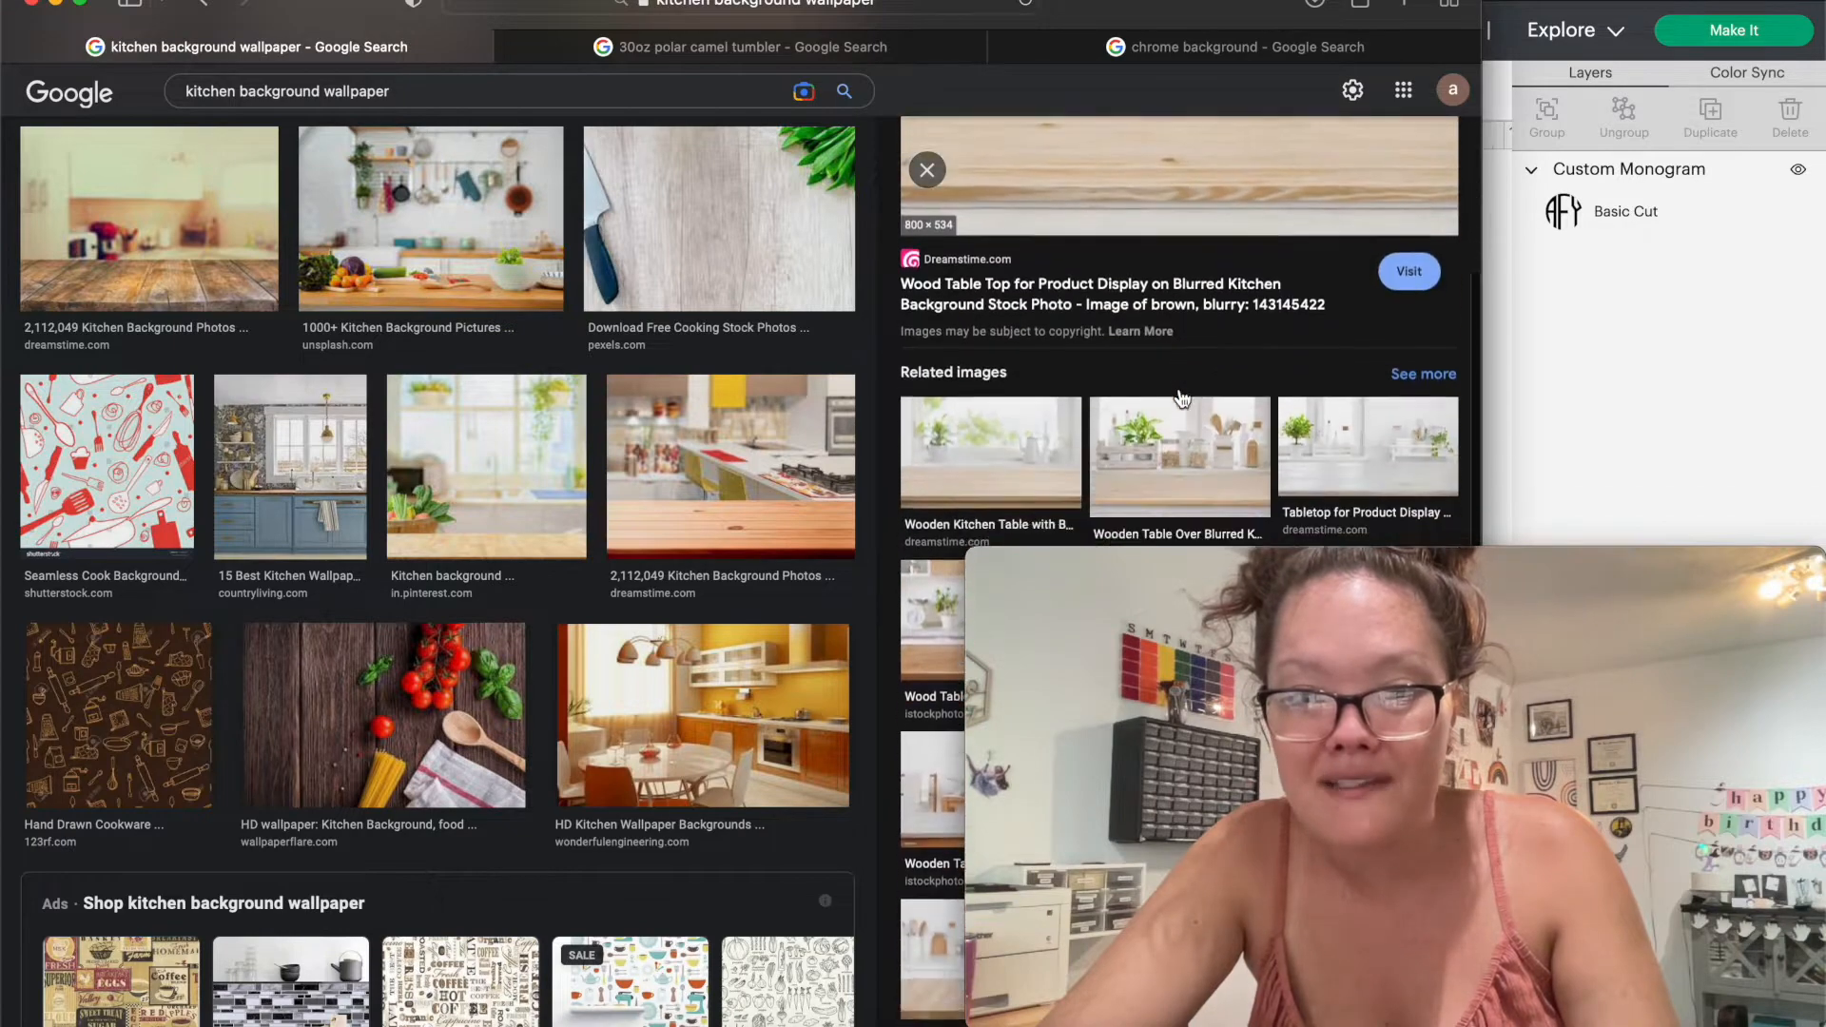
click(1180, 409)
scroll(1171, 410, down, 3)
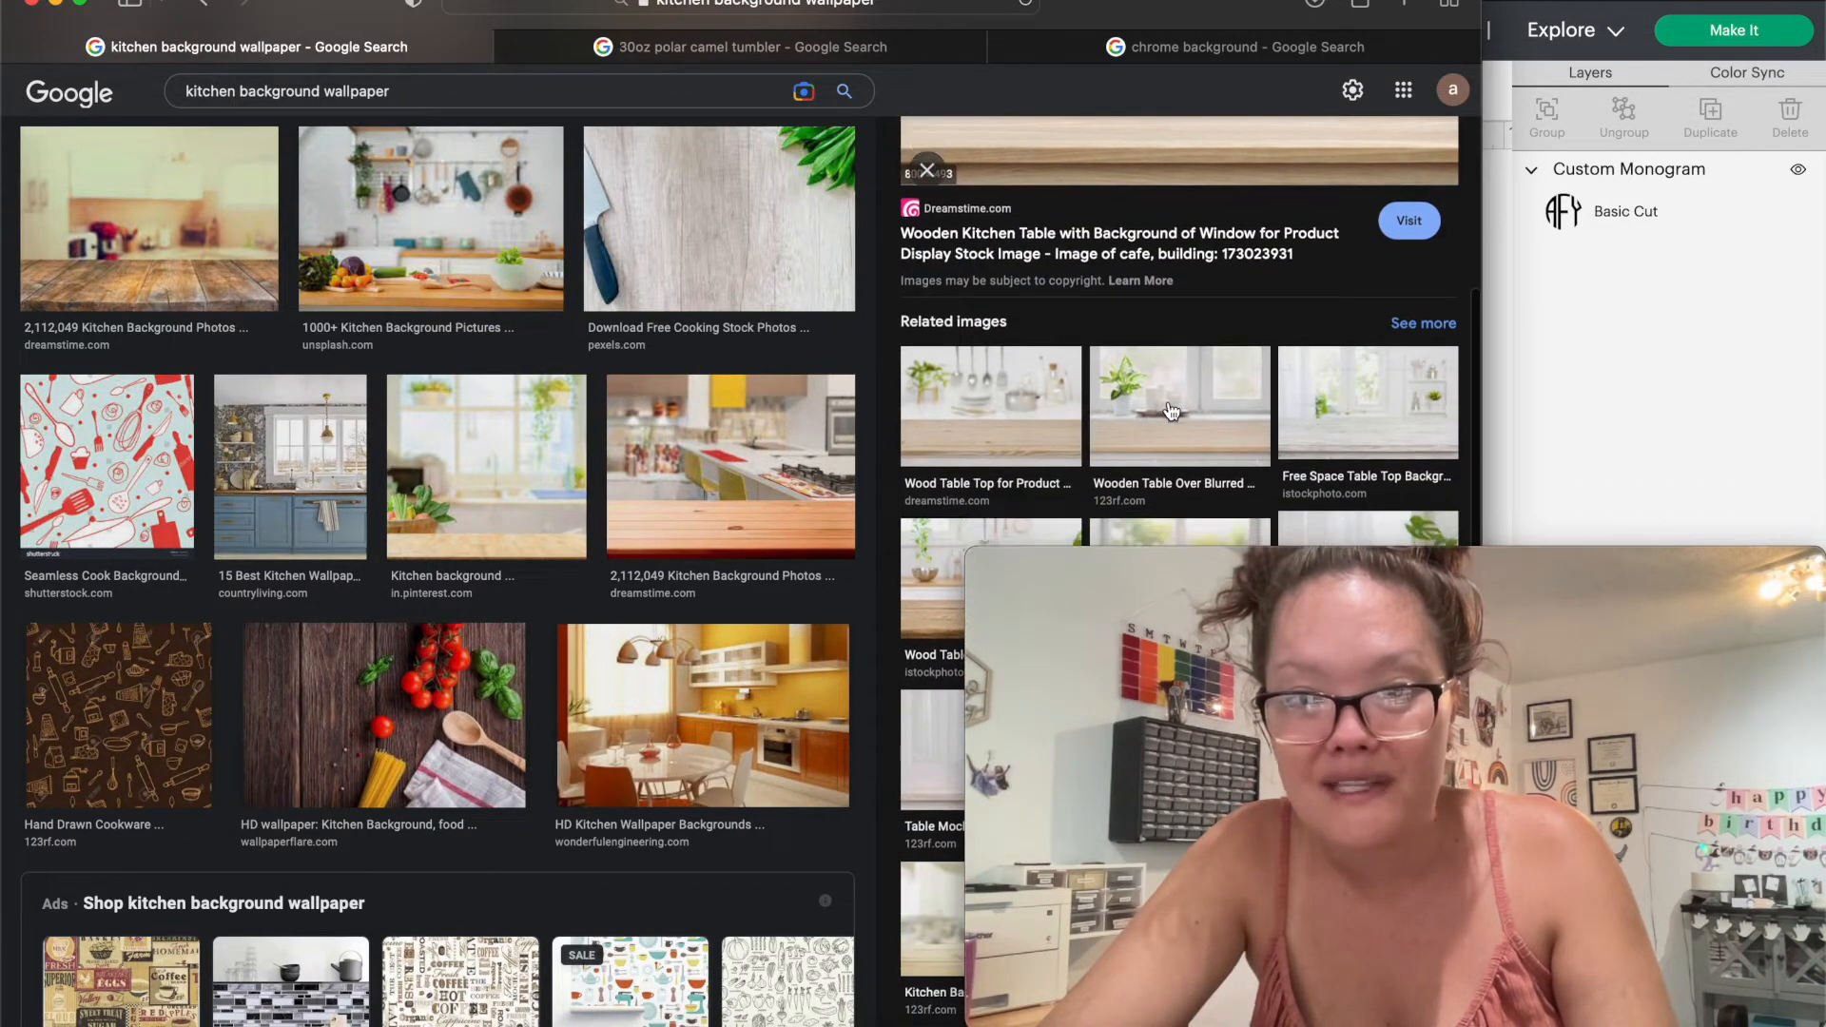
click(1170, 400)
scroll(1171, 409, down, 3)
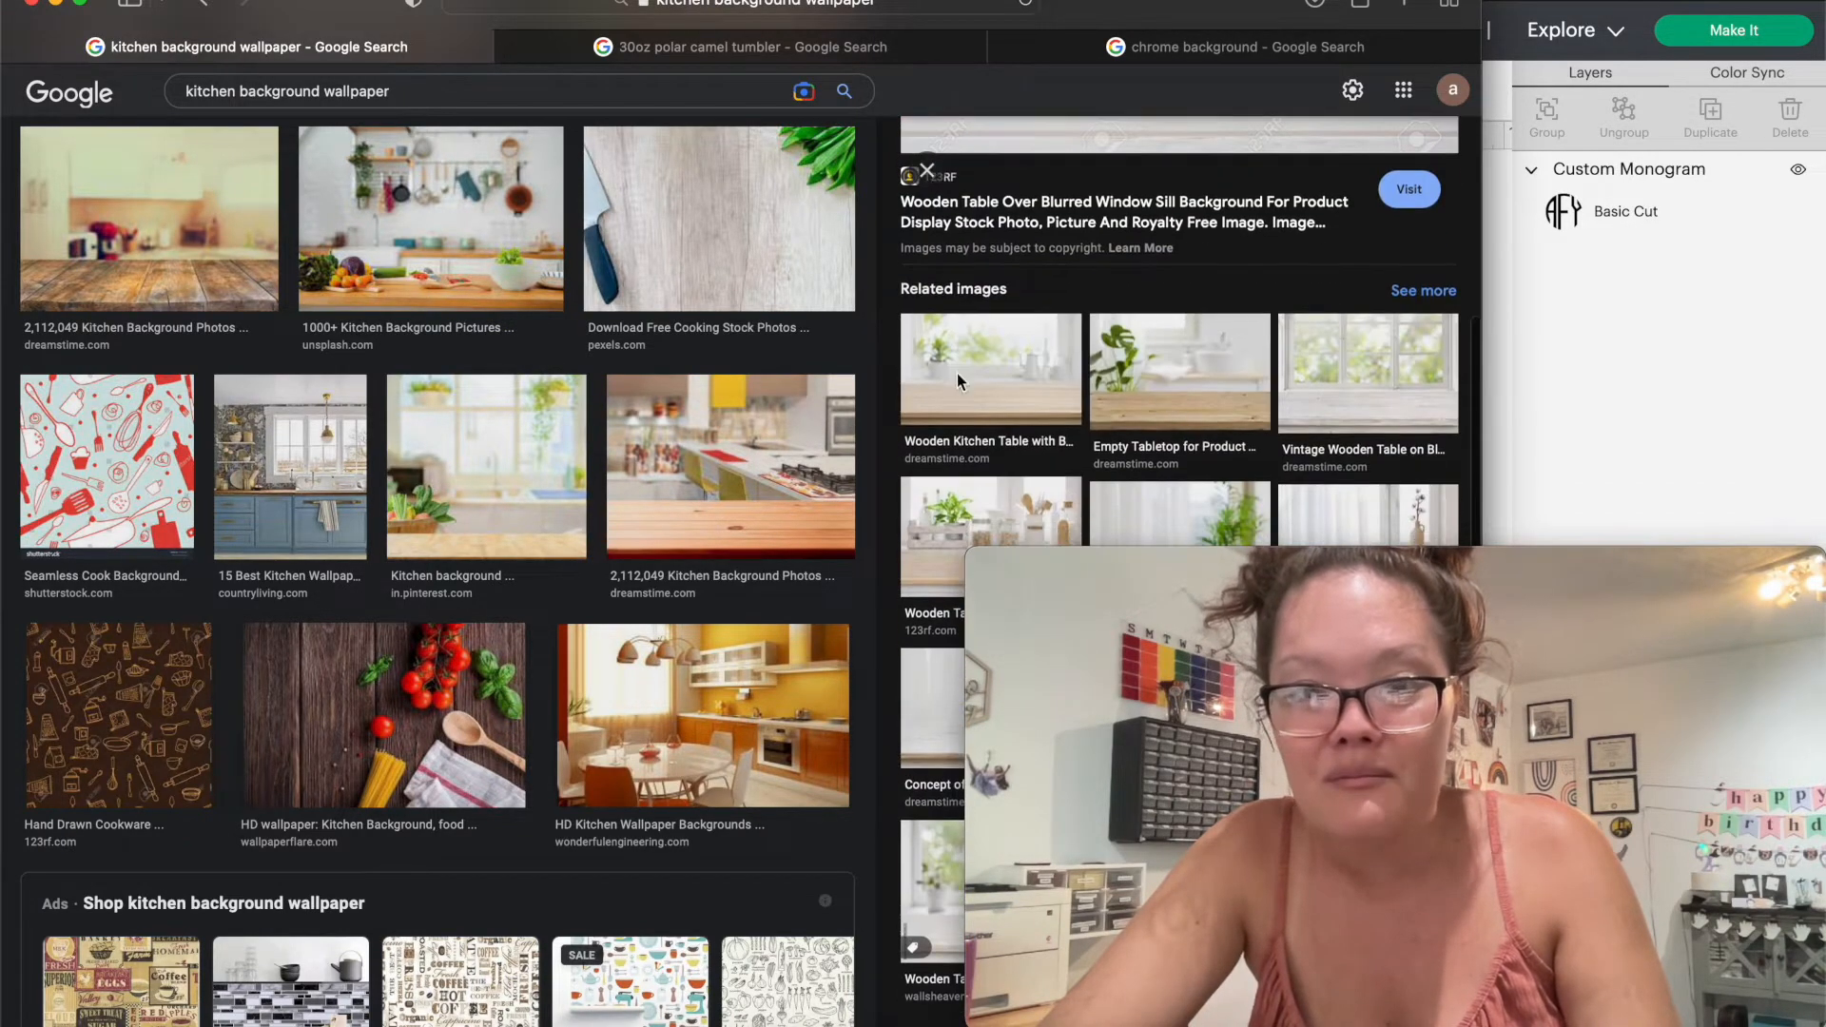
click(1166, 407)
scroll(956, 381, down, 5)
click(977, 333)
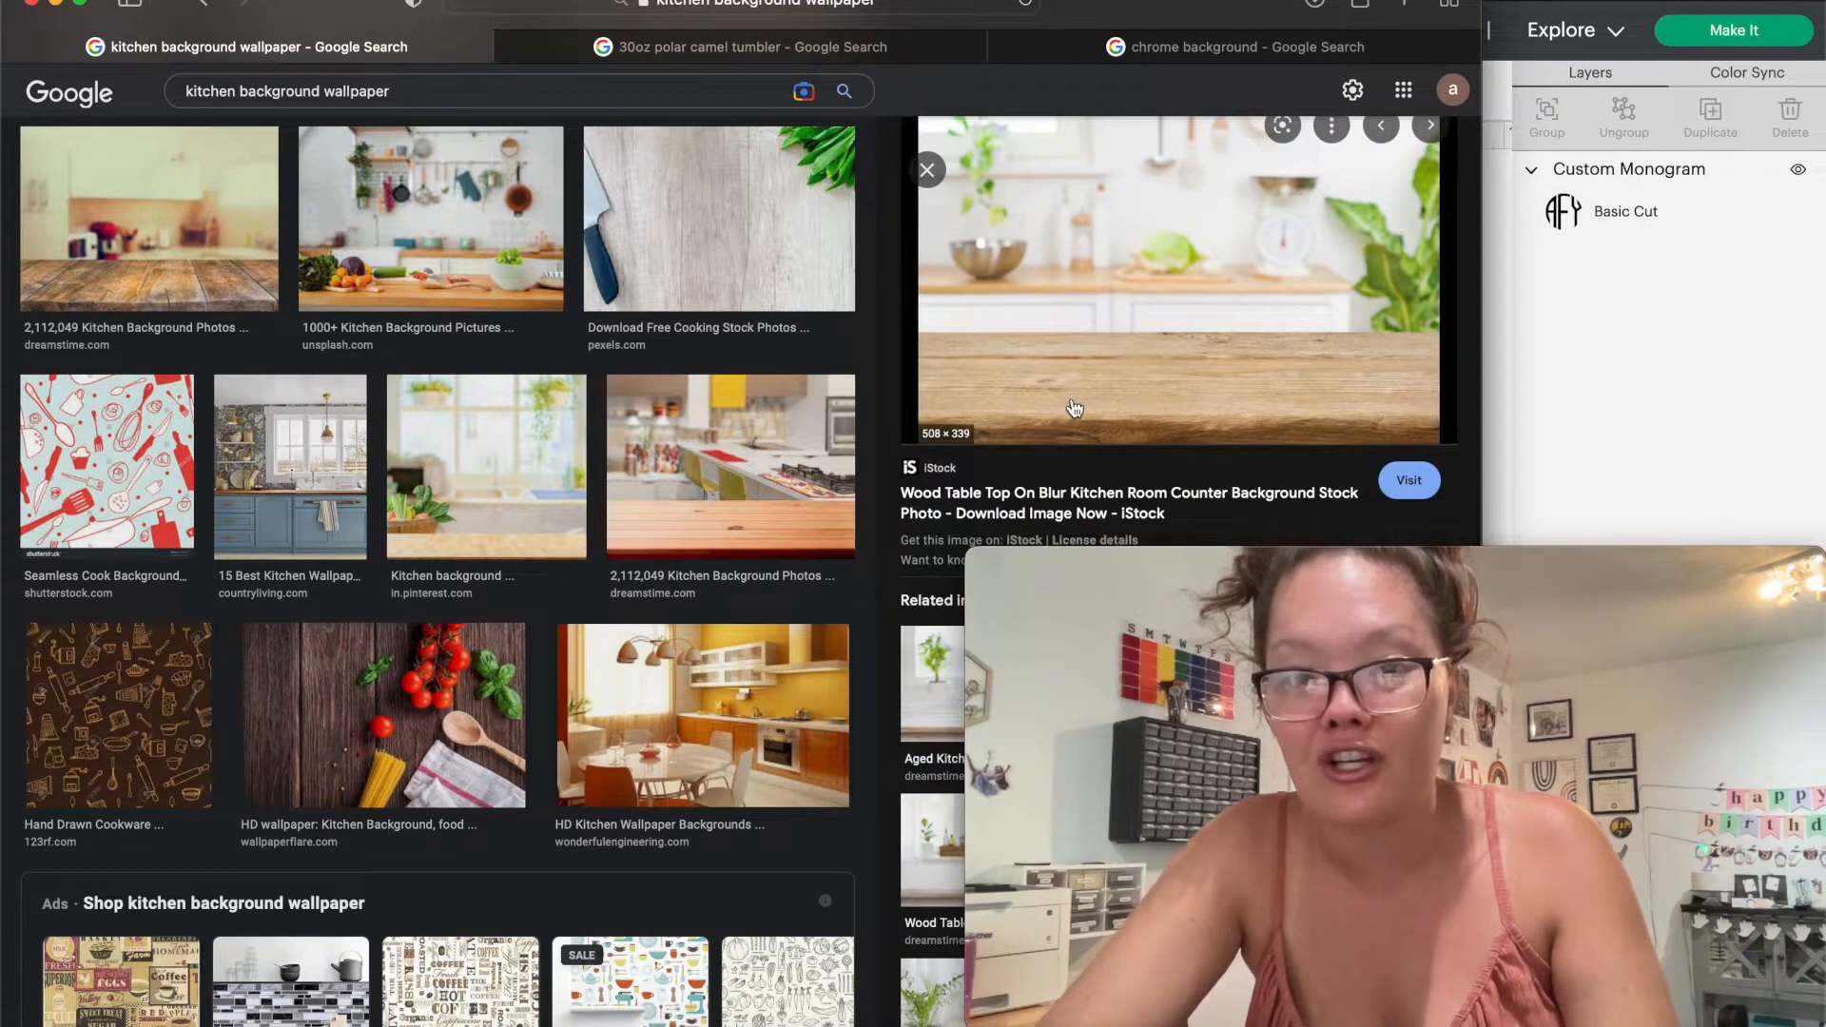
Step: Return the preview to the Pinterest photo with the vegetable bowl and examine its counter and blurred background
scroll(1046, 380, down, 1)
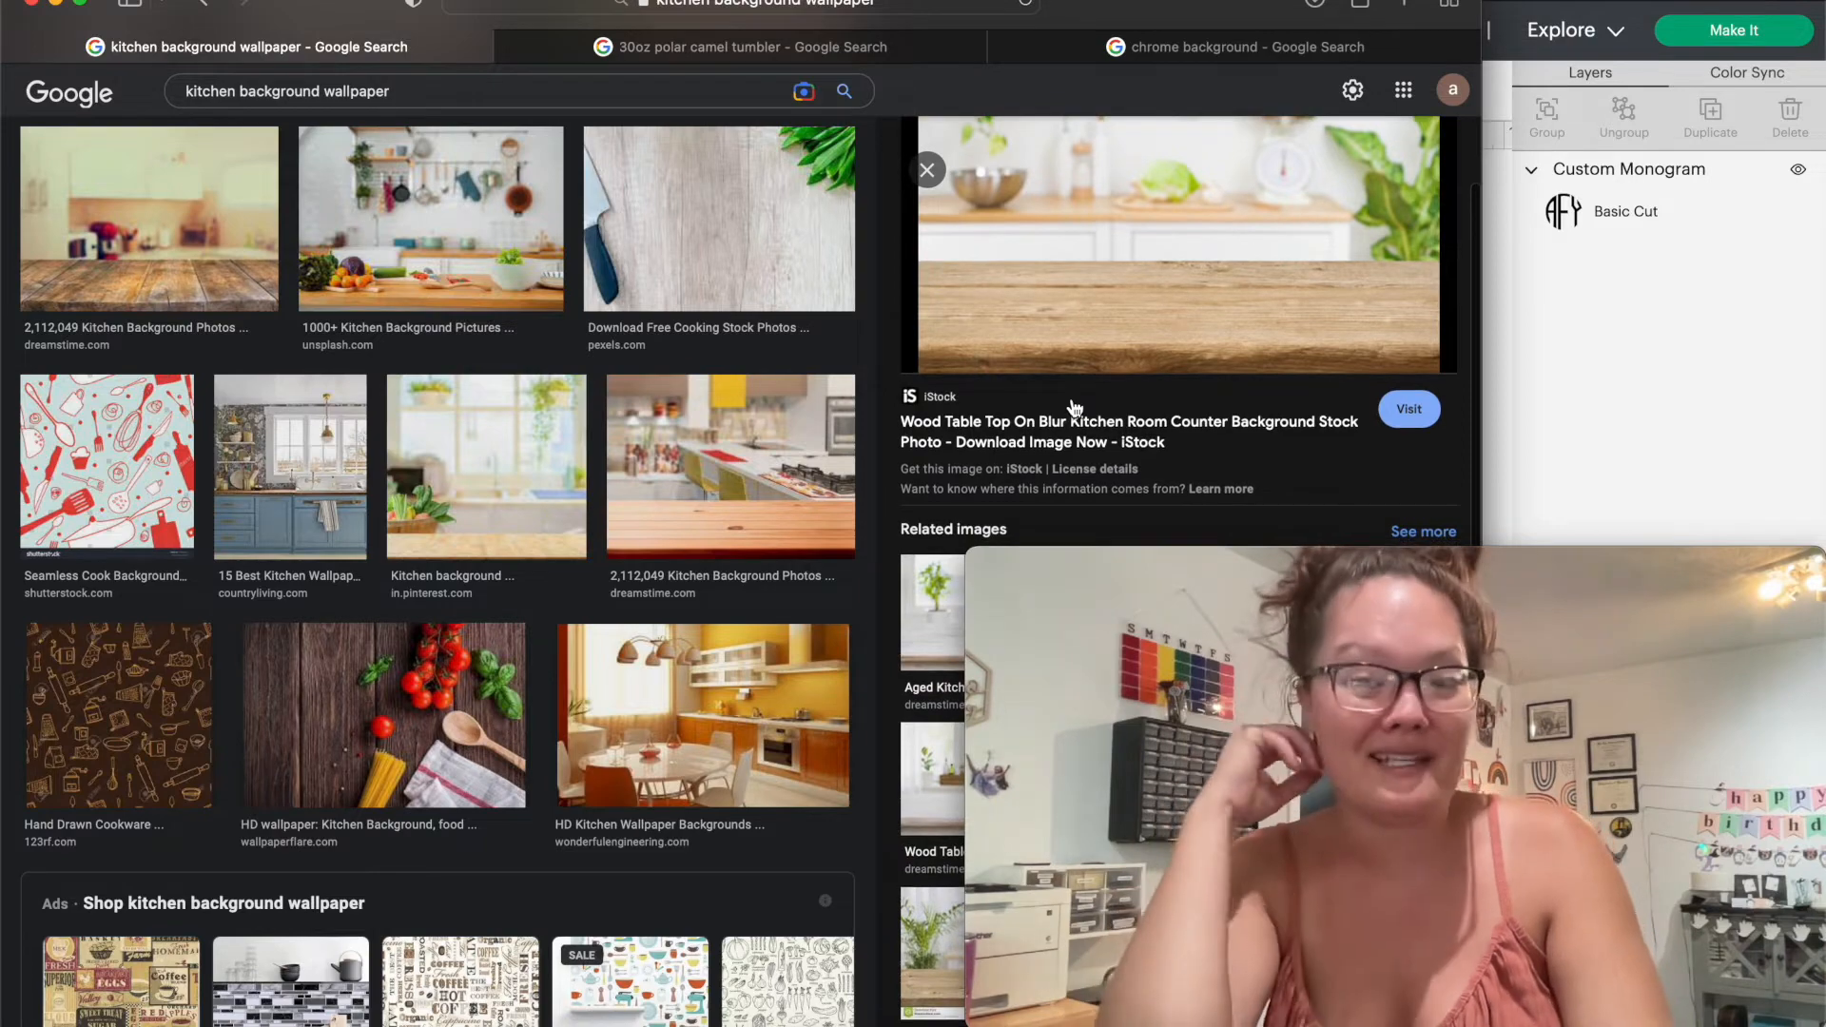
scroll(1075, 409, down, 10)
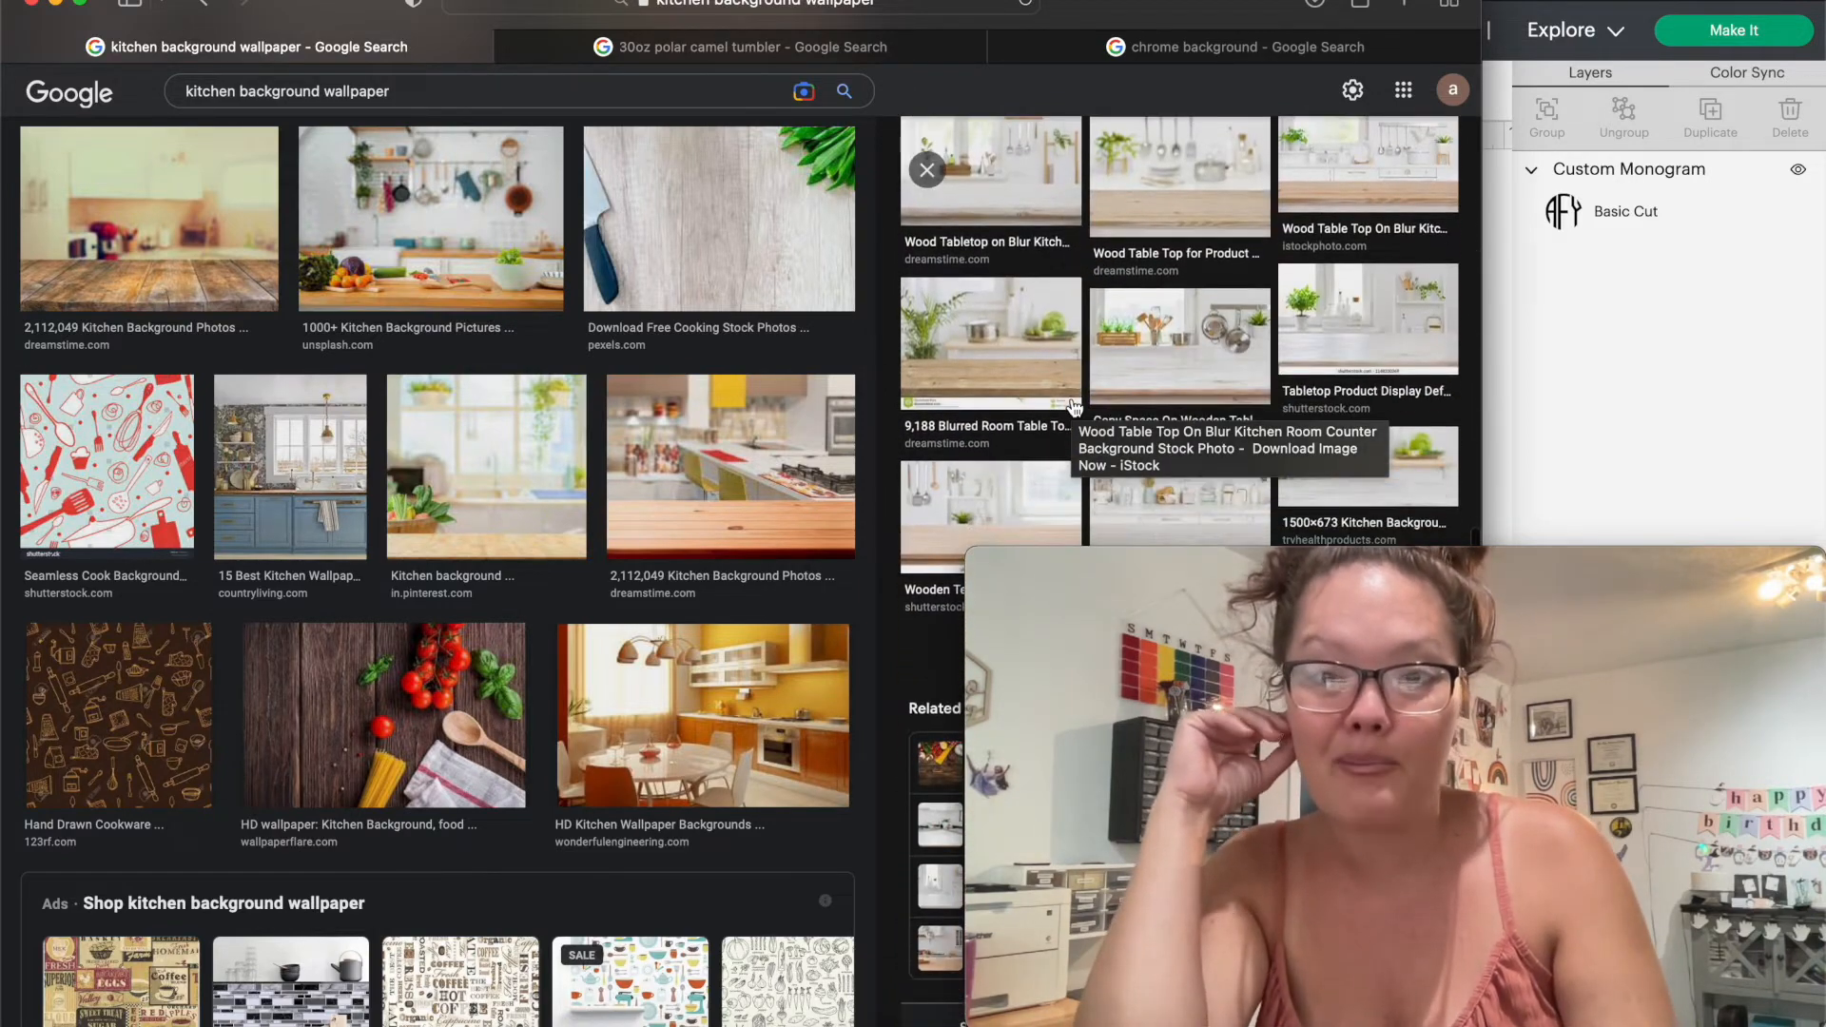
click(1149, 366)
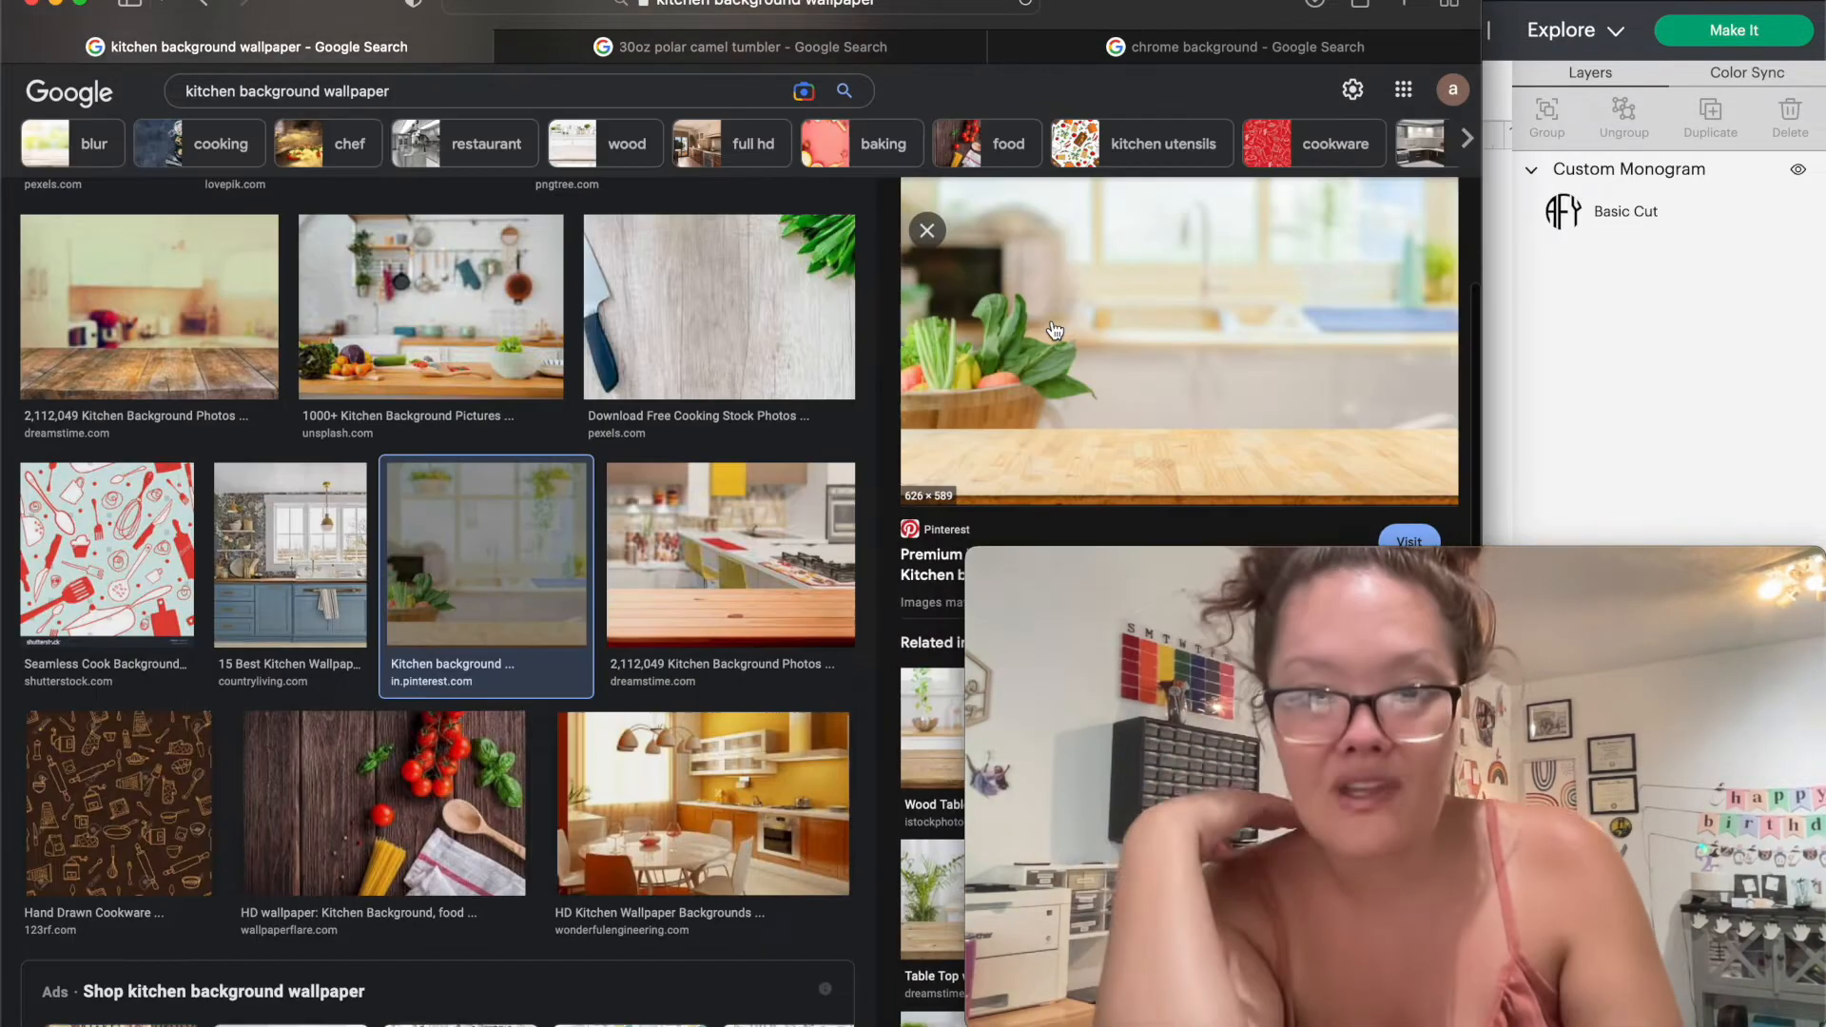
scroll(1054, 331, up, 2)
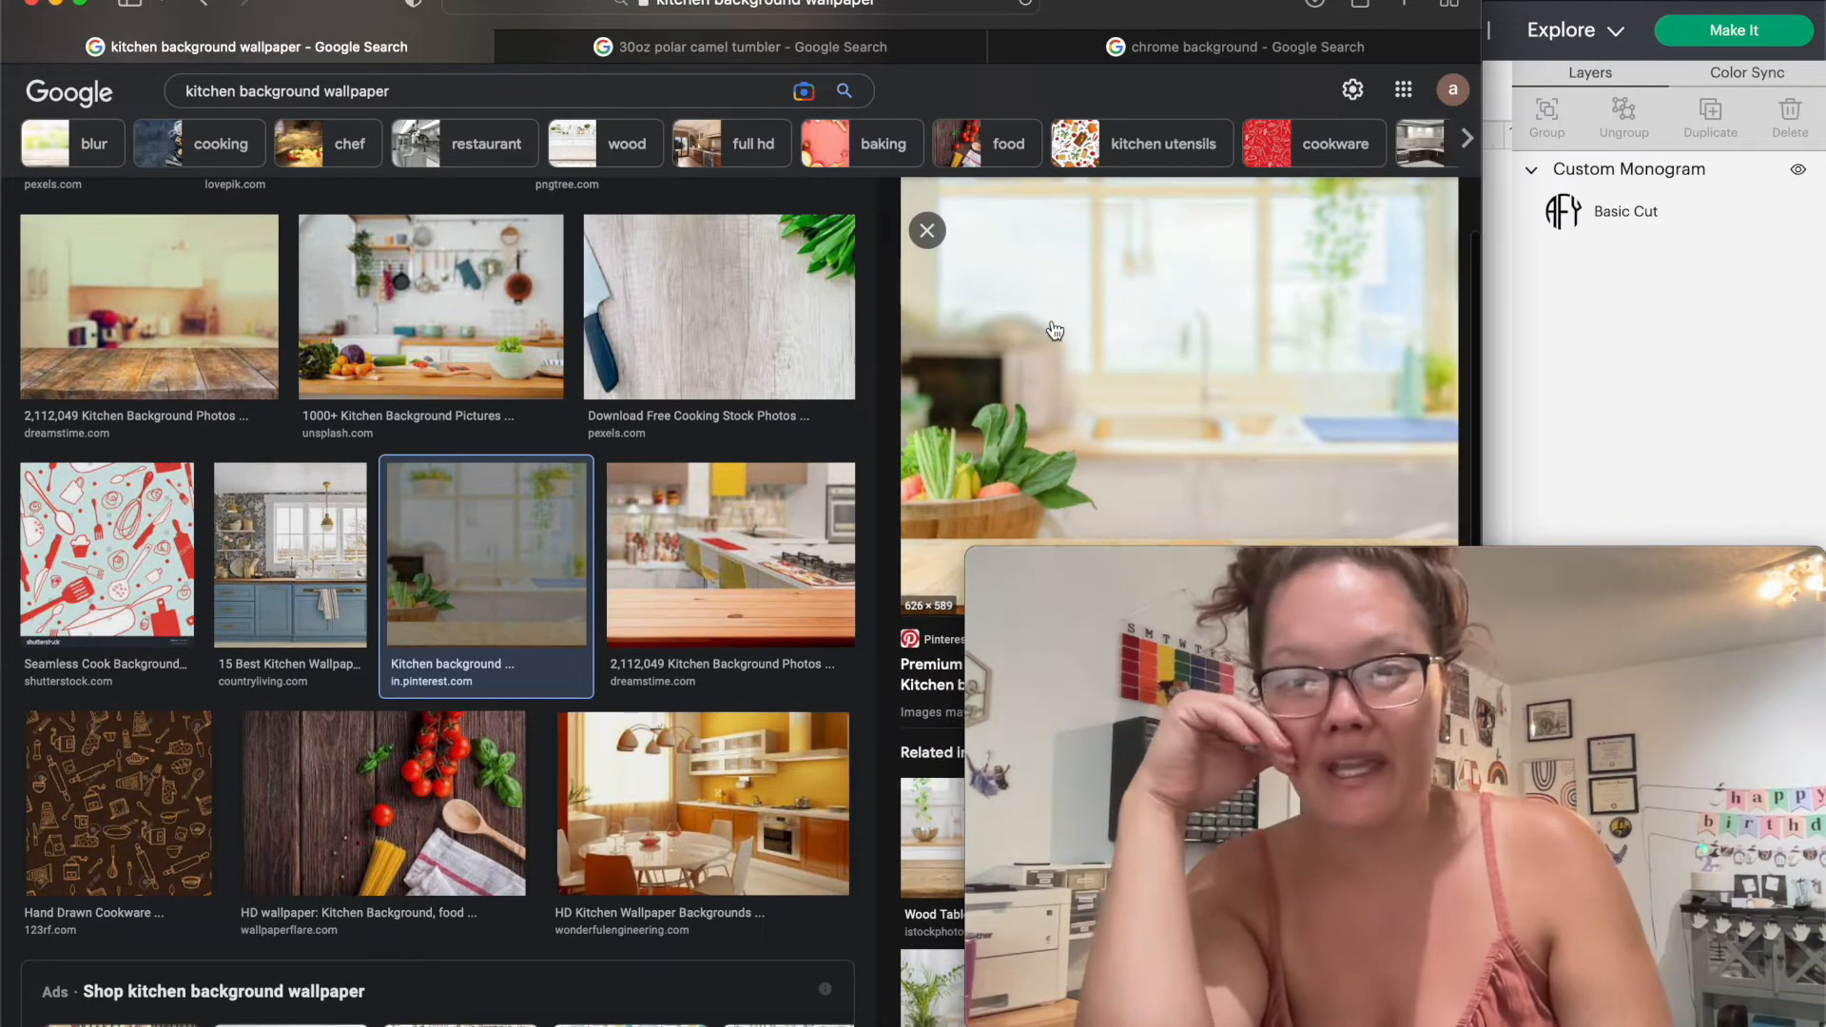
scroll(1054, 331, down, 1)
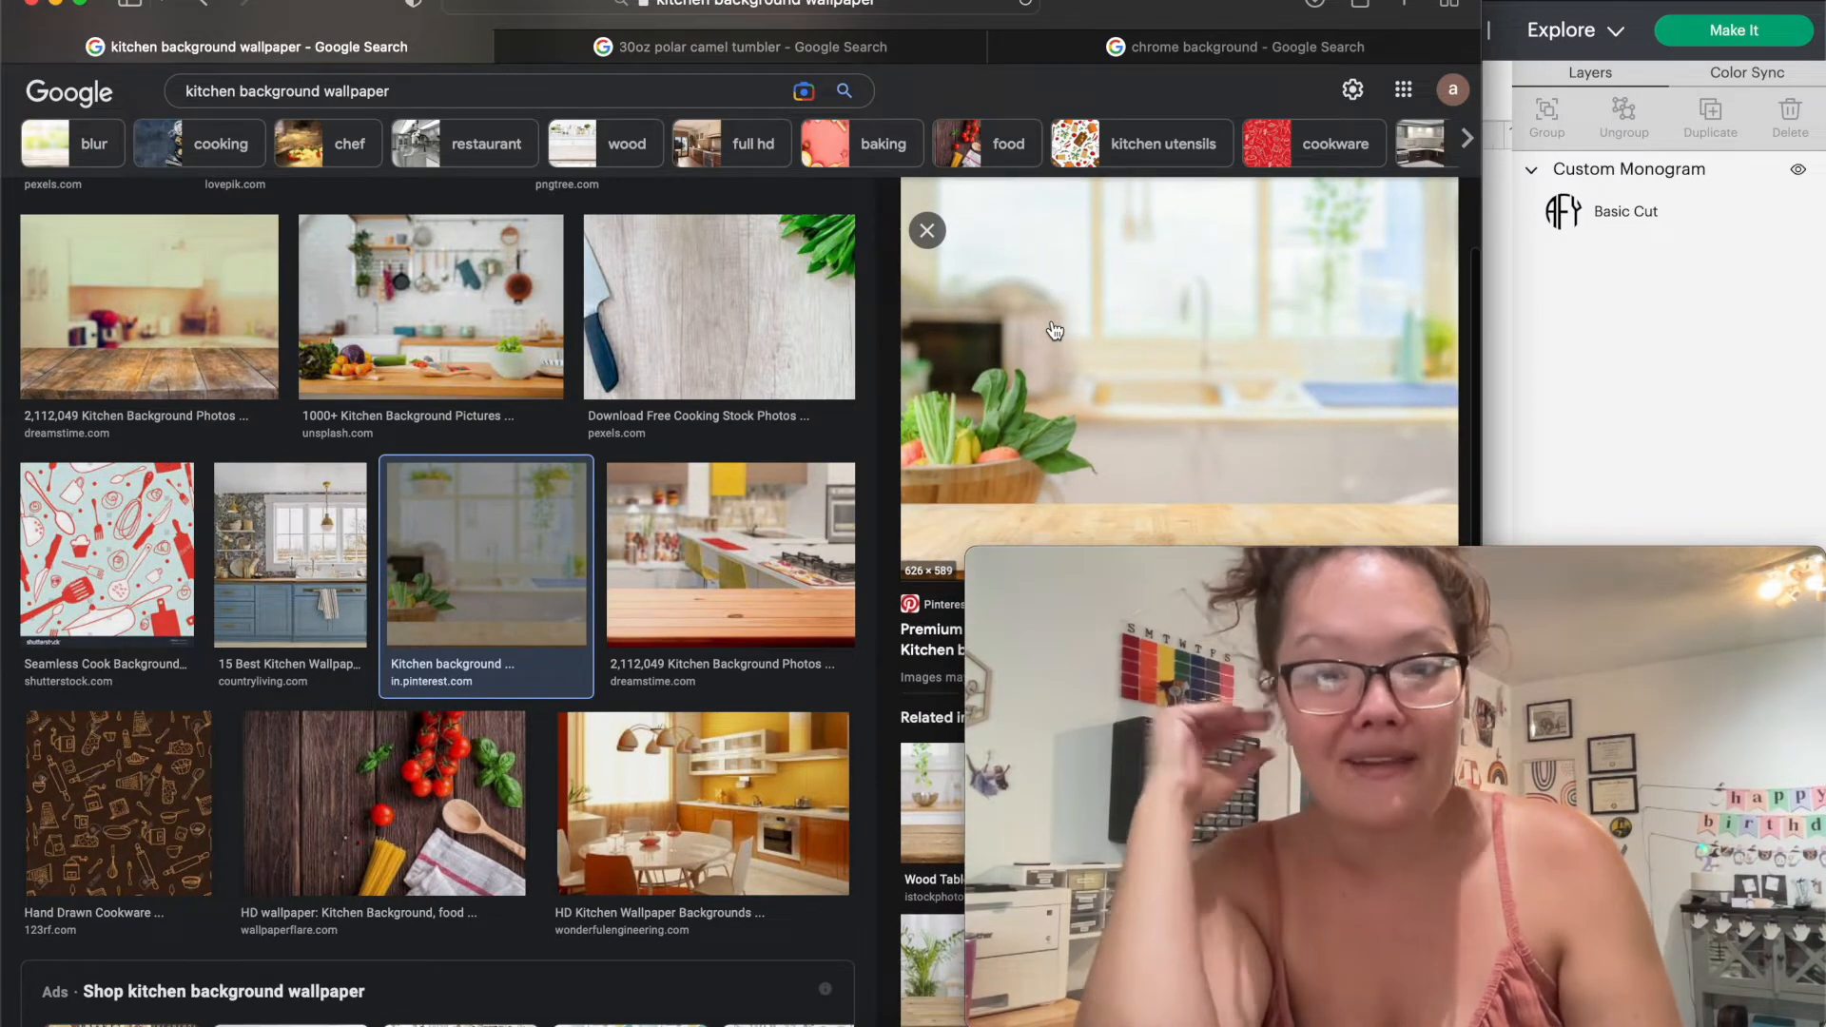
scroll(1054, 331, down, 3)
scroll(1054, 331, up, 1)
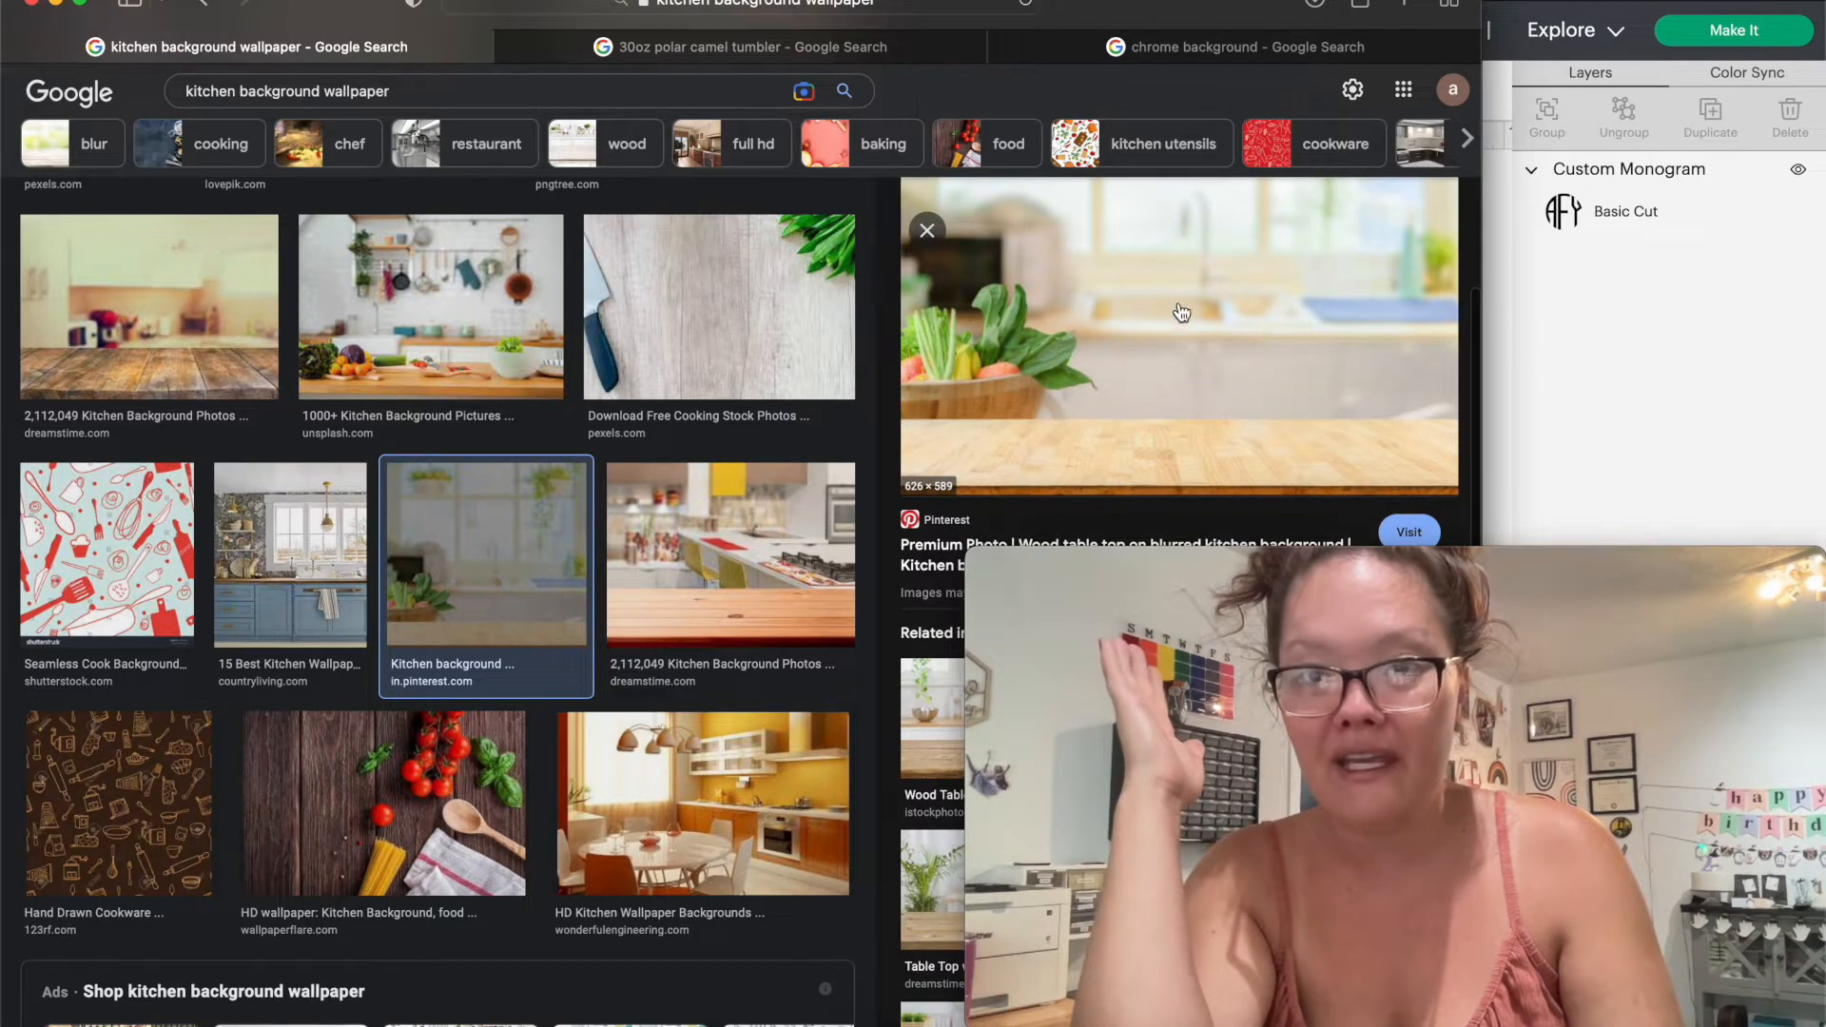
scroll(1181, 283, up, 3)
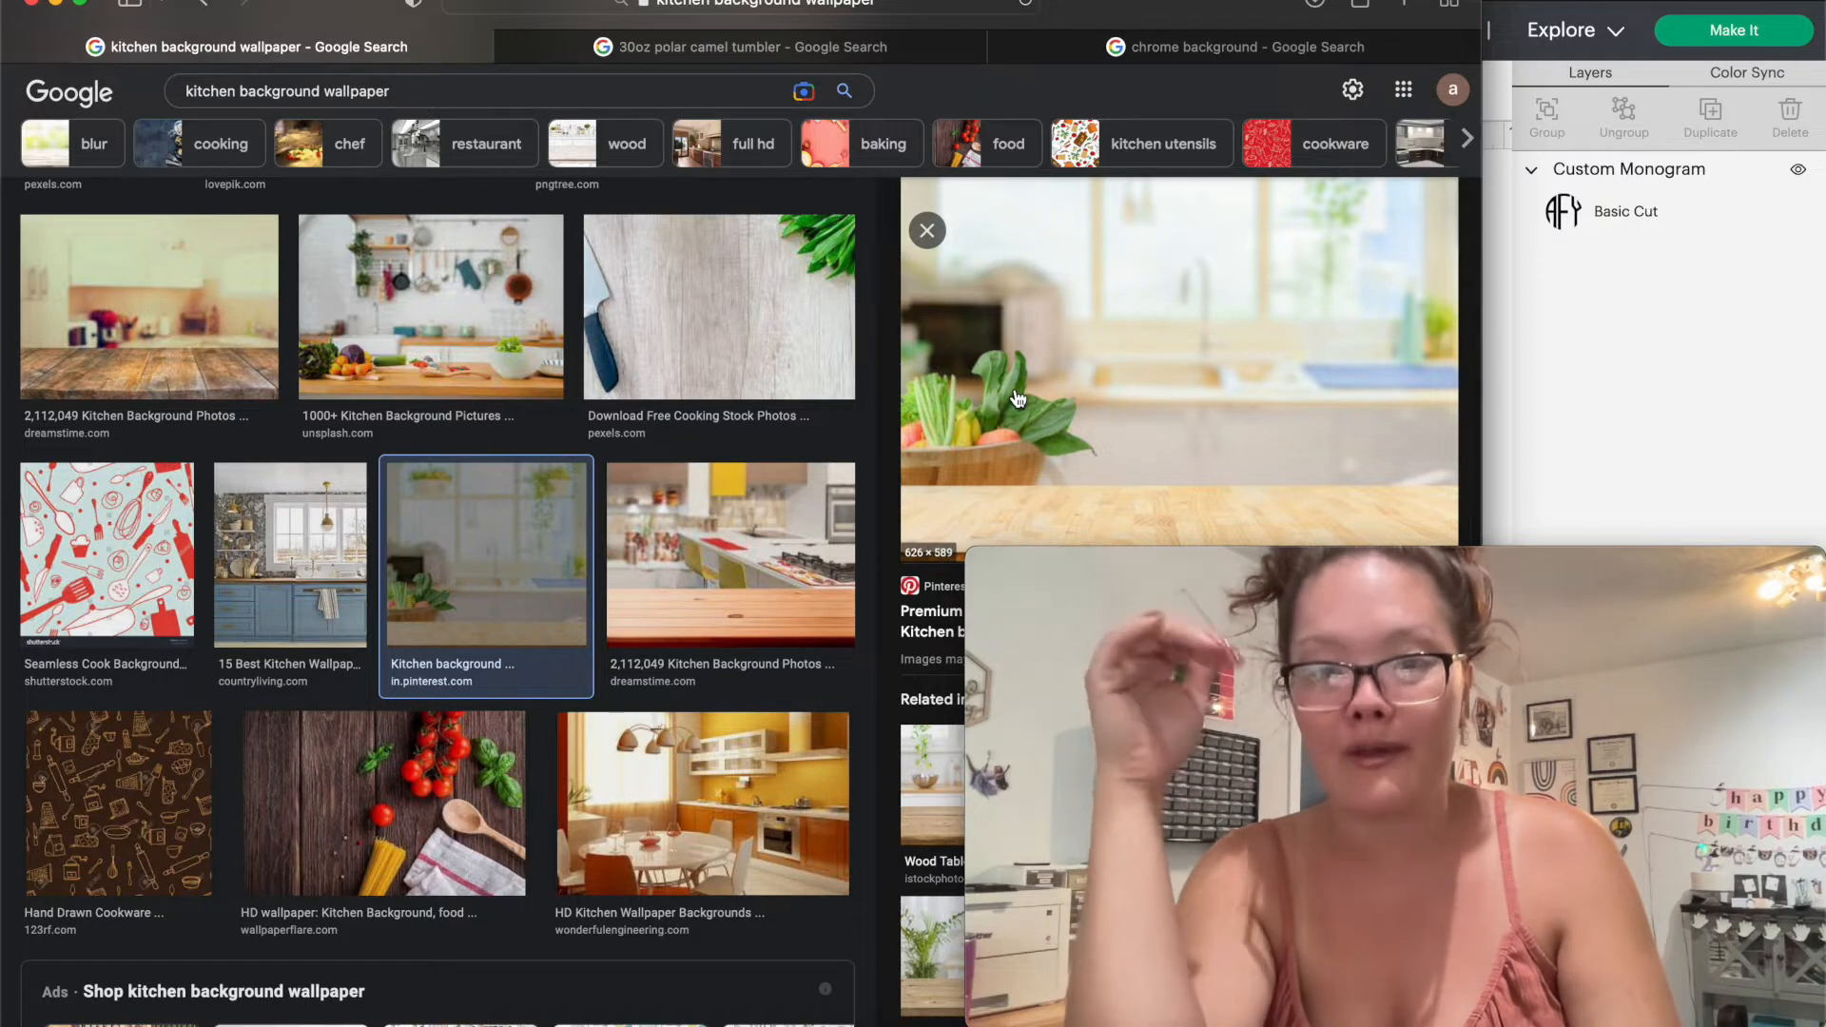
Step: Open the Pinterest kitchen image by itself in a new tab and switch to it
right_click(1070, 377)
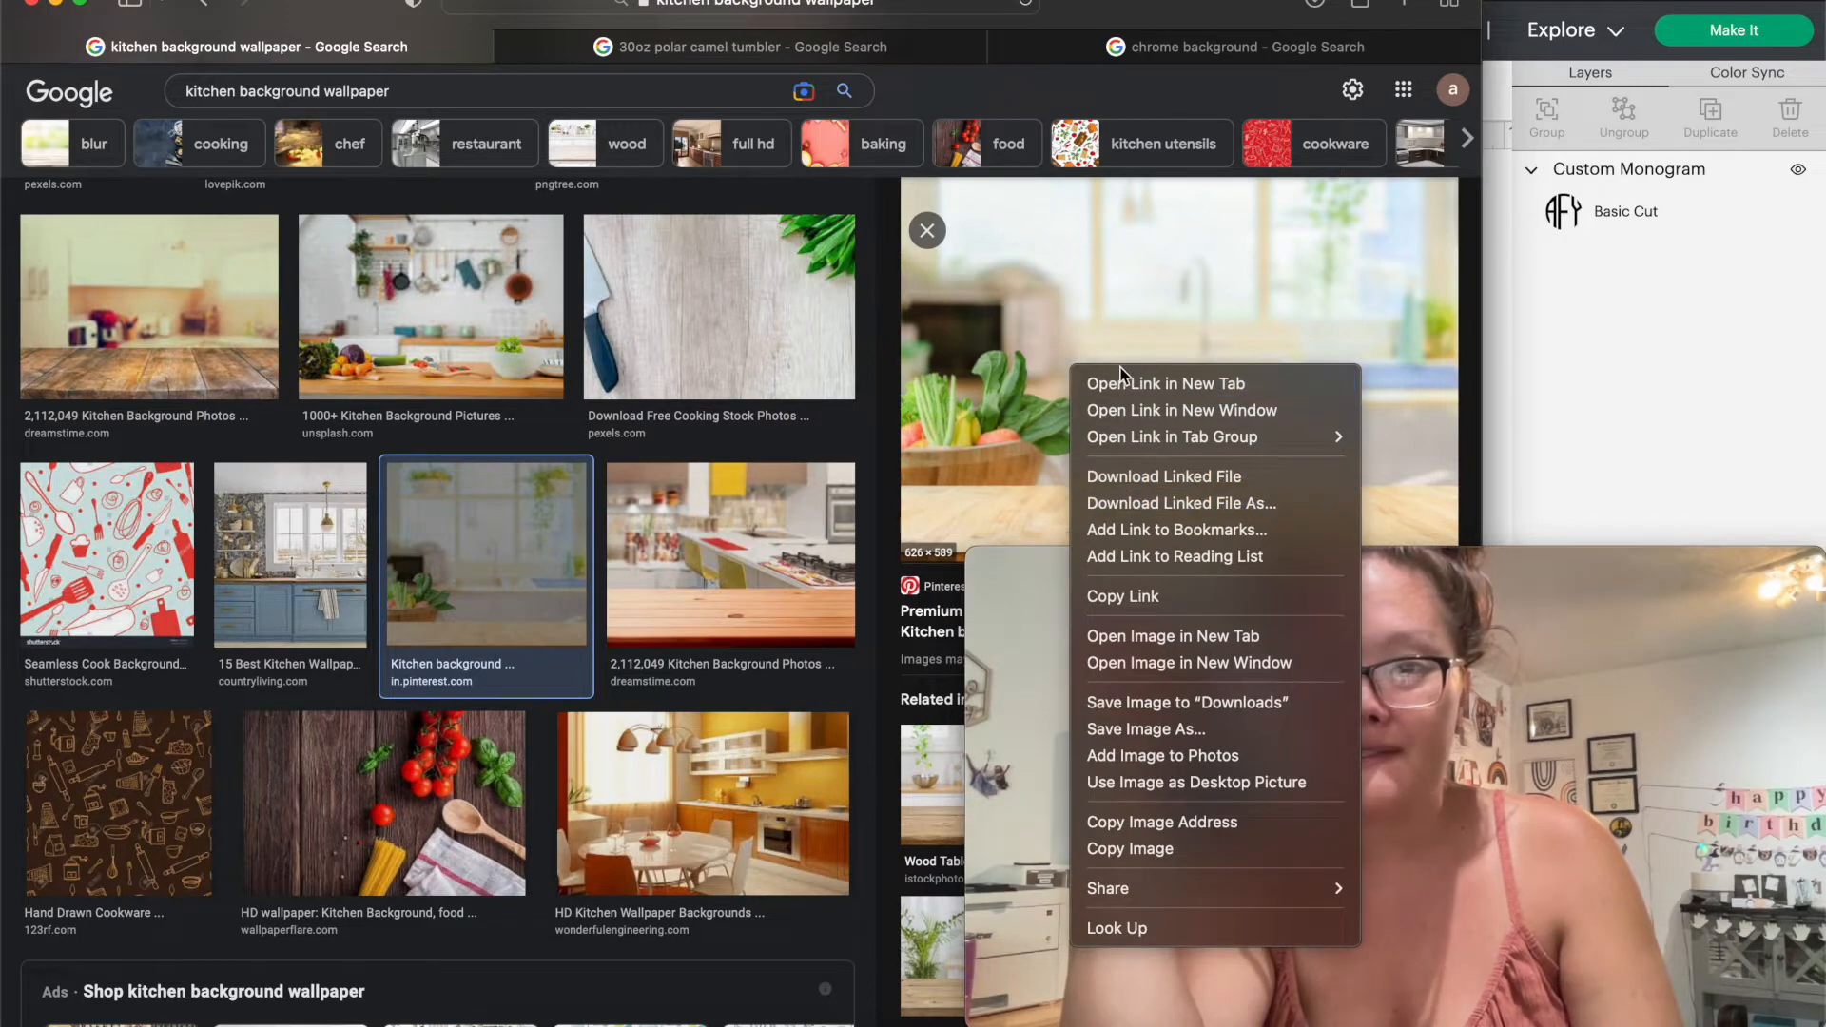
click(1176, 641)
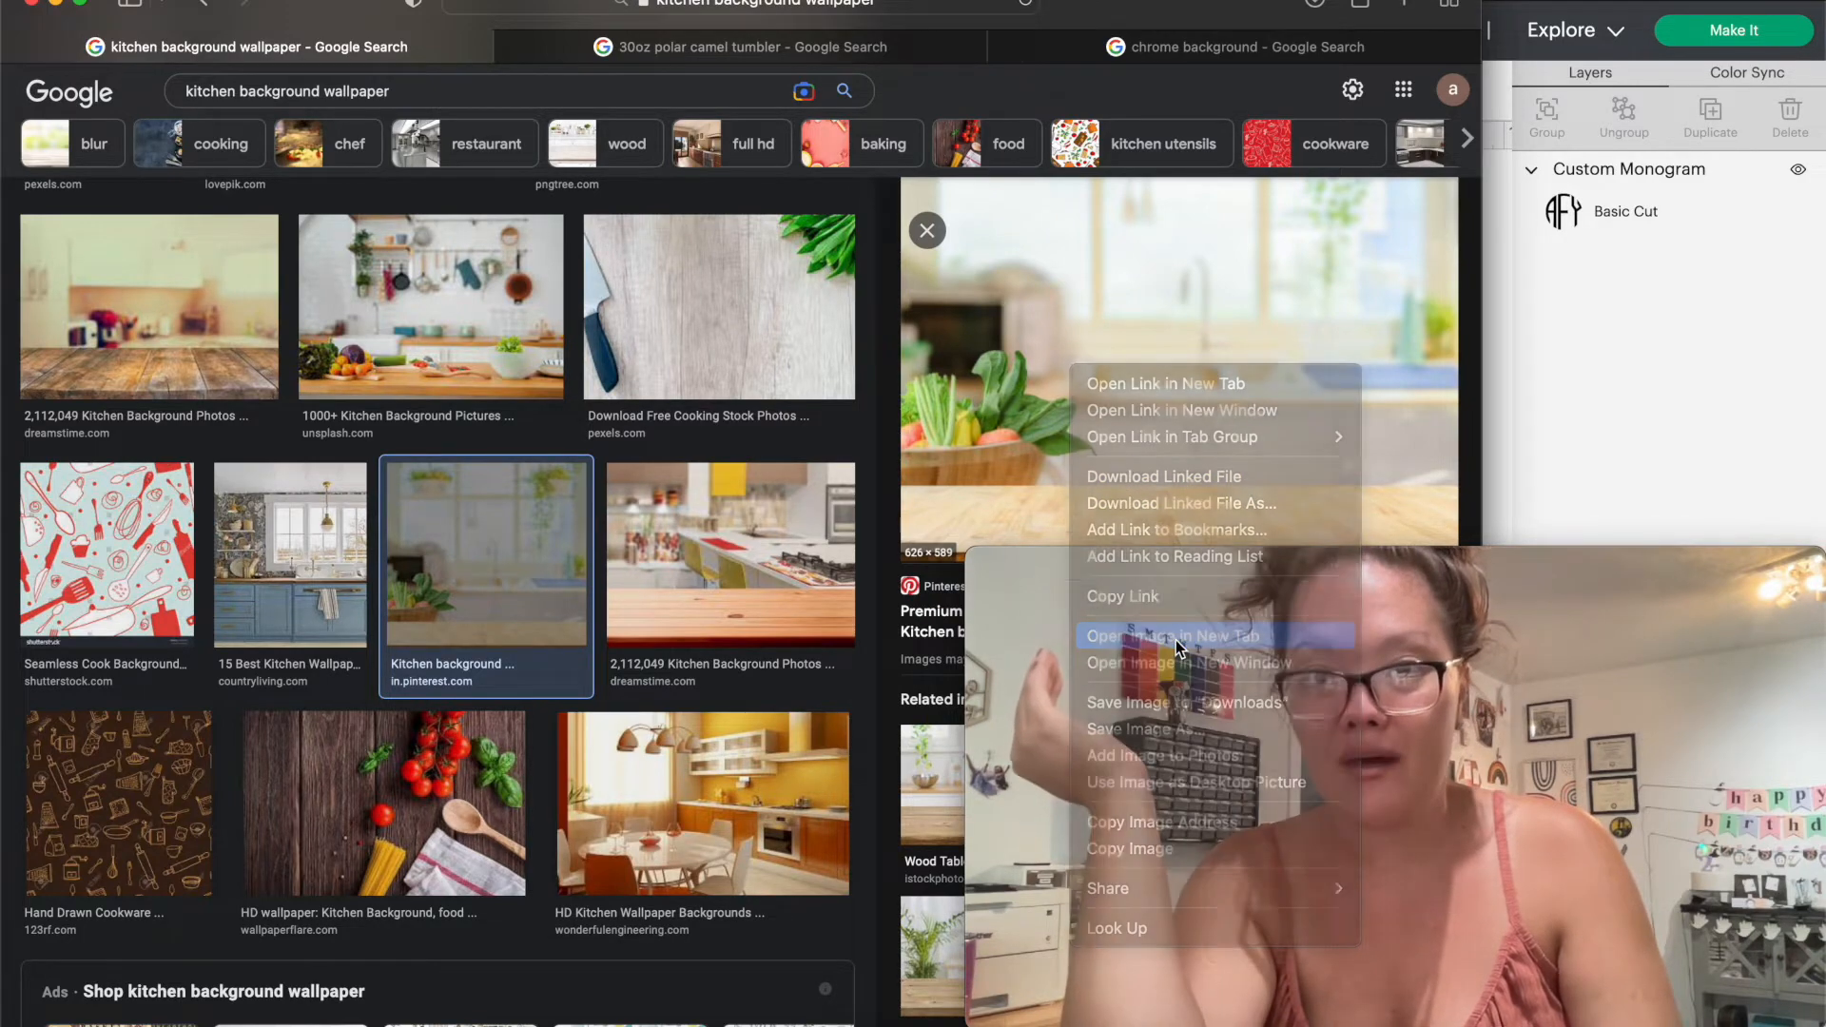
key(super+shift+backslash)
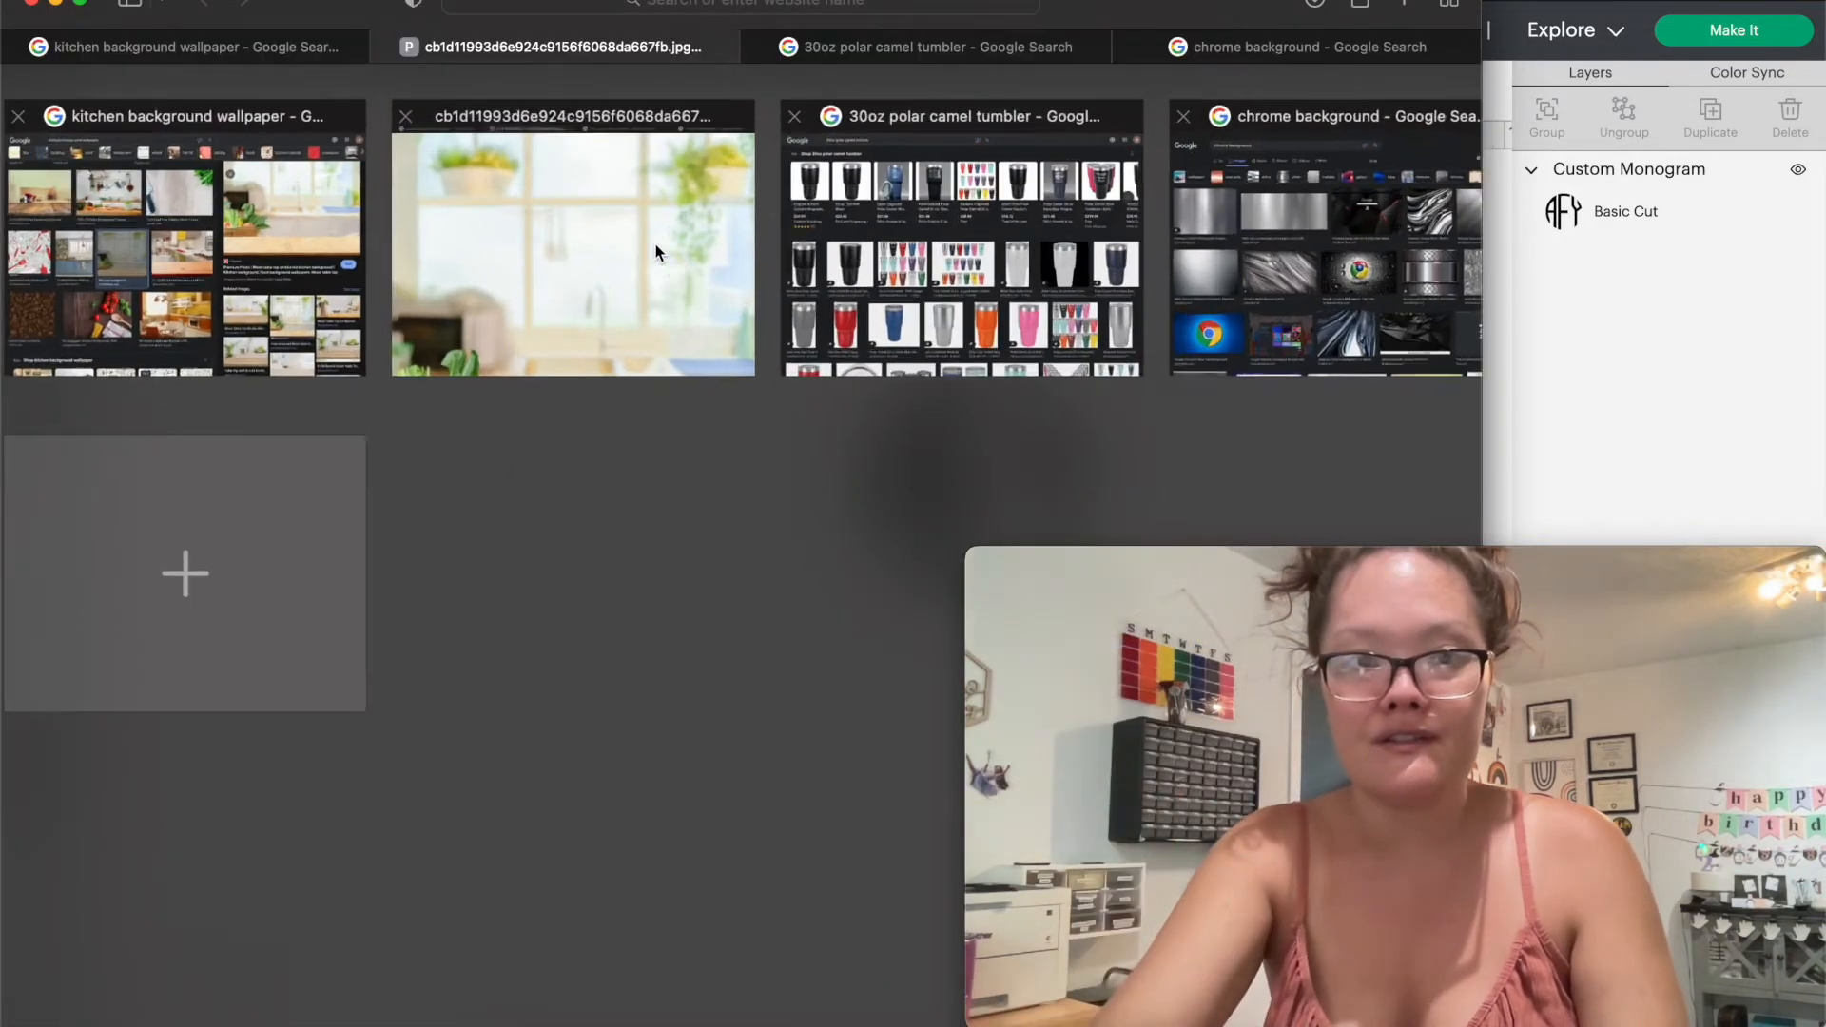
click(657, 252)
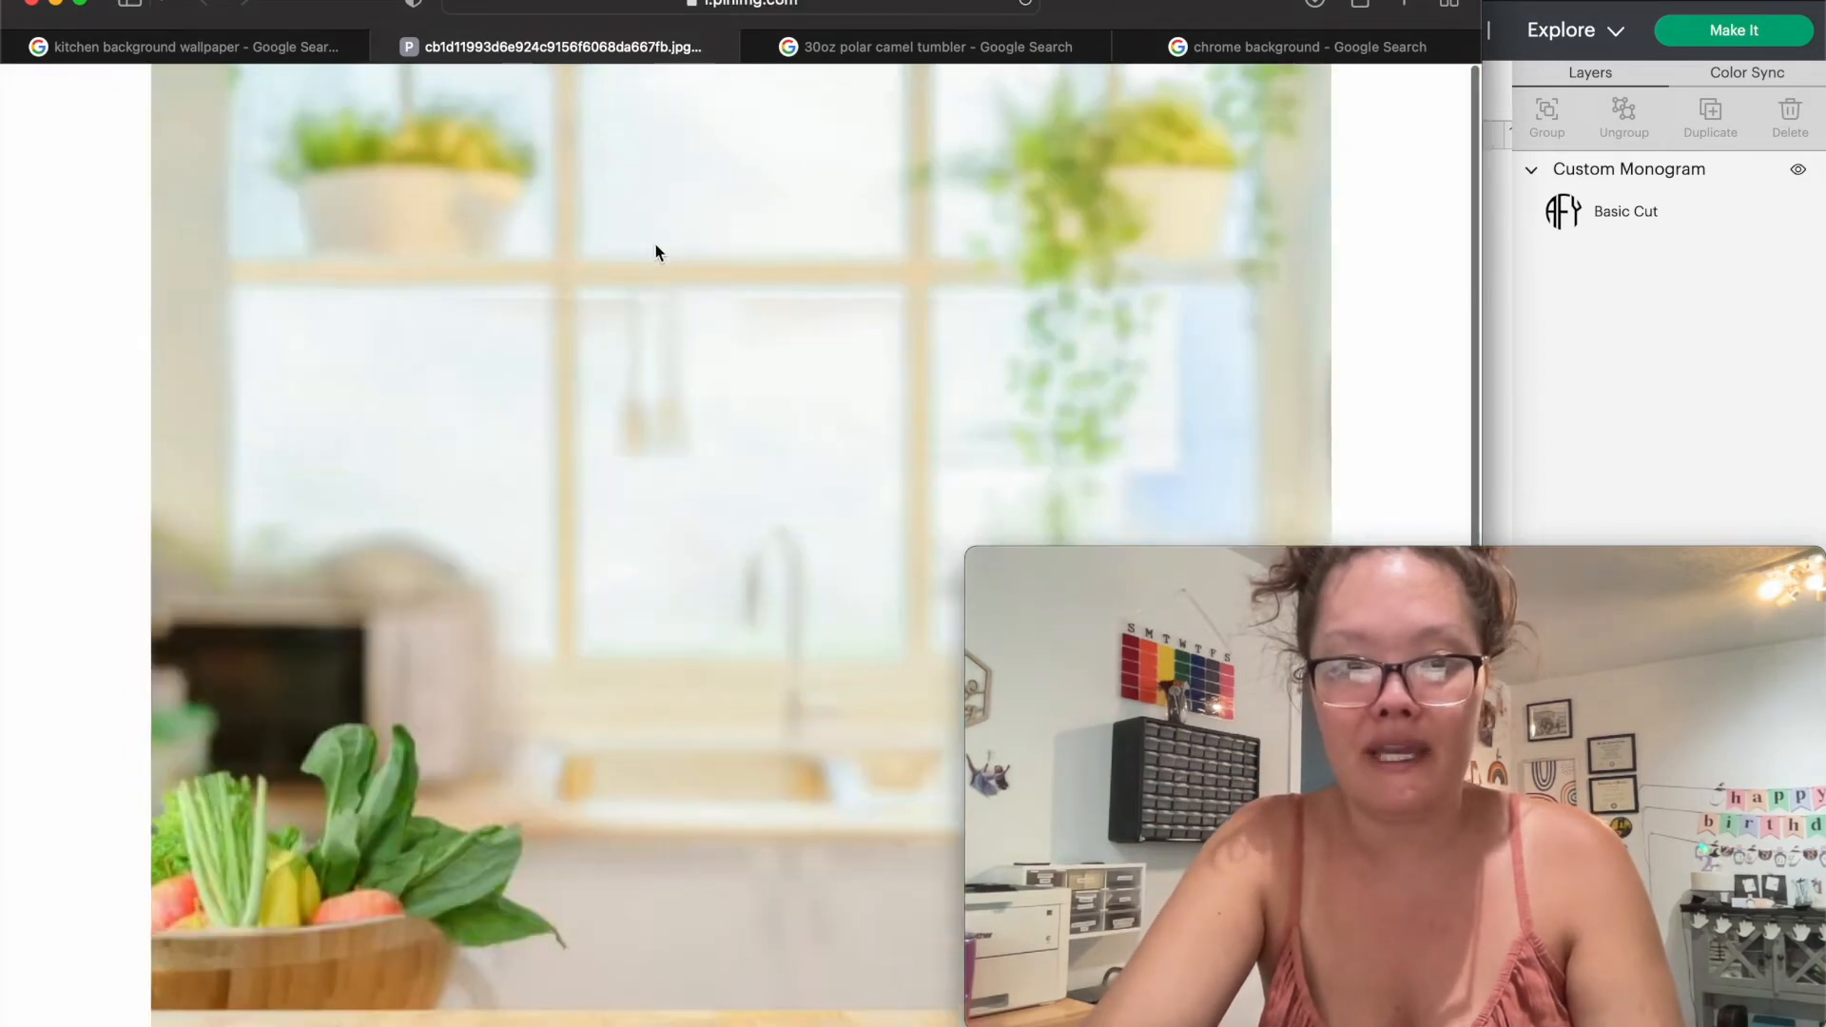
Step: Zoom the kitchen image out to fit entirely in view and shrink the movie recording window clear of it
key(super+minus)
key(super+minus)
key(super+minus)
key(super+minus)
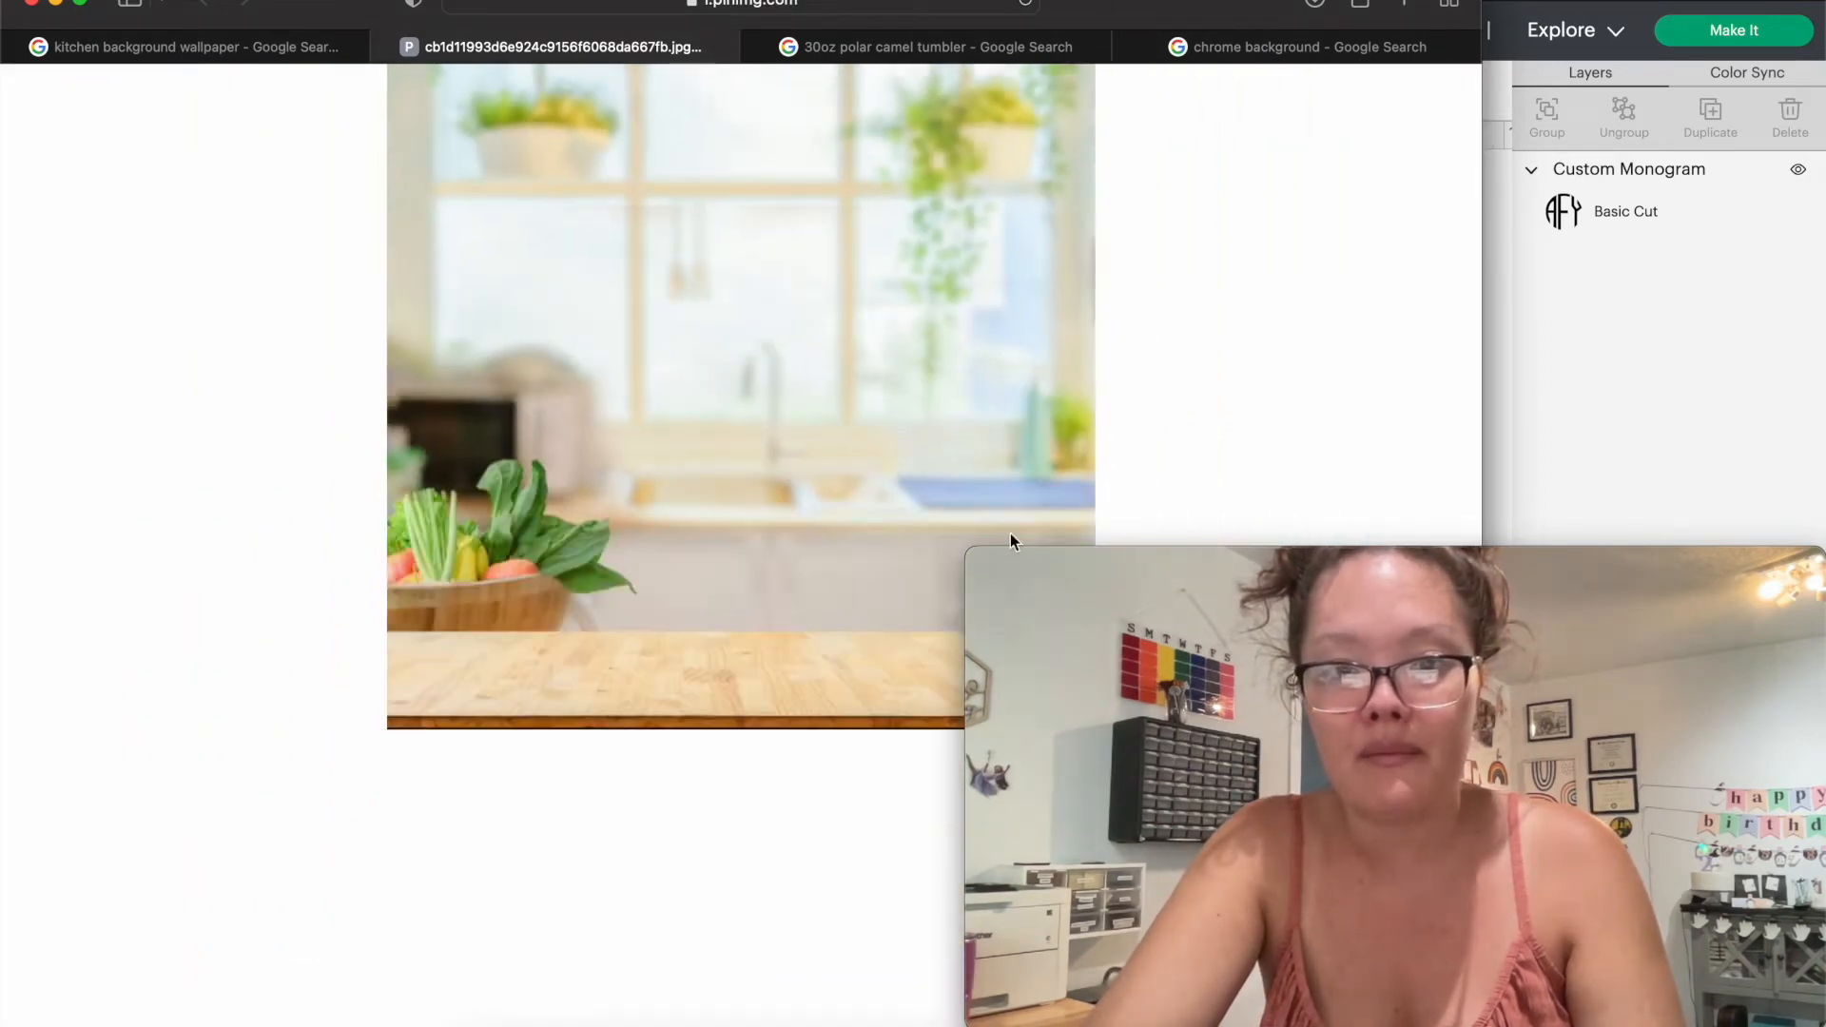
drag(1052, 567, 1394, 184)
drag(1512, 282, 1402, 727)
drag(1252, 718, 1315, 765)
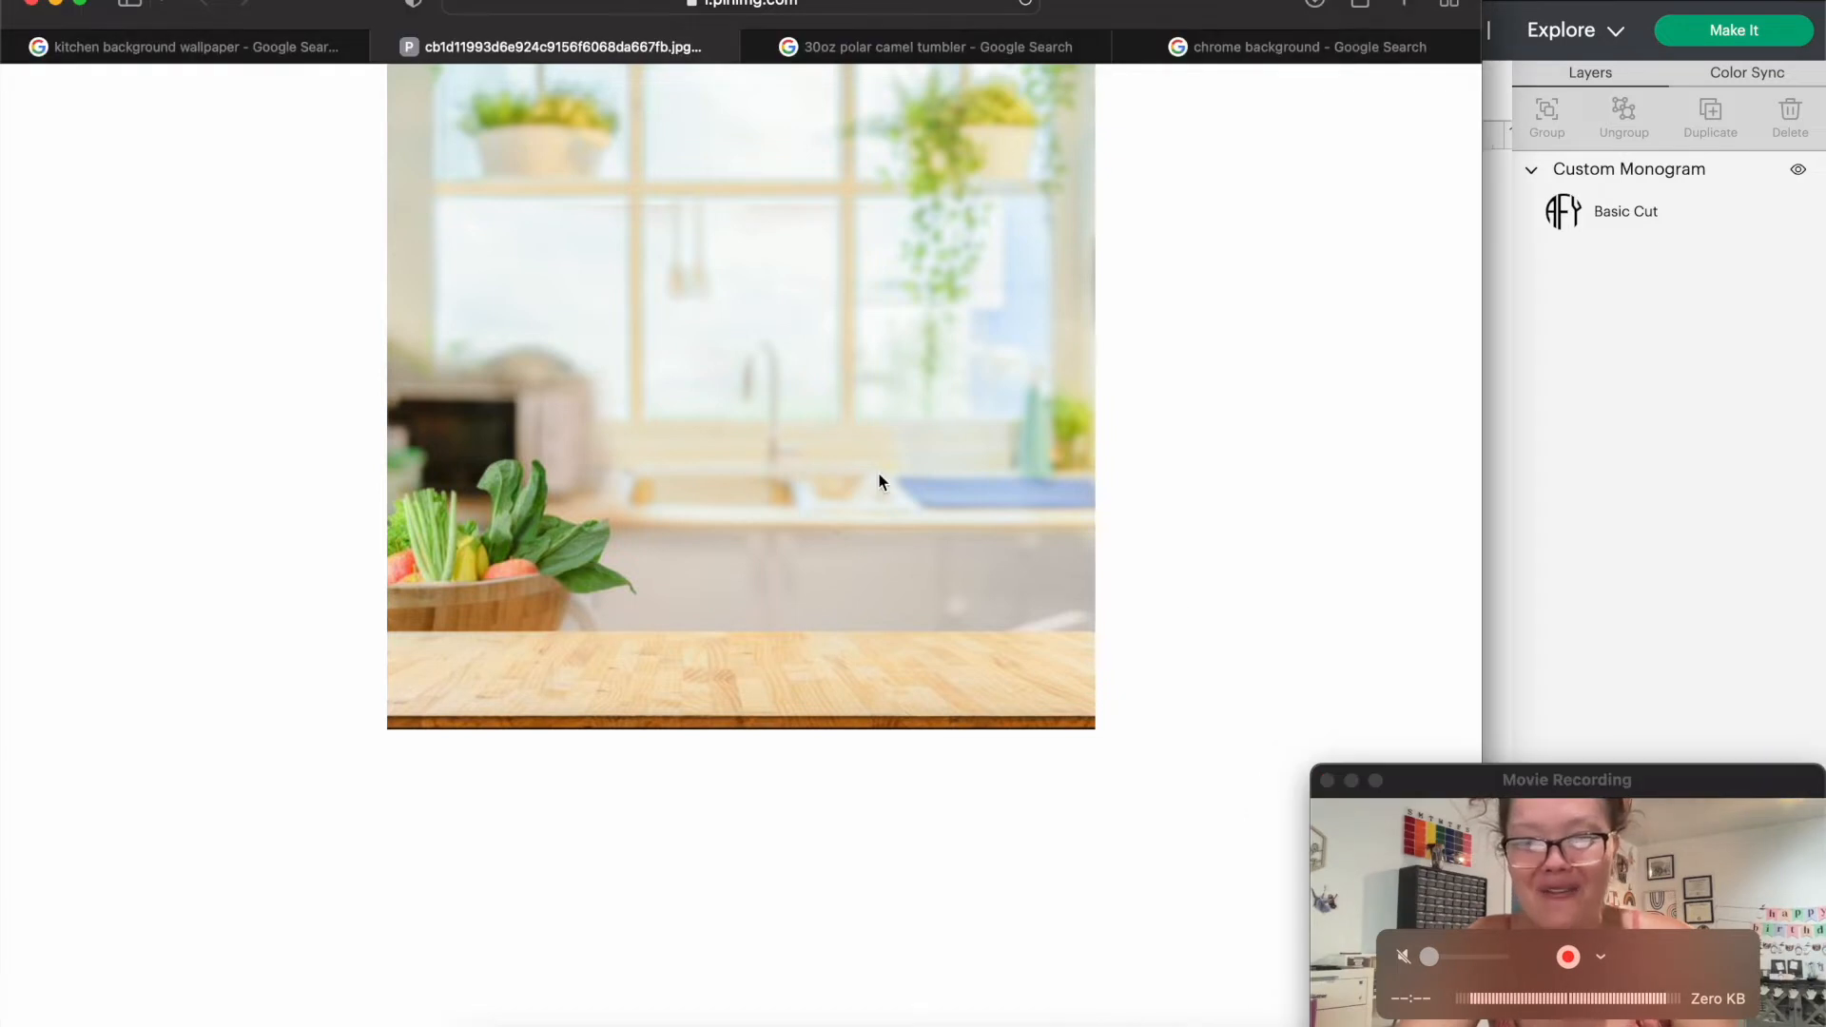
Step: Enlarge the kitchen image in the browser and capture a screenshot of just the photo area
key(super+plus)
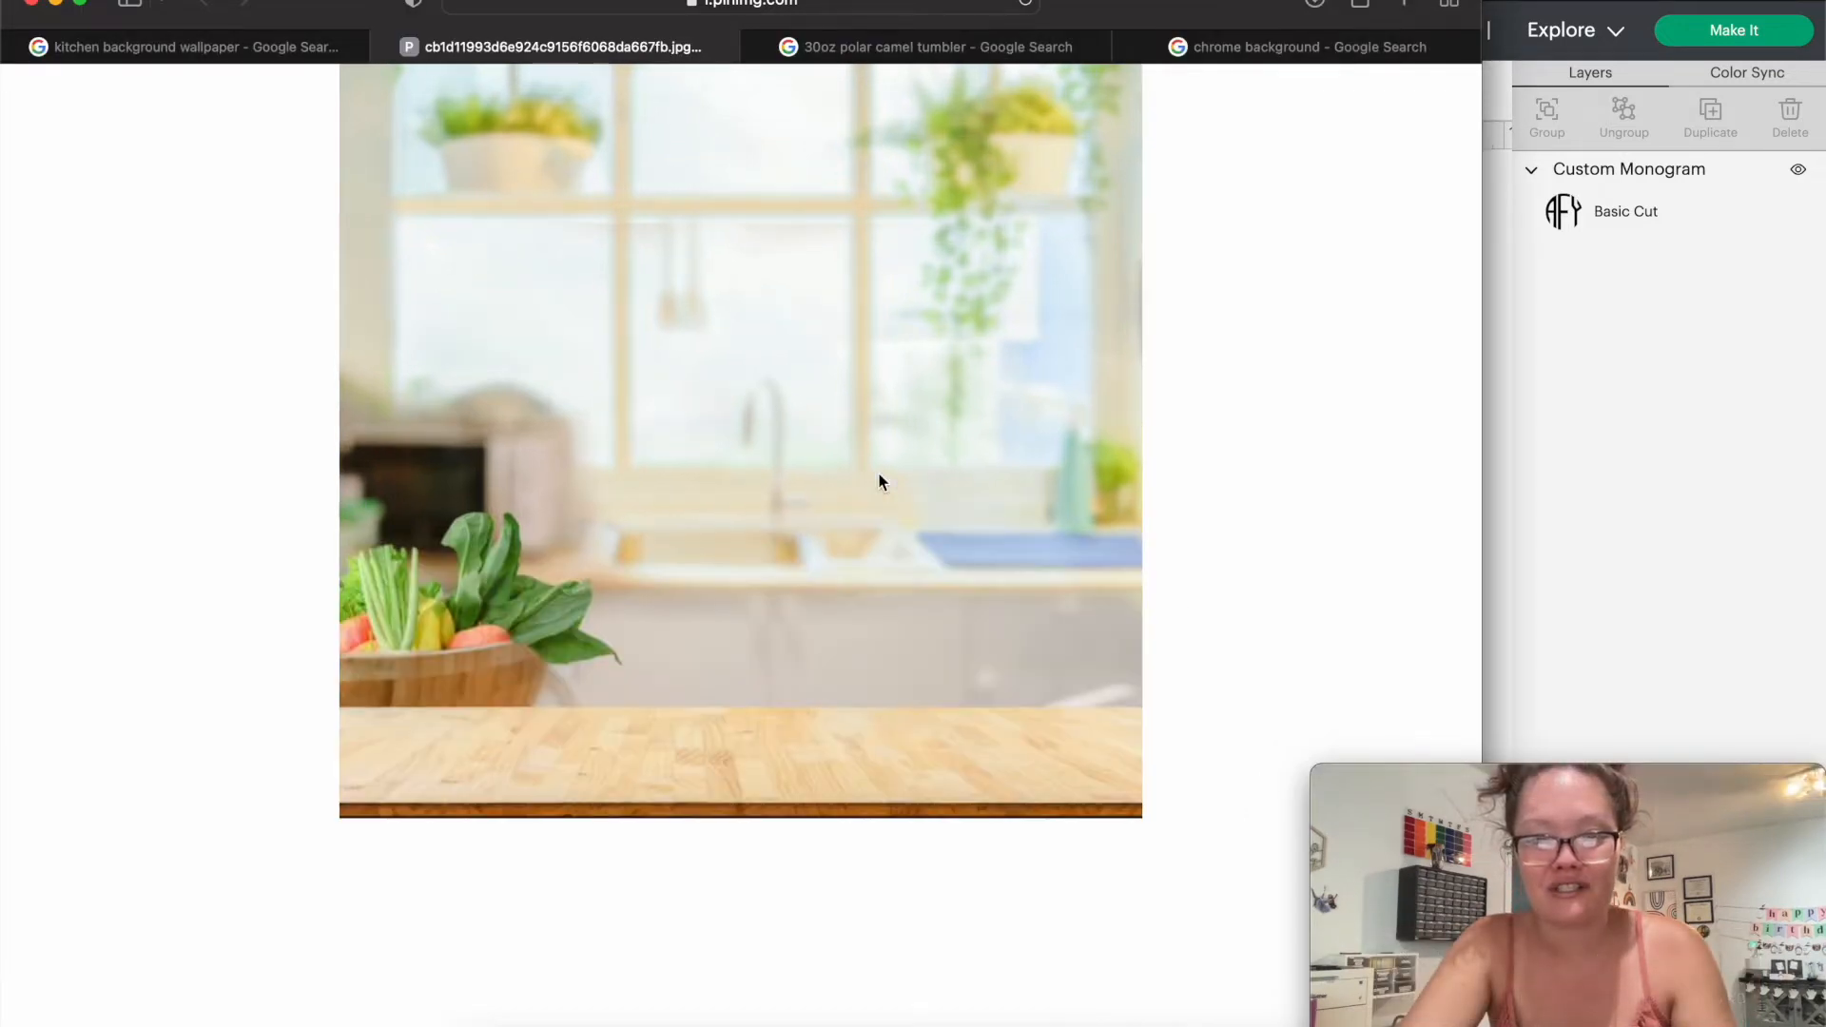
key(super+plus)
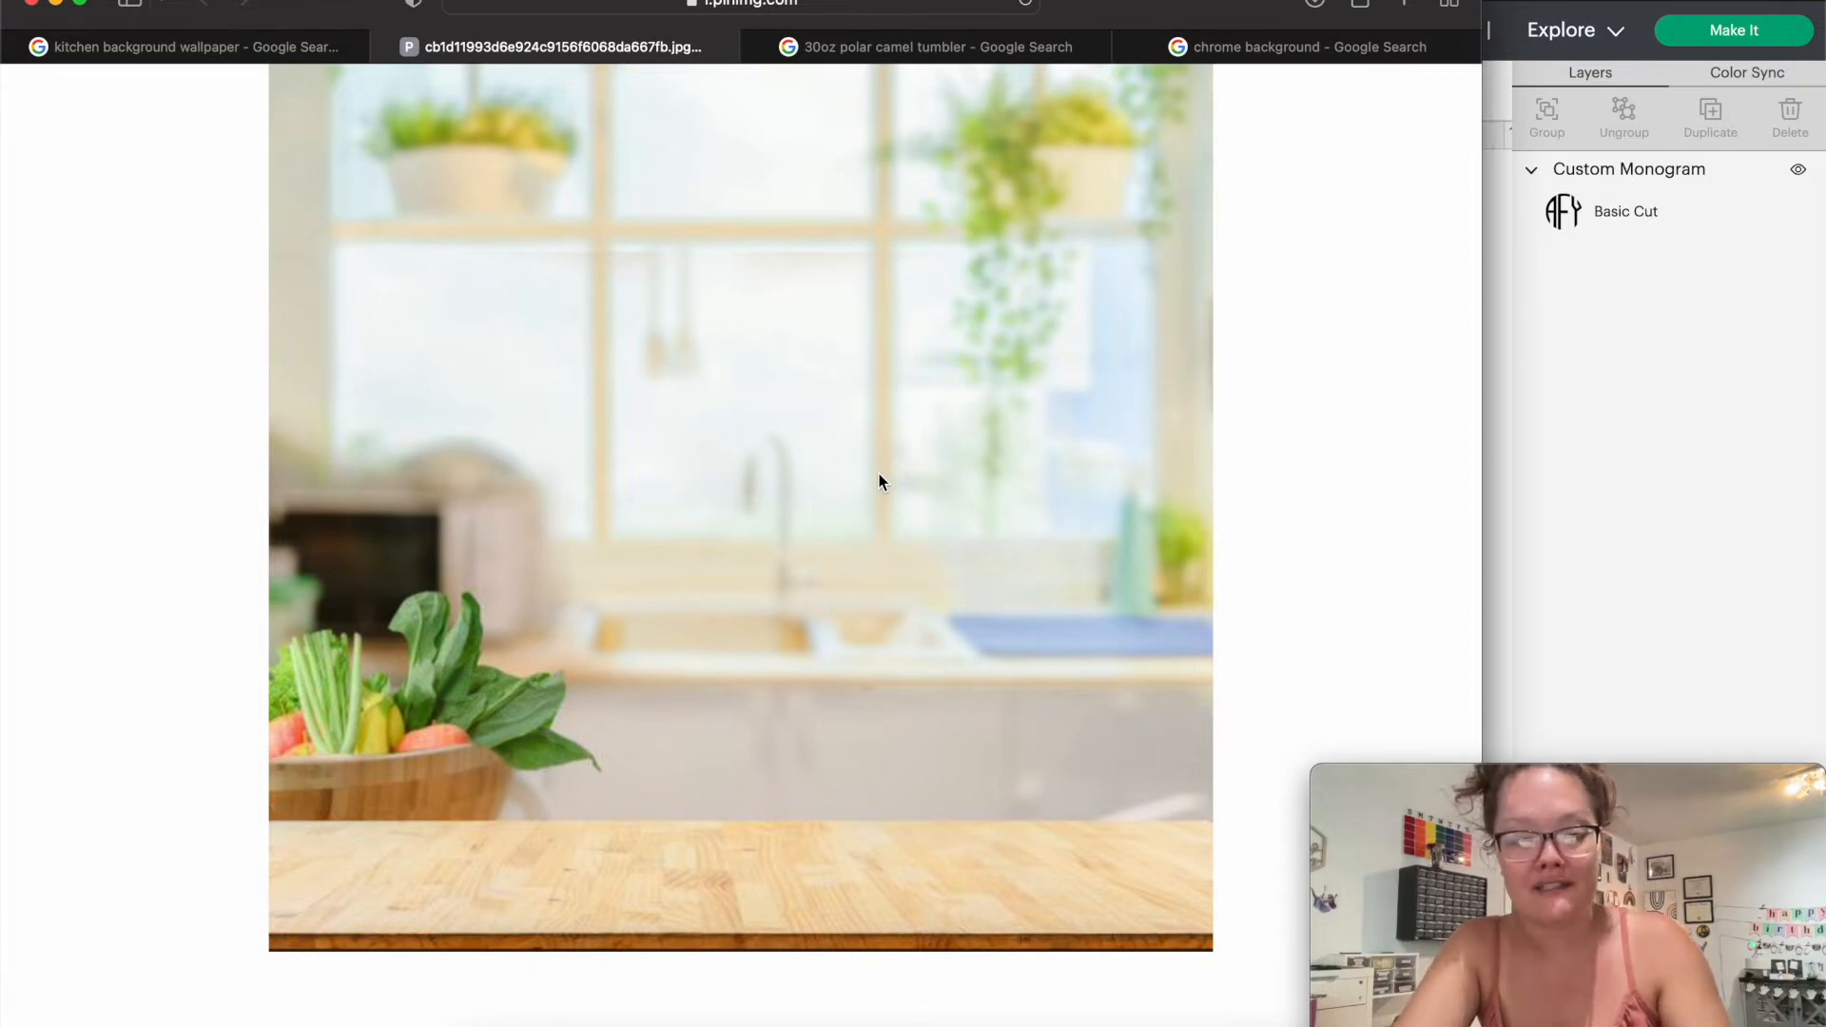
key(super+shift+4)
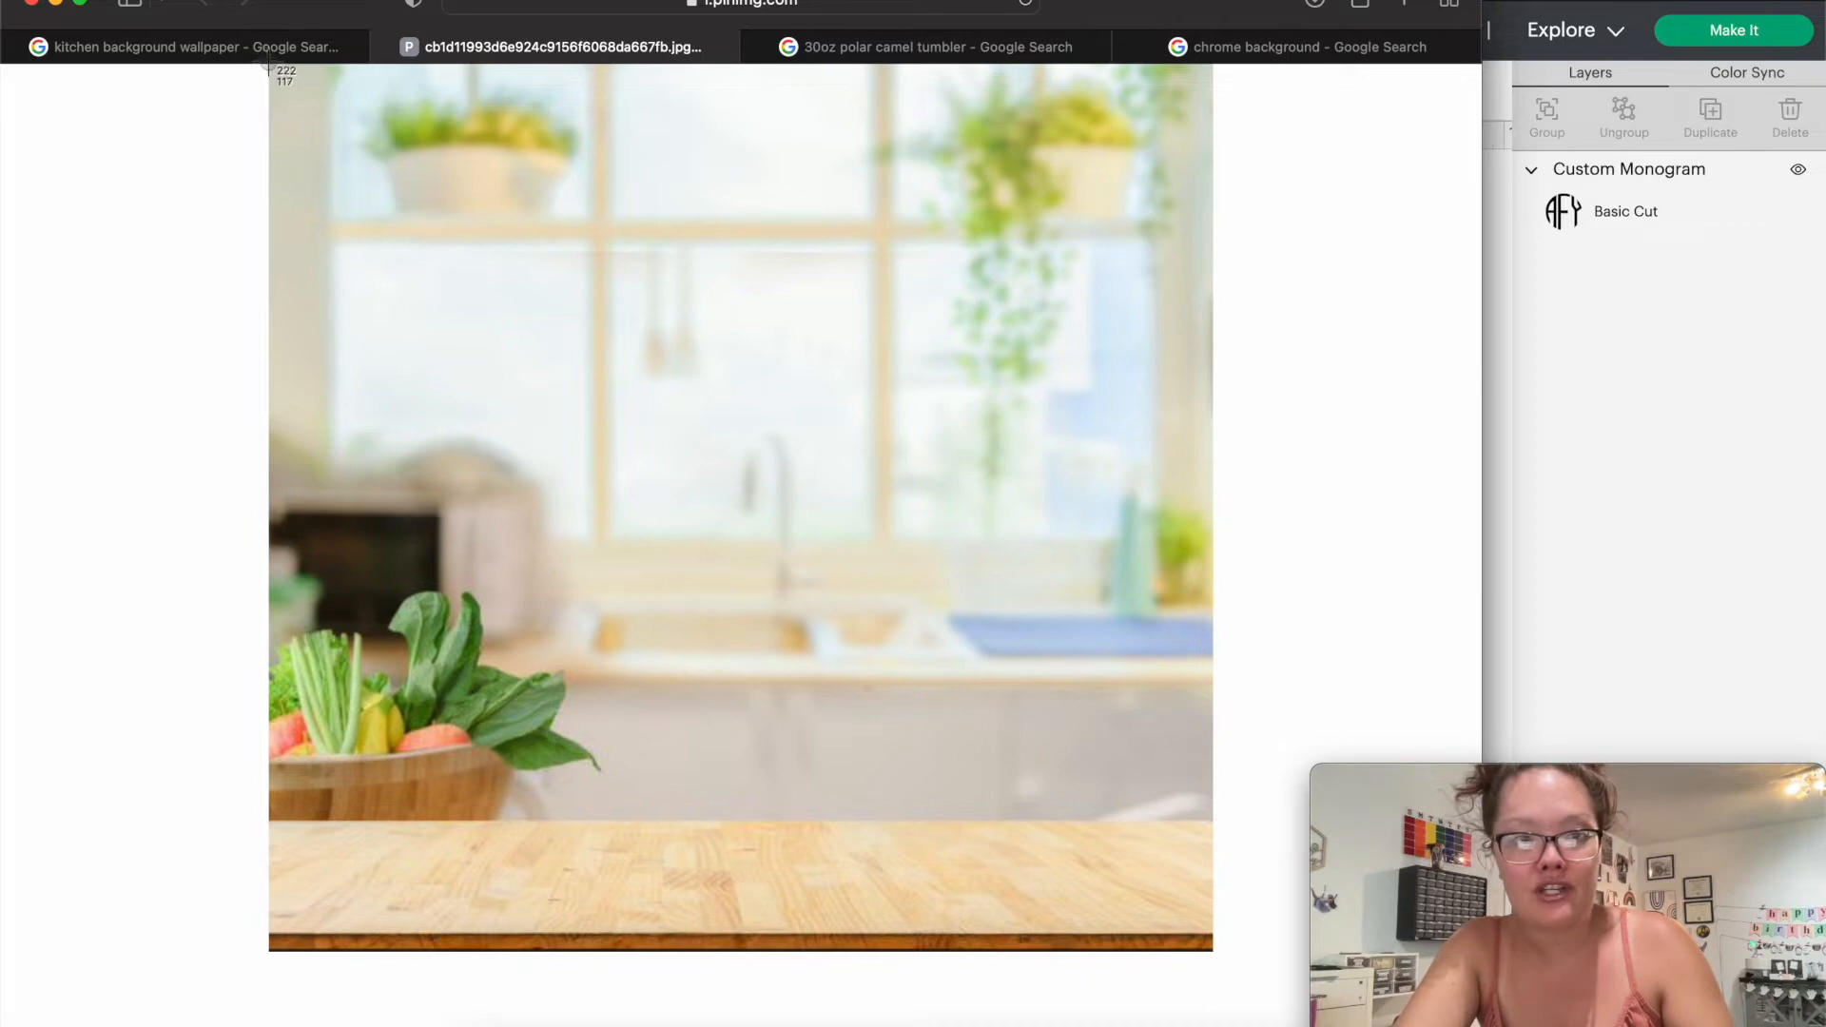
drag(269, 64, 1210, 948)
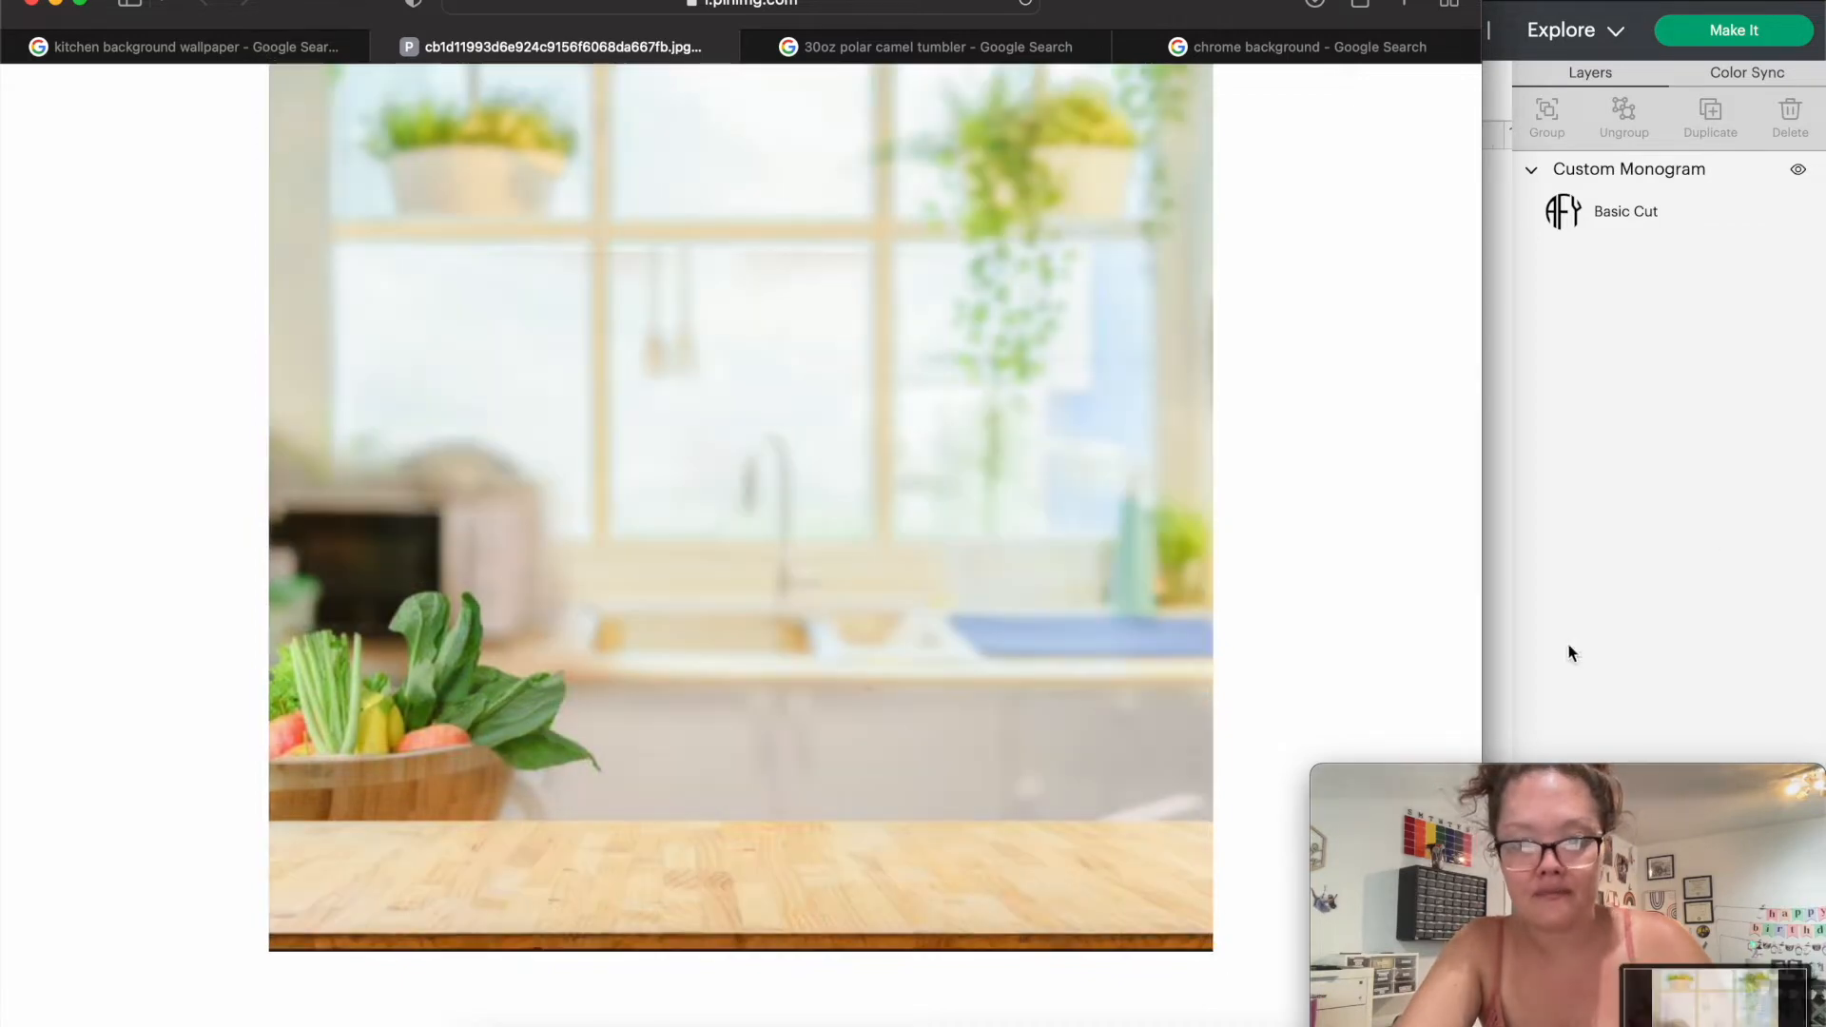
Step: Switch to Cricut Design Space and load the kitchen screenshot as a new image upload
click(1704, 538)
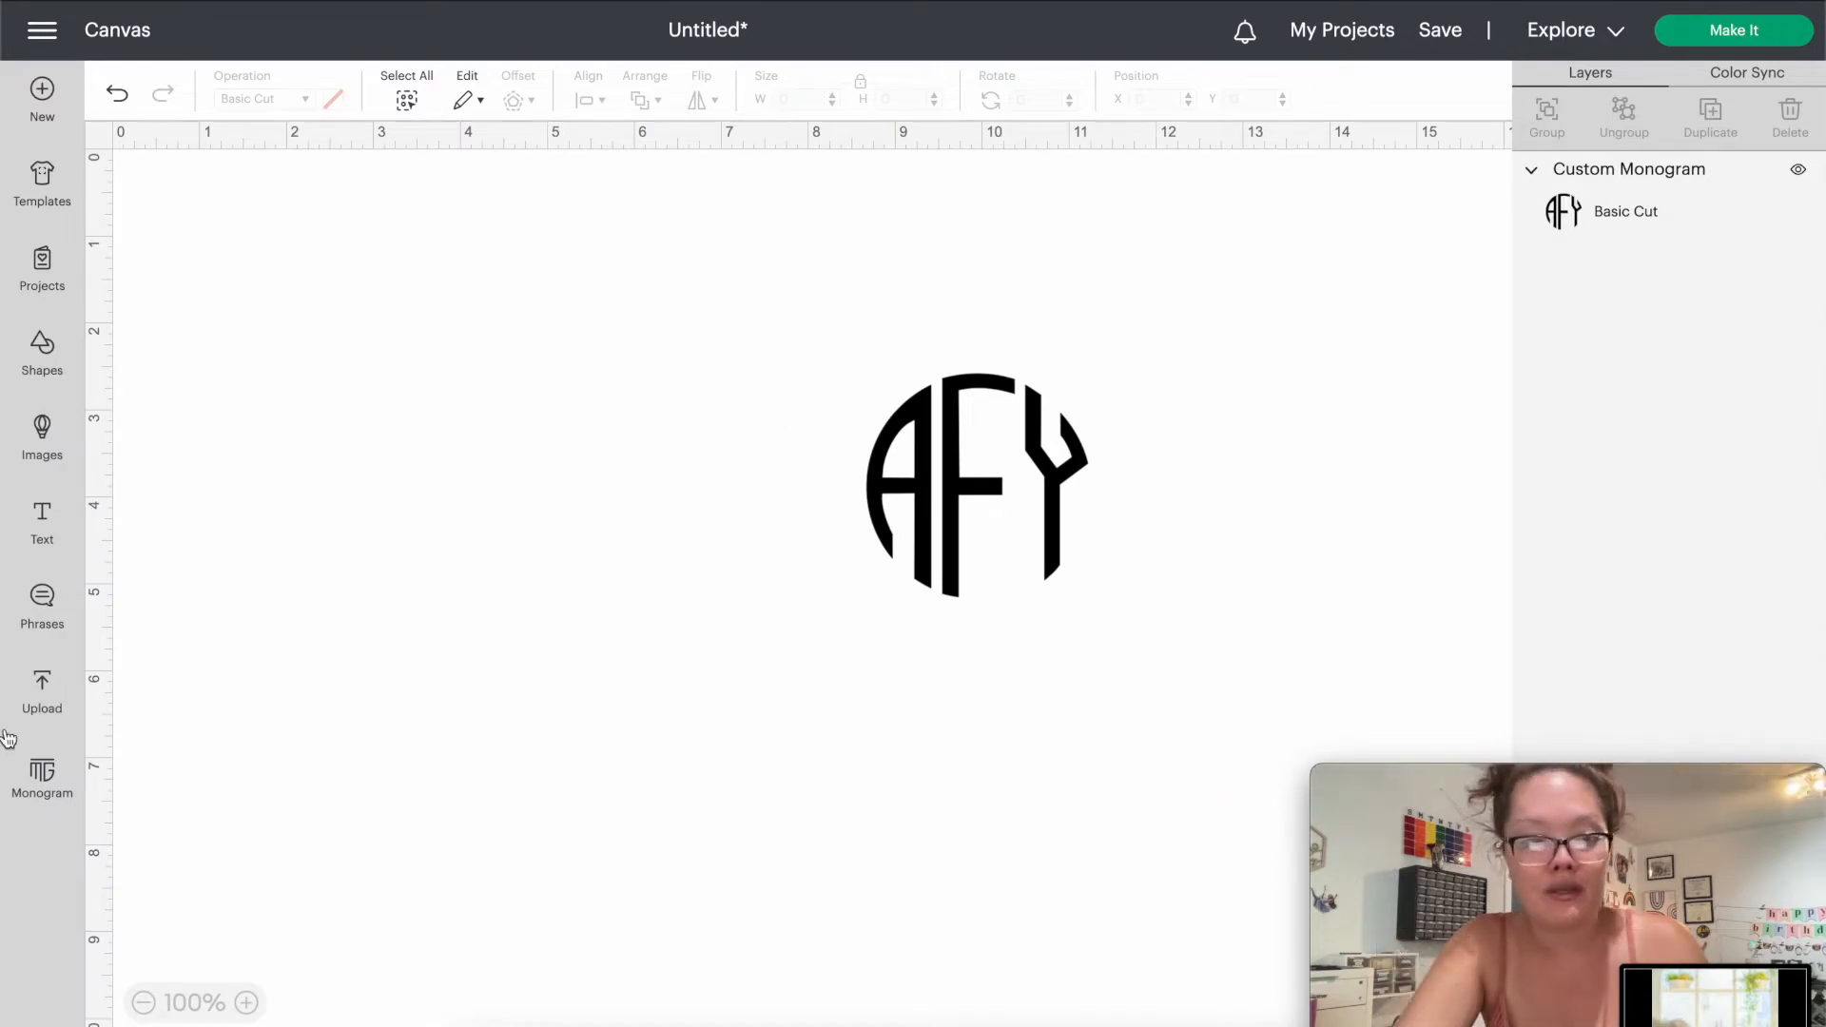
click(36, 689)
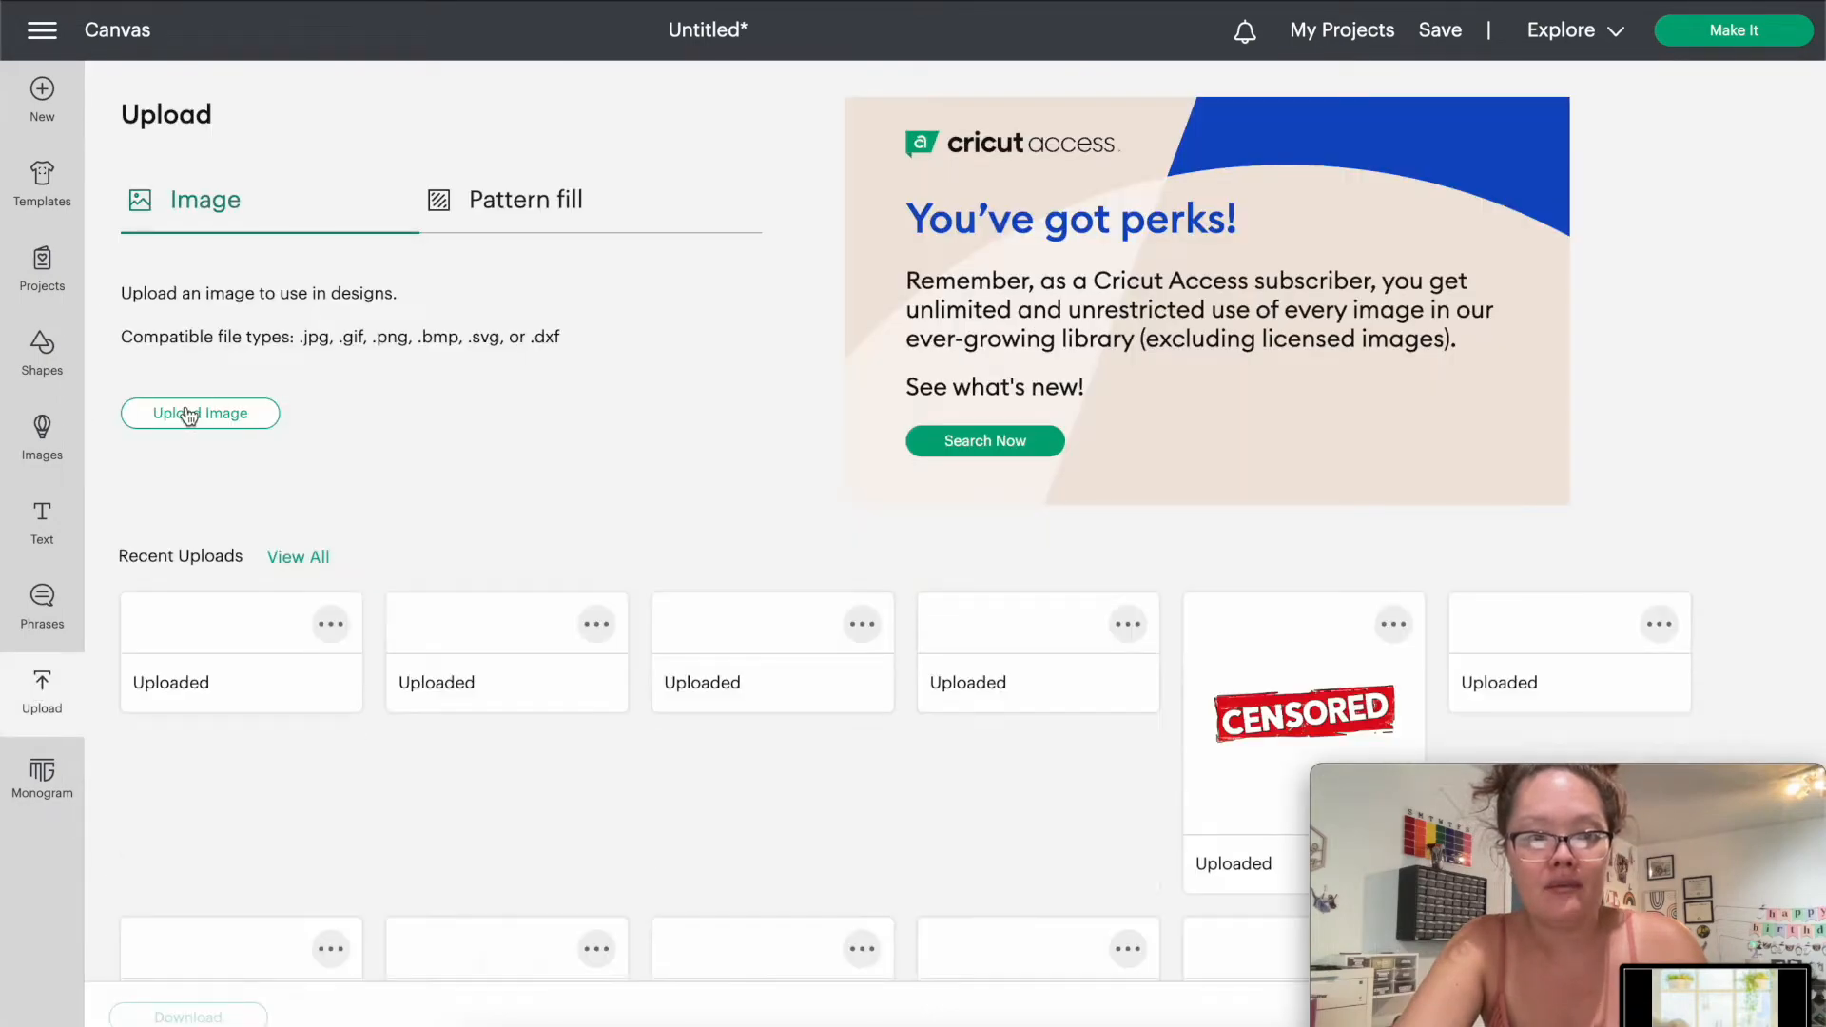
click(190, 412)
drag(1692, 993, 945, 356)
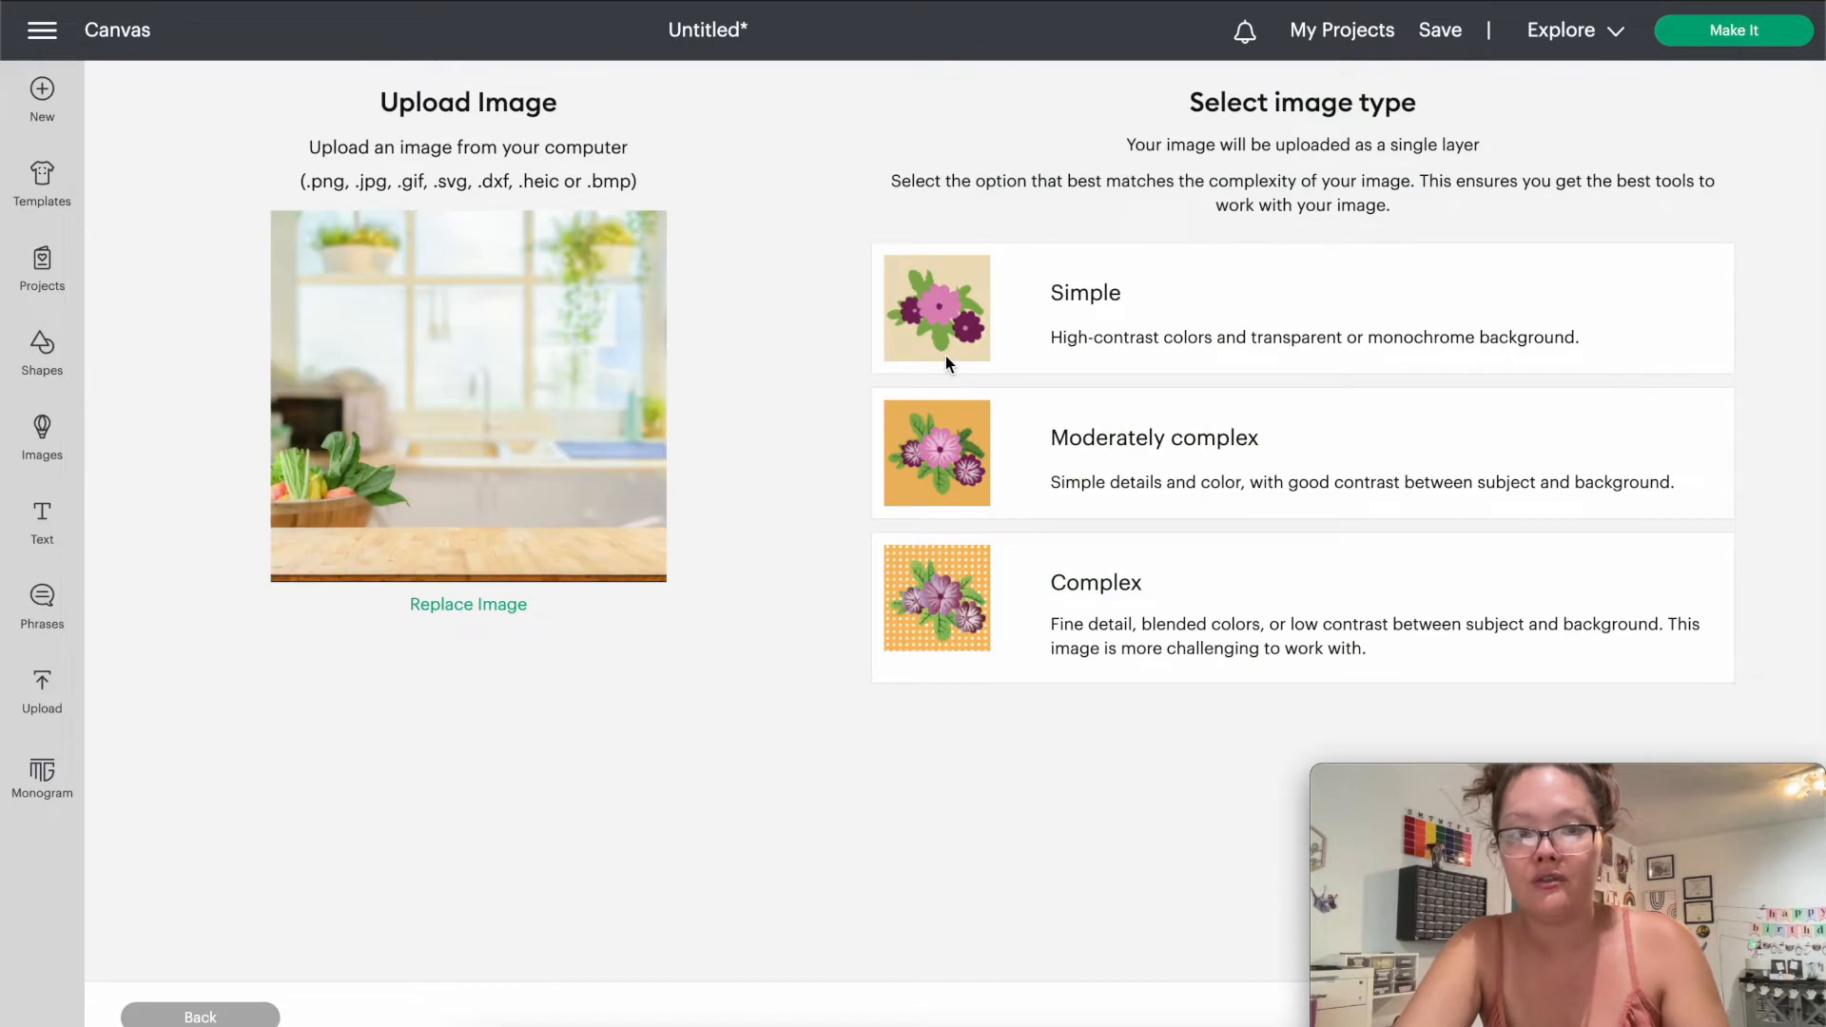
Step: Set the kitchen image type to Complex and continue past the background remover without removing anything
click(1083, 615)
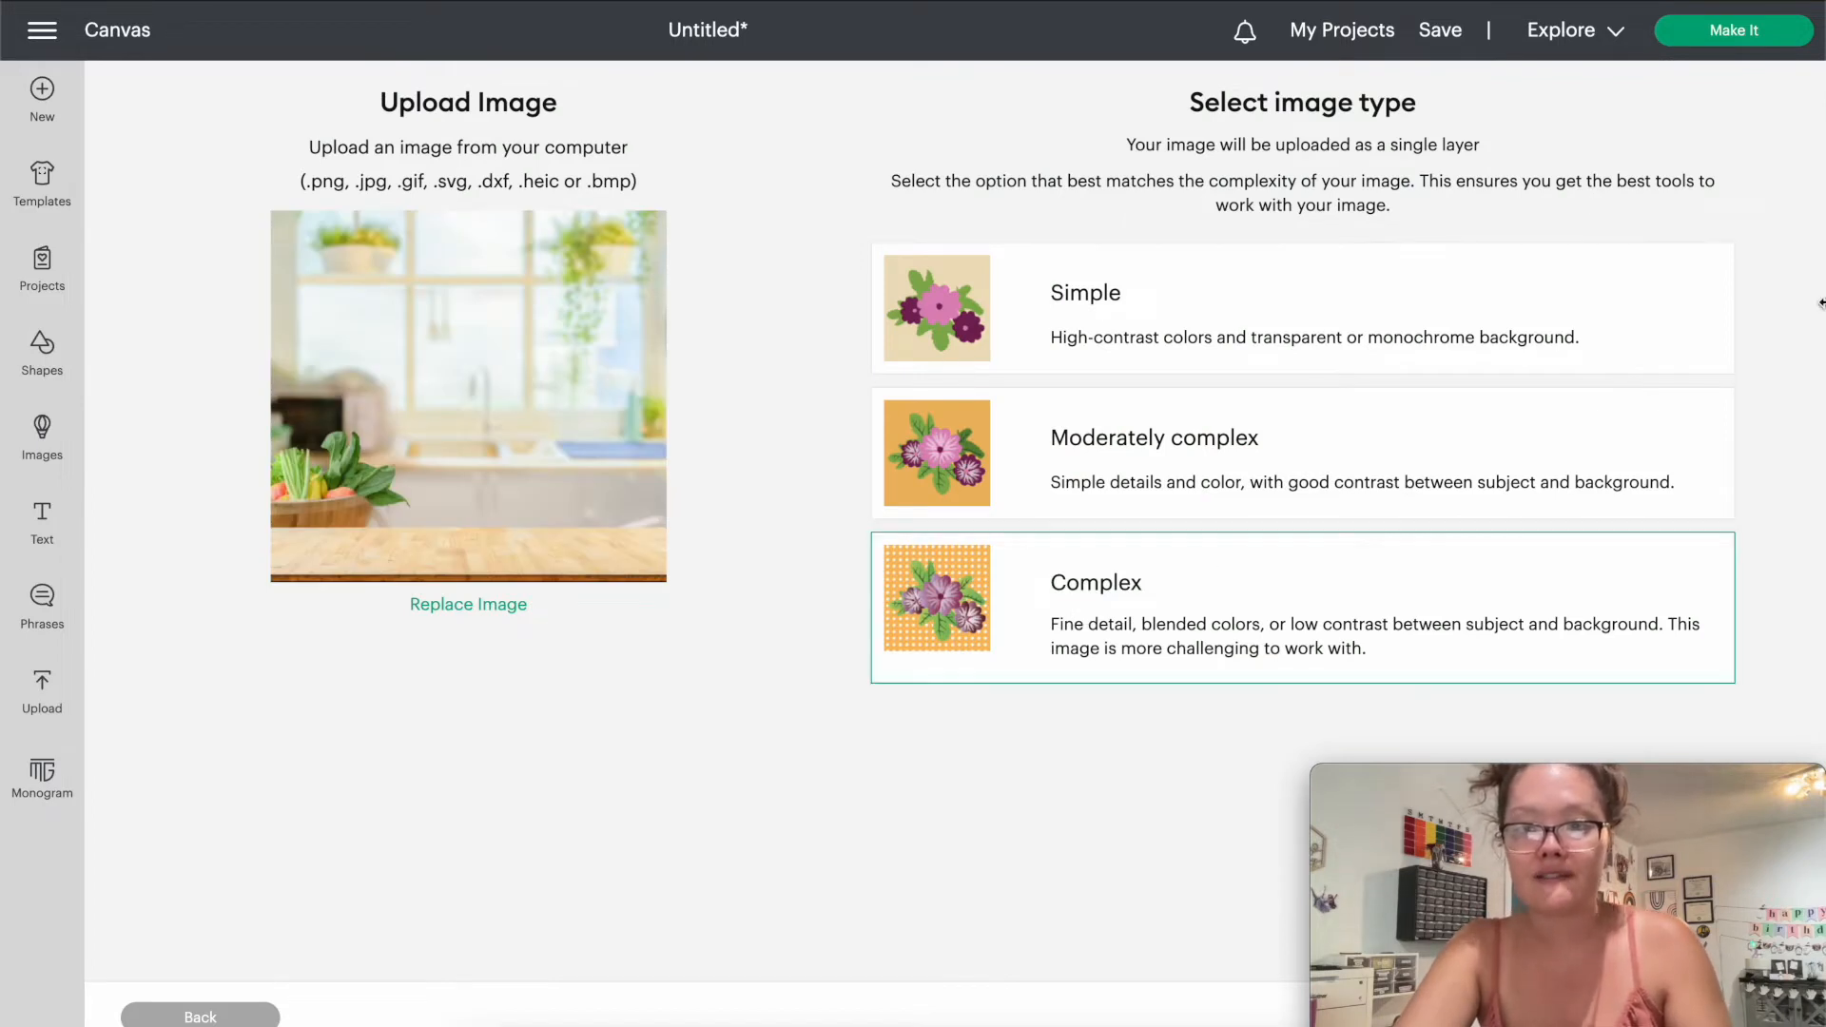
drag(1741, 785, 1069, 796)
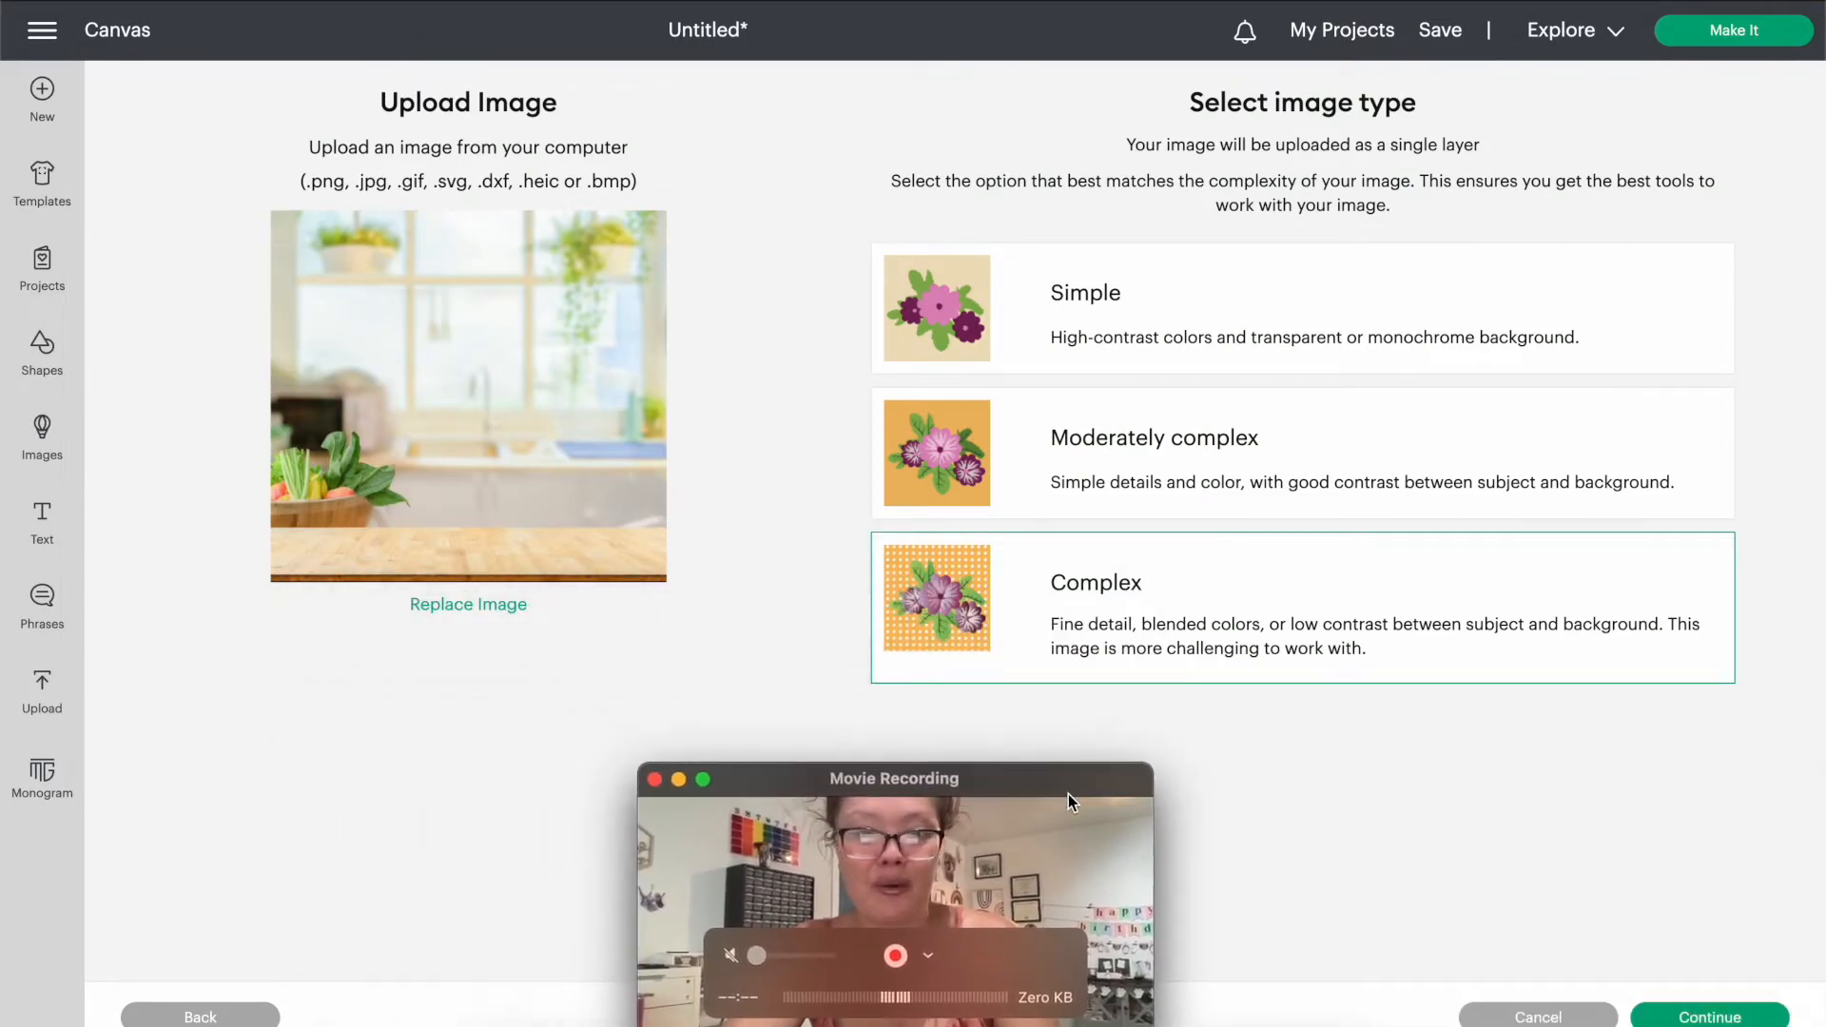
click(1711, 1018)
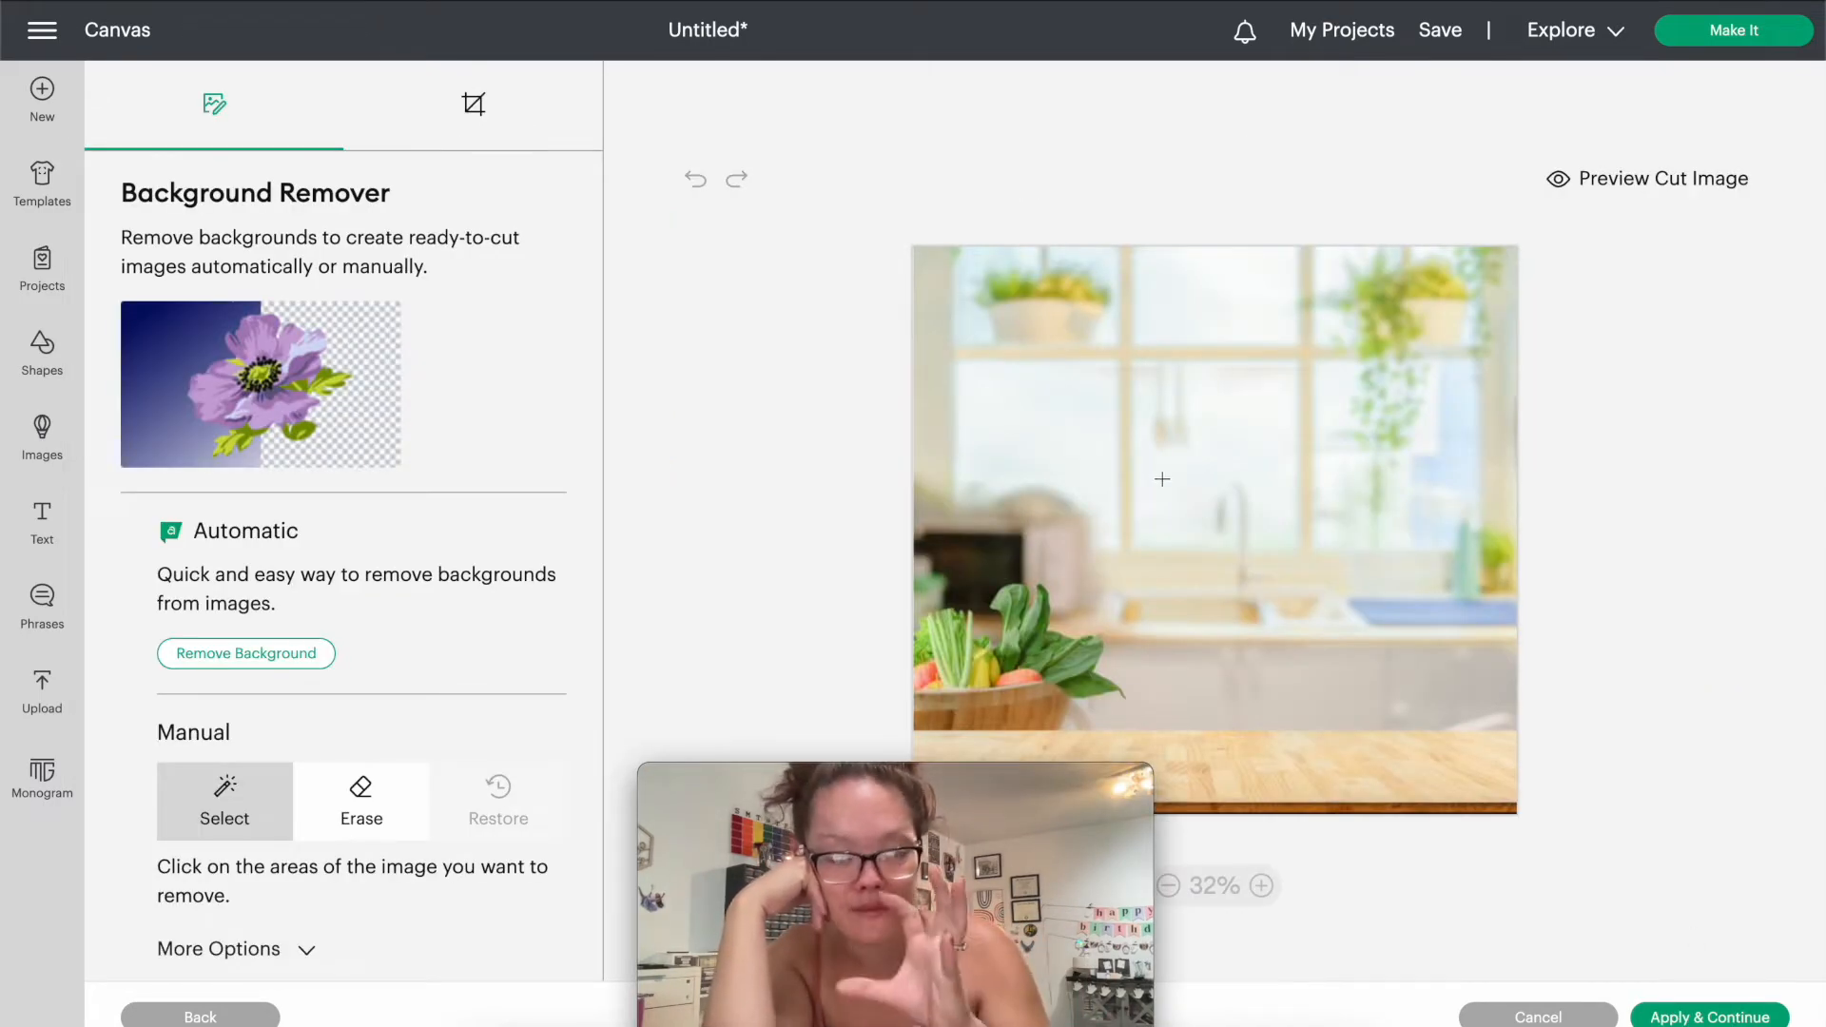
click(1698, 1018)
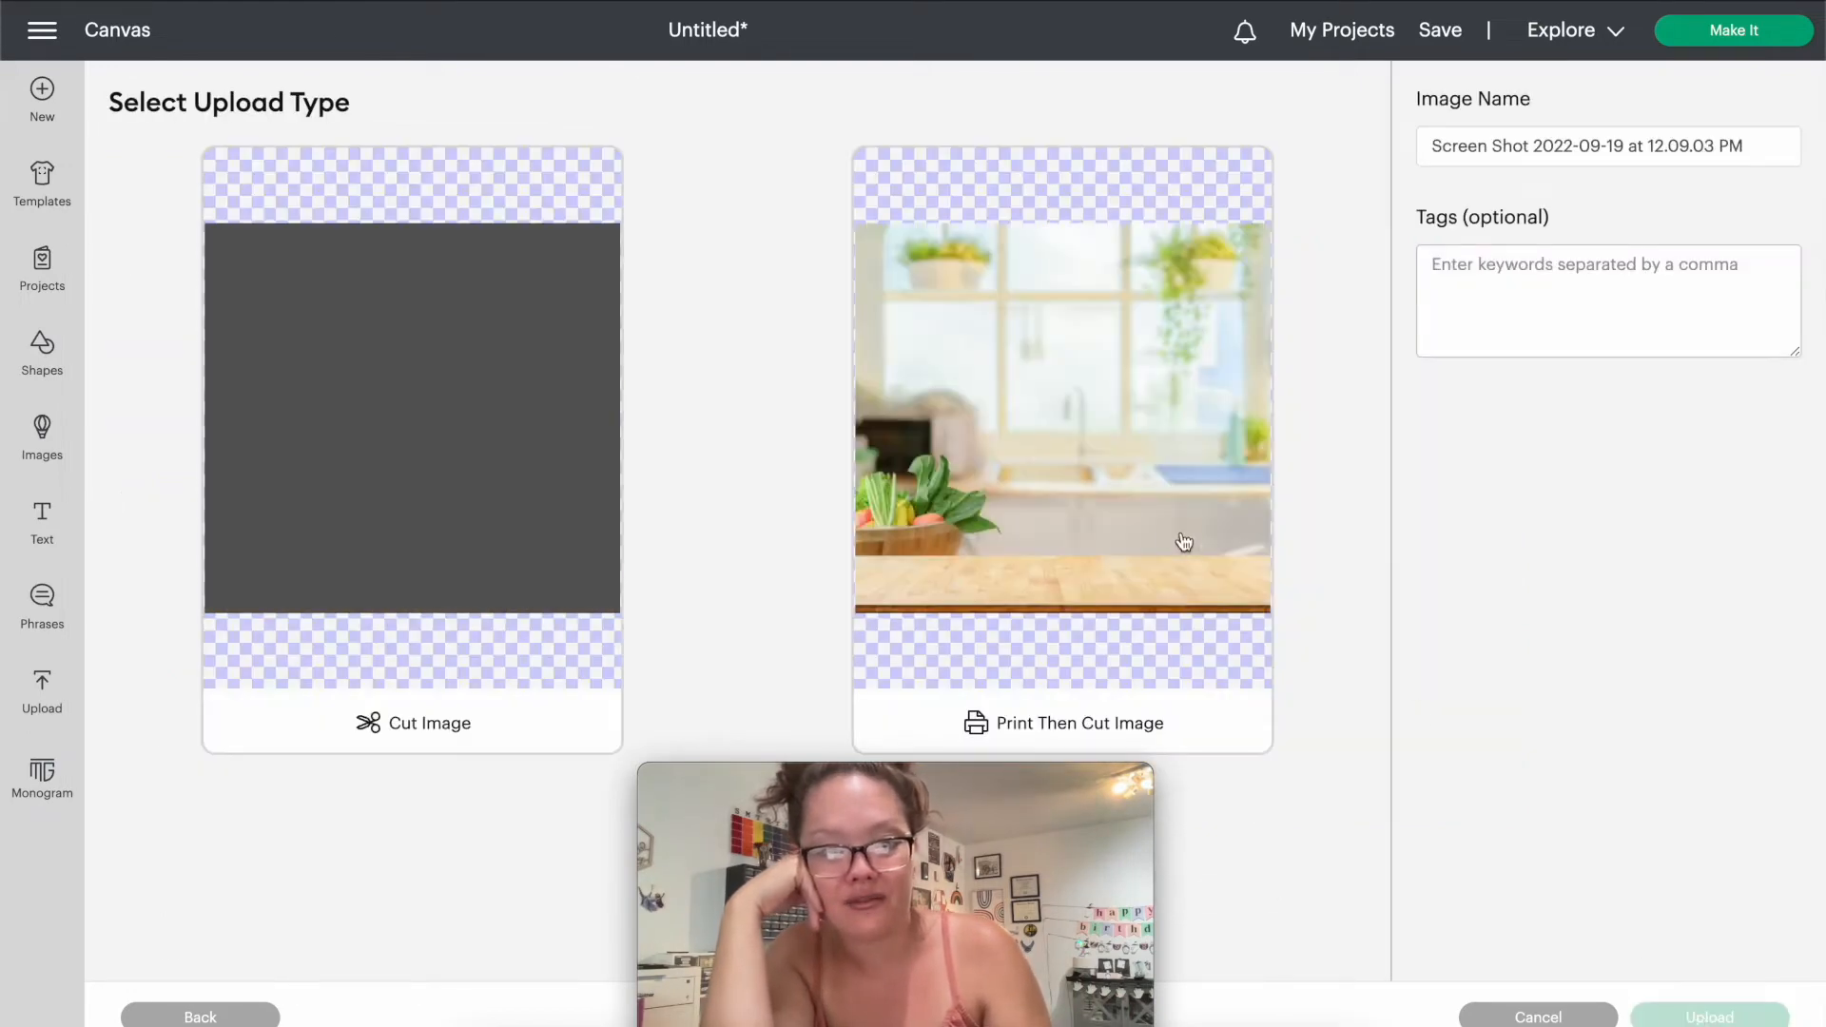
Step: Upload the kitchen picture as a Print Then Cut image named "kitchen background"
click(1147, 521)
triple_click(1463, 146)
text(kitchen backgrond)
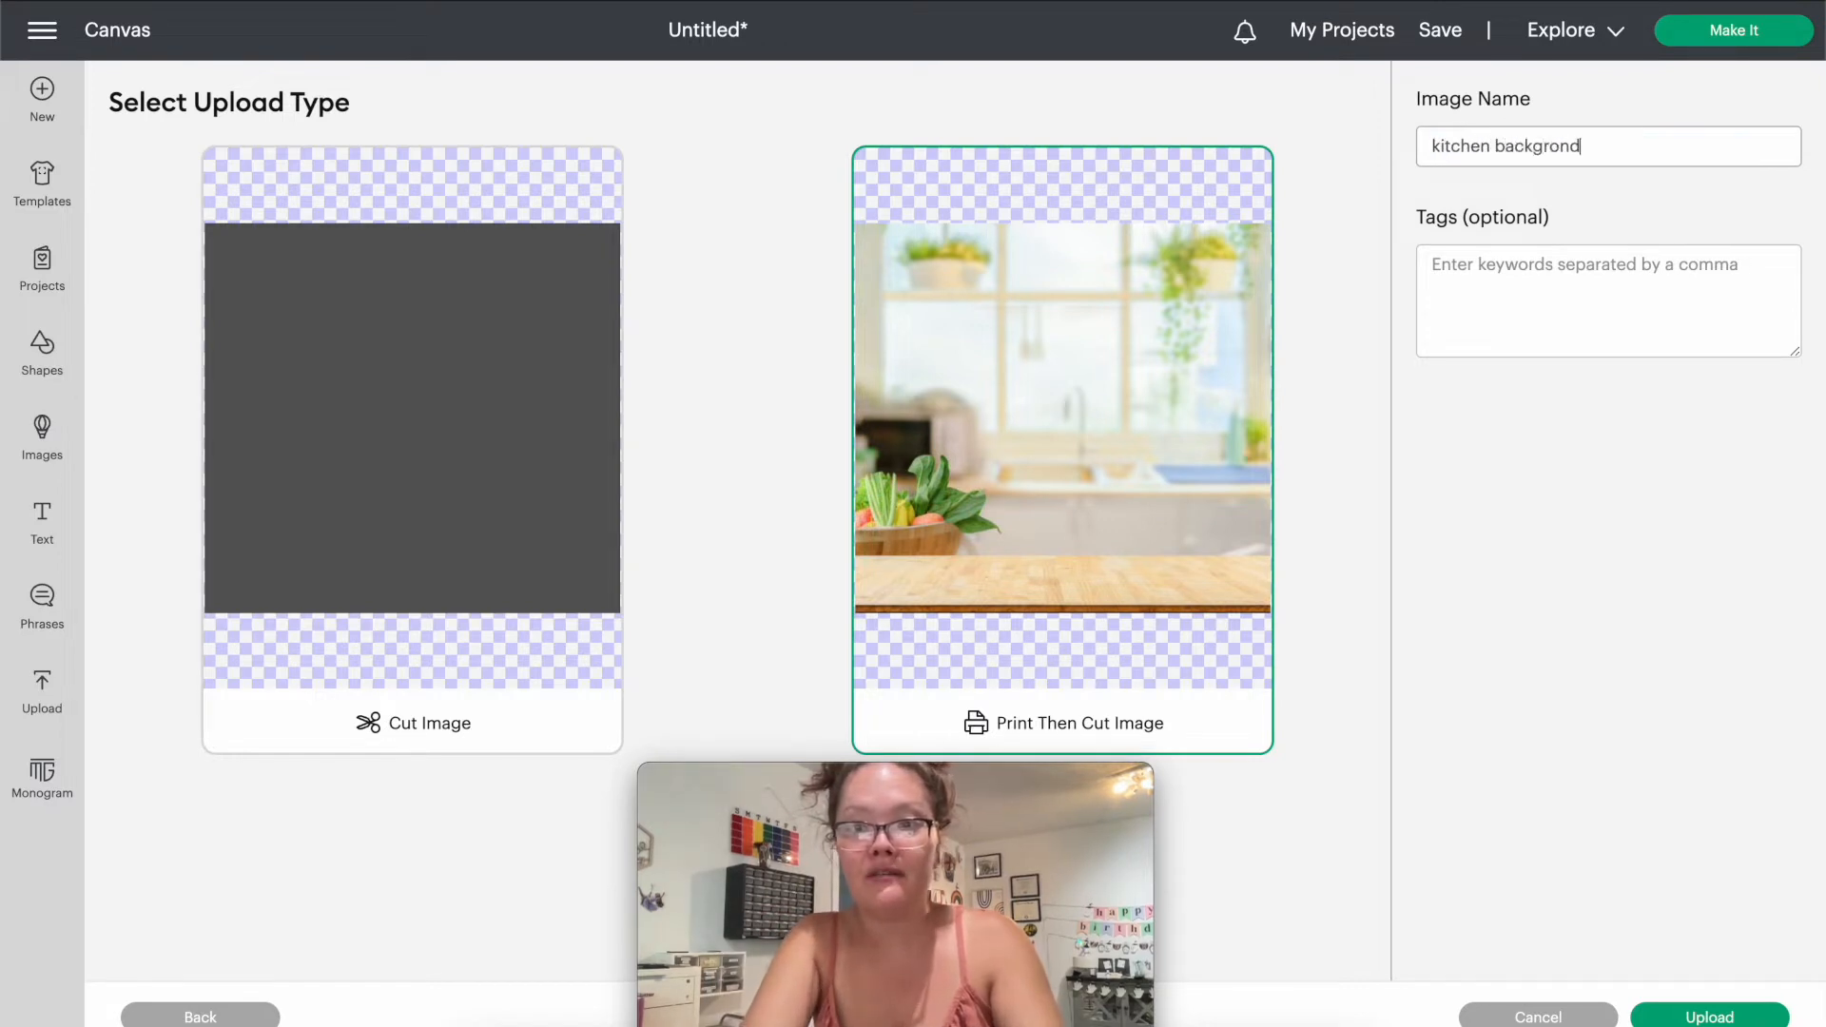
key(BackSpace)
key(BackSpace)
text(und)
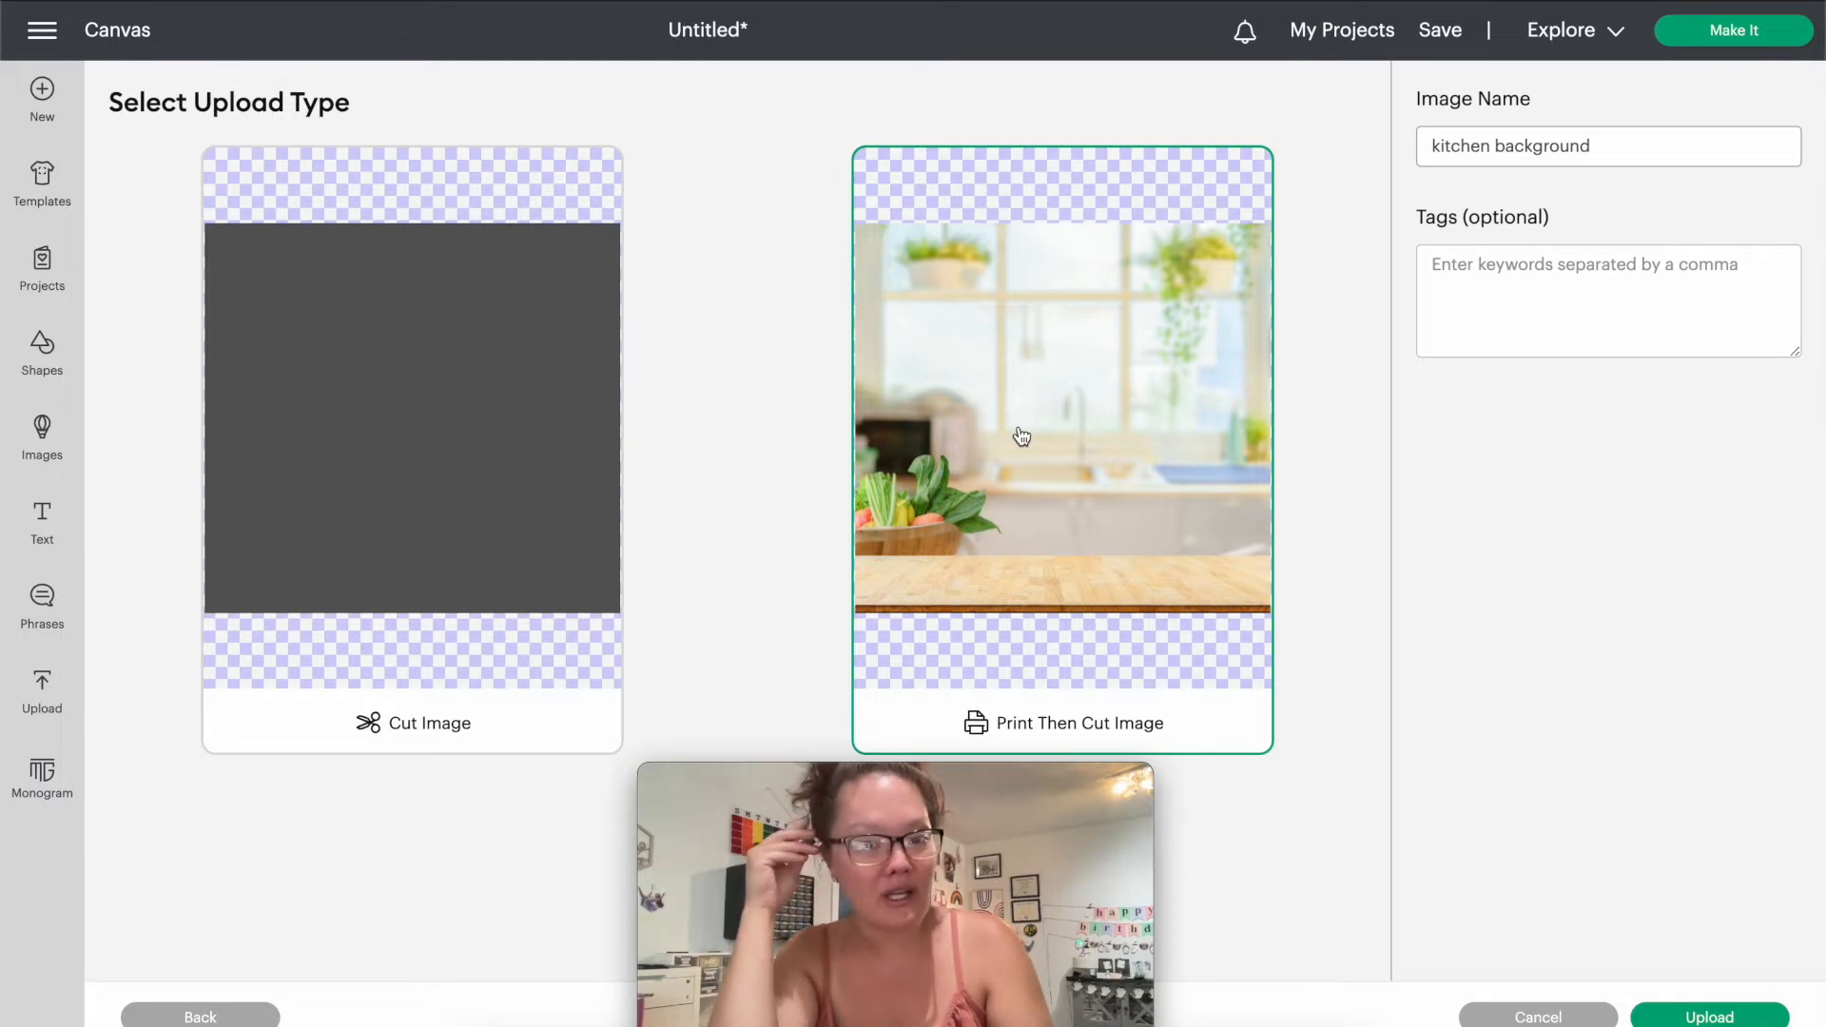
click(1700, 1020)
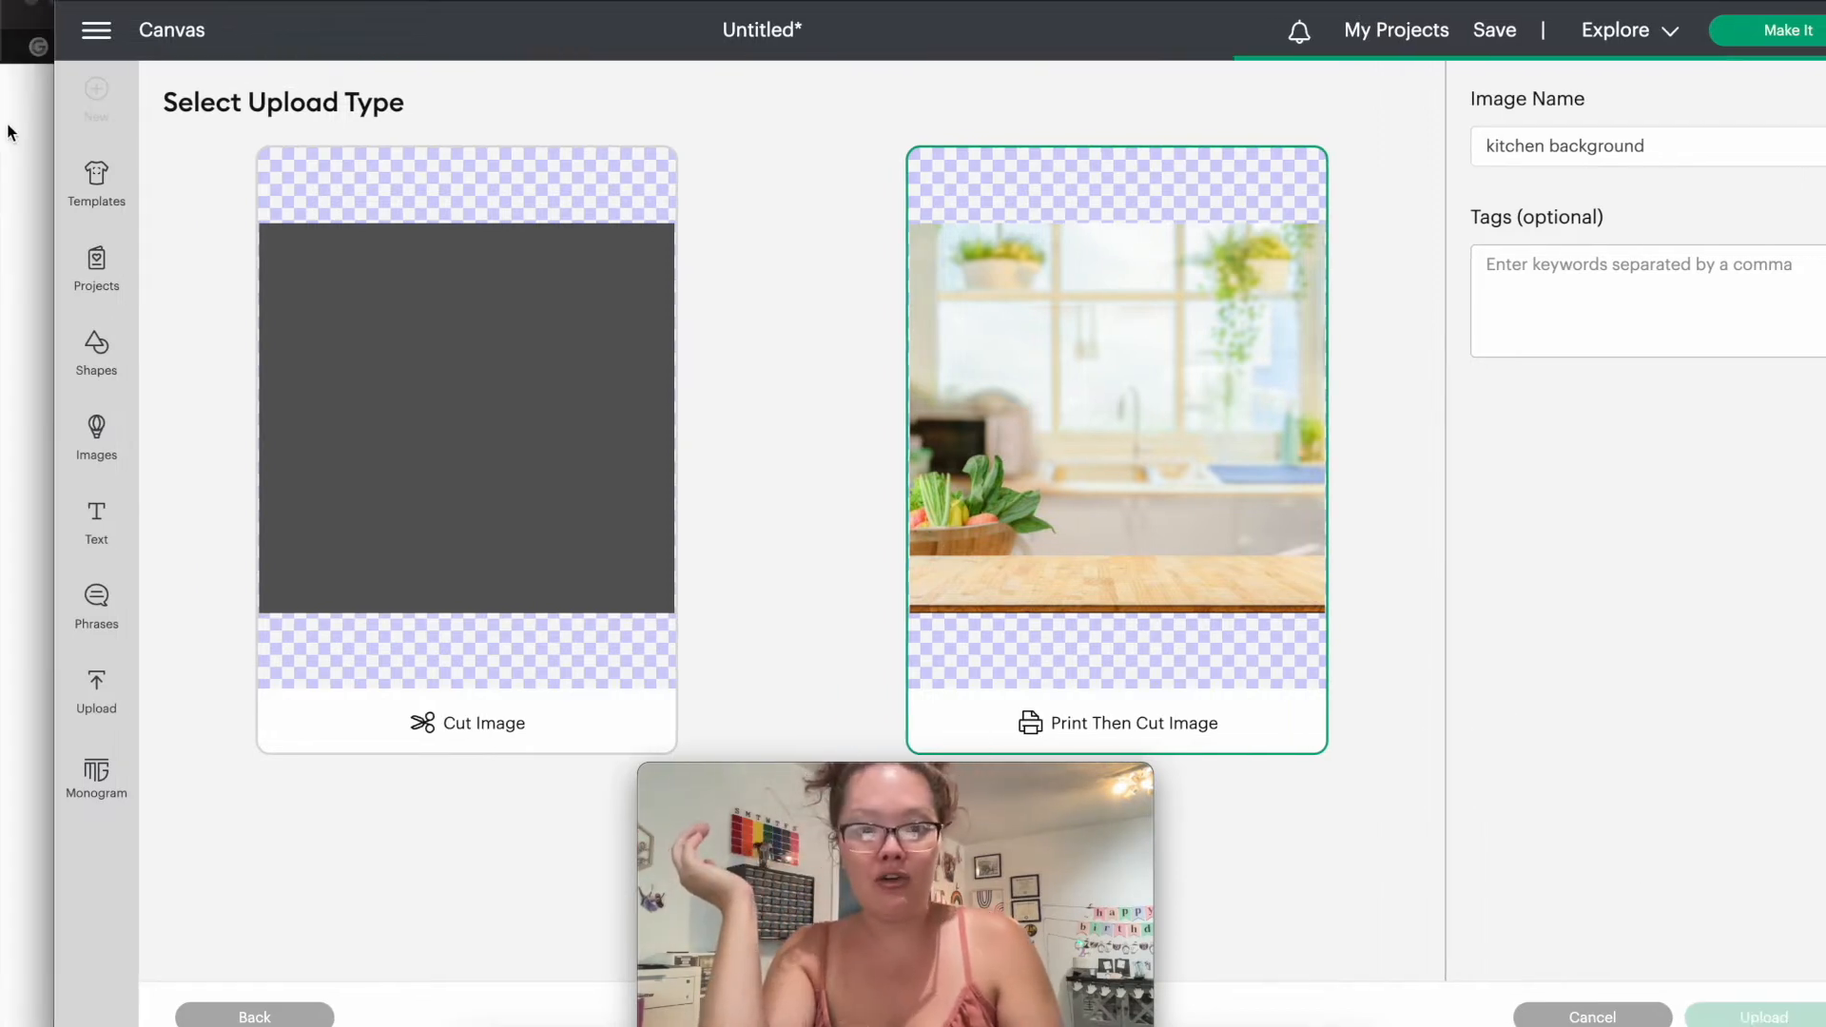
Step: Switch back to the browser, widen its window, close the kitchen image tab and show the 30oz polar camel tumbler results
key(super+Tab)
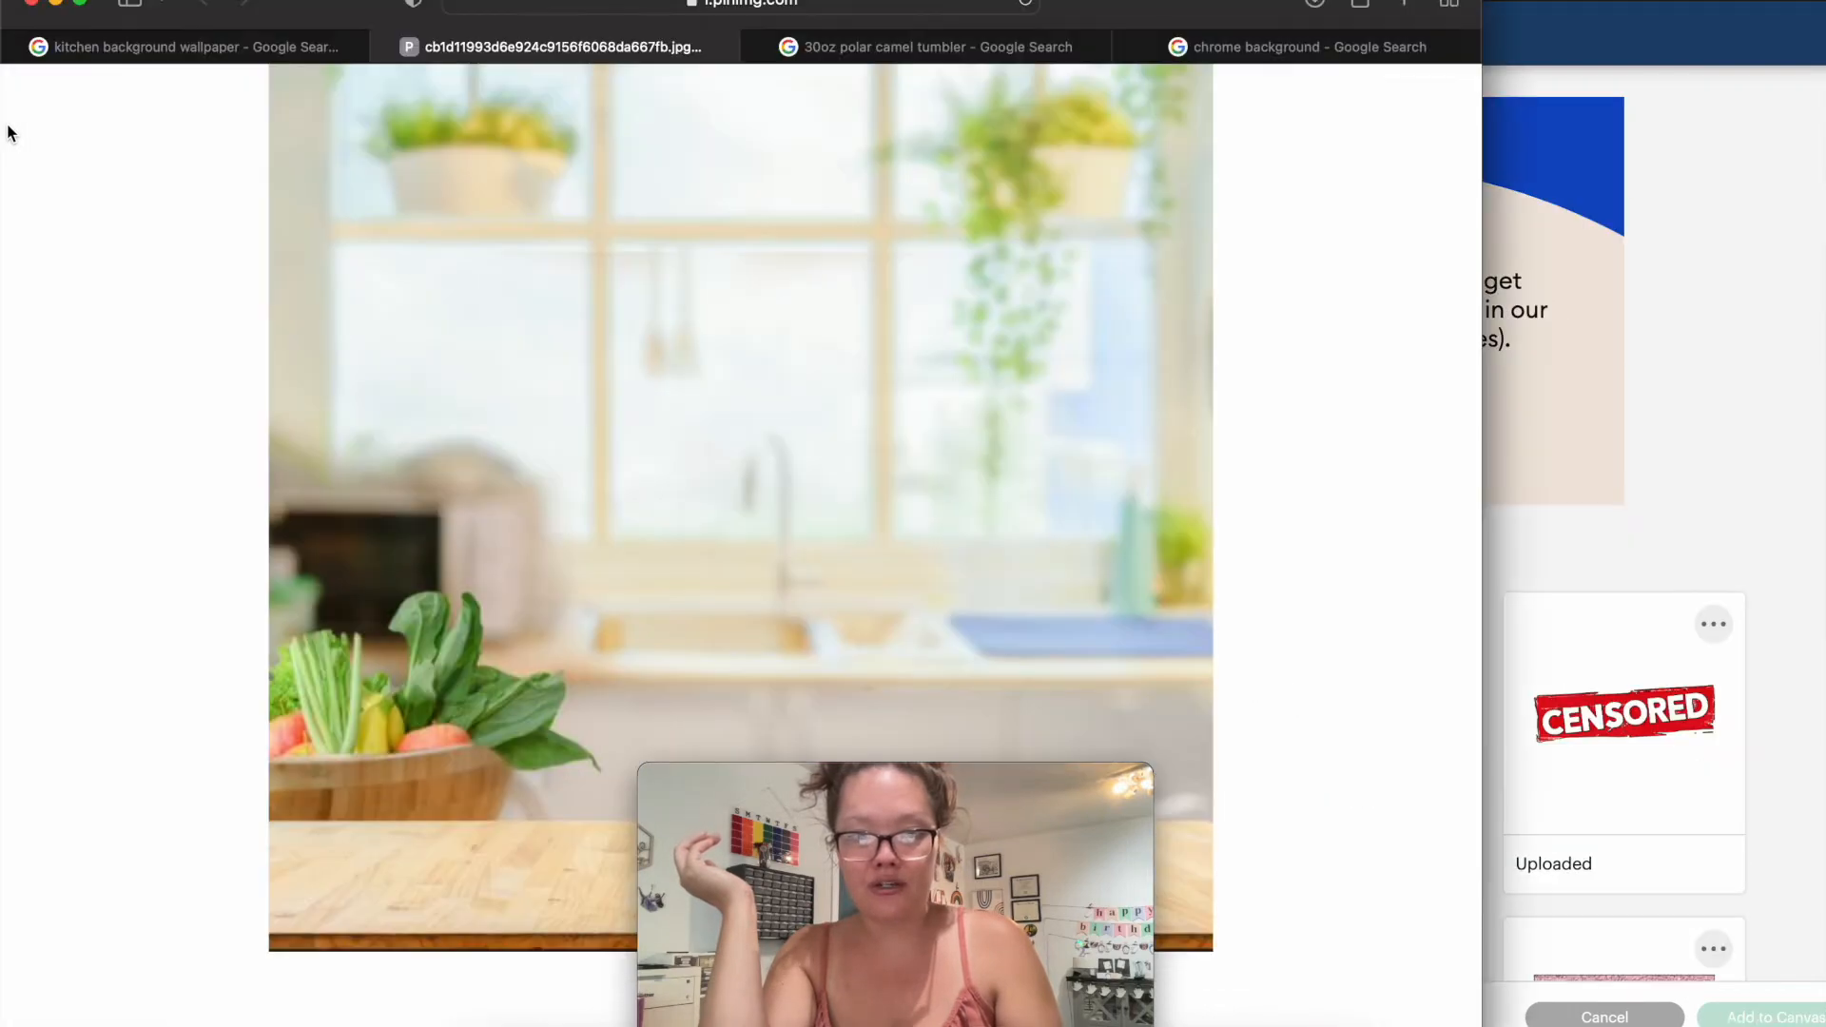
drag(802, 785, 1494, 765)
click(1417, 245)
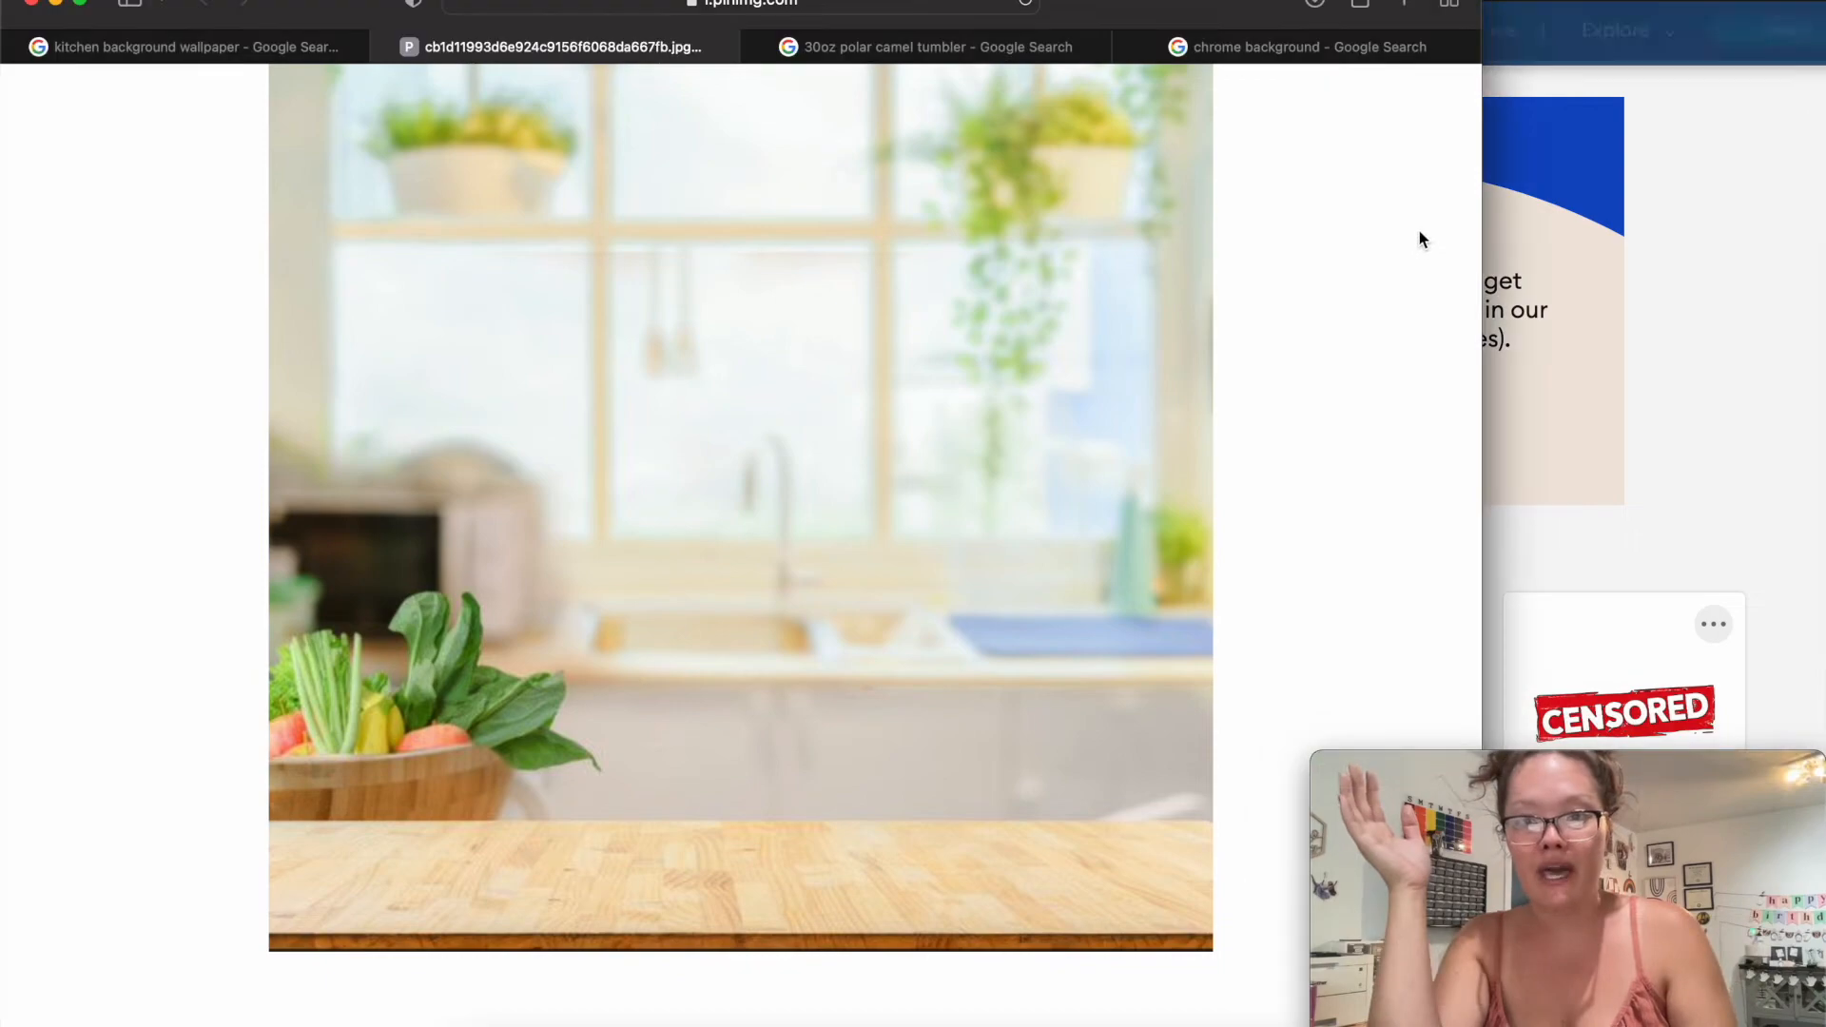
double_click(1483, 191)
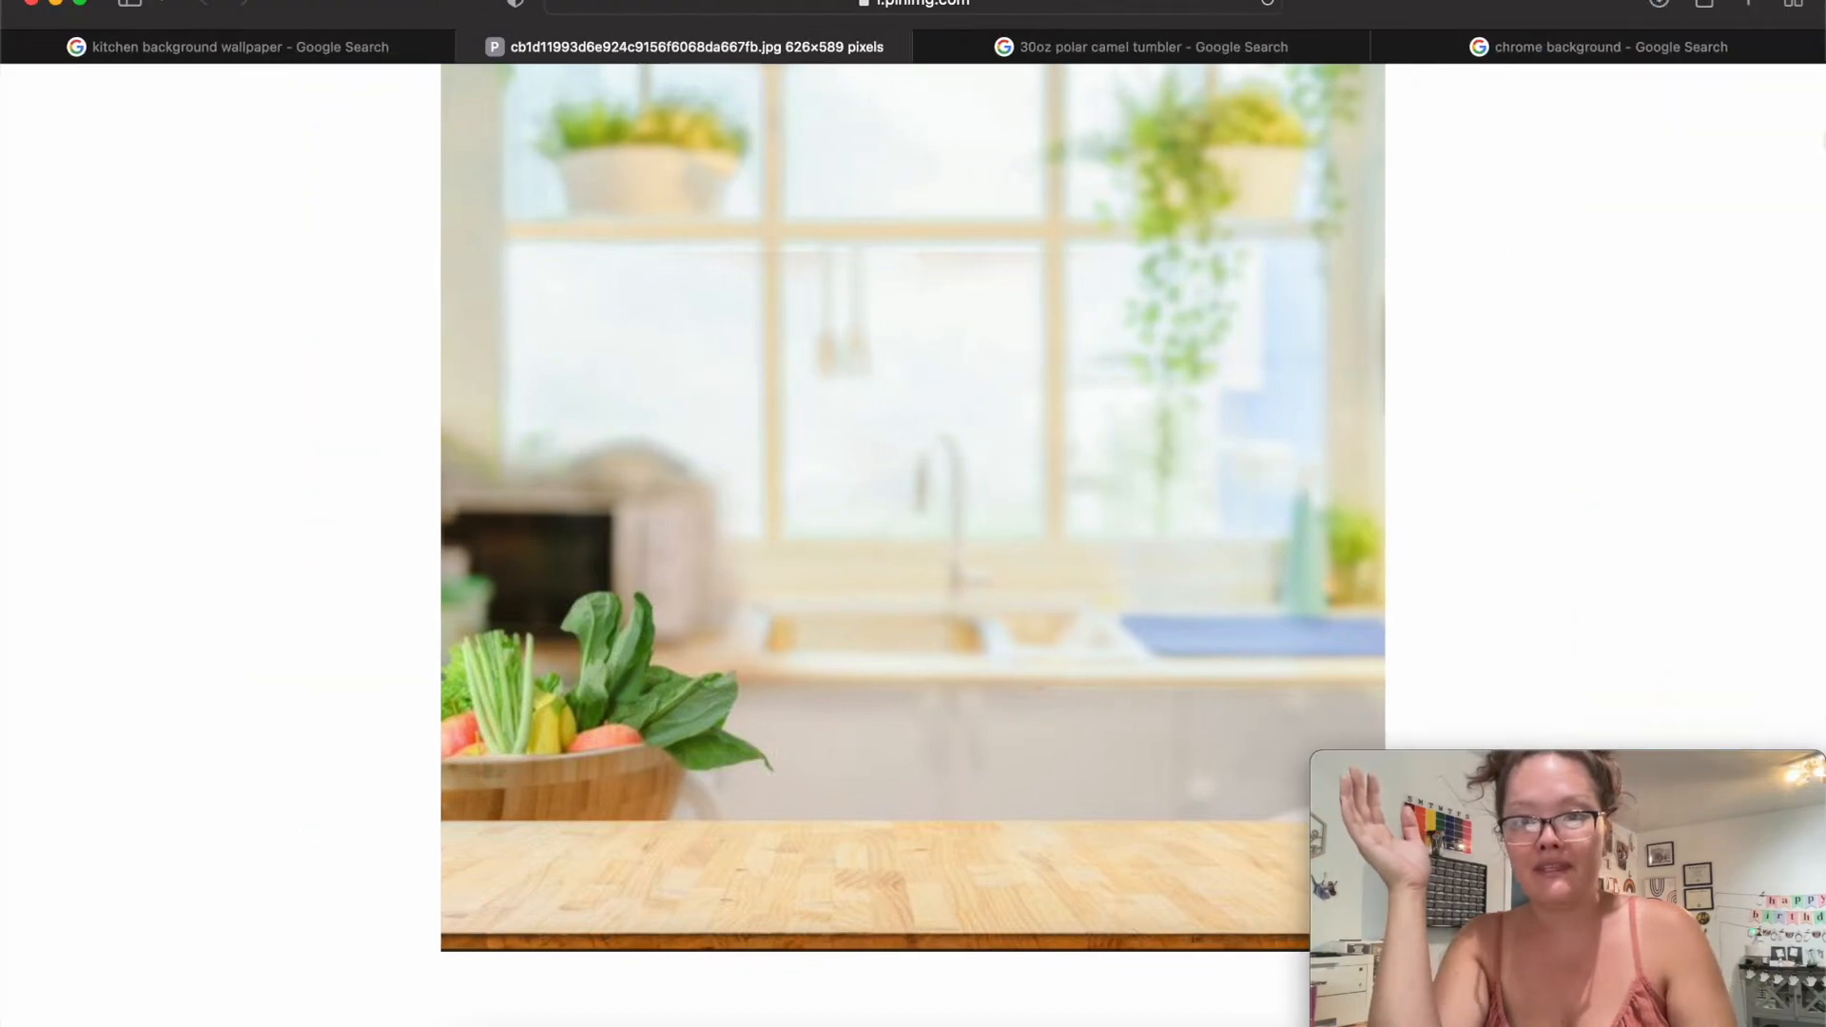
click(470, 47)
click(567, 50)
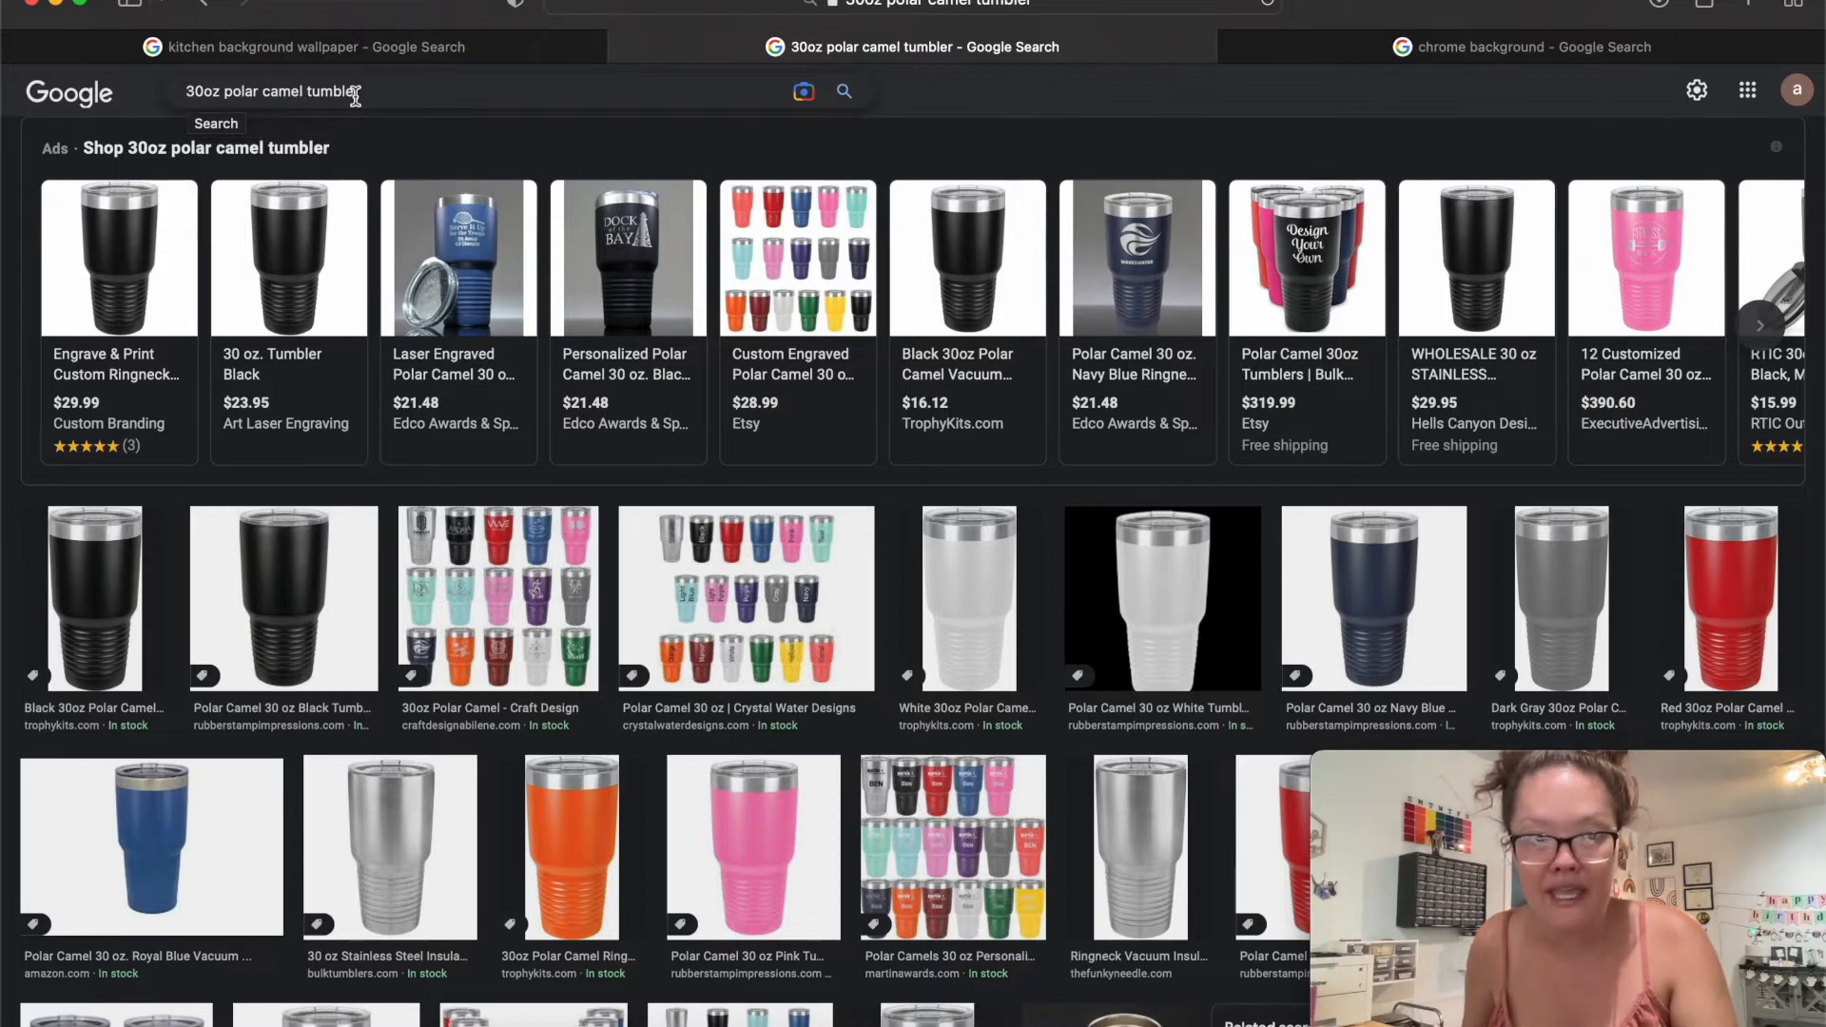
Step: Pick the black 30oz Polar Camel tumbler from trophykits.com and open its image by itself in a new tab
scroll(477, 820, down, 1)
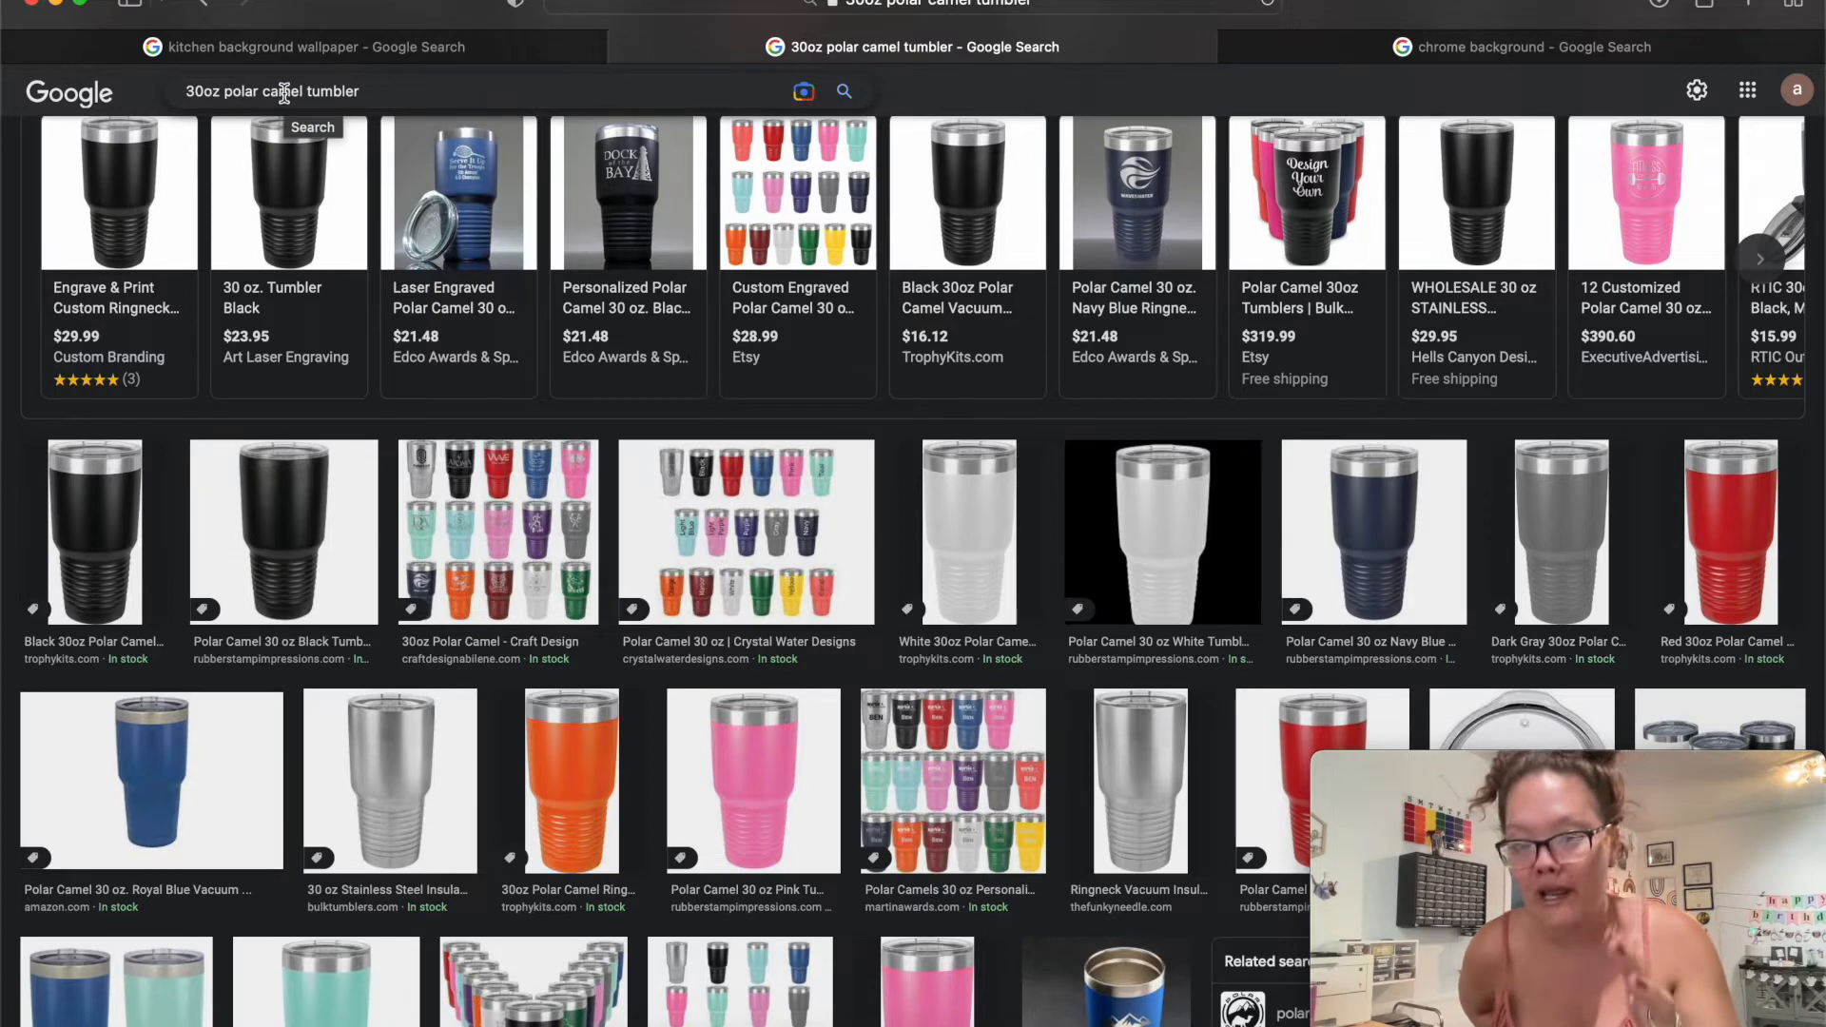
scroll(764, 786, down, 3)
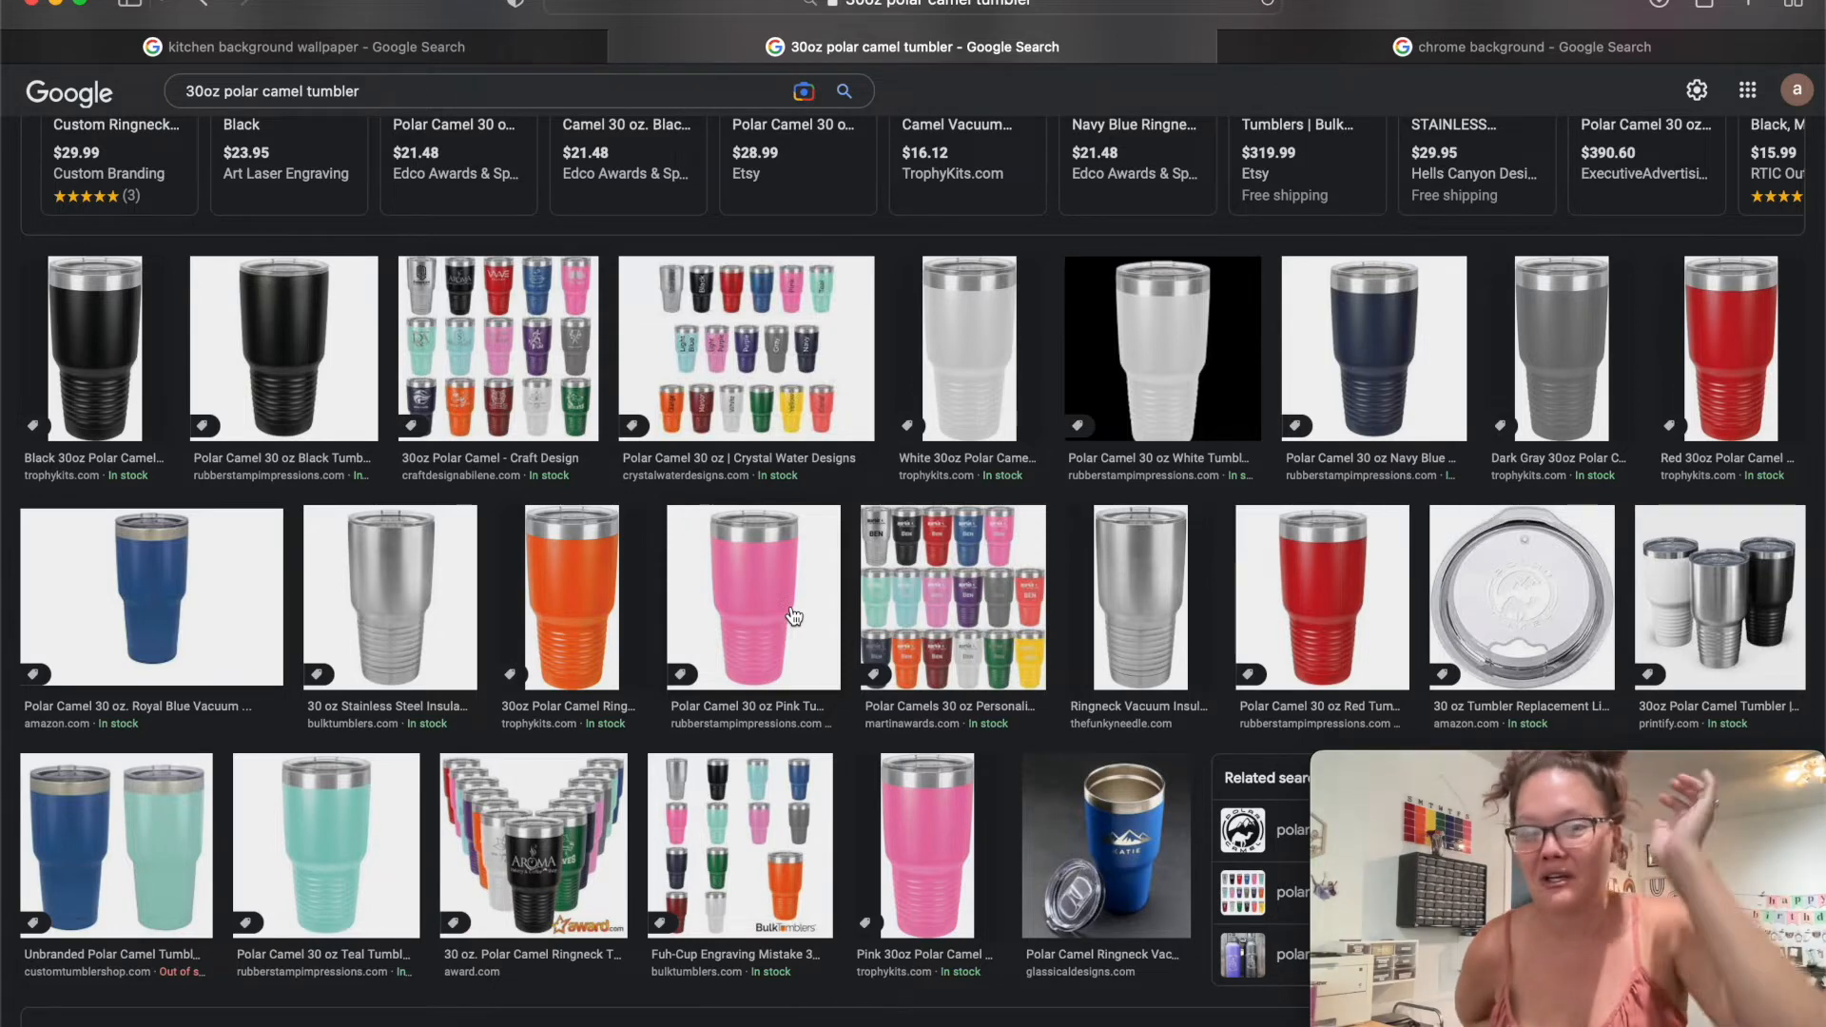
click(109, 354)
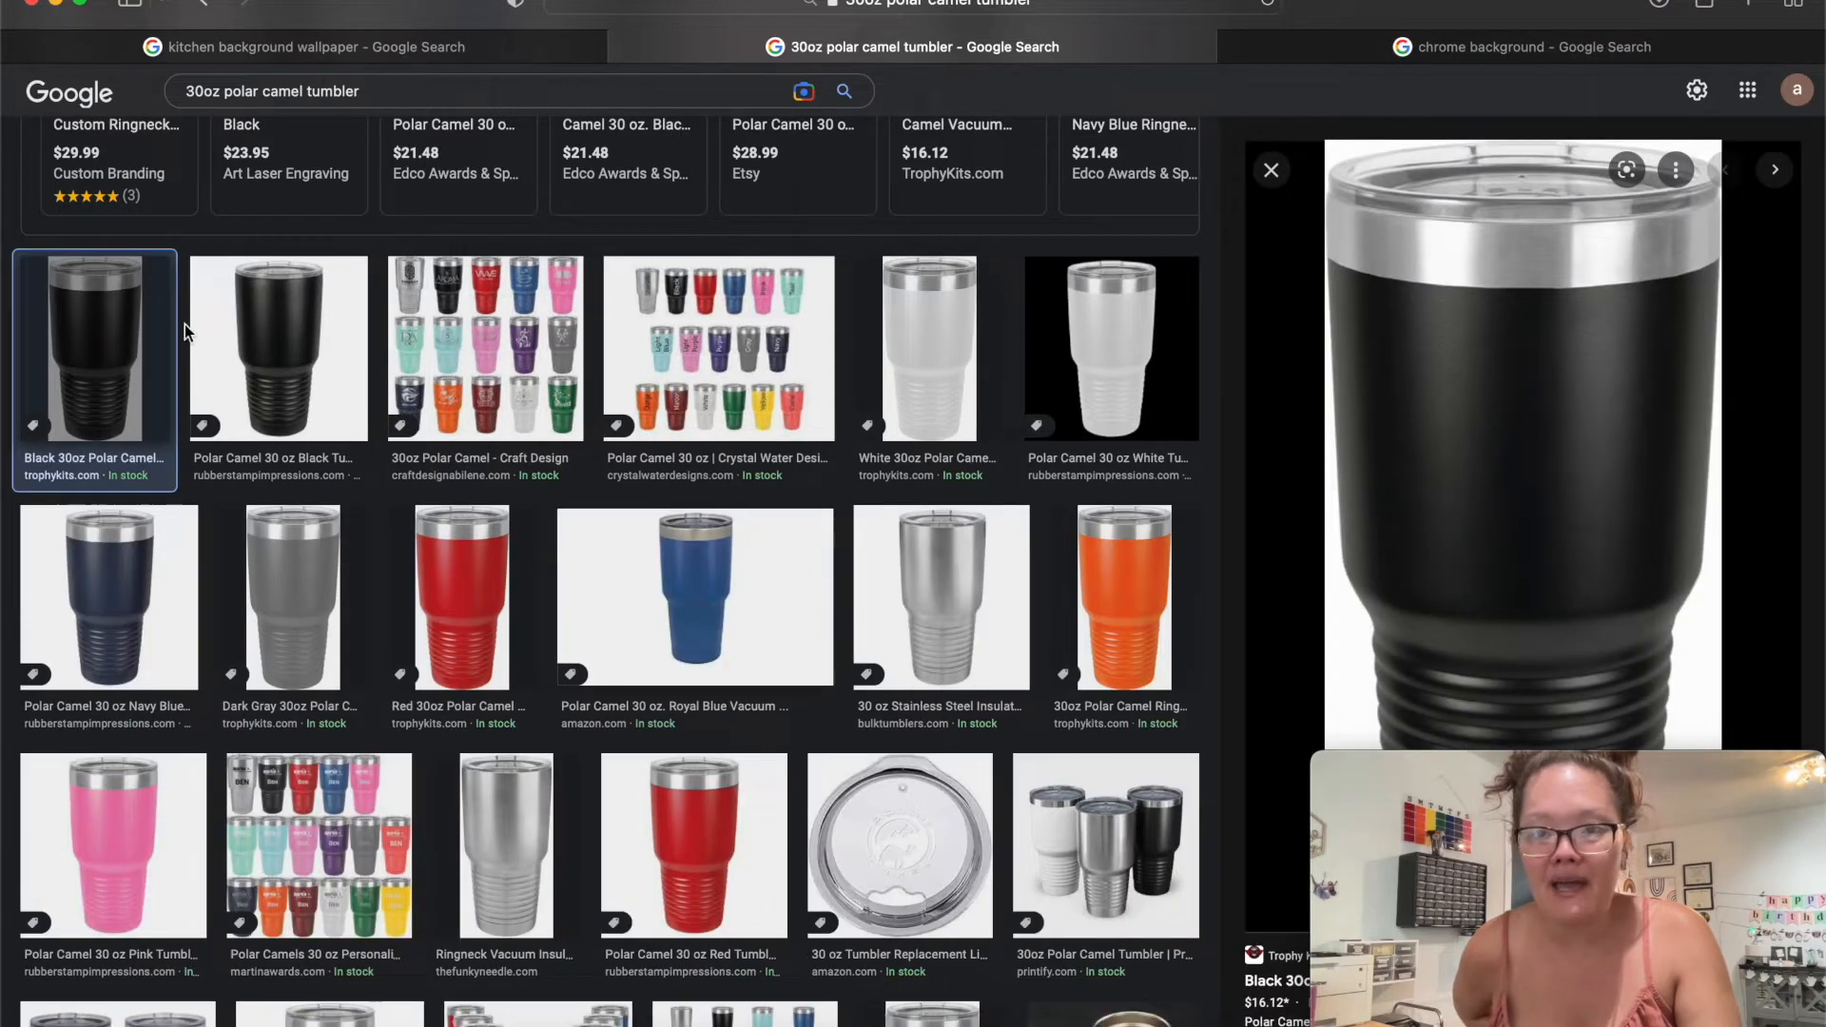
right_click(1470, 666)
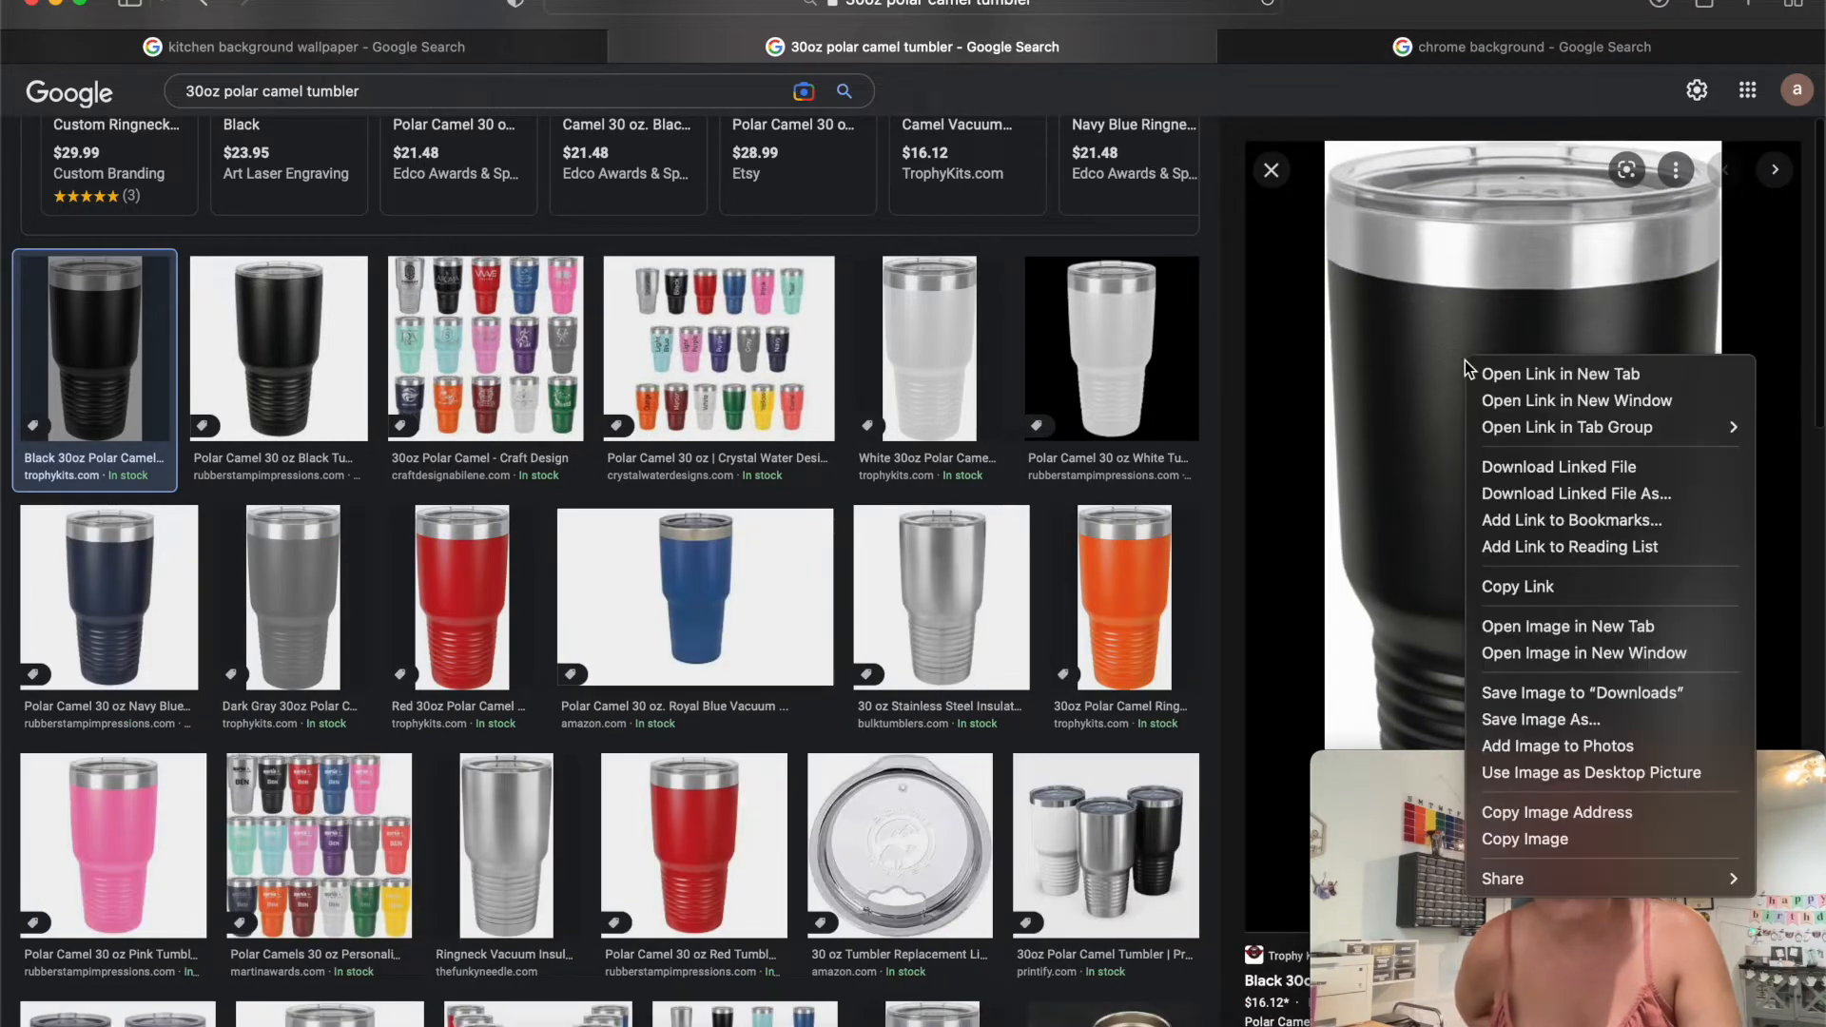
click(1513, 628)
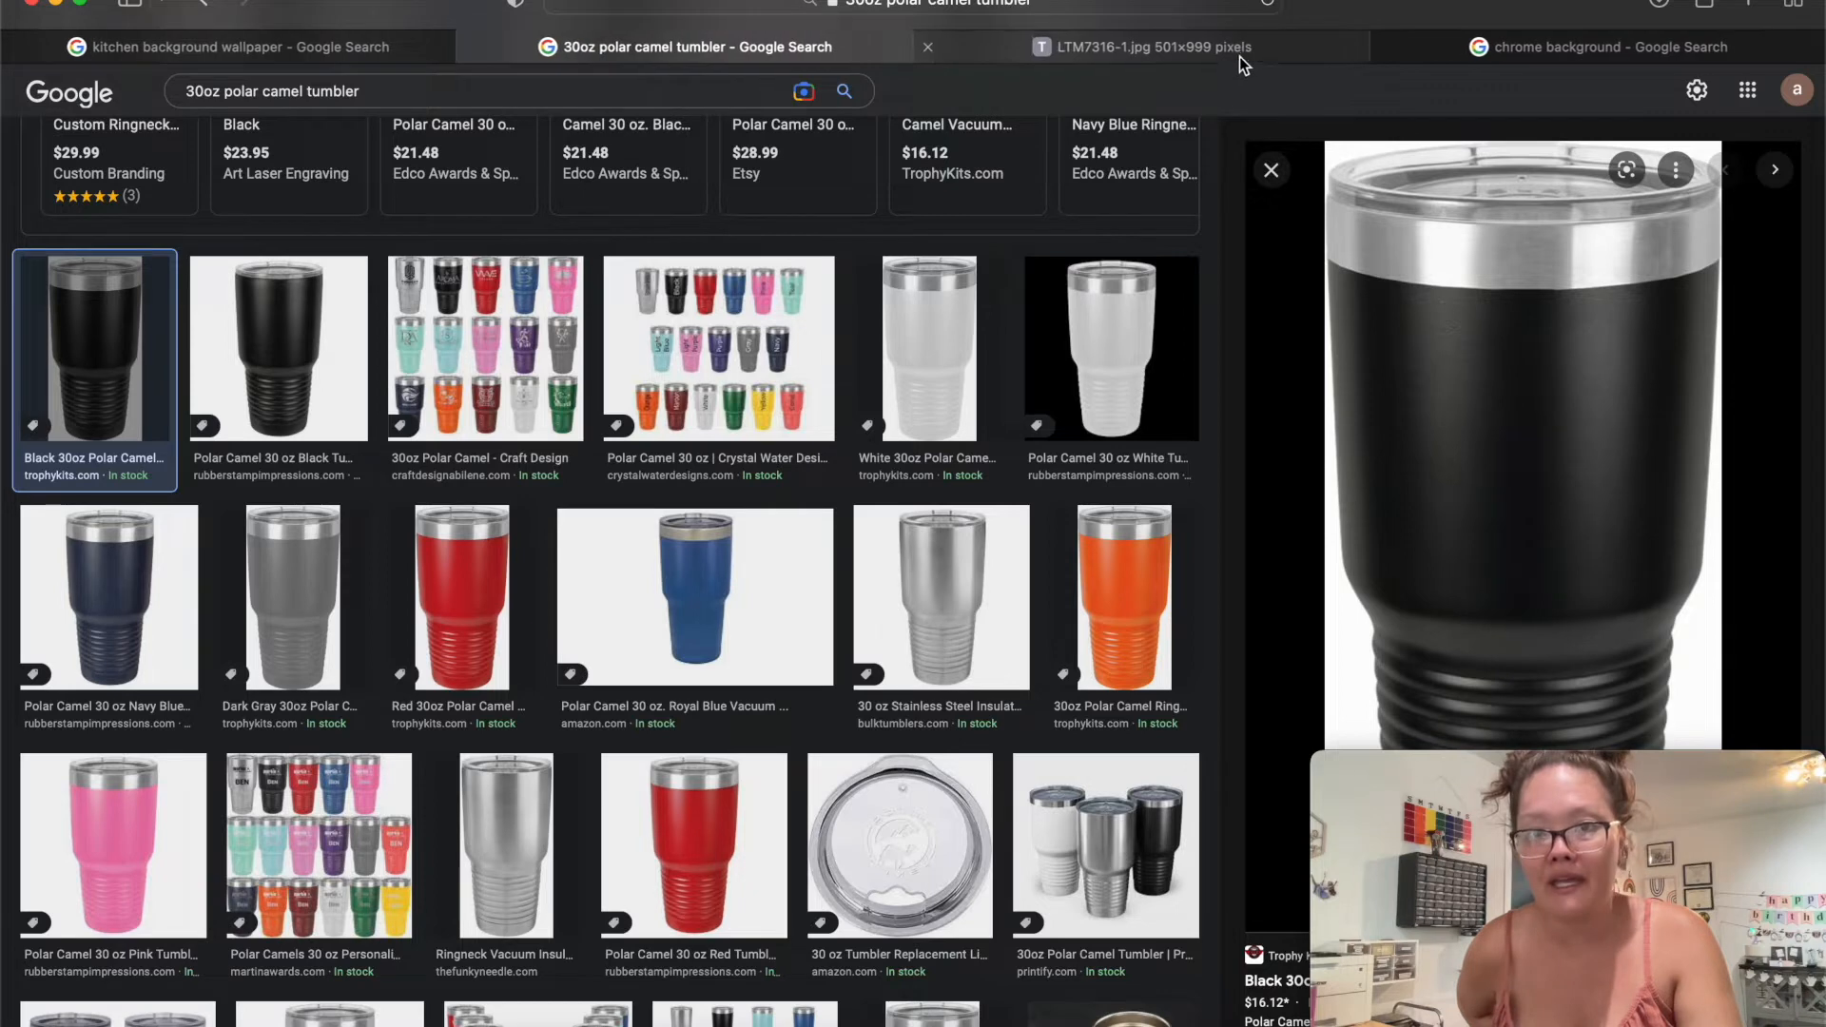
click(1241, 55)
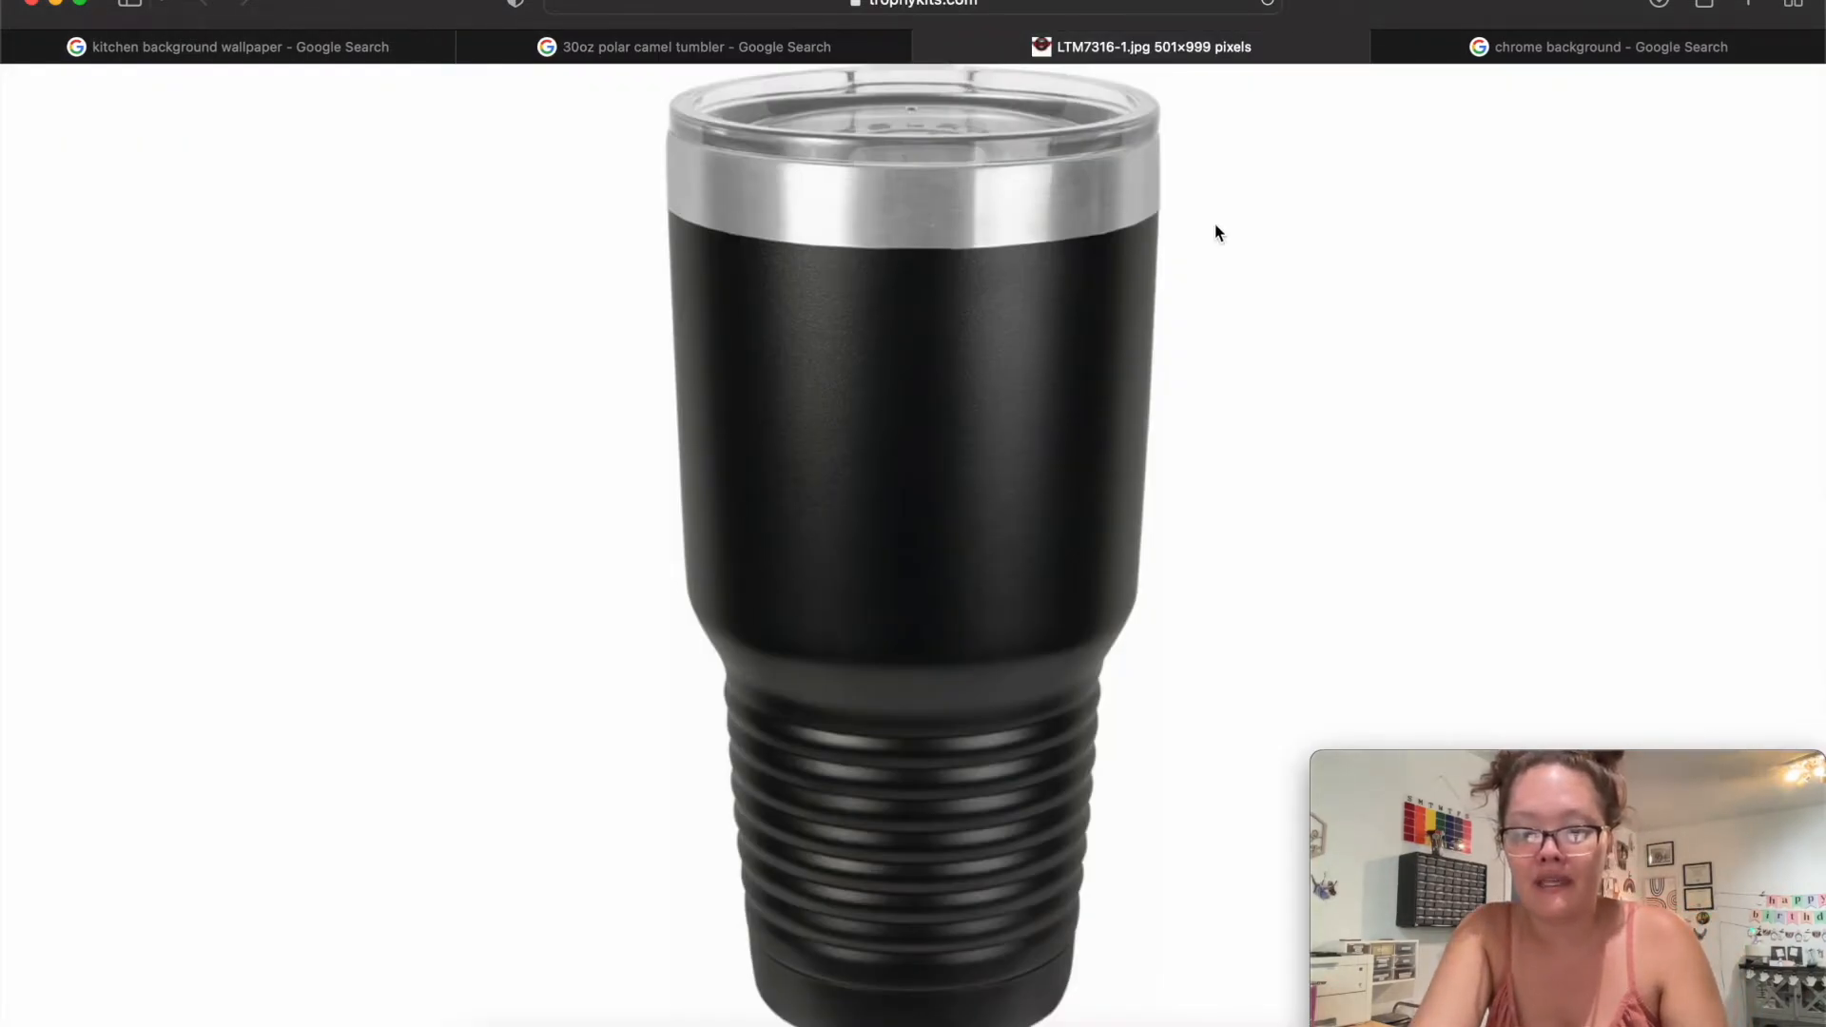
Step: Zoom the black tumbler image out to fit entirely in view and capture a screenshot of the whole tumbler
key(super+minus)
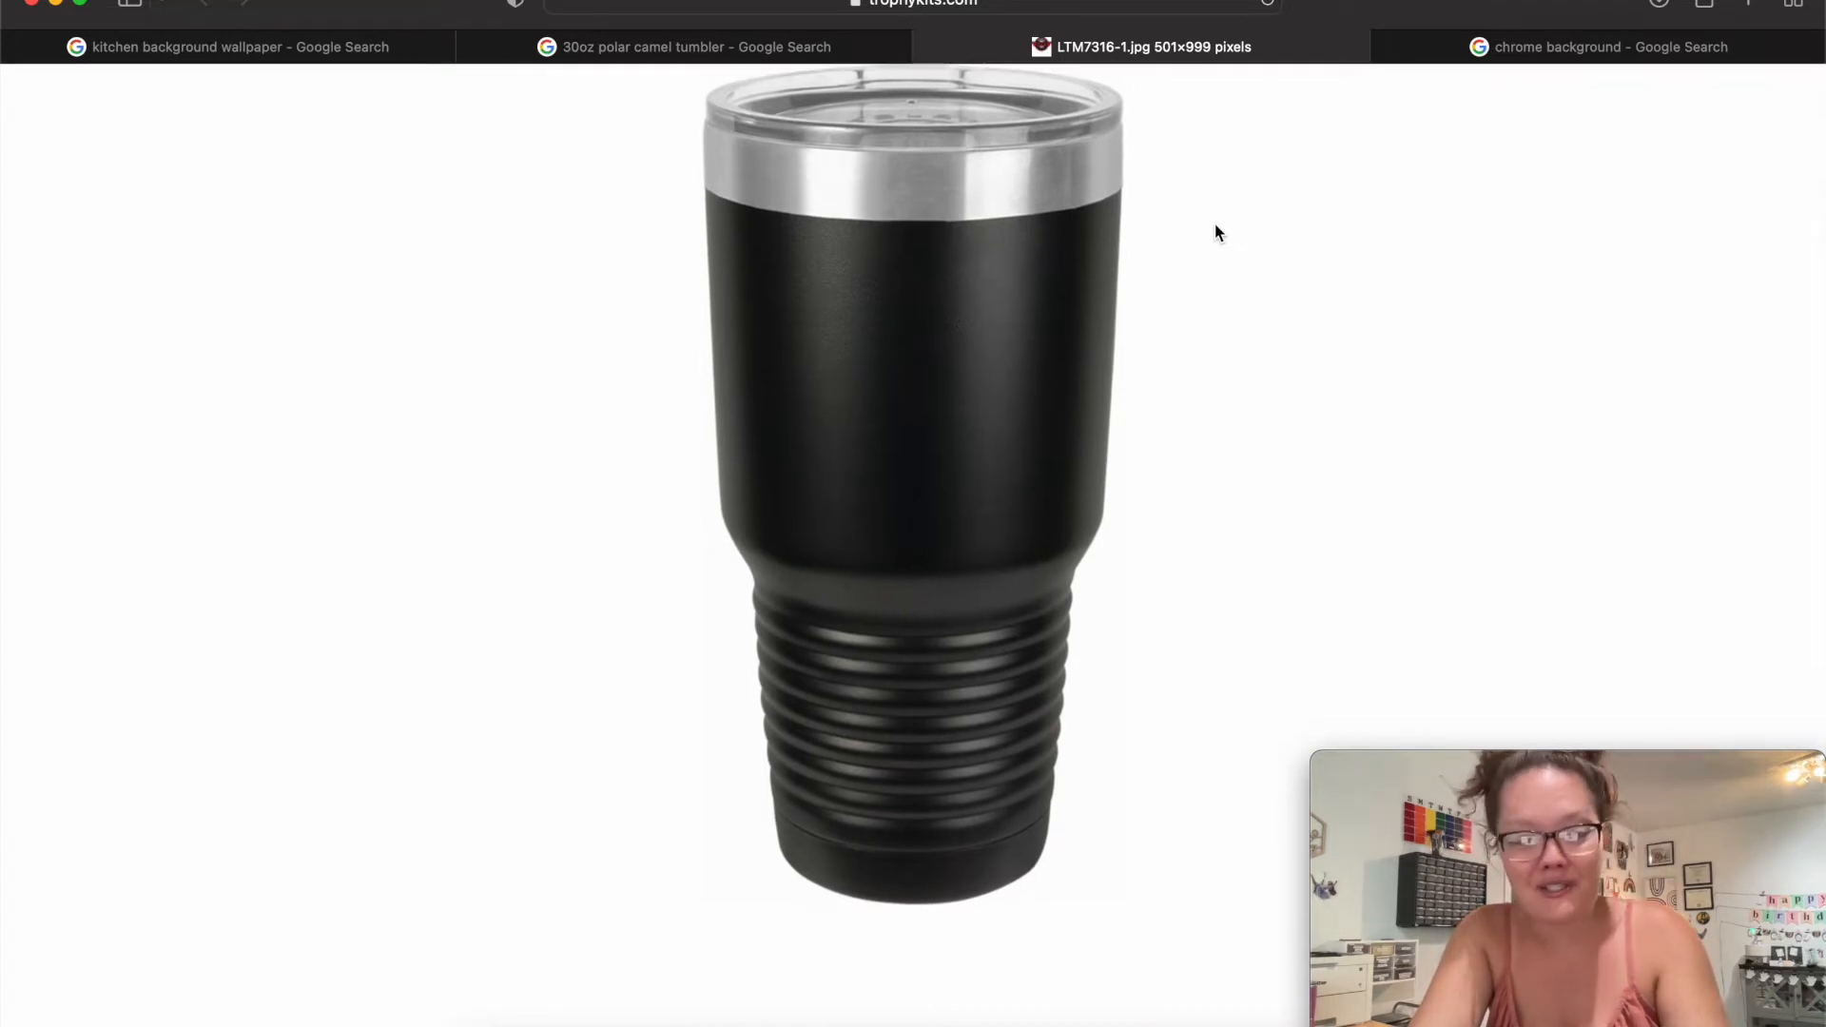
key(super+shift+4)
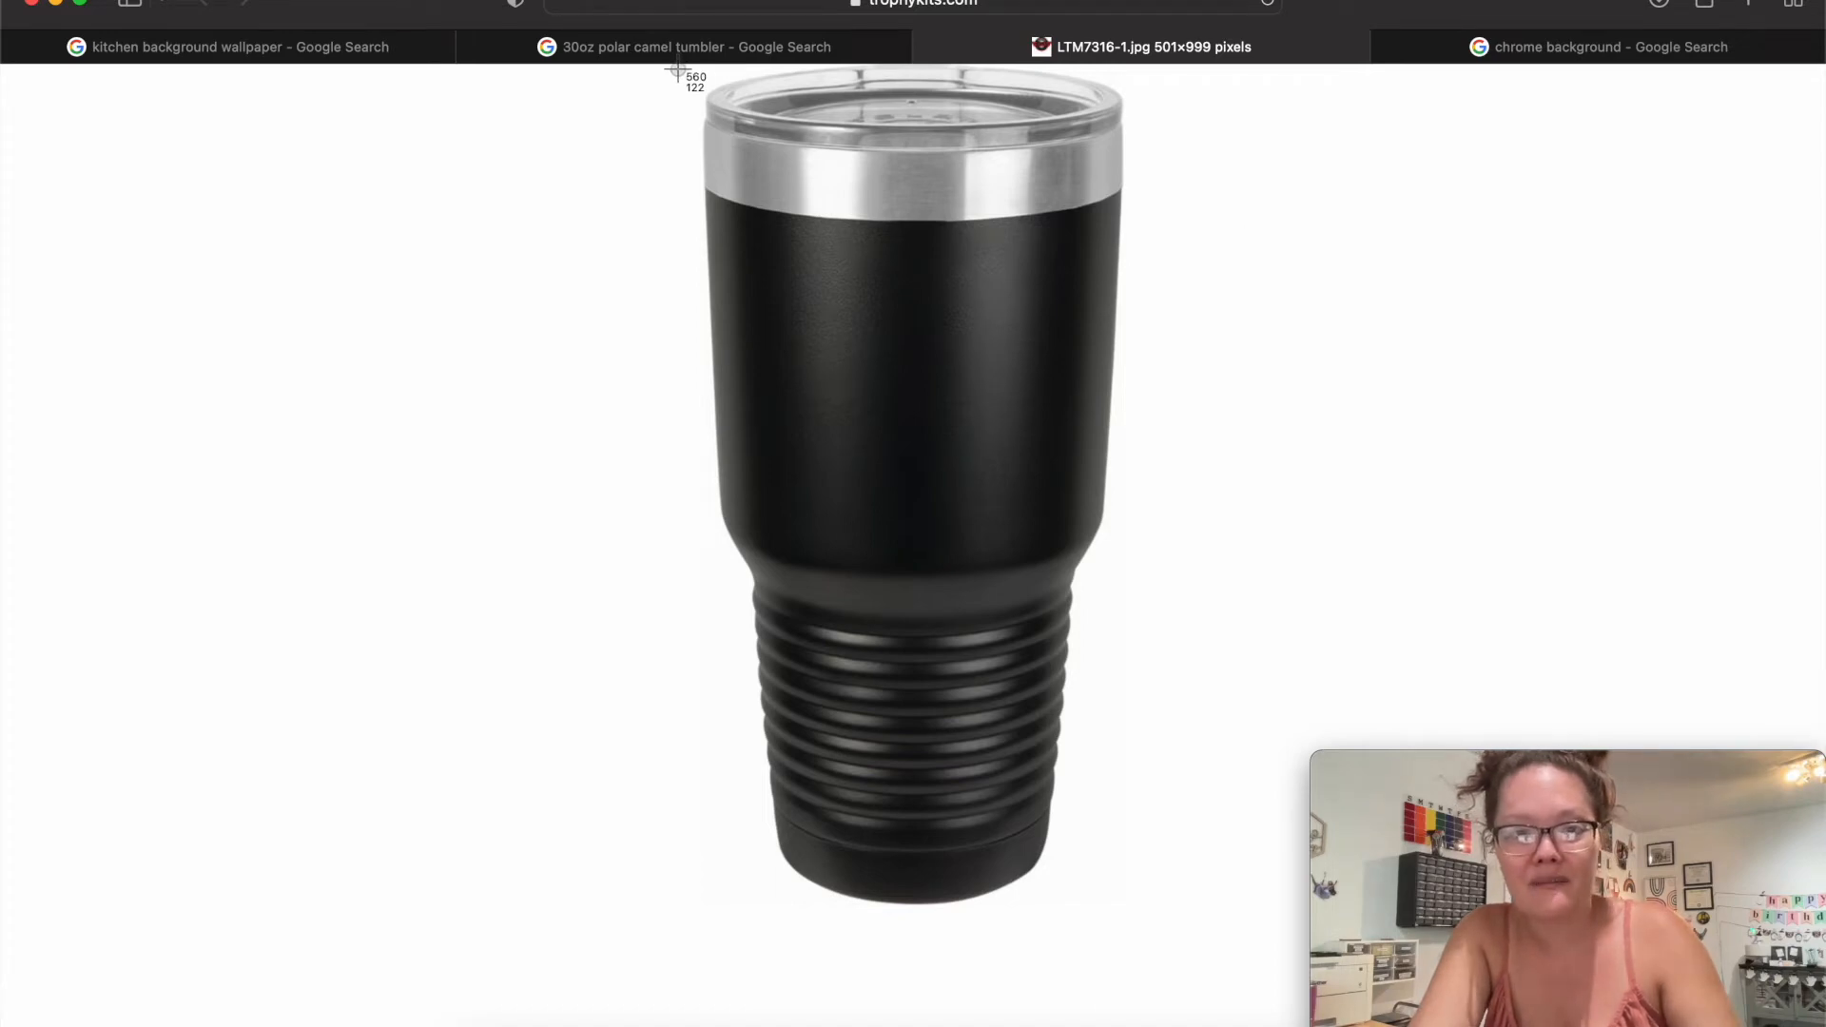
drag(678, 67, 1194, 942)
Step: Switch to Cricut Design Space, load the tumbler screenshot as a new upload and continue with the Complex image type
click(678, 1023)
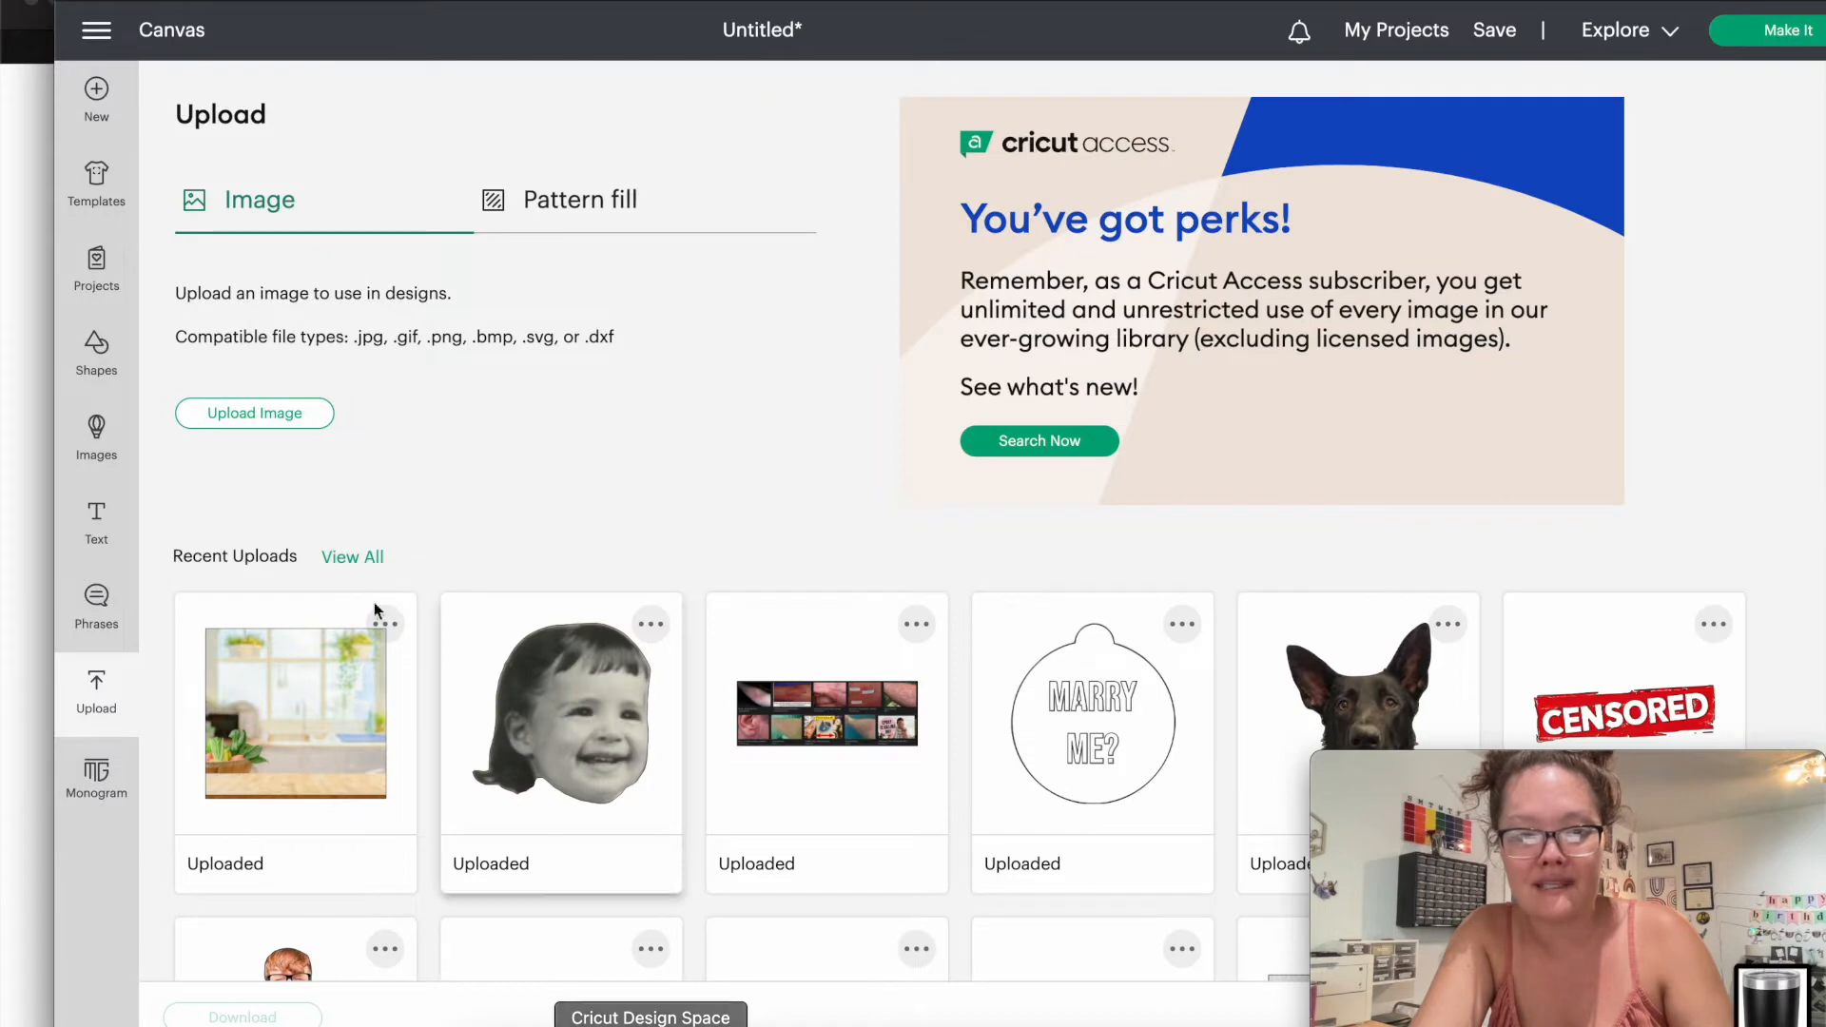
click(283, 414)
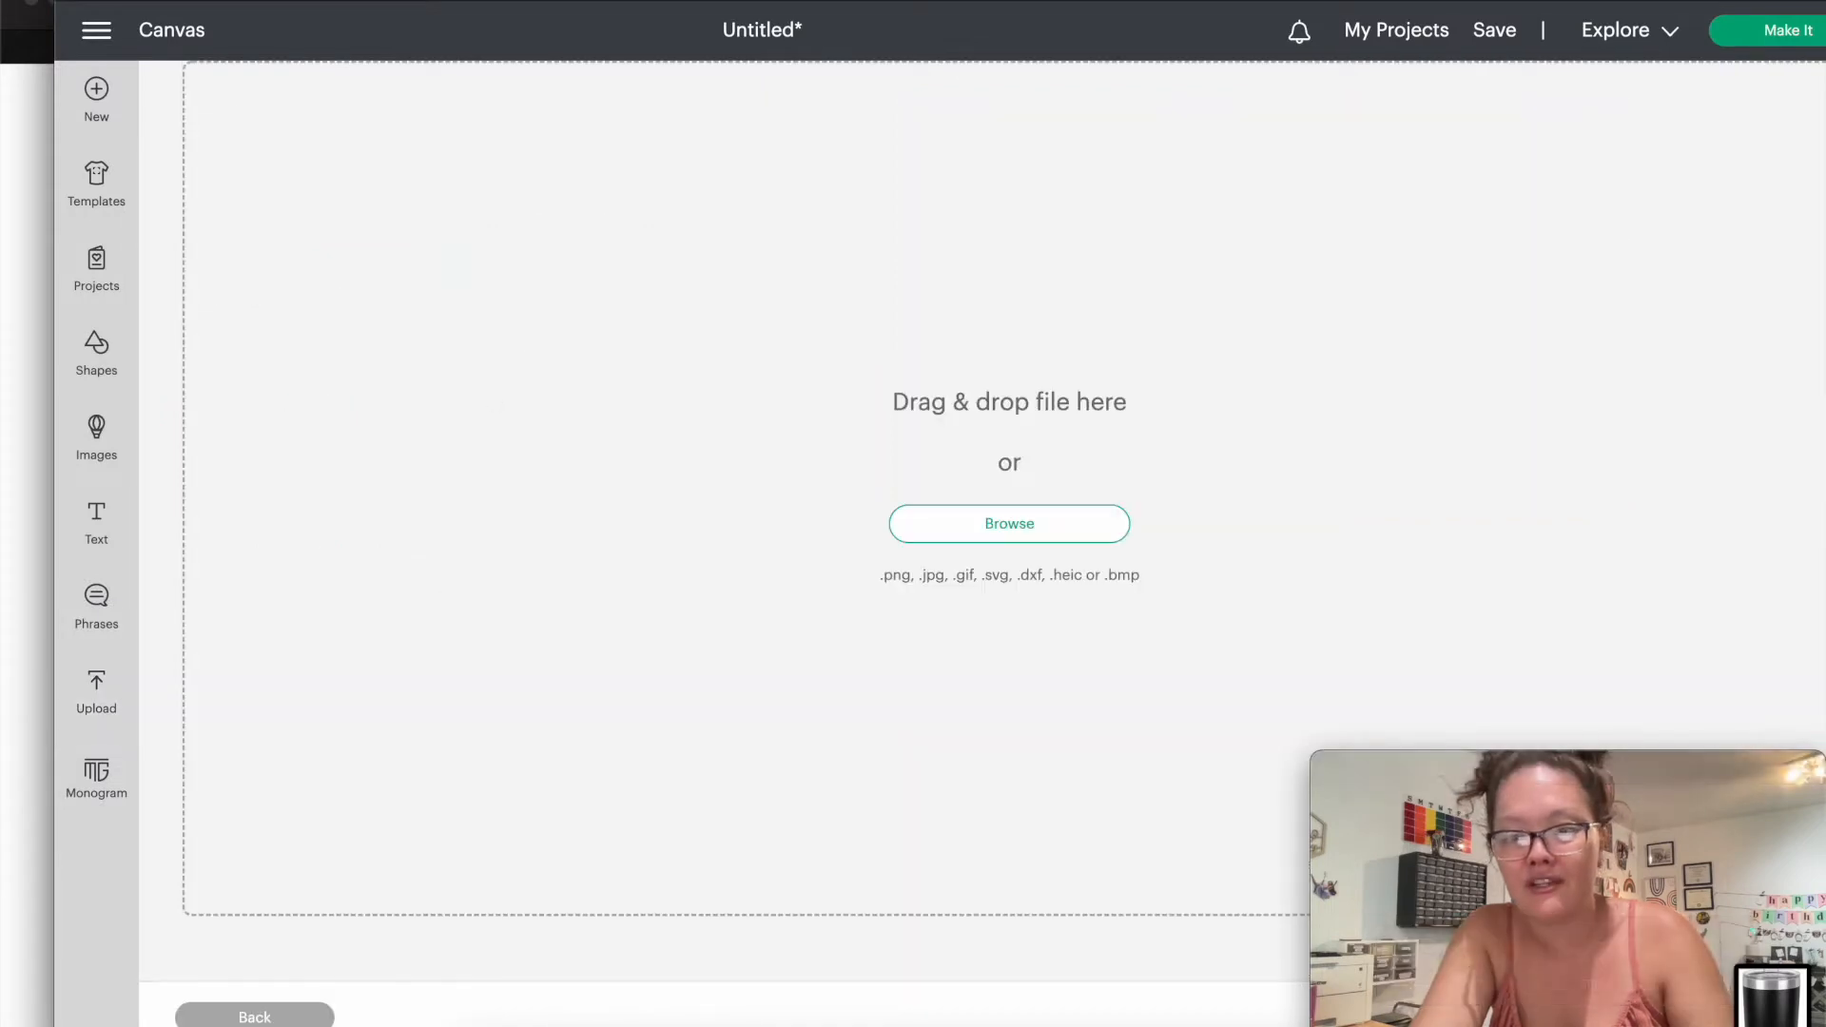
drag(1771, 994, 1036, 270)
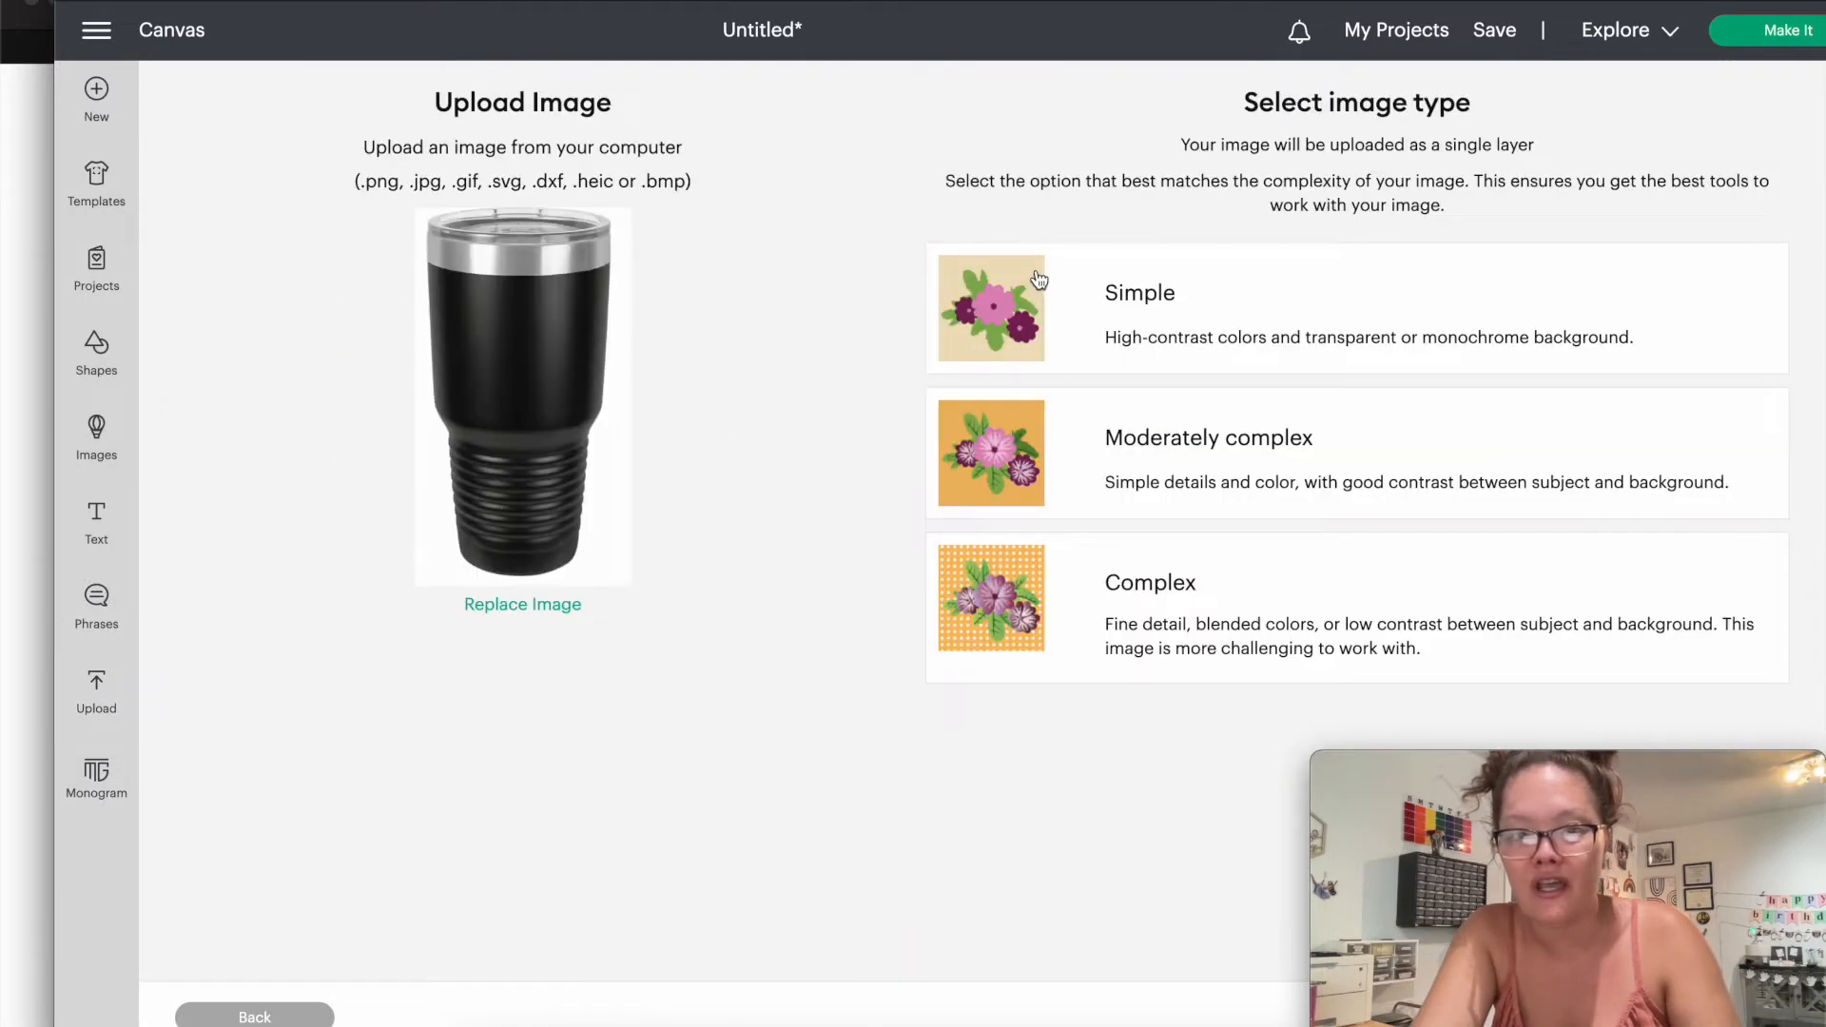
click(1144, 617)
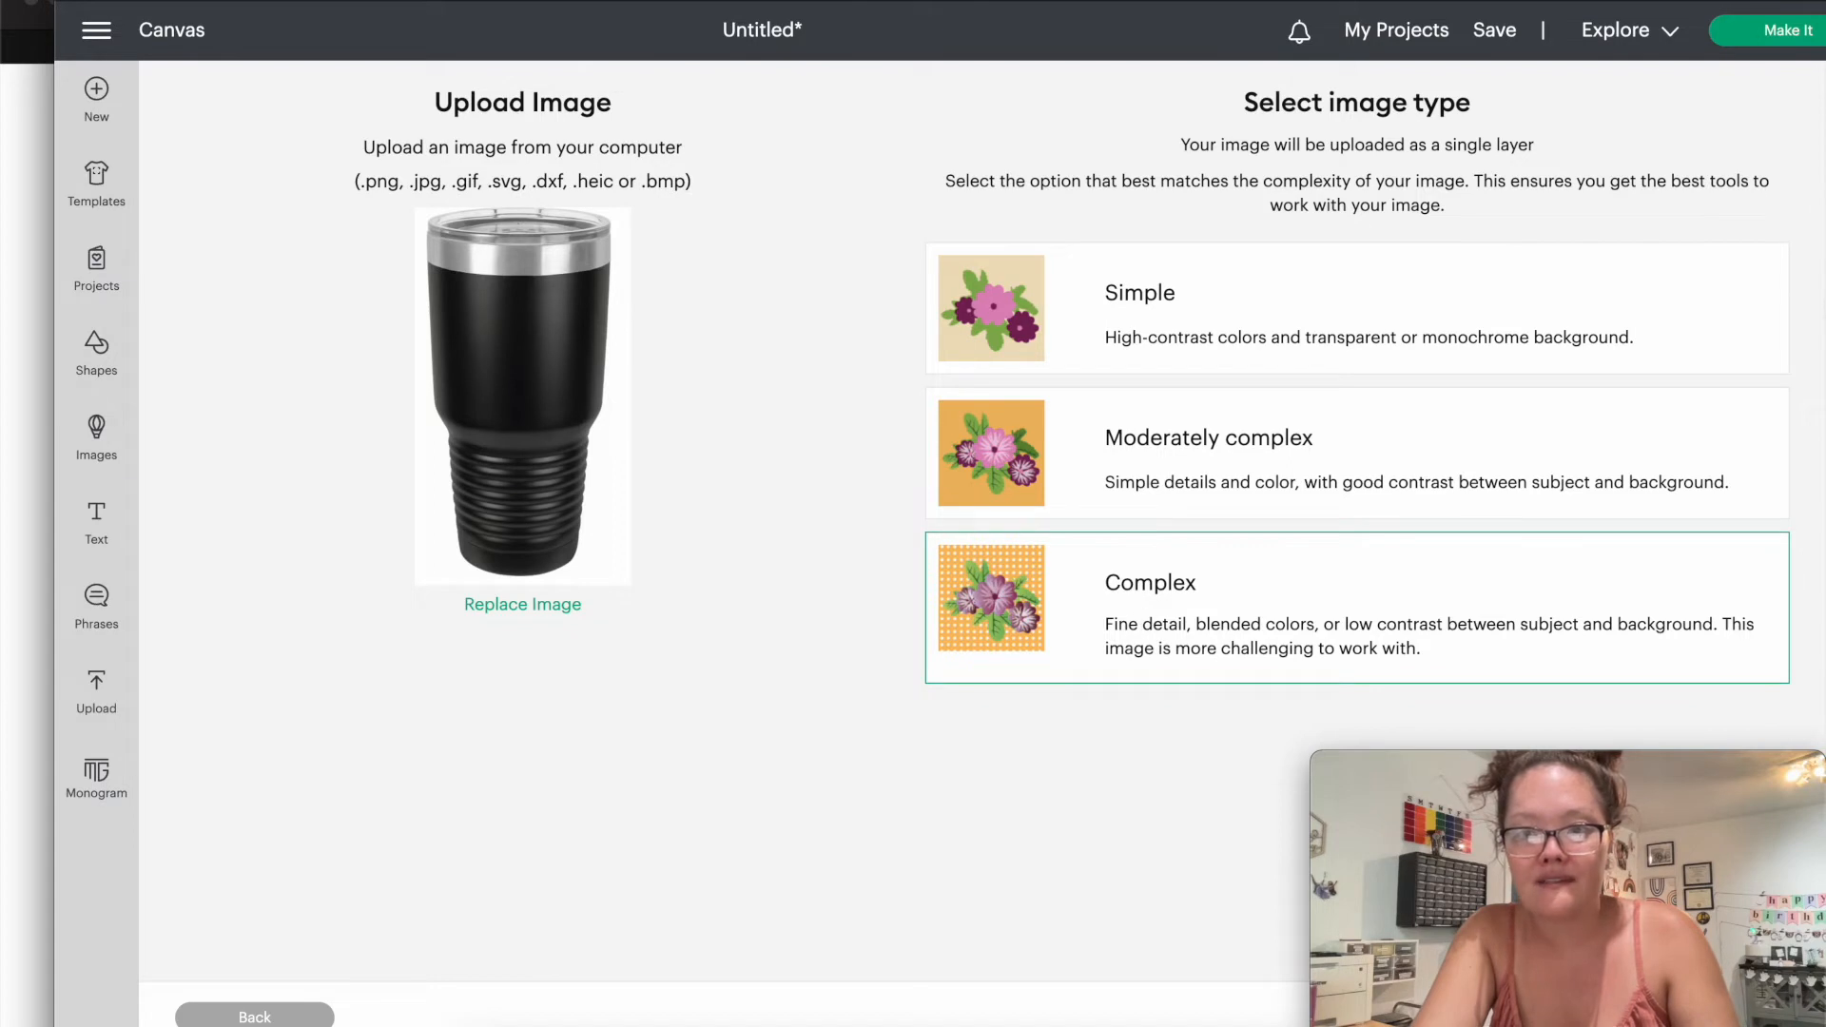
drag(1667, 768, 1111, 761)
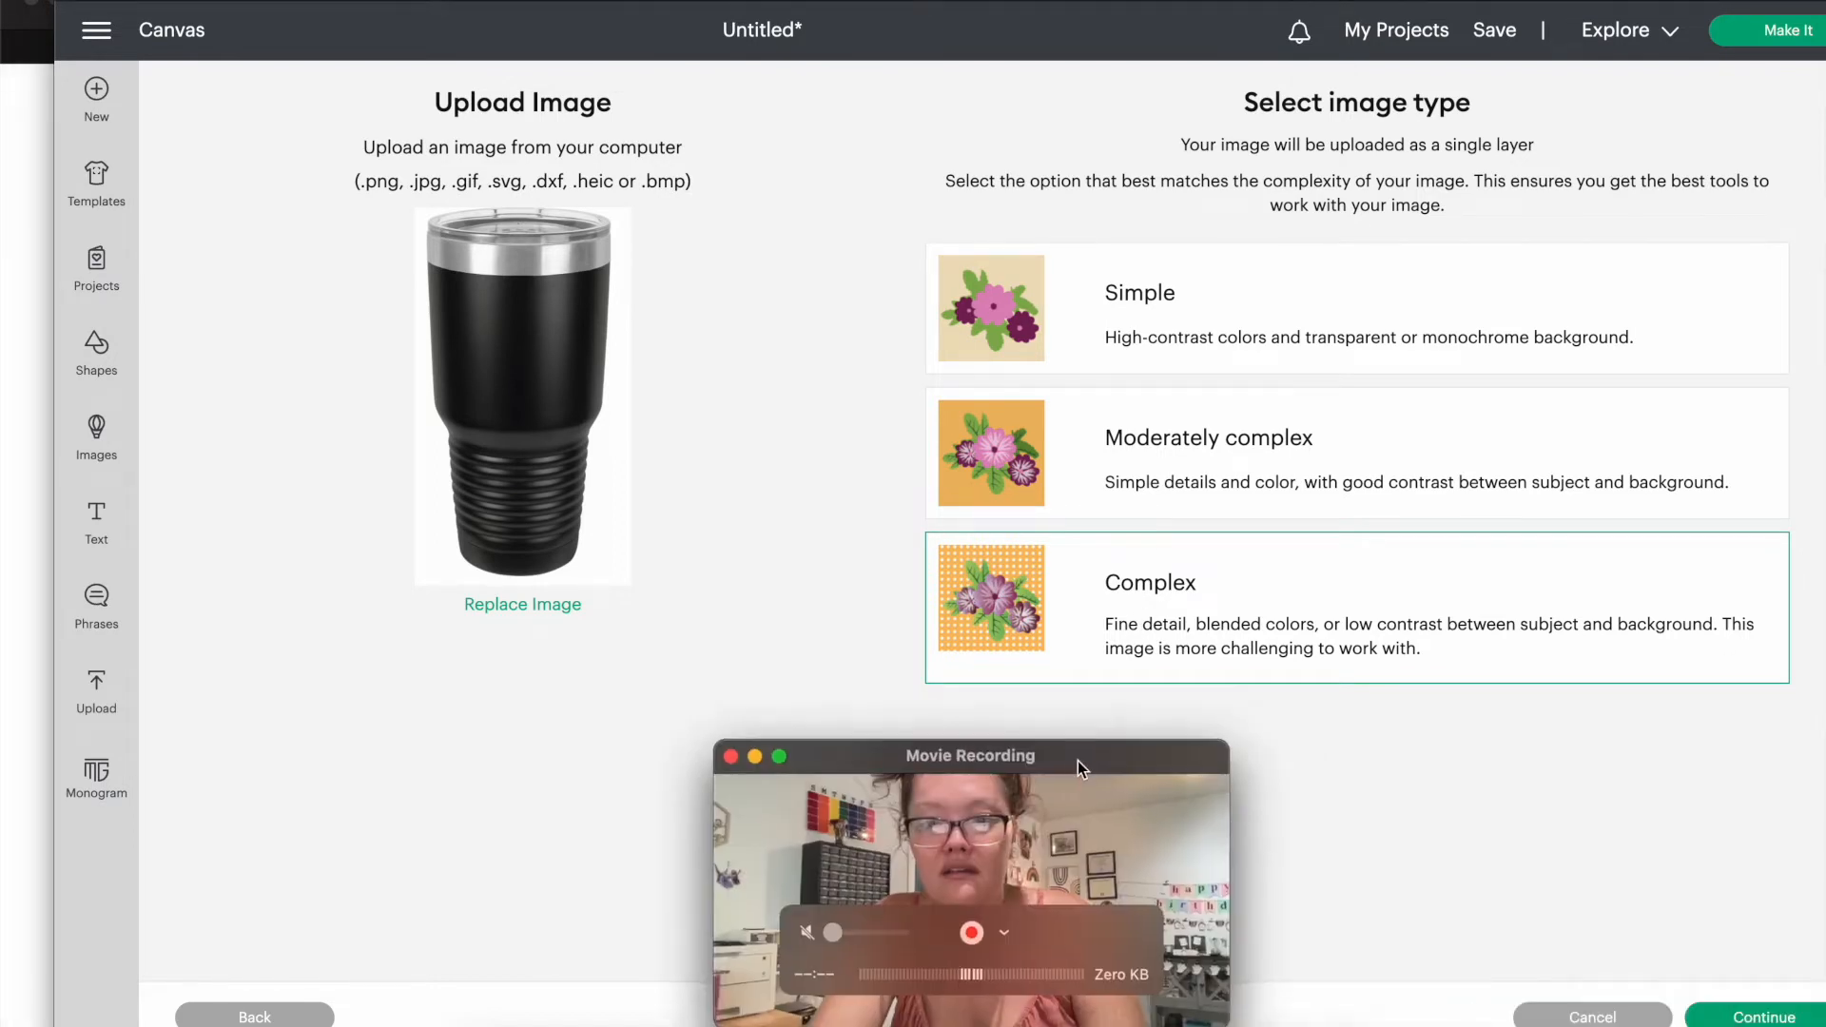
click(1775, 1016)
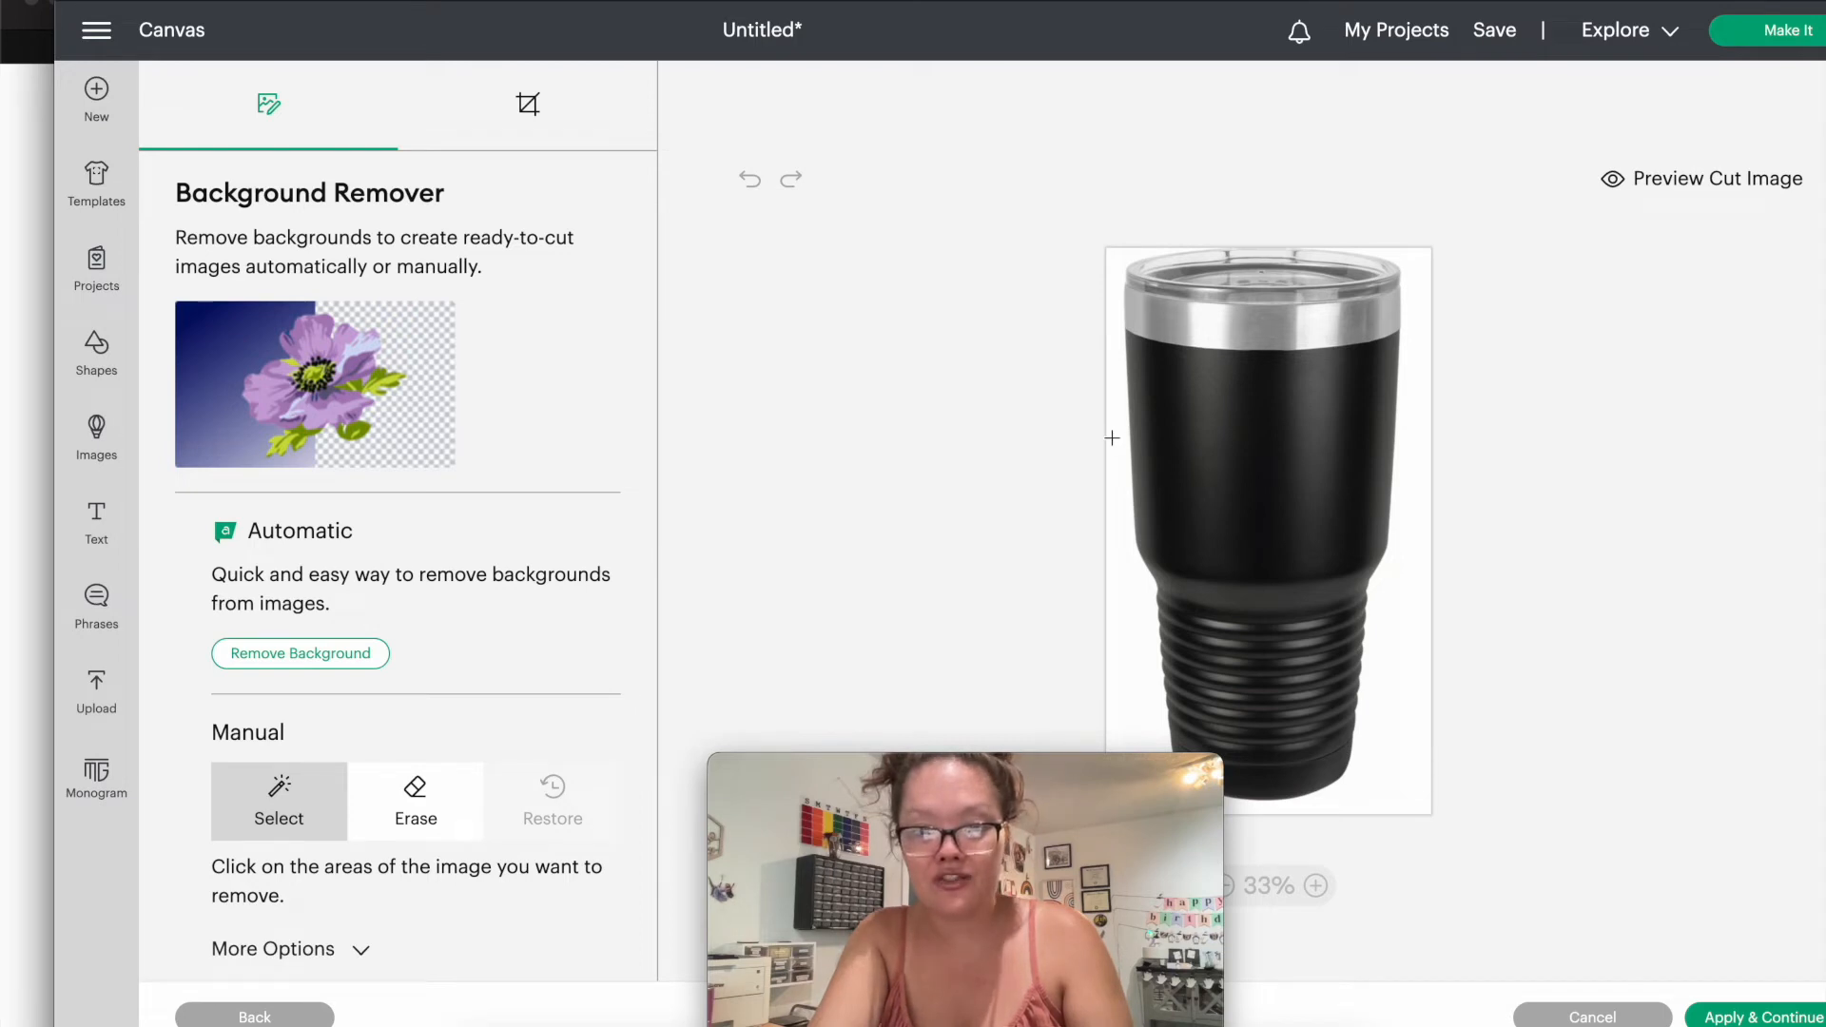
Step: Remove the white background around the tumbler and check its outline in the cut image preview
click(1112, 437)
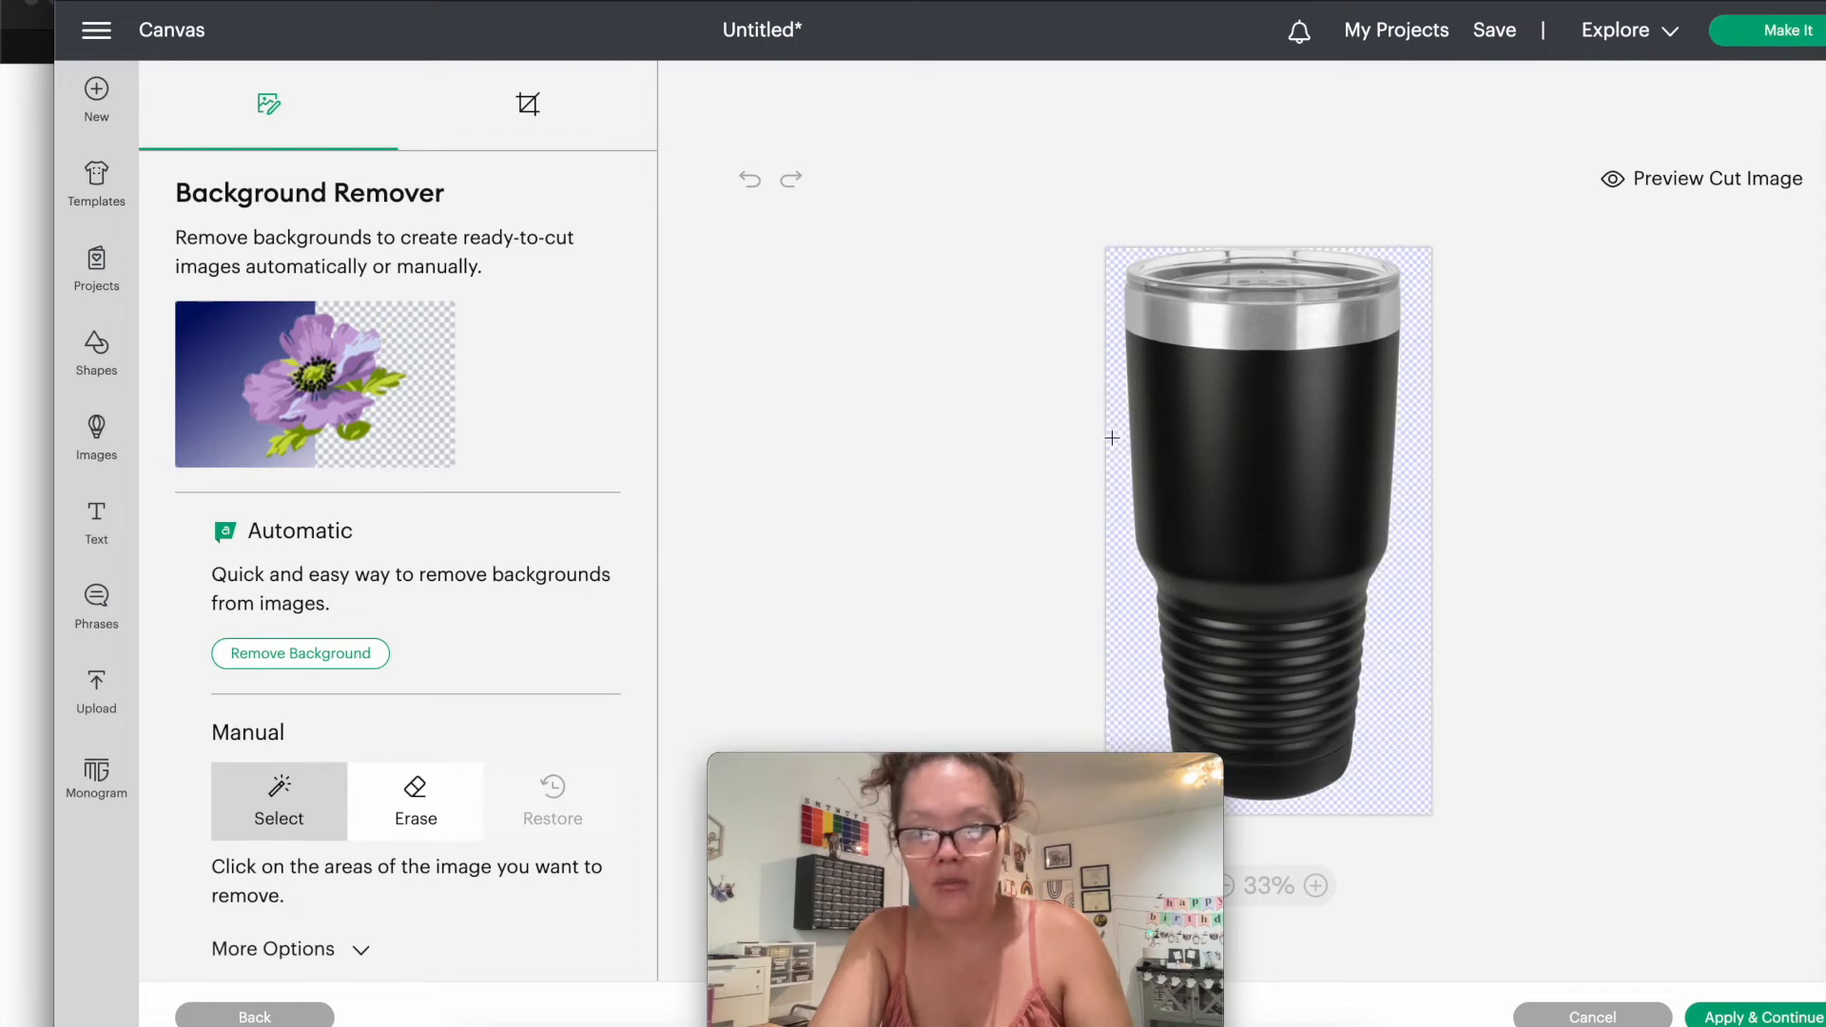
click(1659, 185)
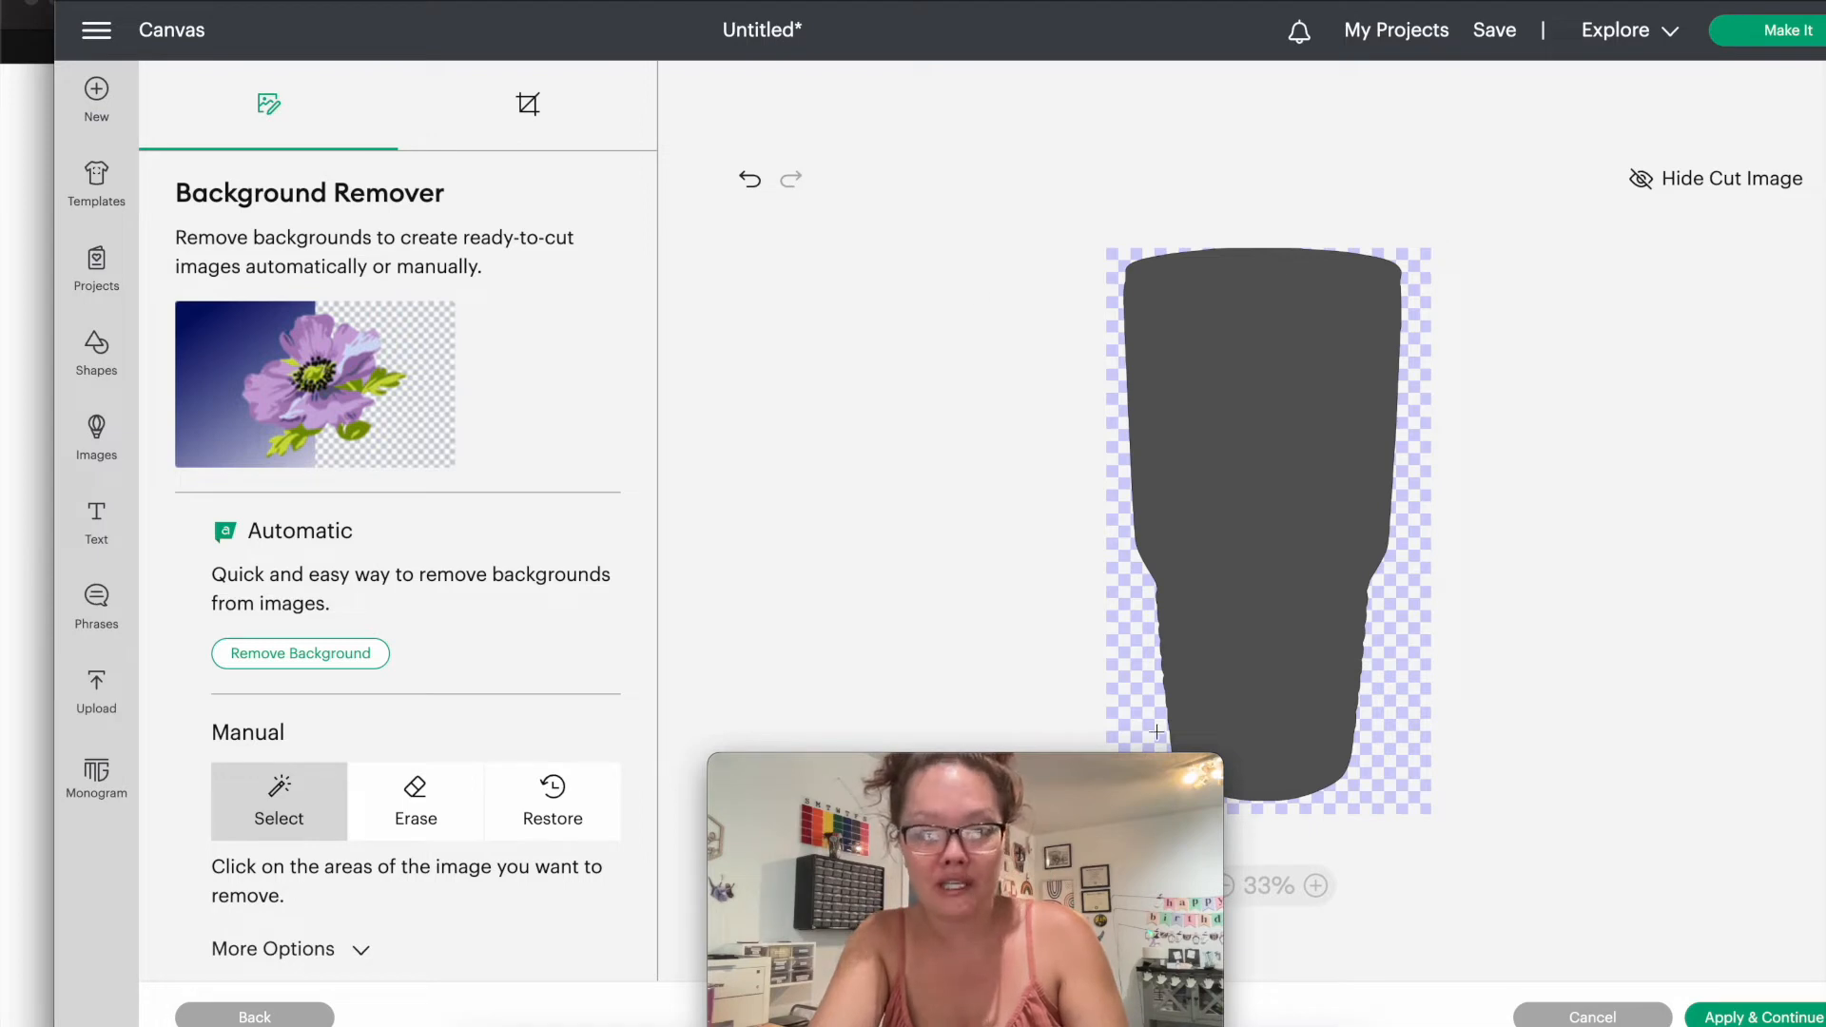
click(1681, 186)
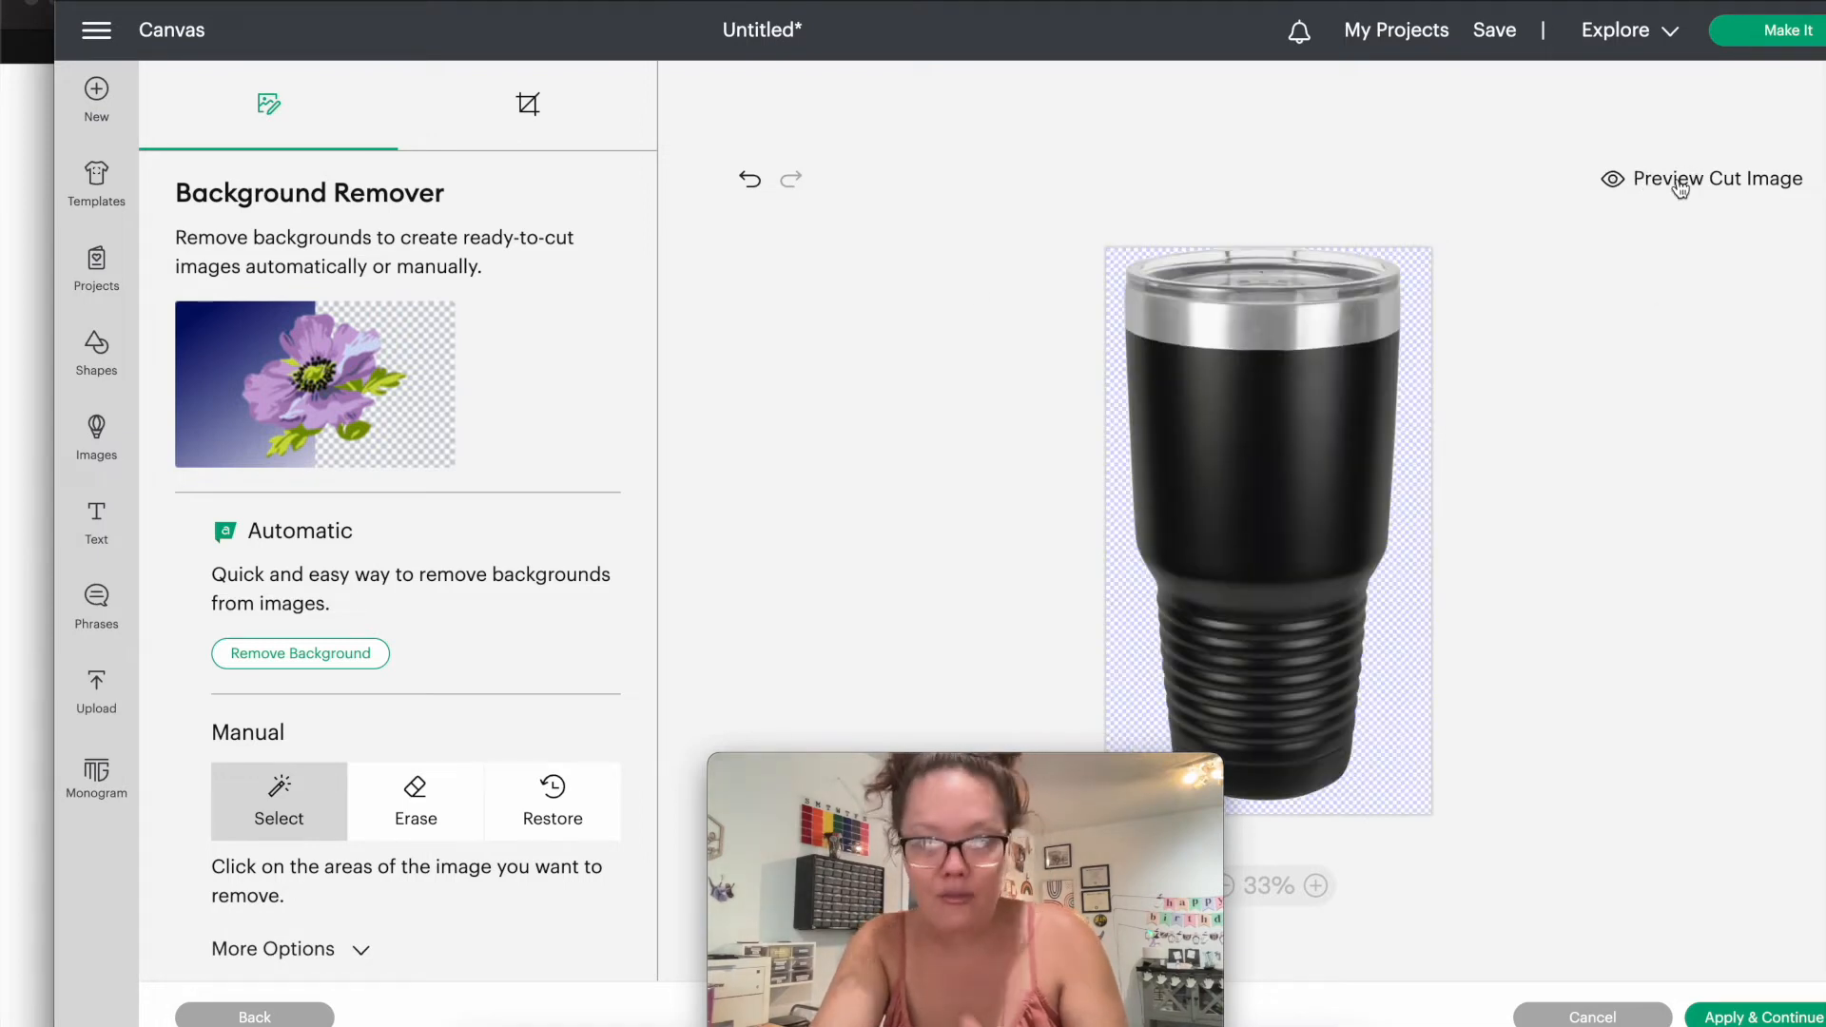
Step: Apply the background removal and upload the tumbler as a Print Then Cut image named "30 oz black tumbler"
click(1787, 1019)
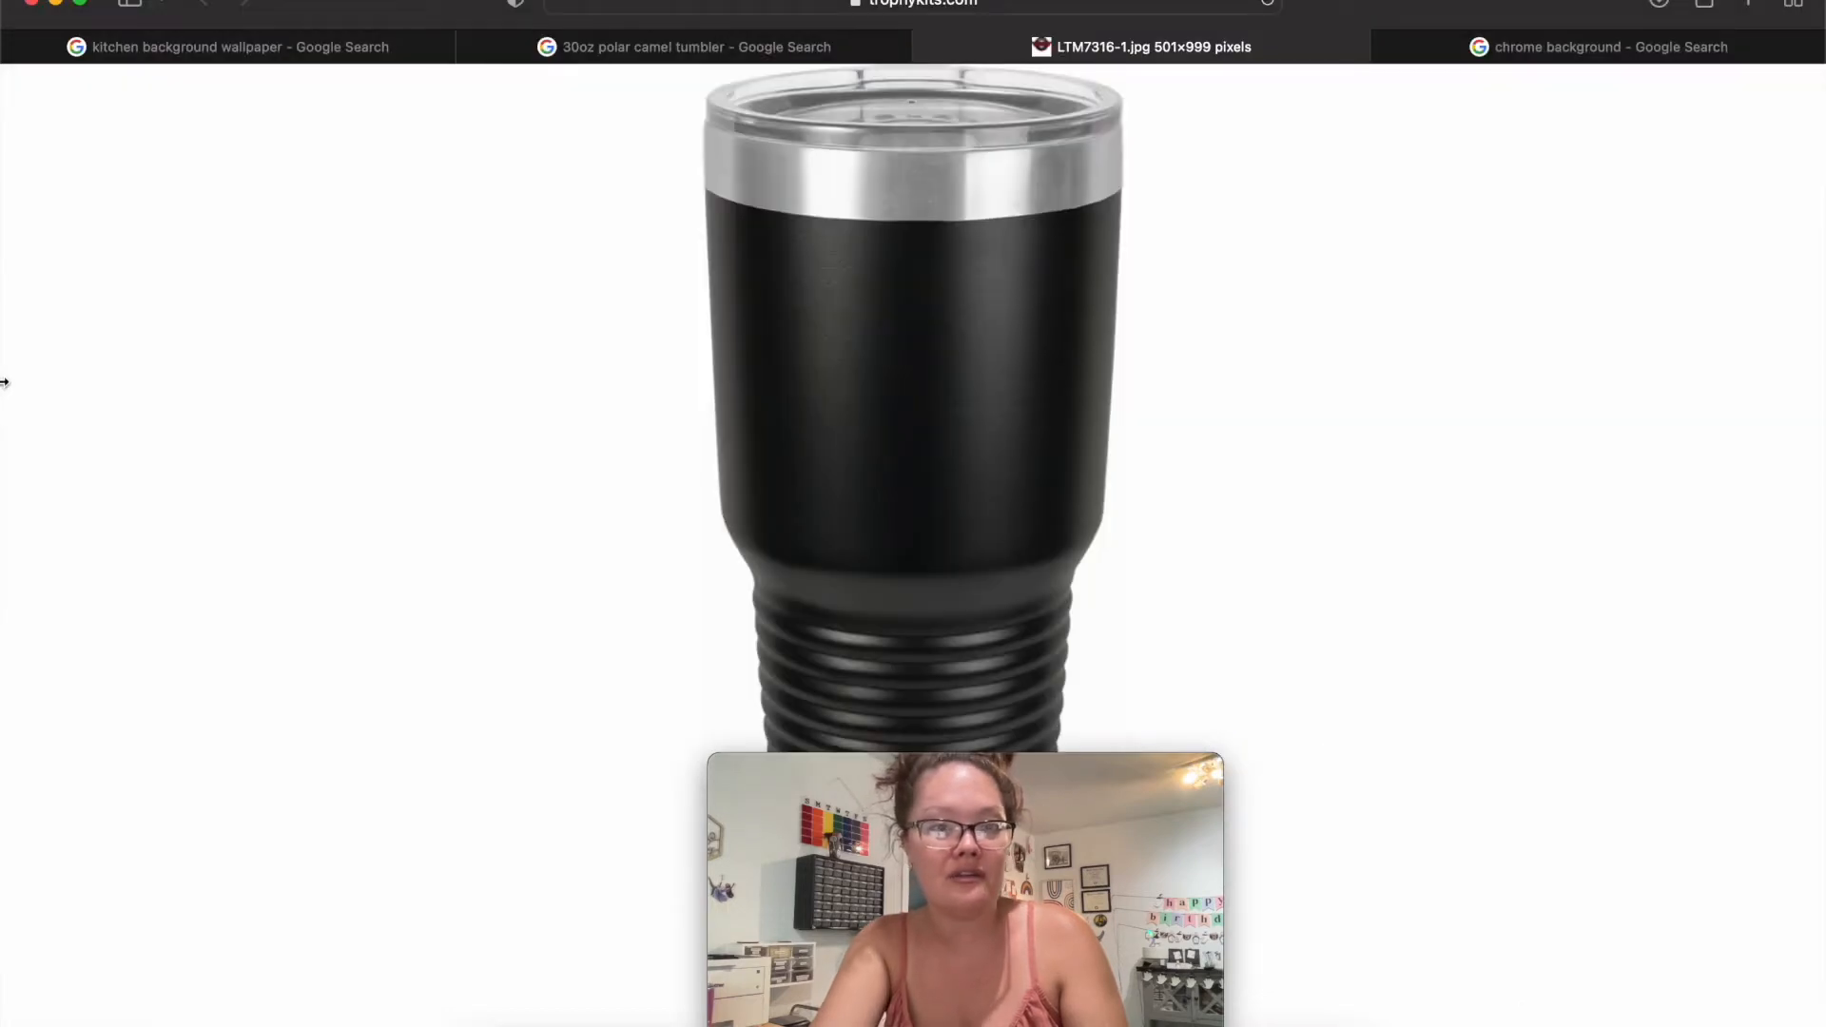
click(666, 1016)
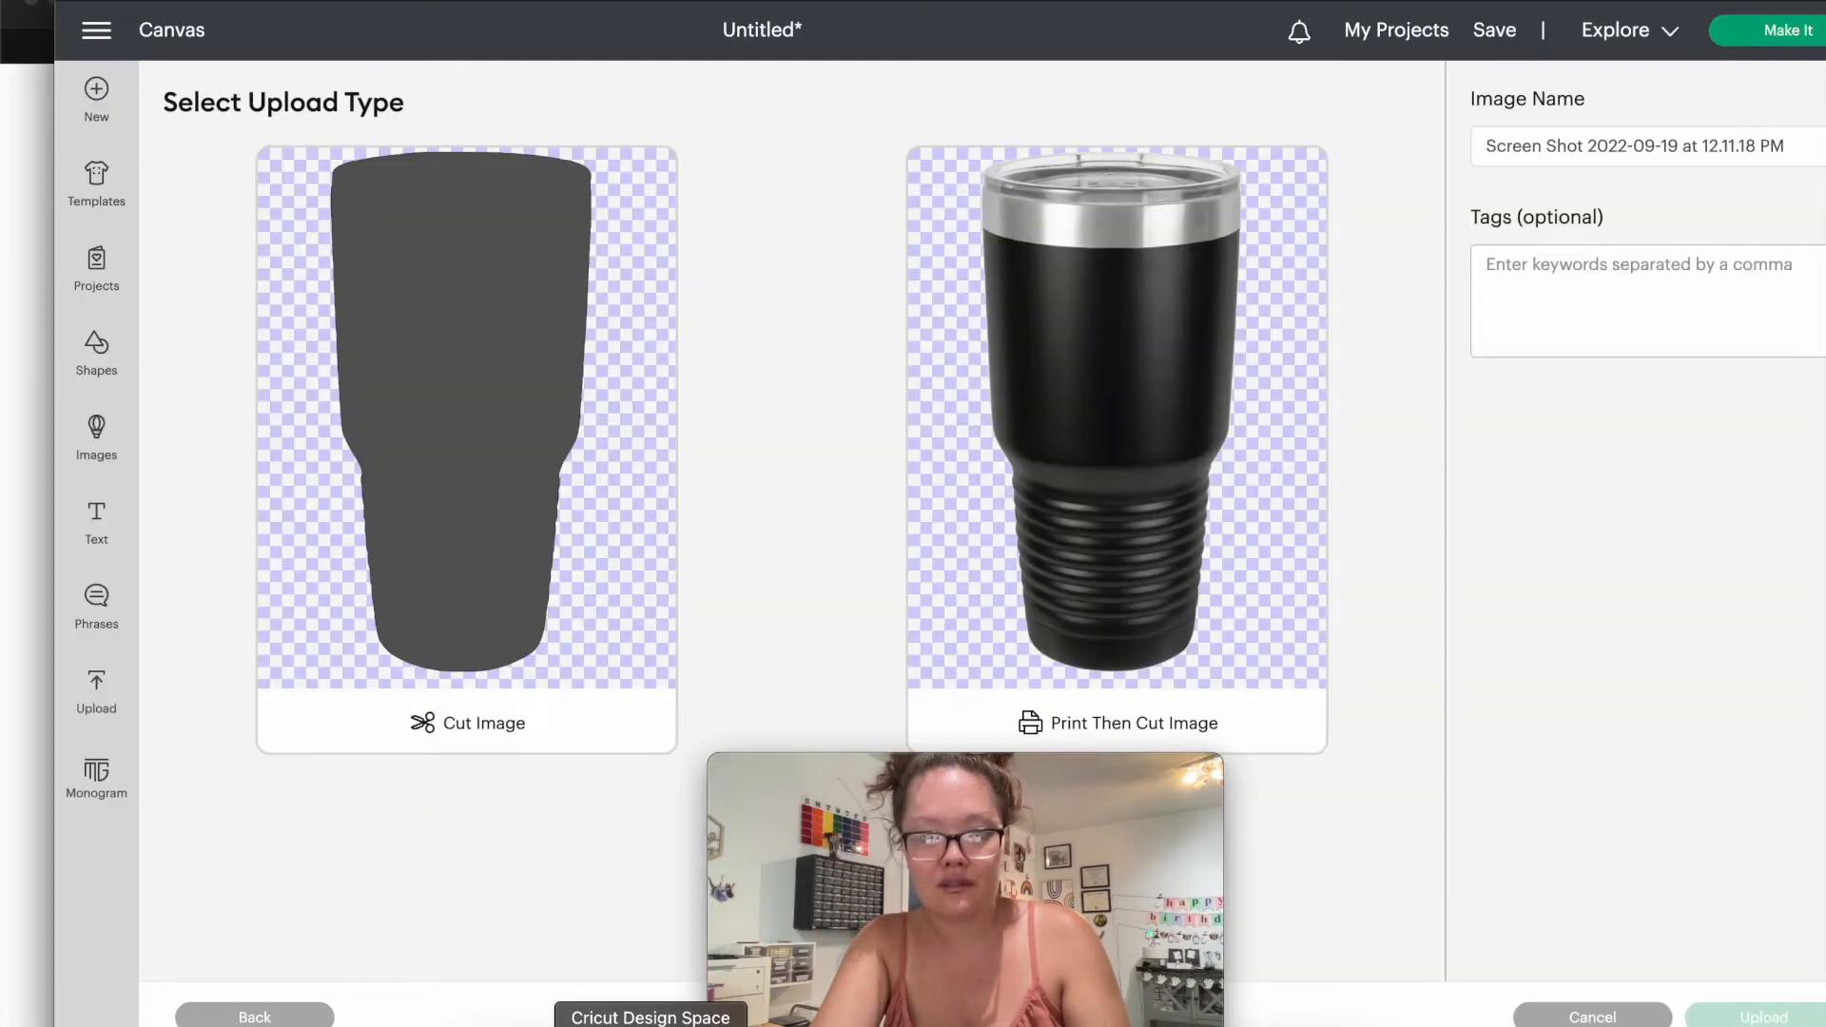
click(1069, 458)
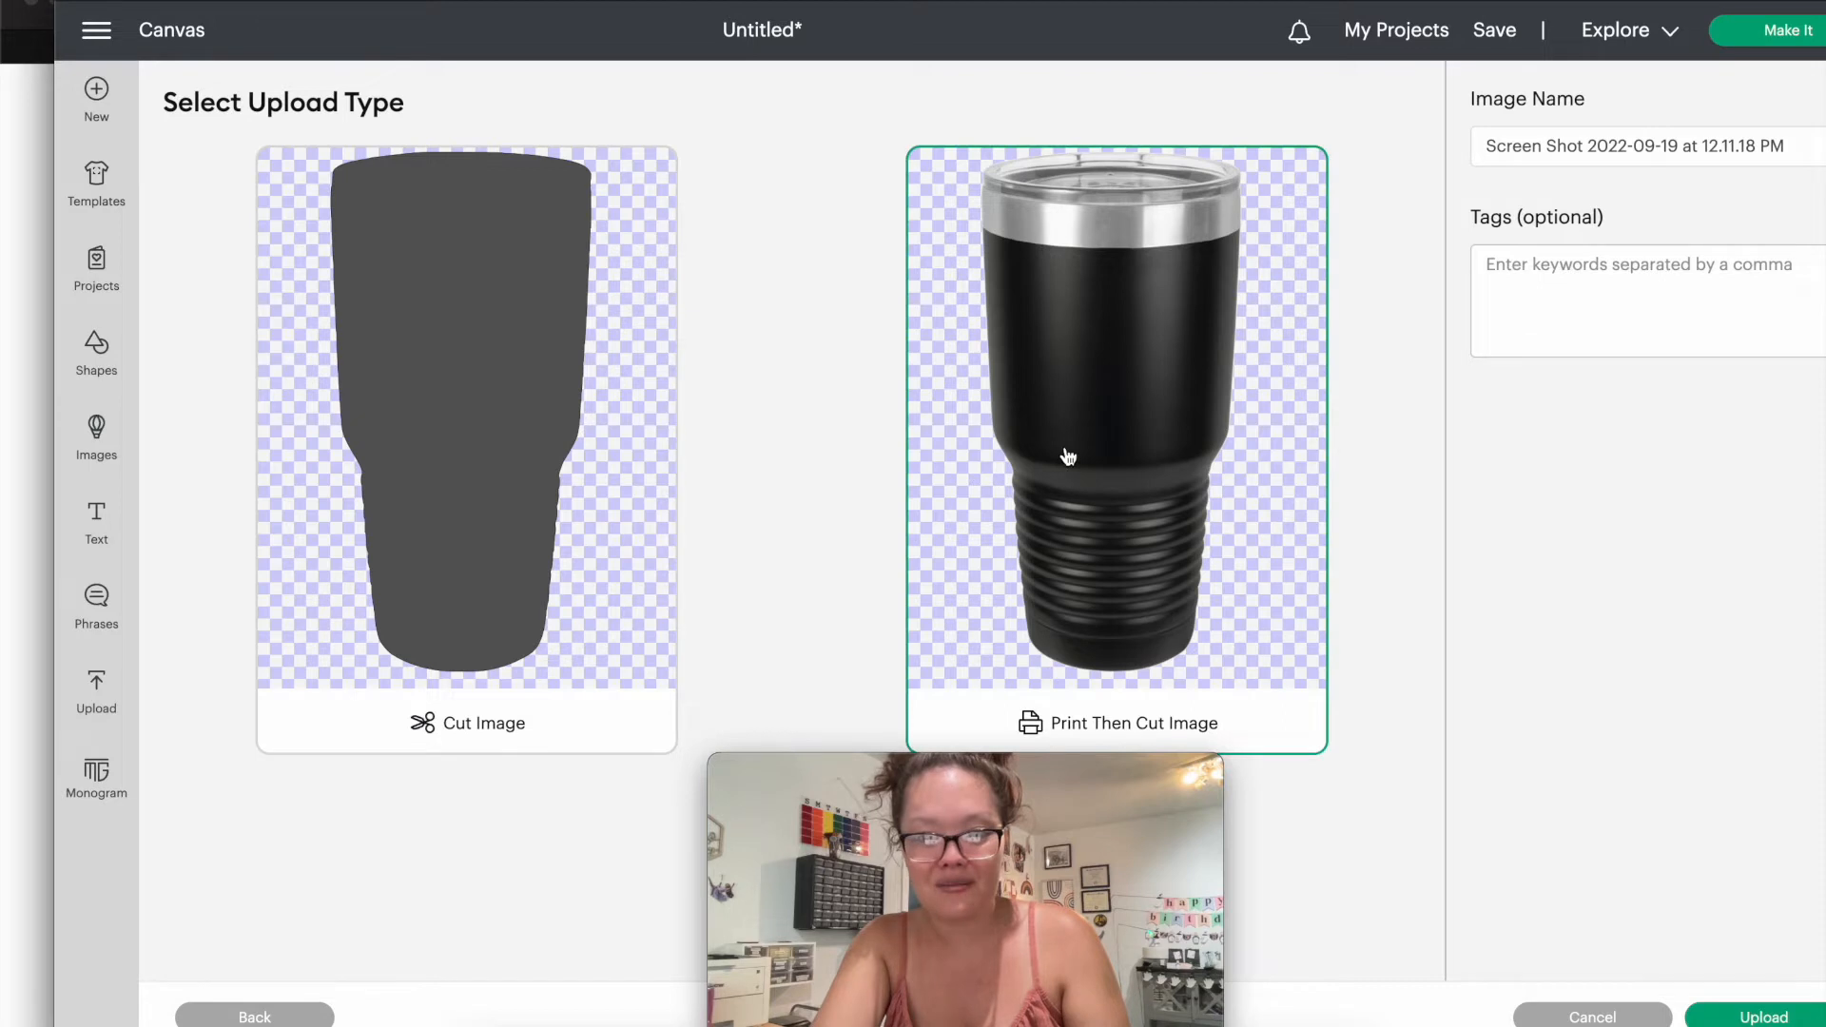
click(1694, 137)
key(super+a)
text(30)
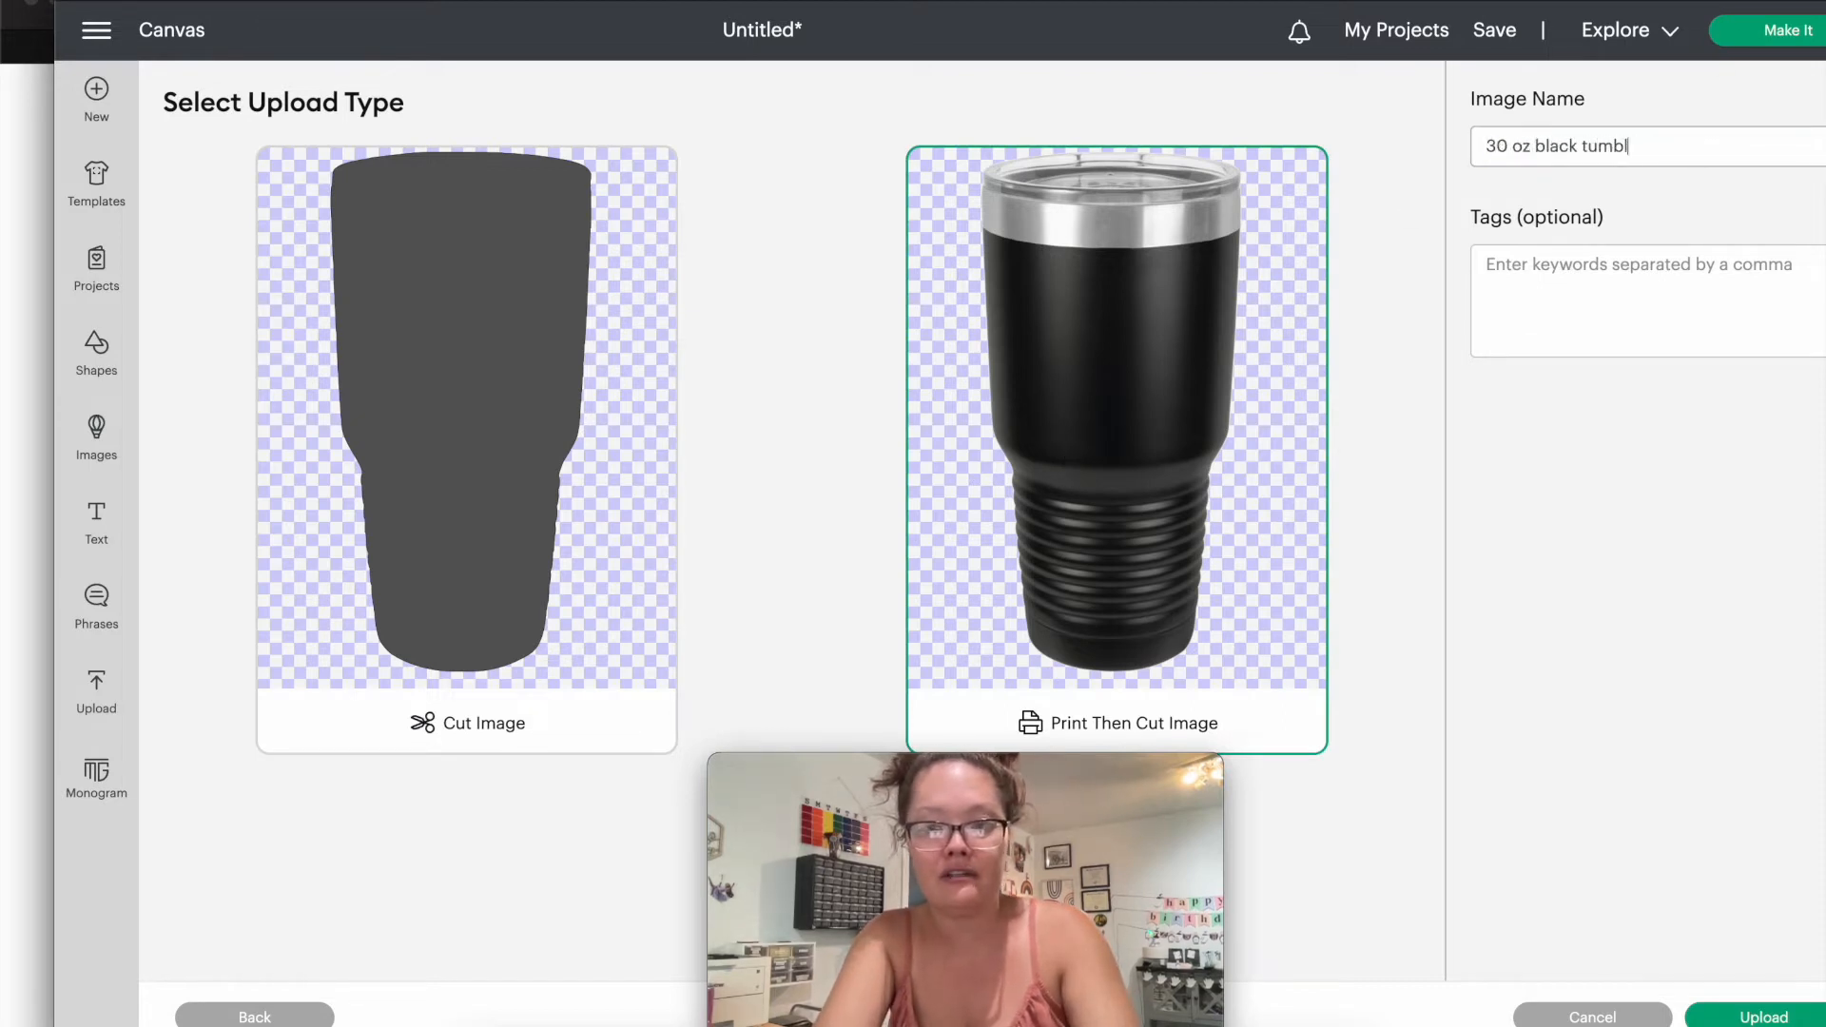
click(1751, 1018)
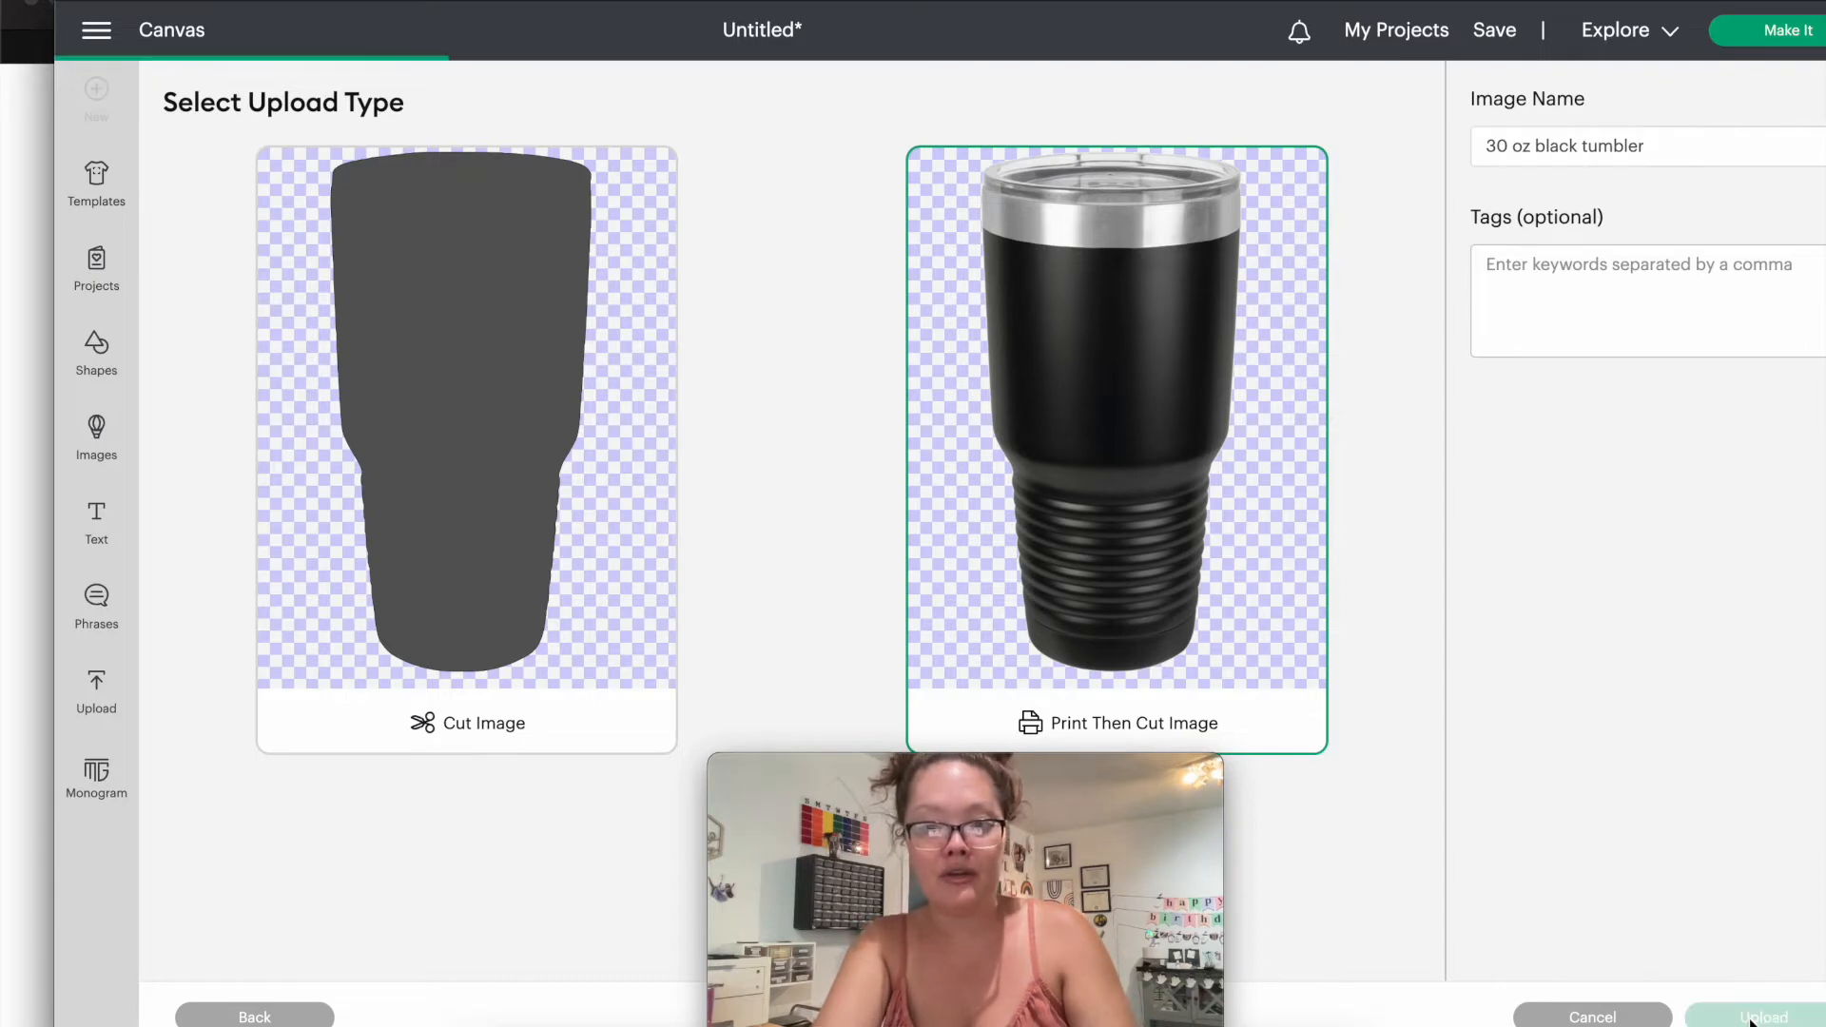
Step: Switch to the browser and change the tumbler image search to "20oz polar camel tumbler"
key(super+Tab)
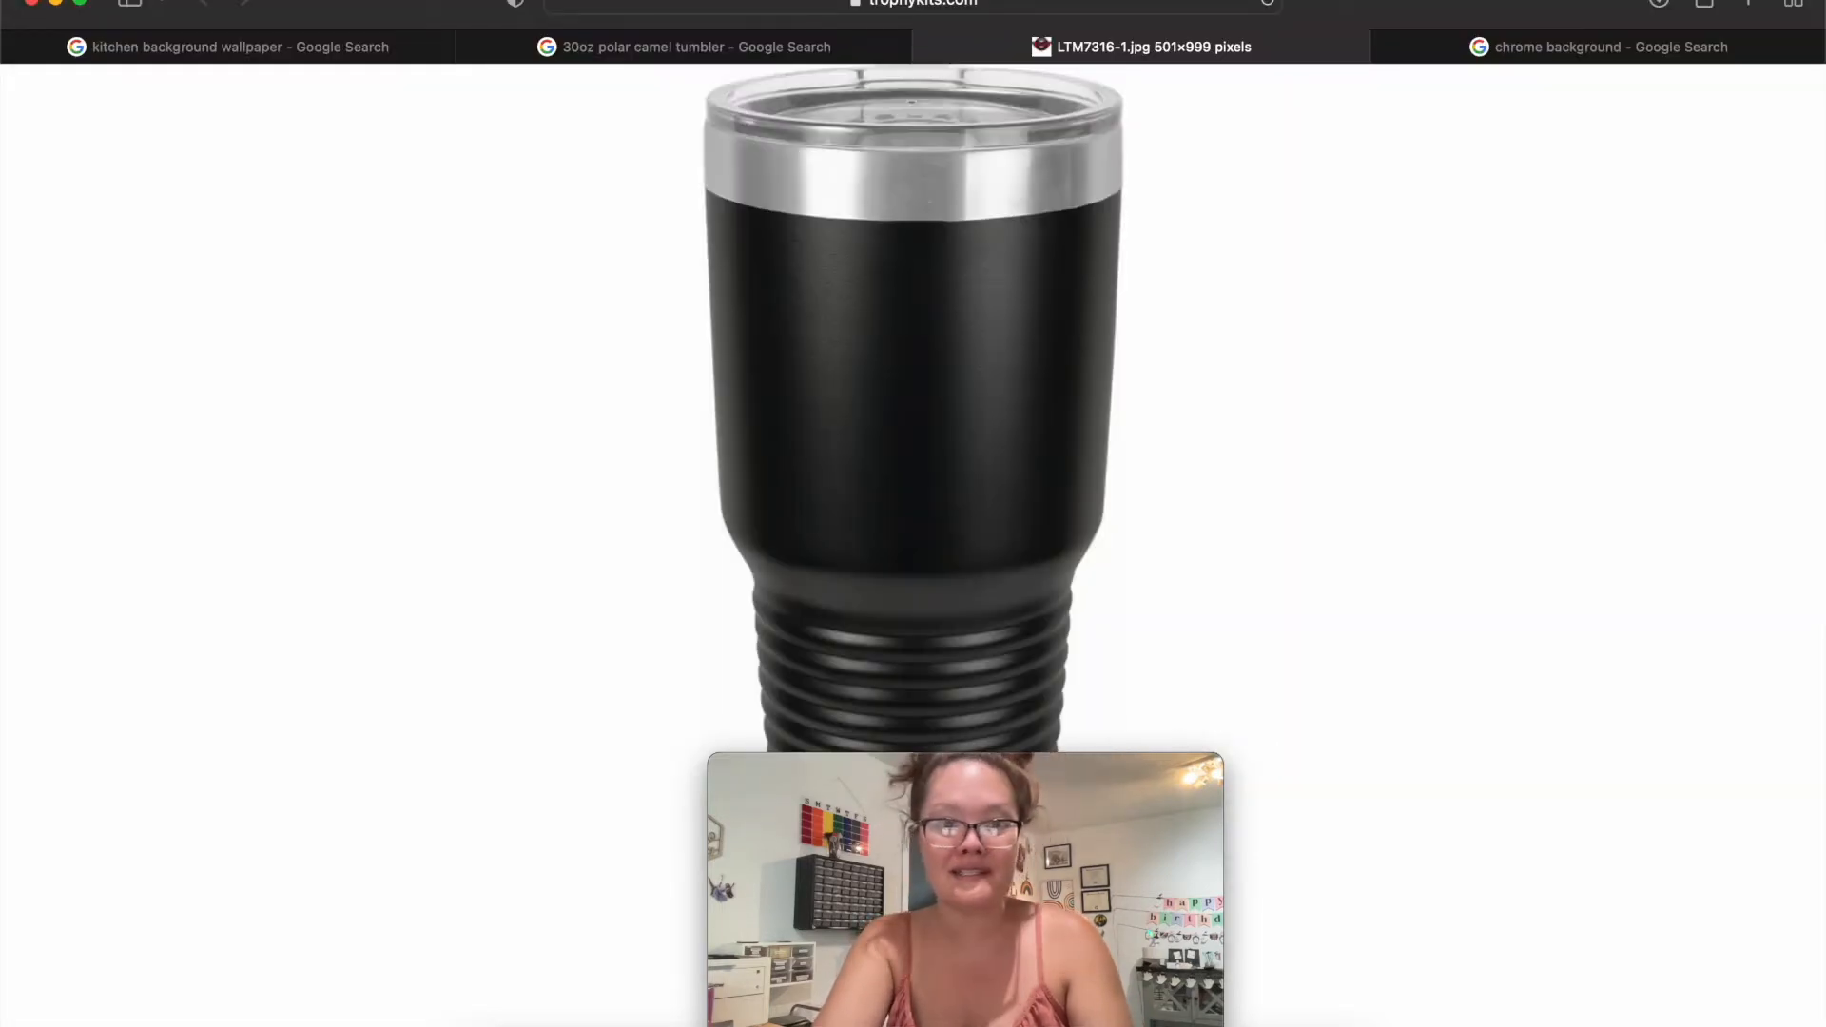
click(637, 46)
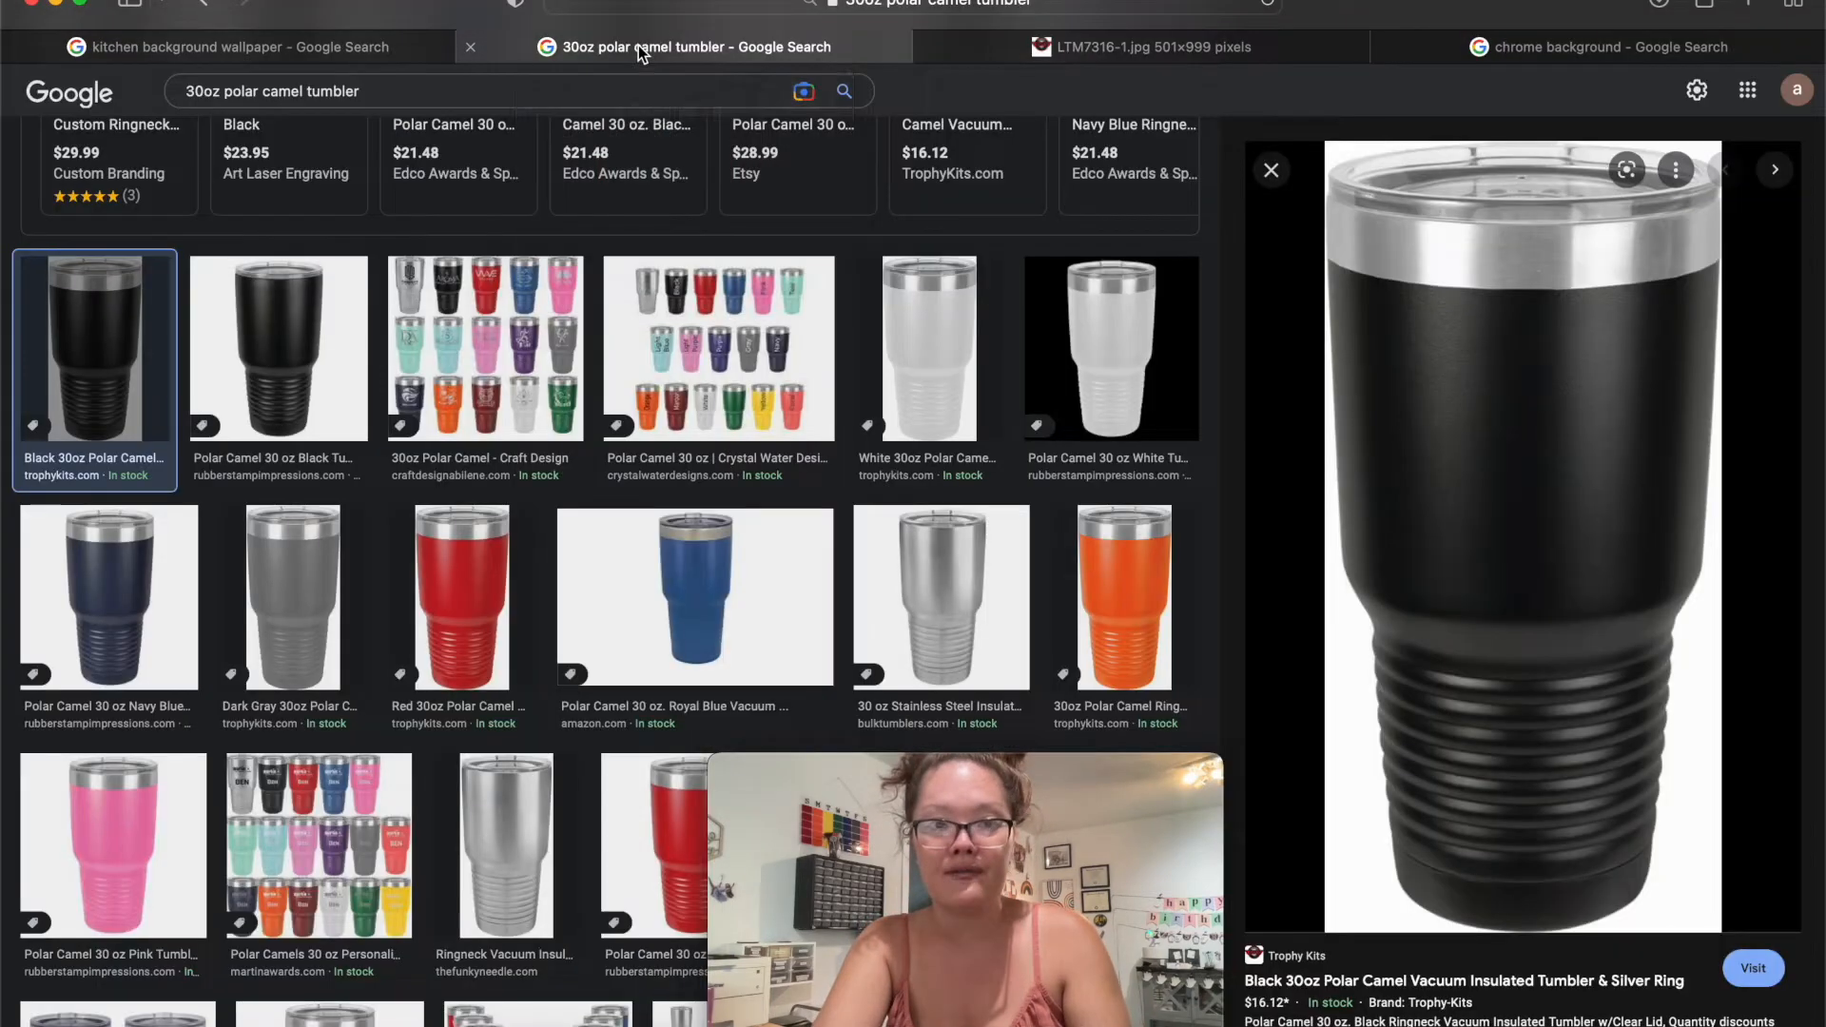
click(204, 93)
key(BackSpace)
key(BackSpace)
text(20)
key(Return)
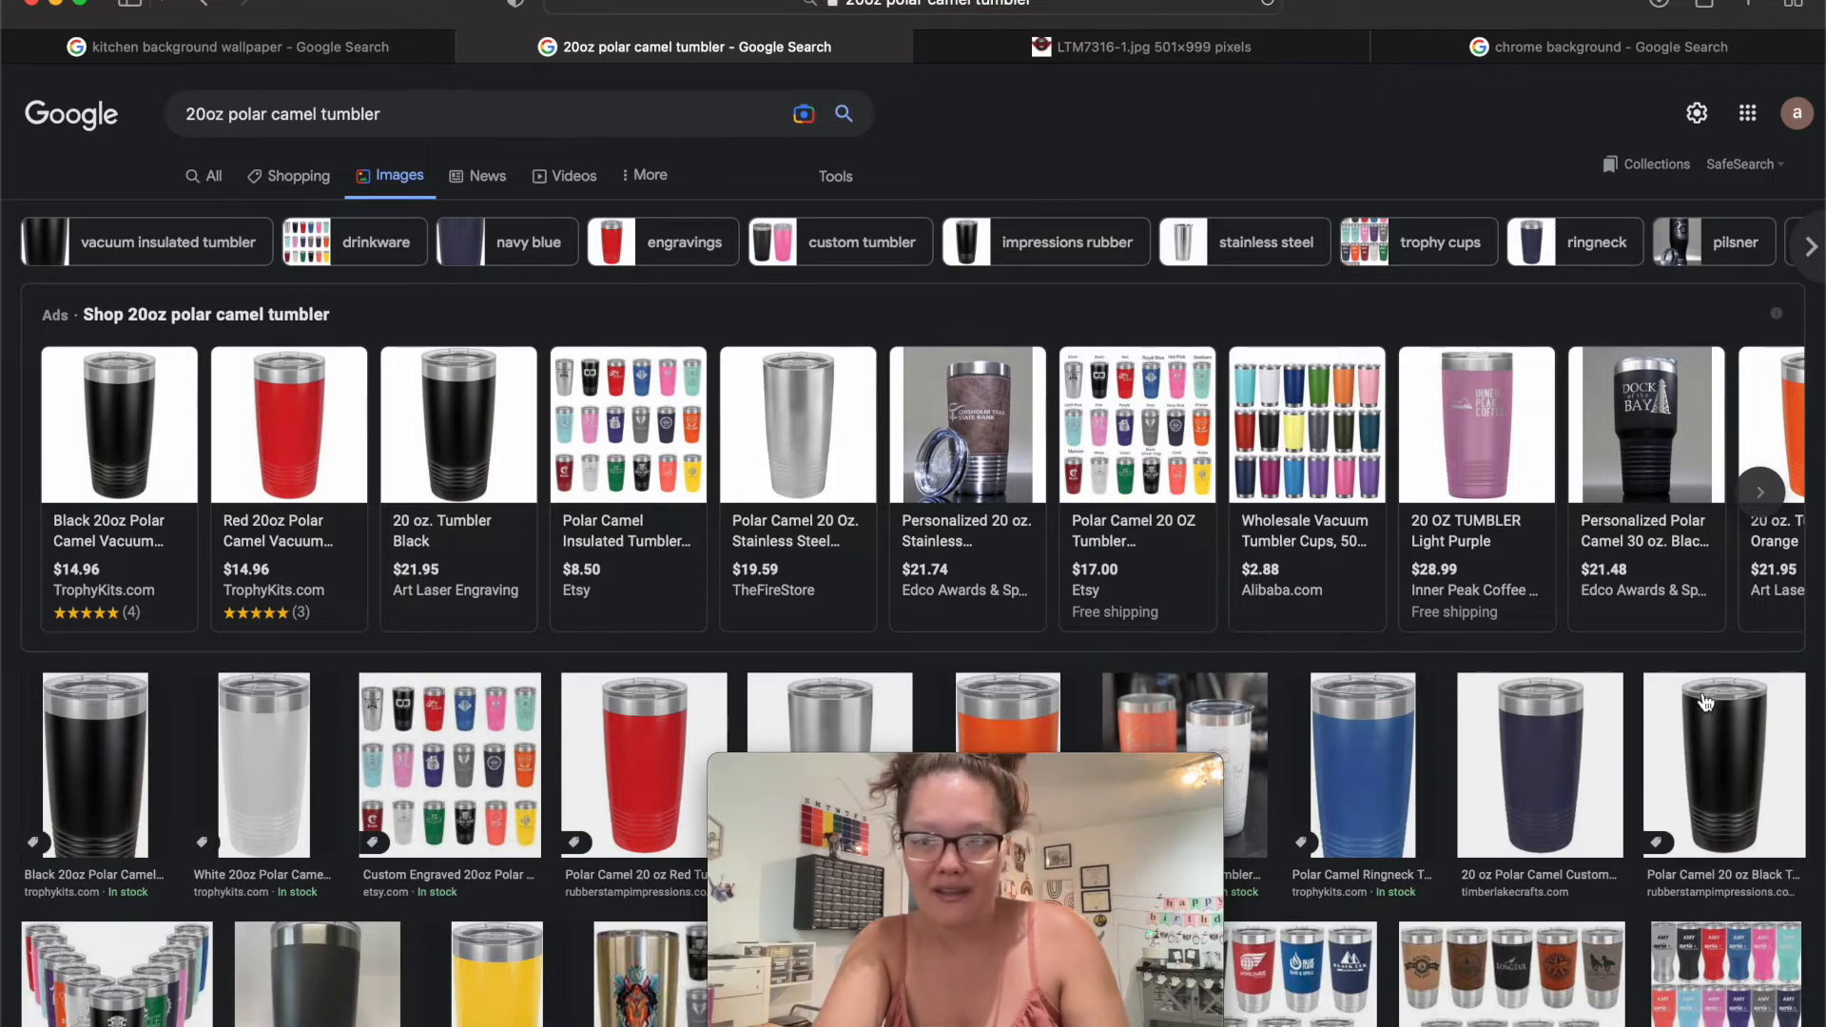
Step: Pick the Polar Camel 20 oz Black Tumbler from rubberstampimpressions.com and open its image by itself in a new tab
click(1715, 728)
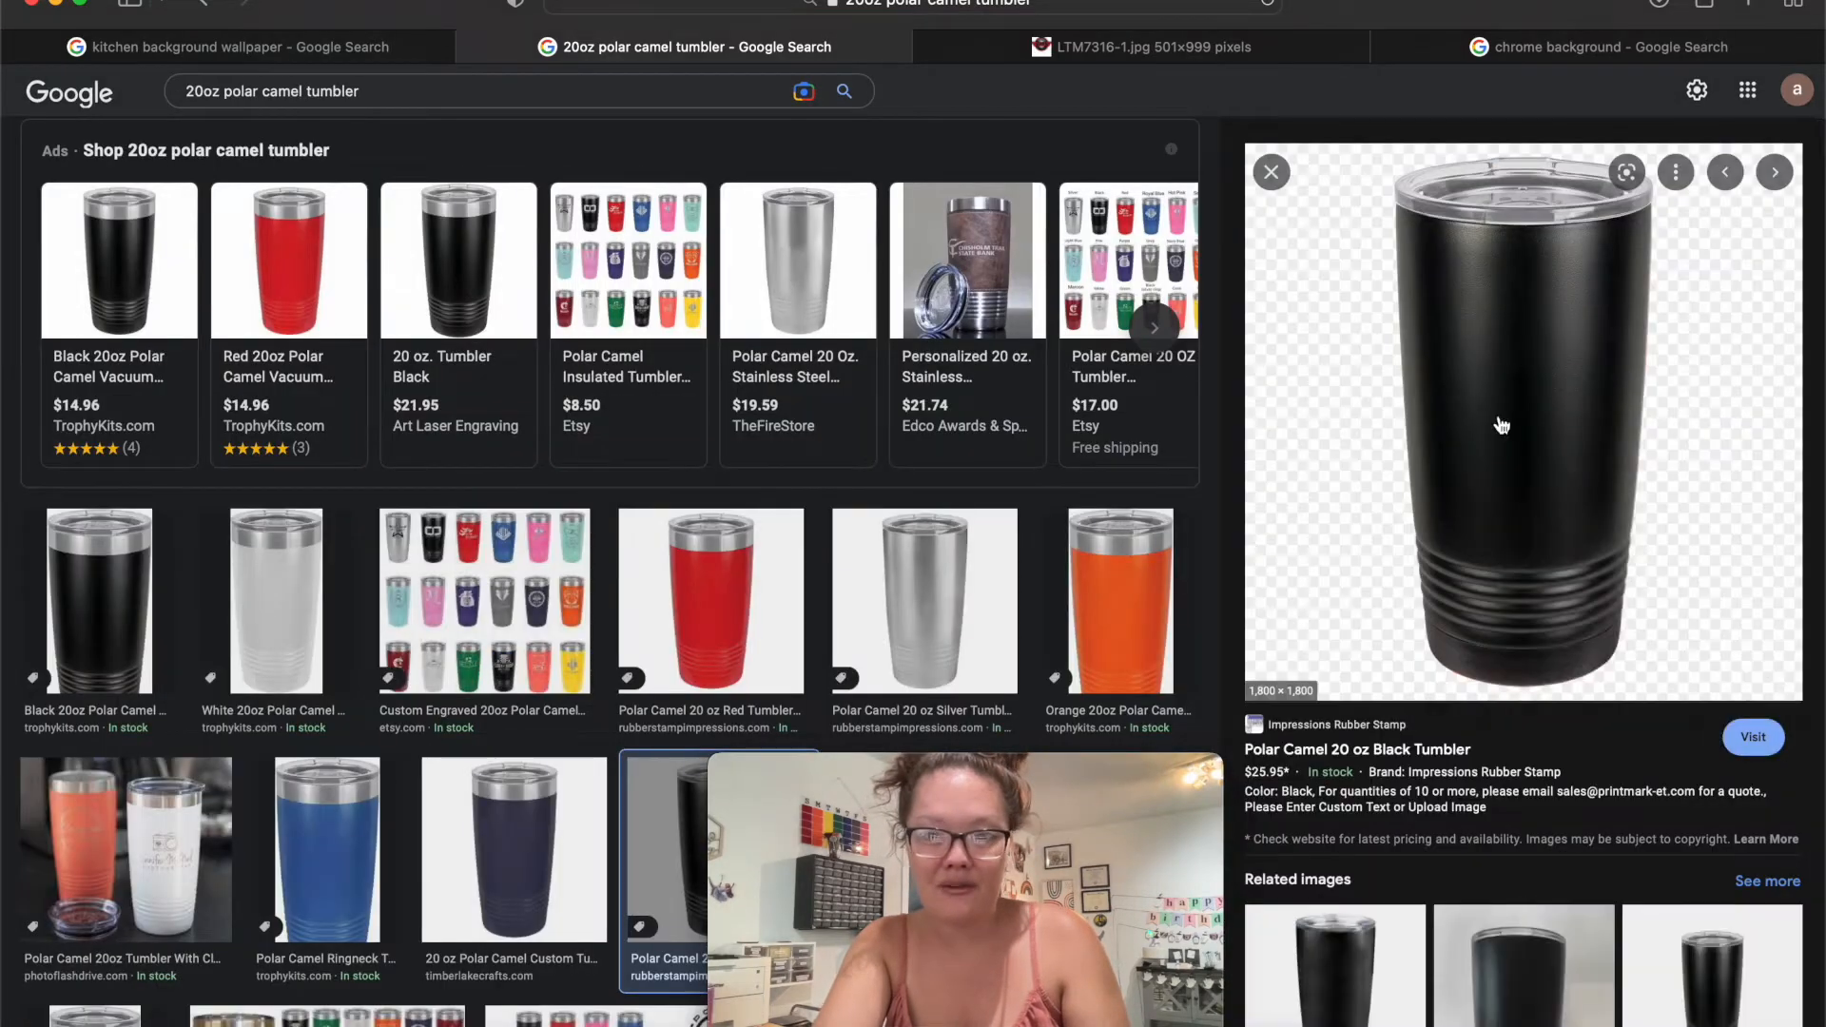
right_click(1501, 423)
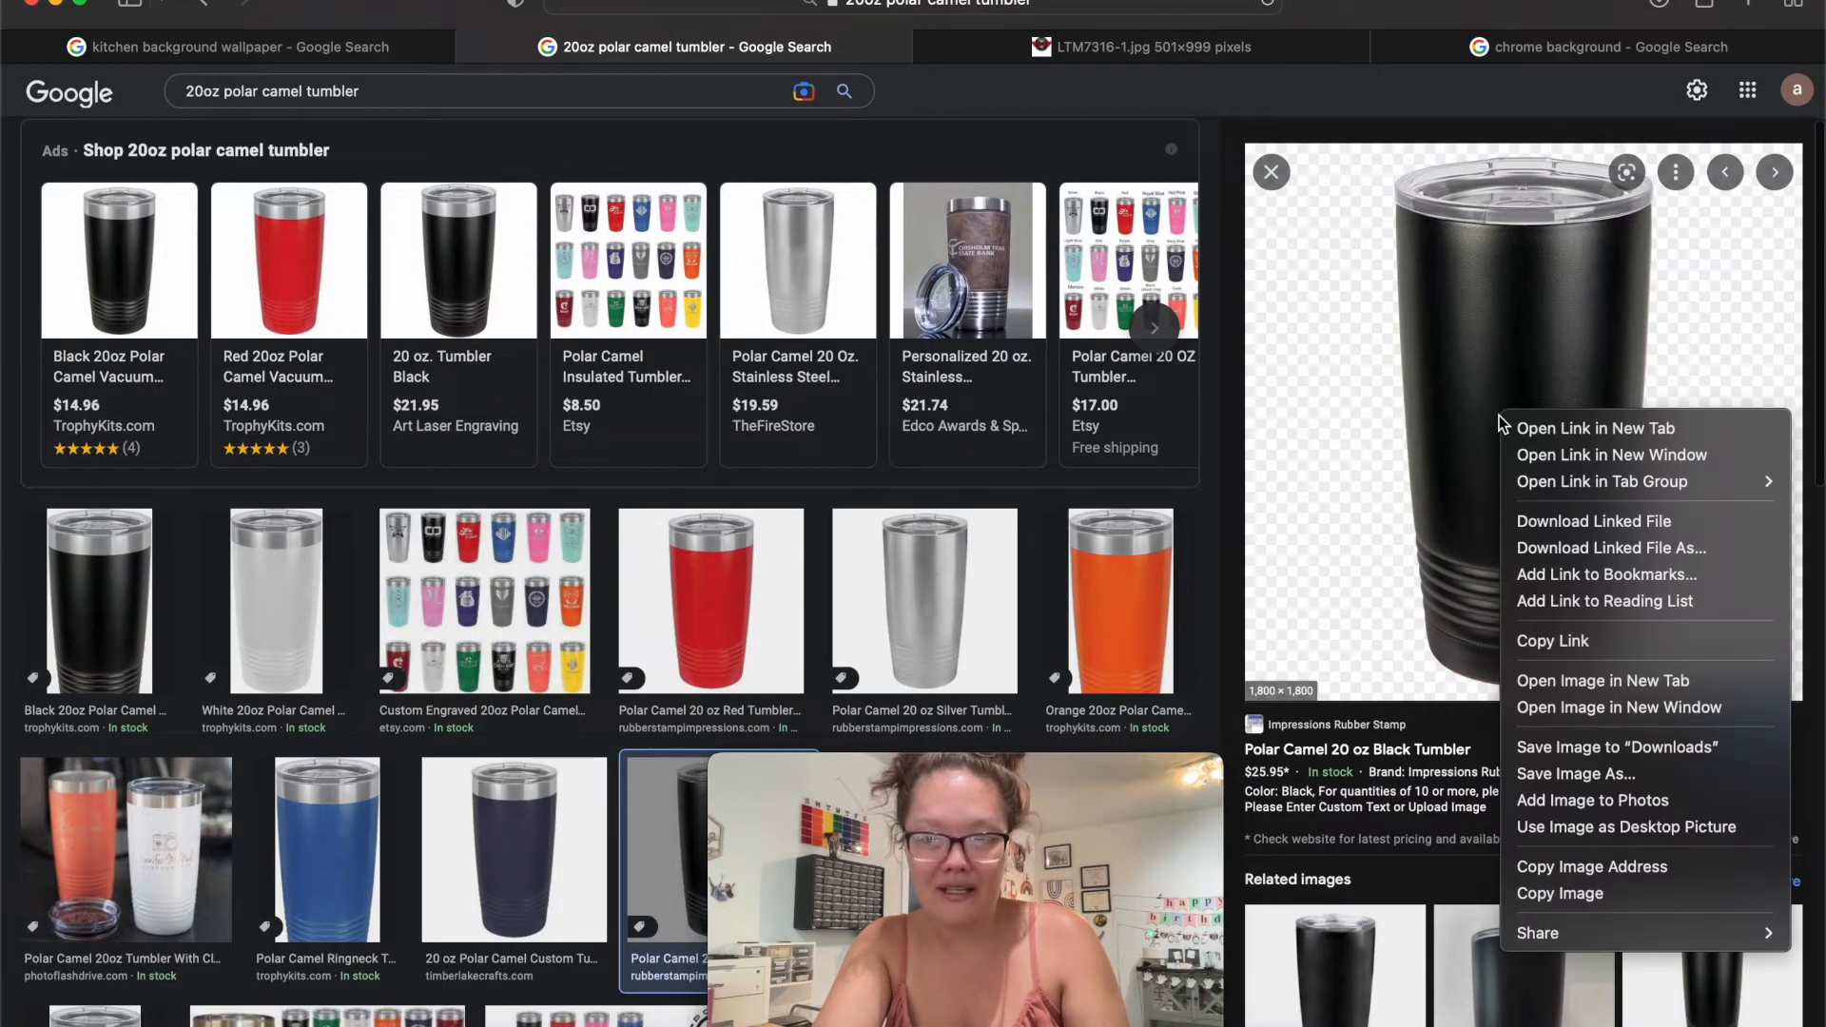
click(1569, 681)
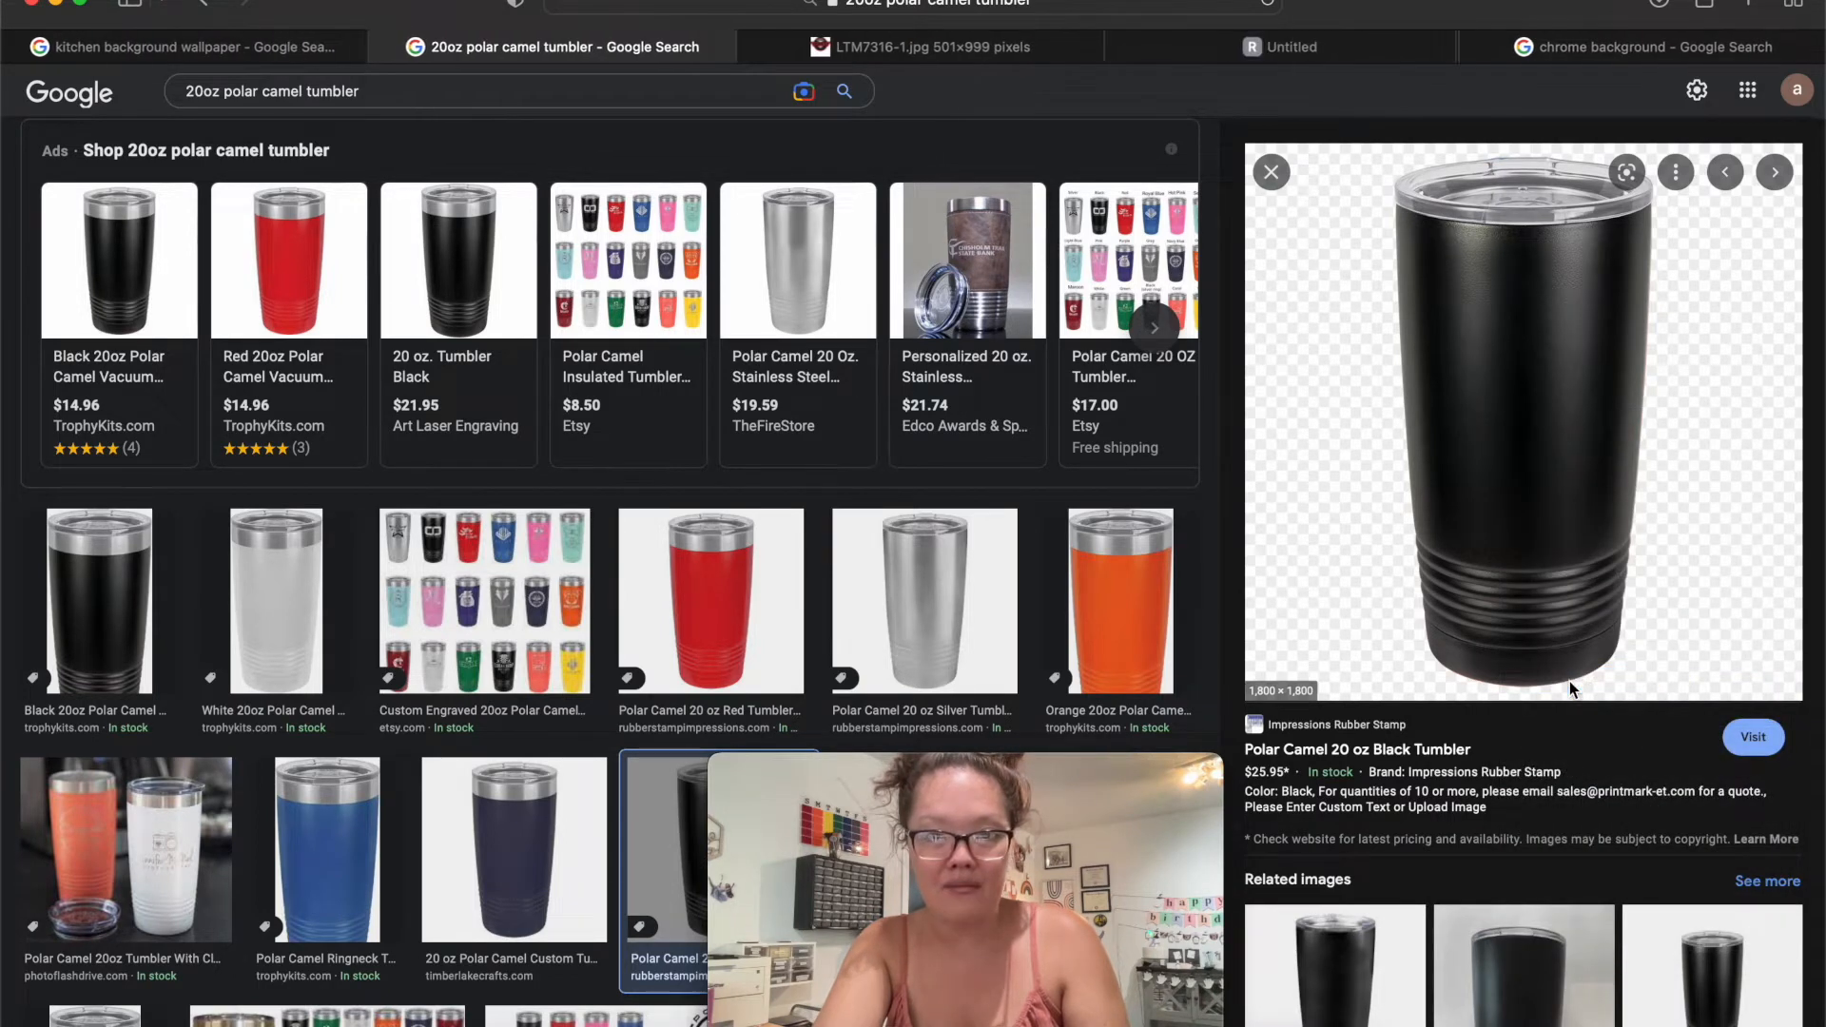
Step: Display the standalone black 20 oz tumbler image and capture a screenshot of the tumbler
click(1322, 48)
drag(841, 770, 1375, 677)
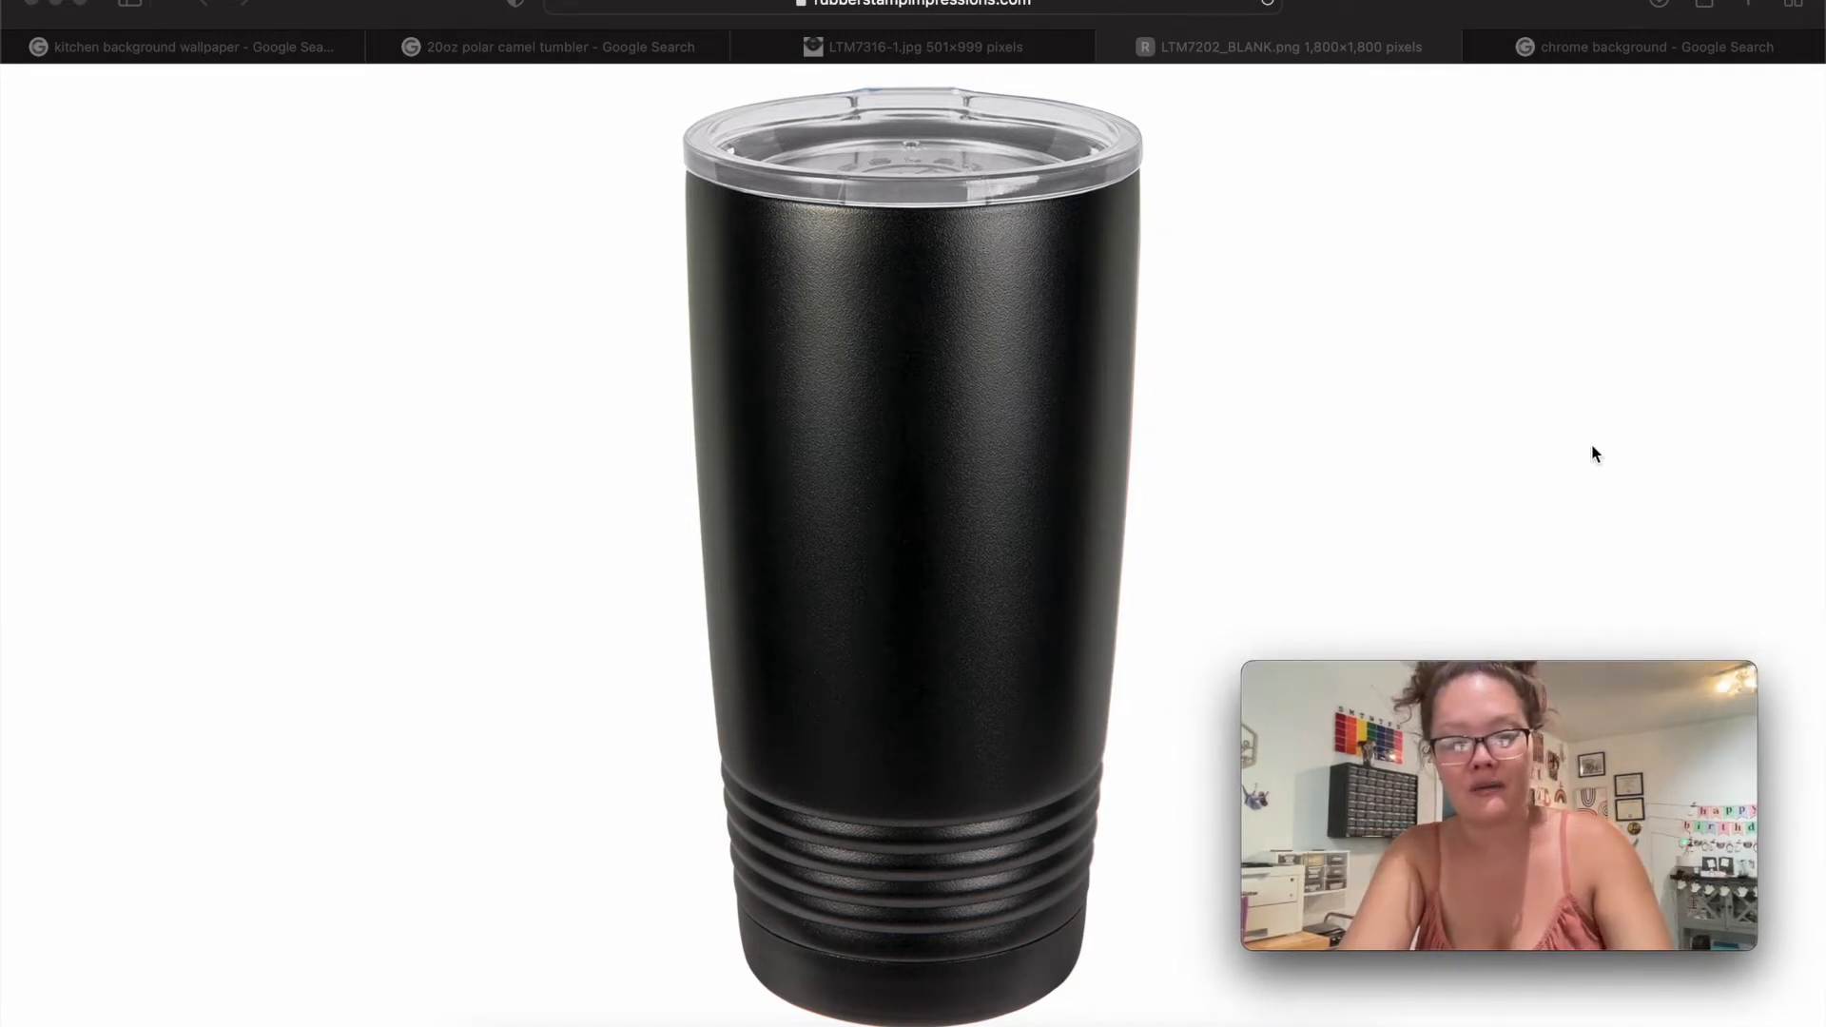
key(super+shift+4)
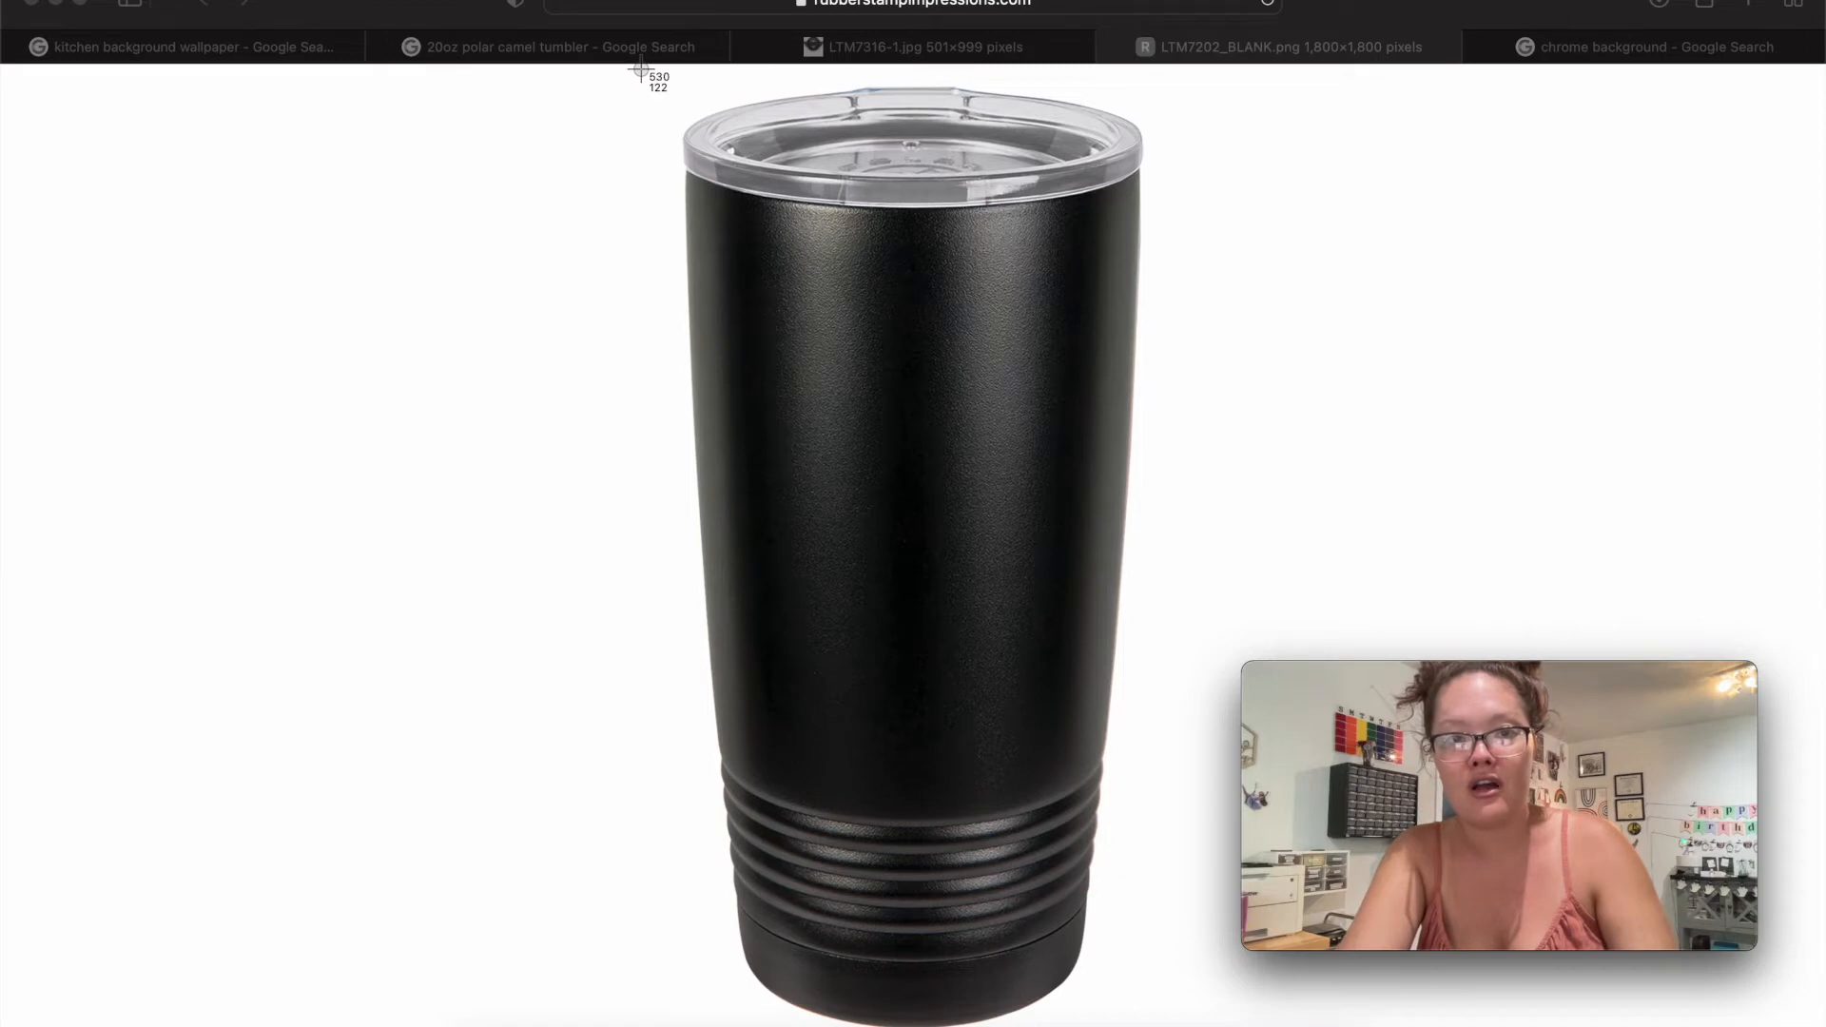
drag(642, 68, 1170, 984)
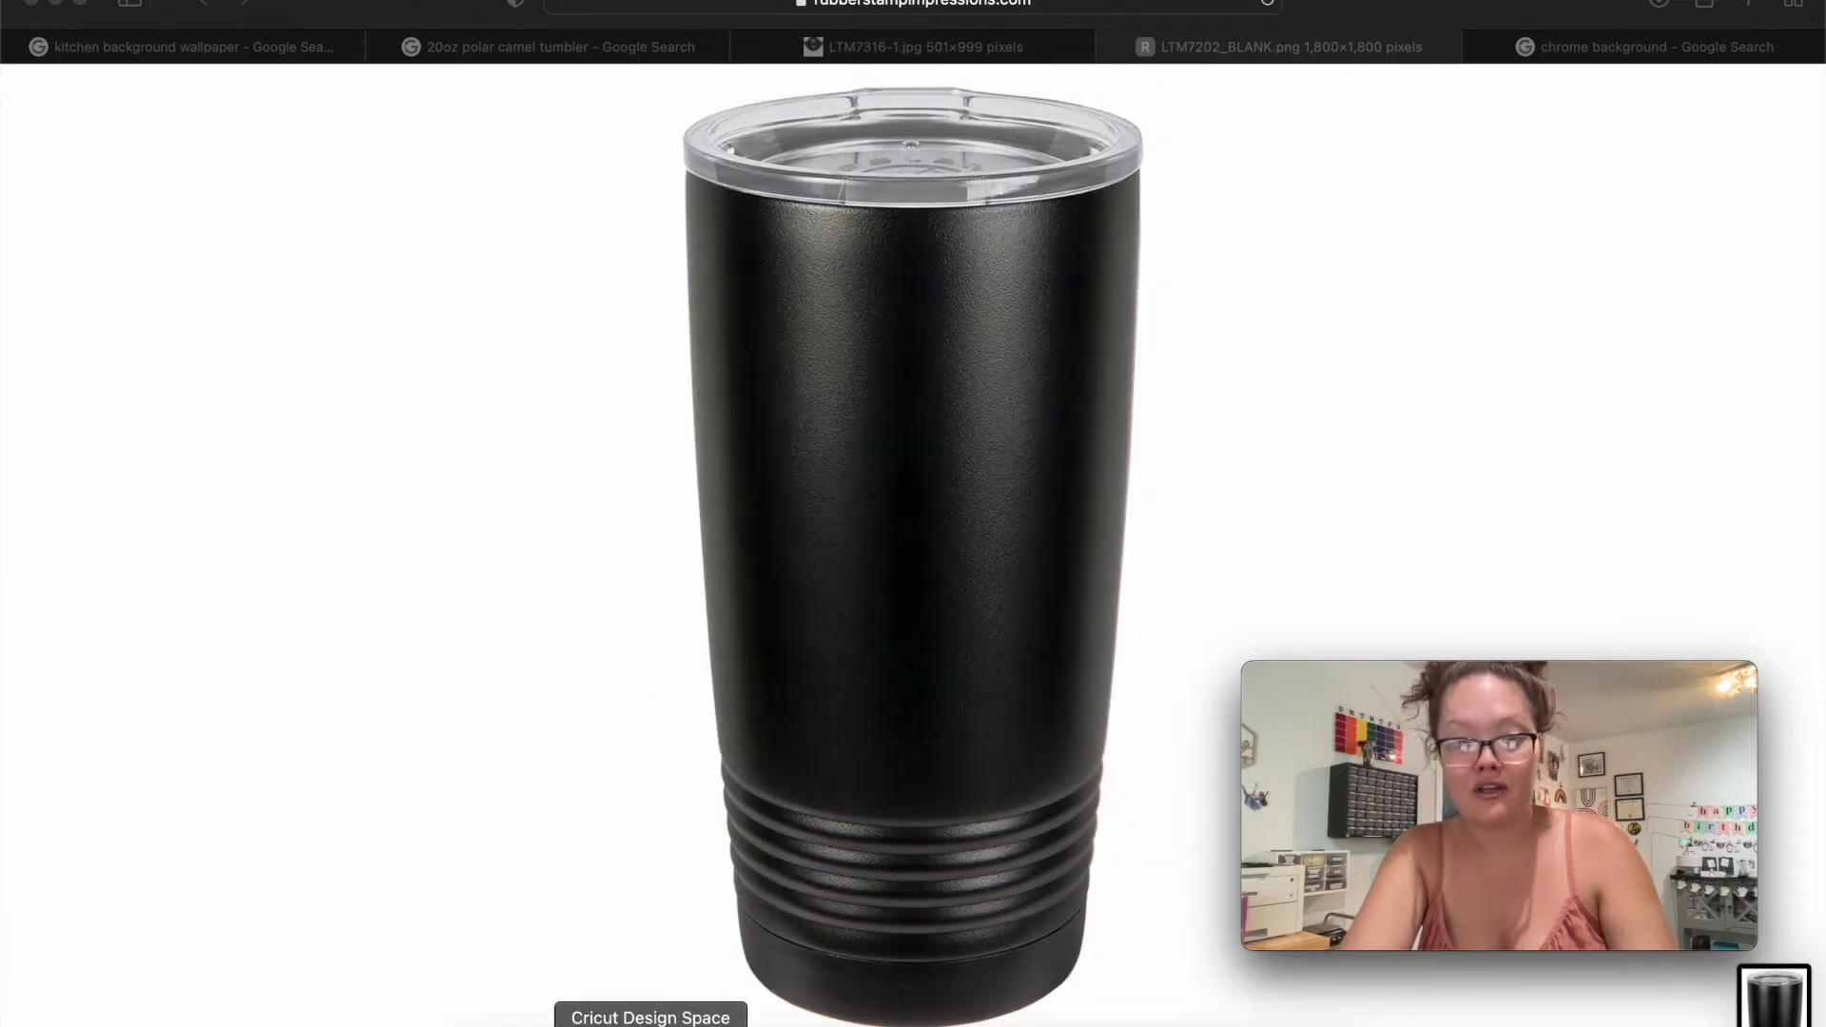
Step: Switch to Cricut Design Space, load the 20 oz tumbler screenshot as a new upload and continue with the Complex image type
click(650, 1022)
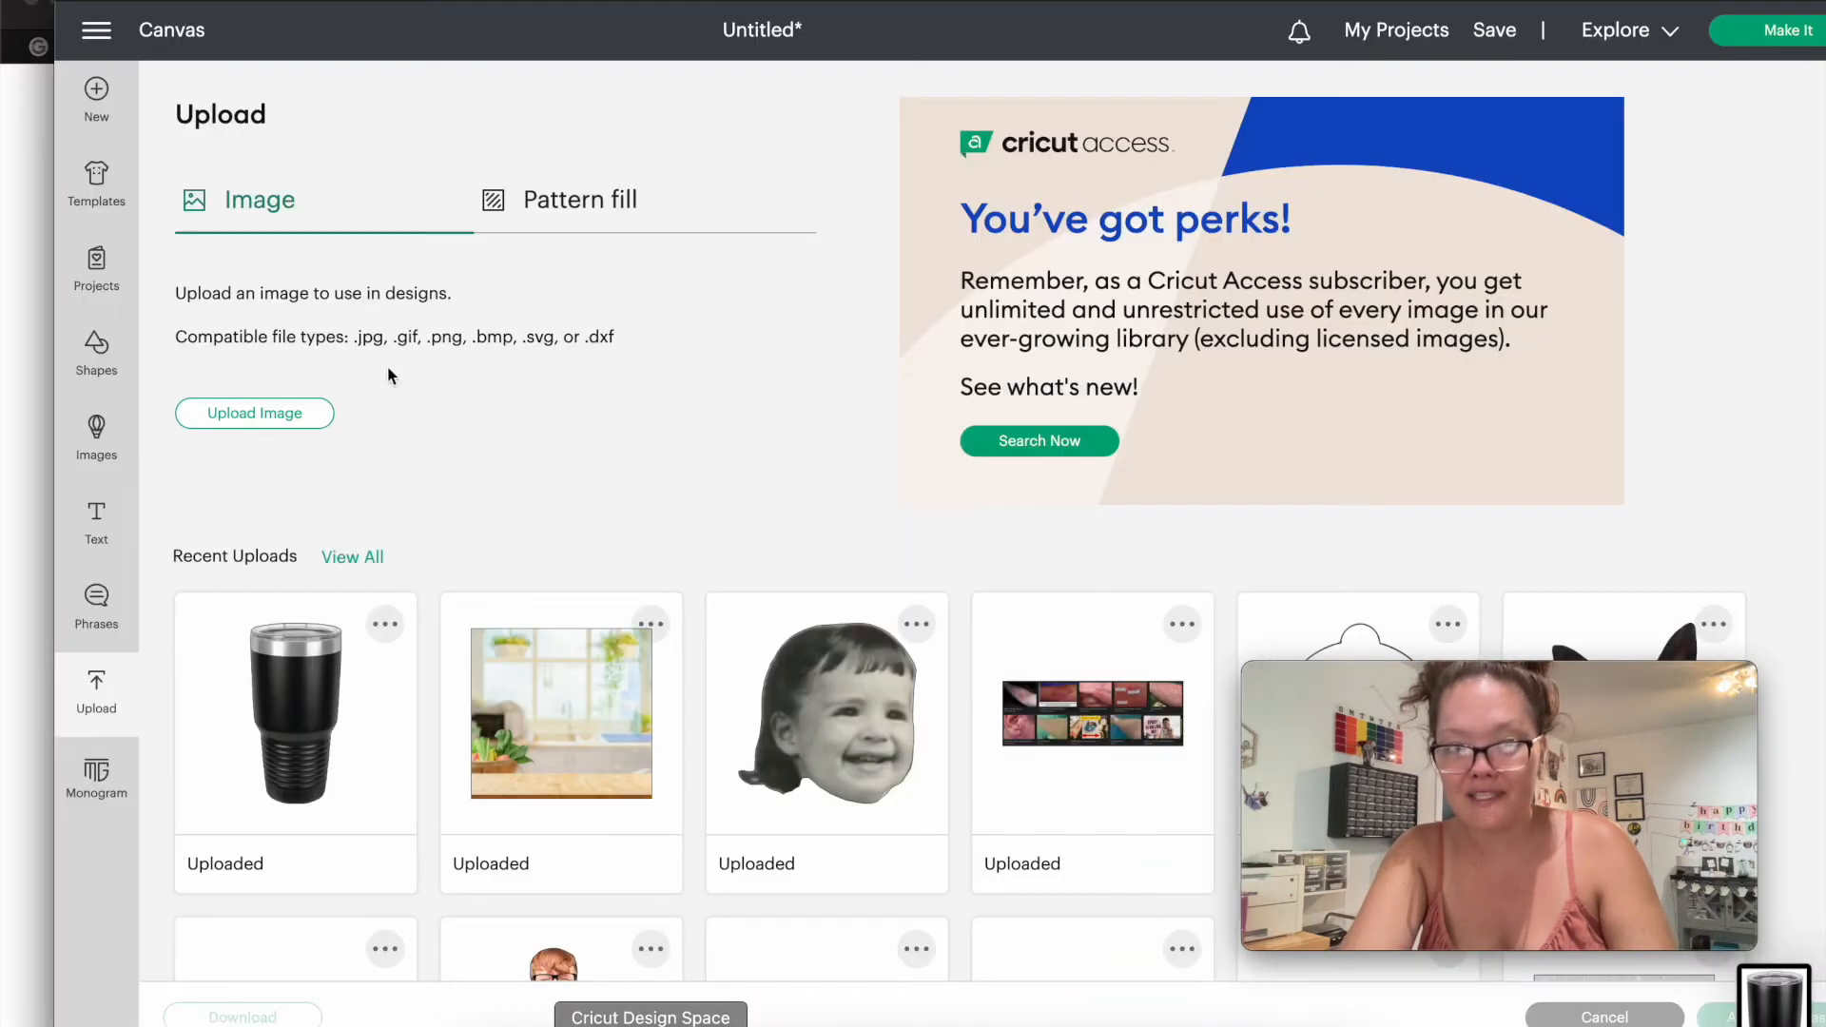
click(285, 413)
drag(1774, 994, 812, 452)
click(1115, 568)
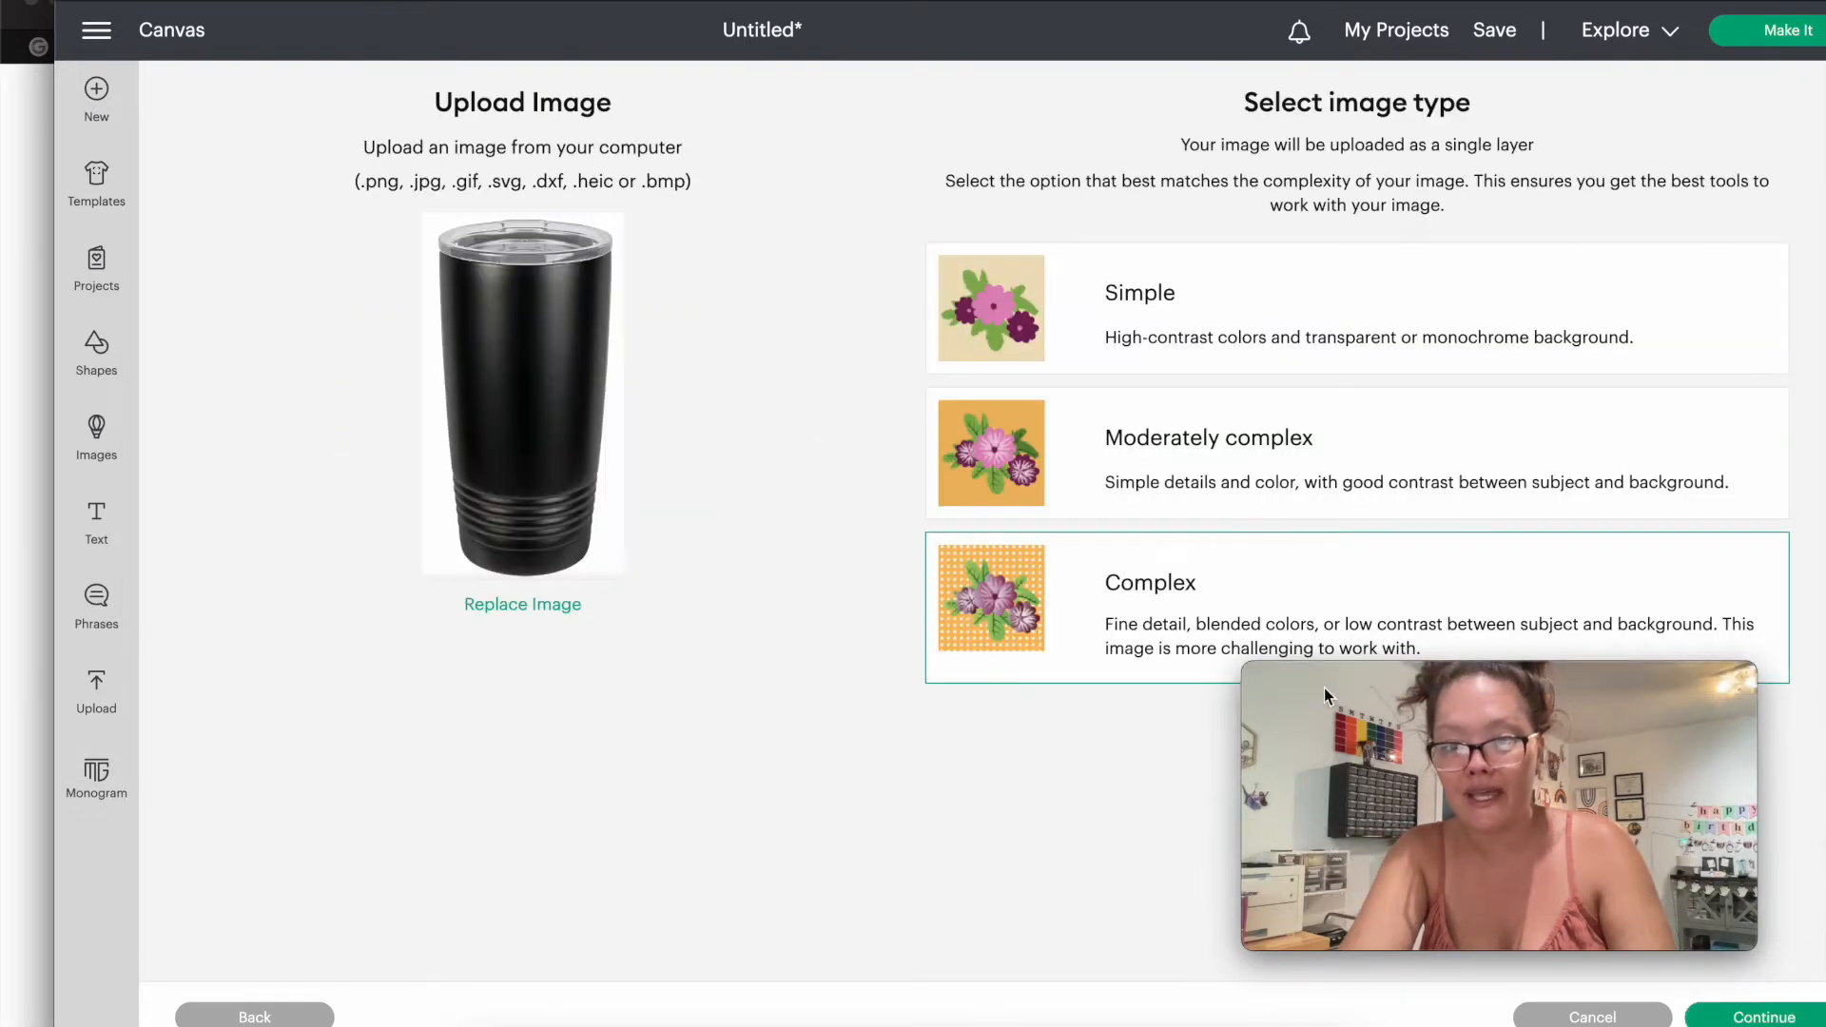
click(1764, 1016)
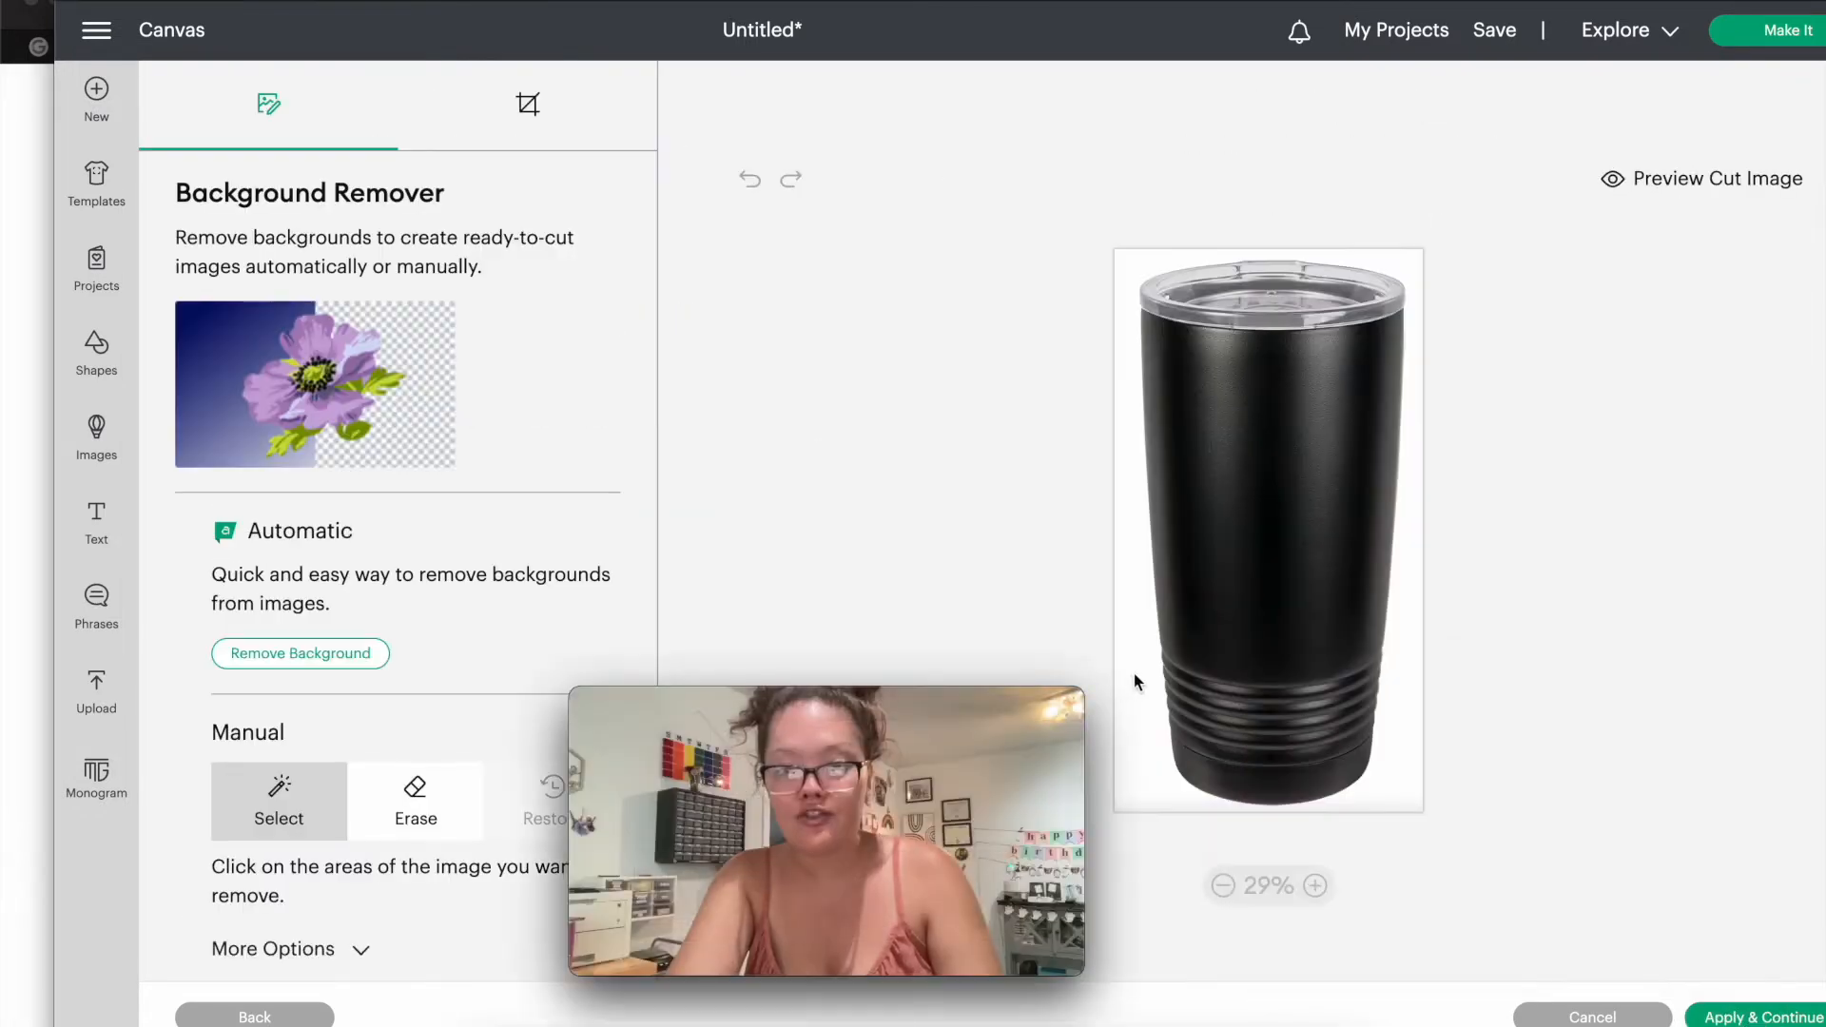
Step: Remove the white background around the 20 oz tumbler and erase the stray line beneath its base in the cut image preview
click(1134, 673)
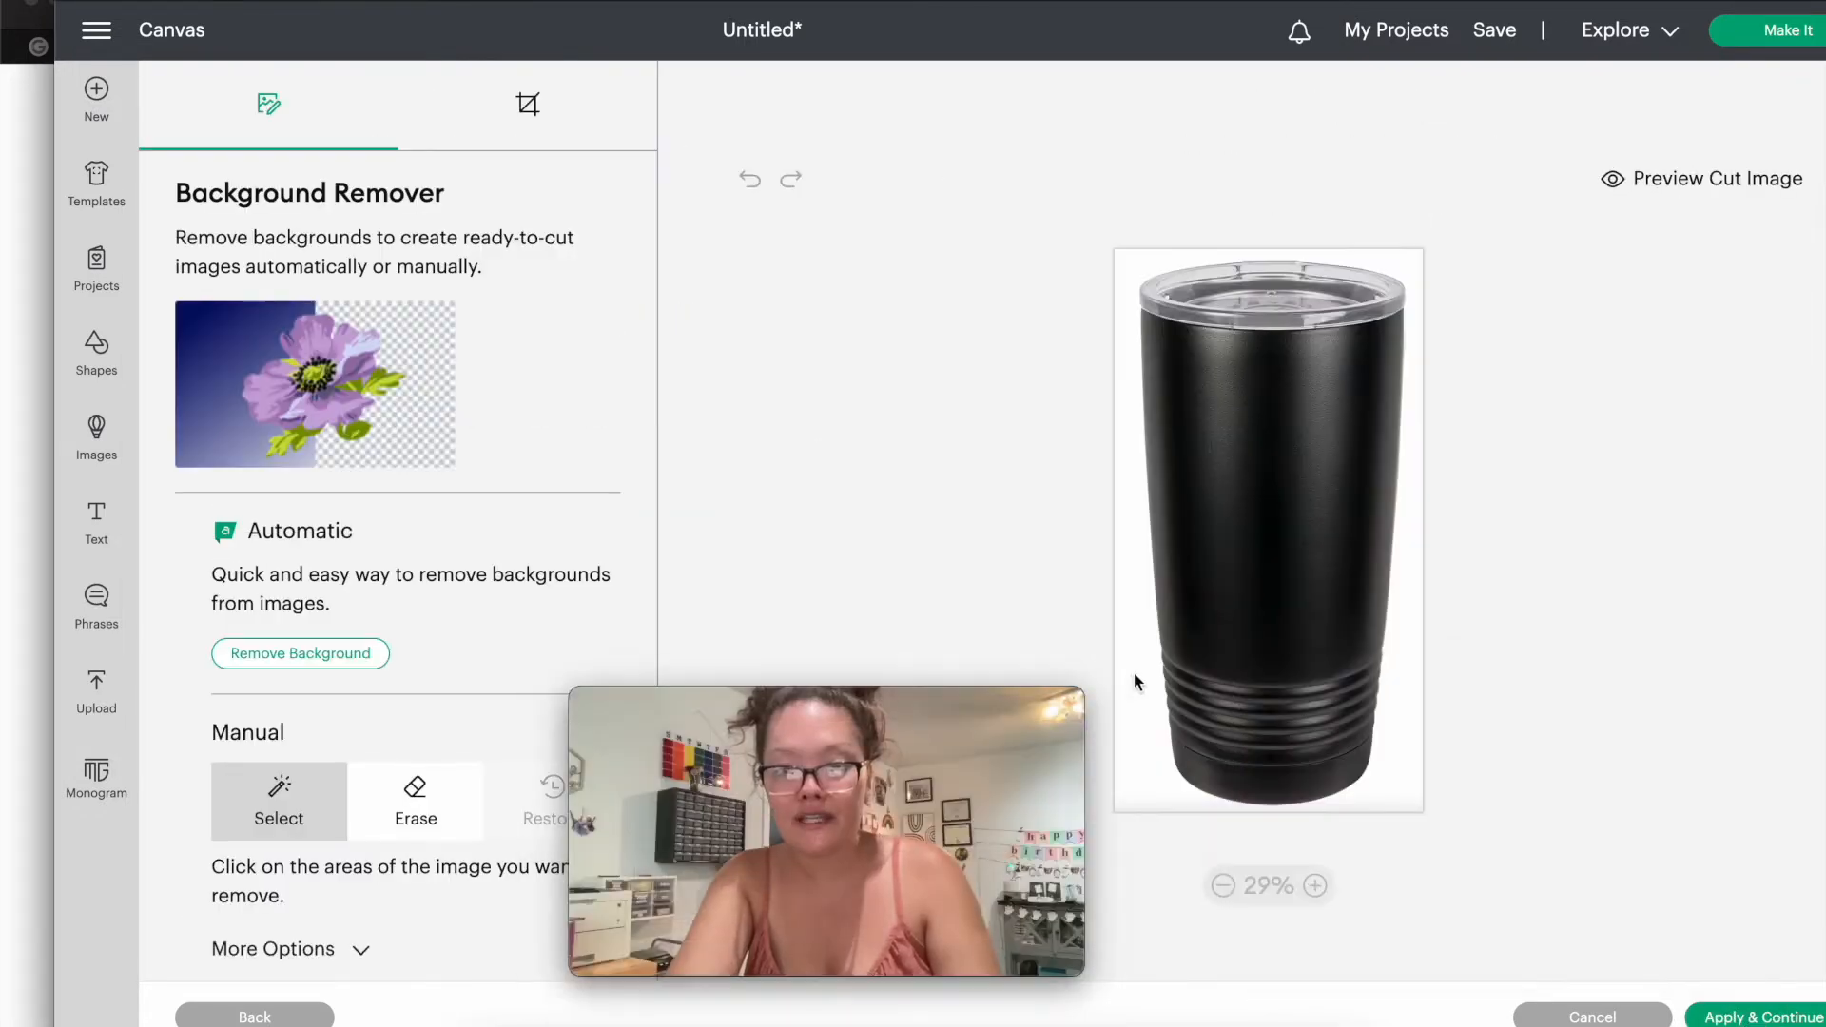
click(1700, 186)
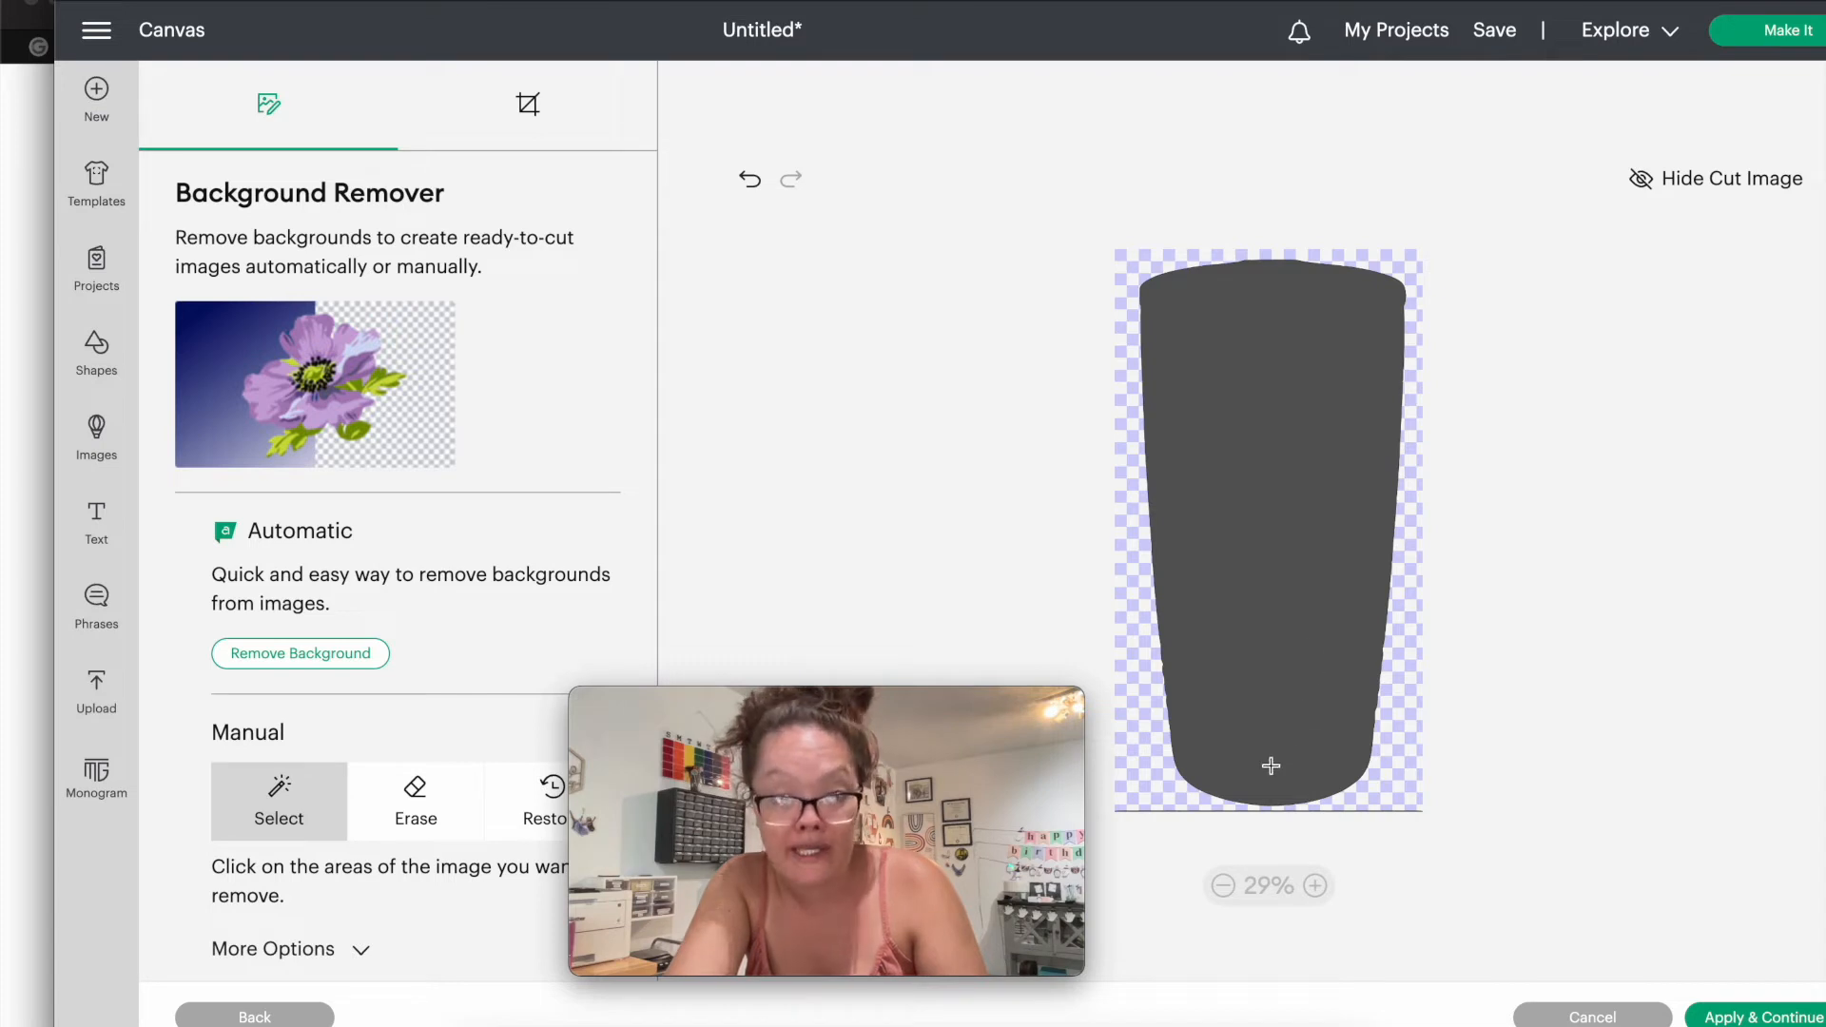
click(403, 799)
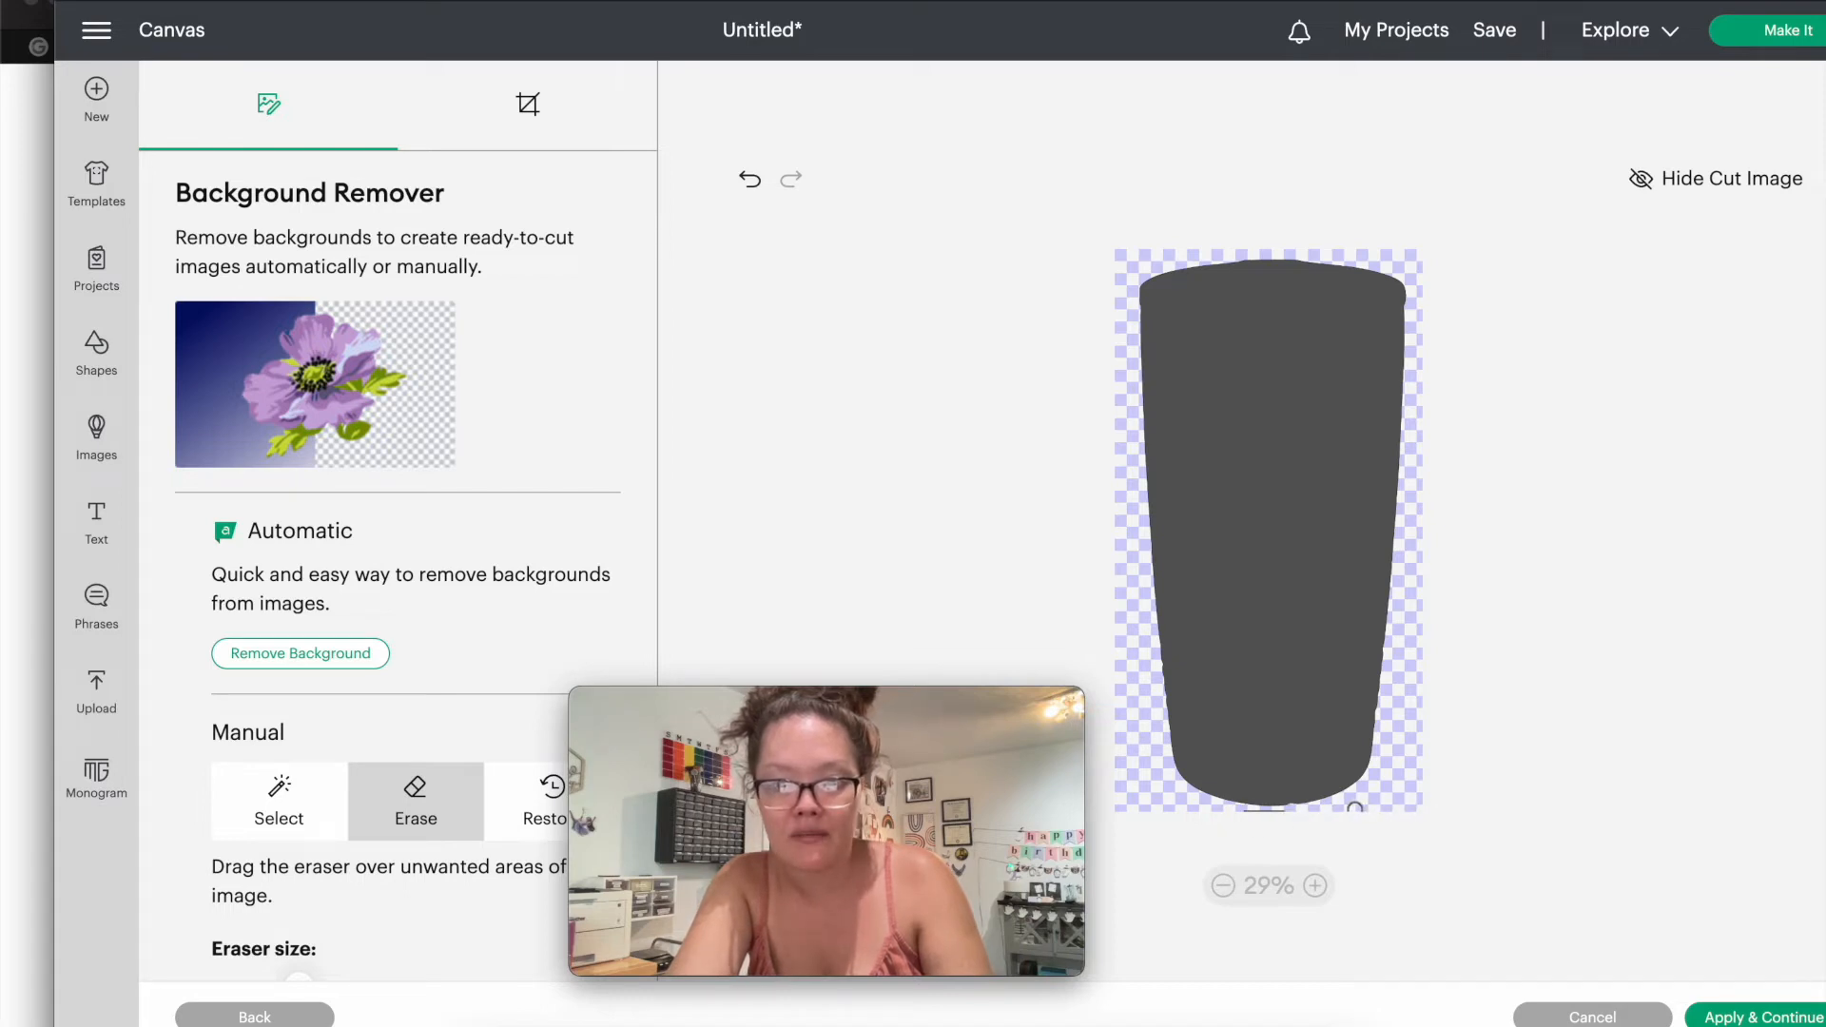
click(1314, 887)
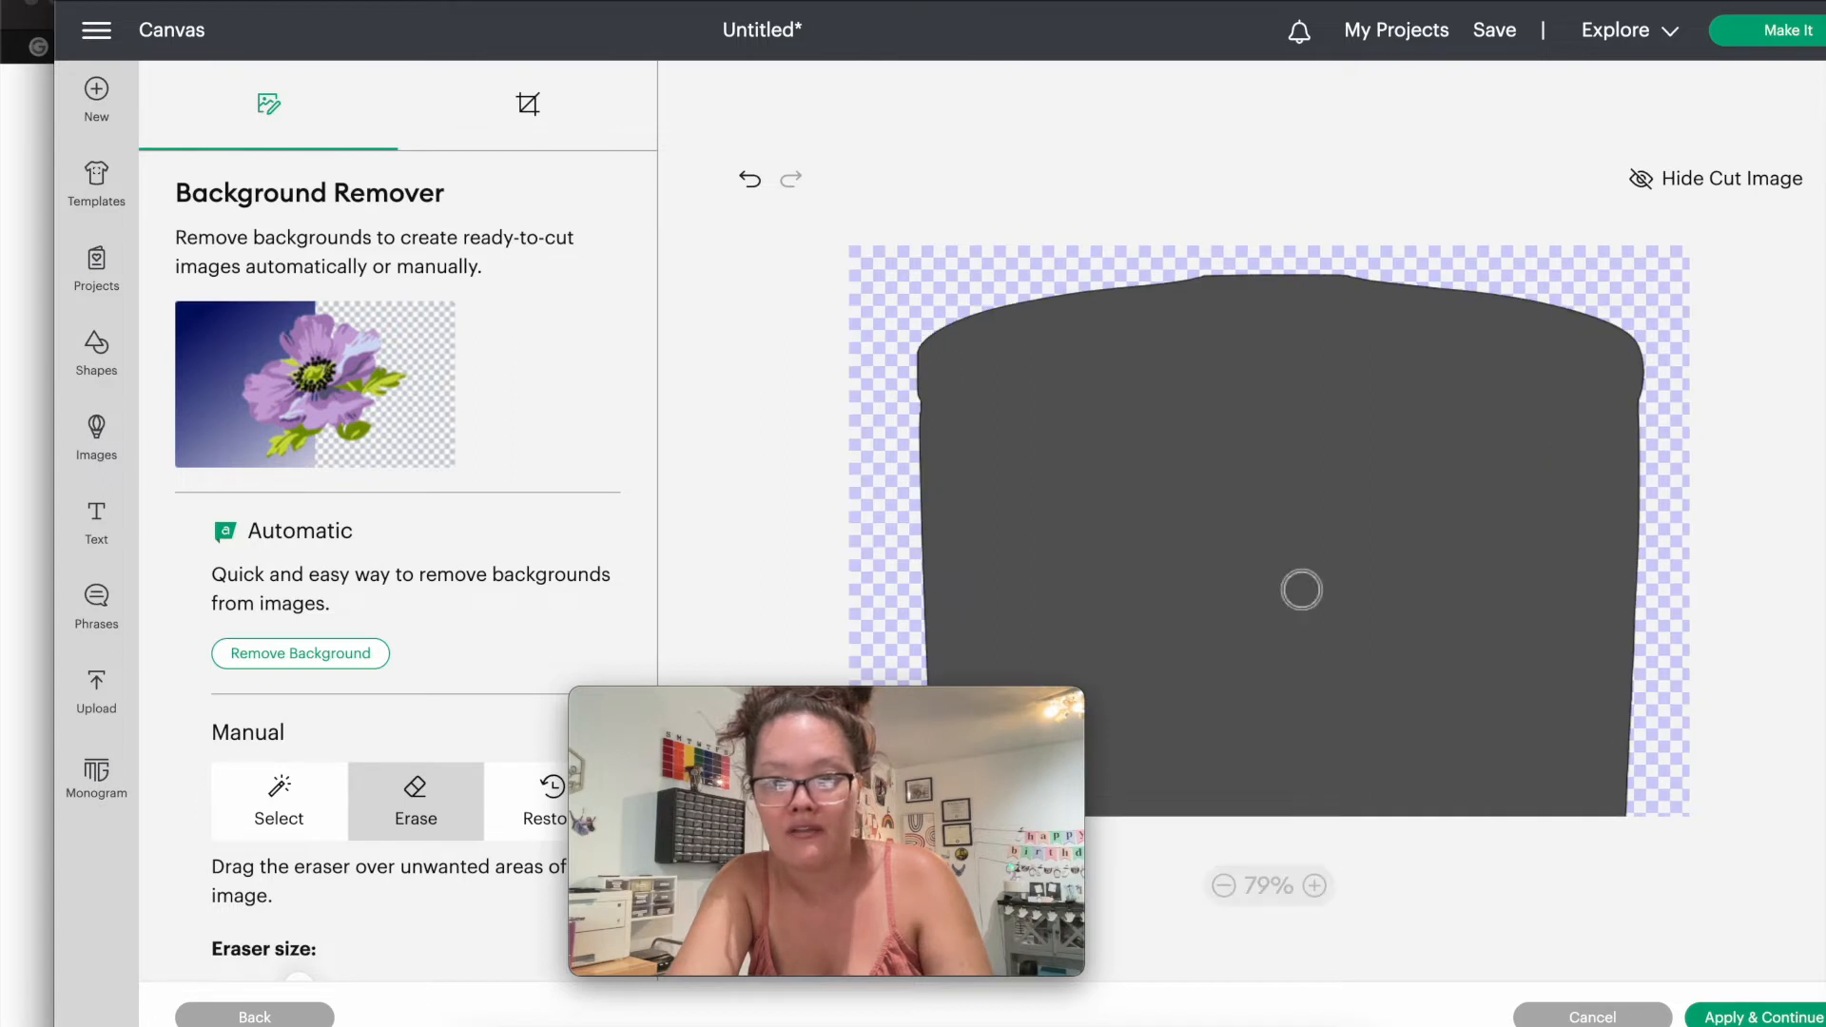
scroll(1297, 592, down, 5)
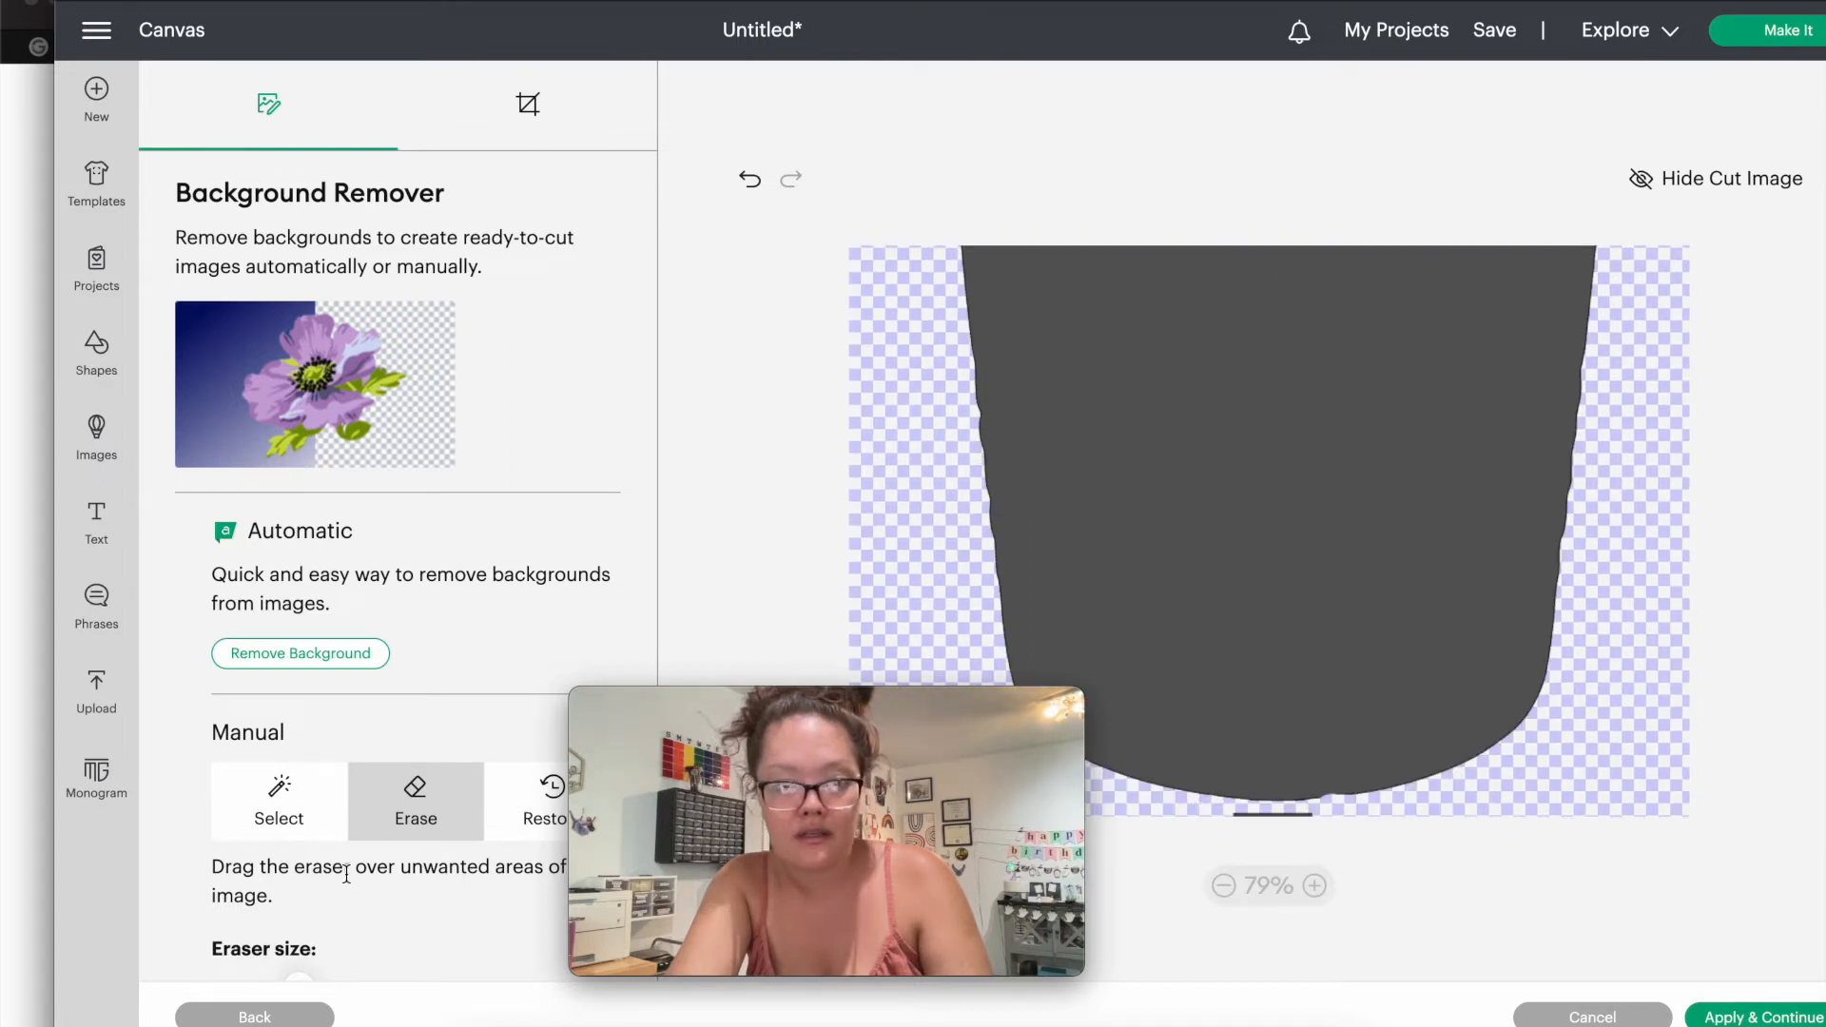
scroll(342, 865, down, 1)
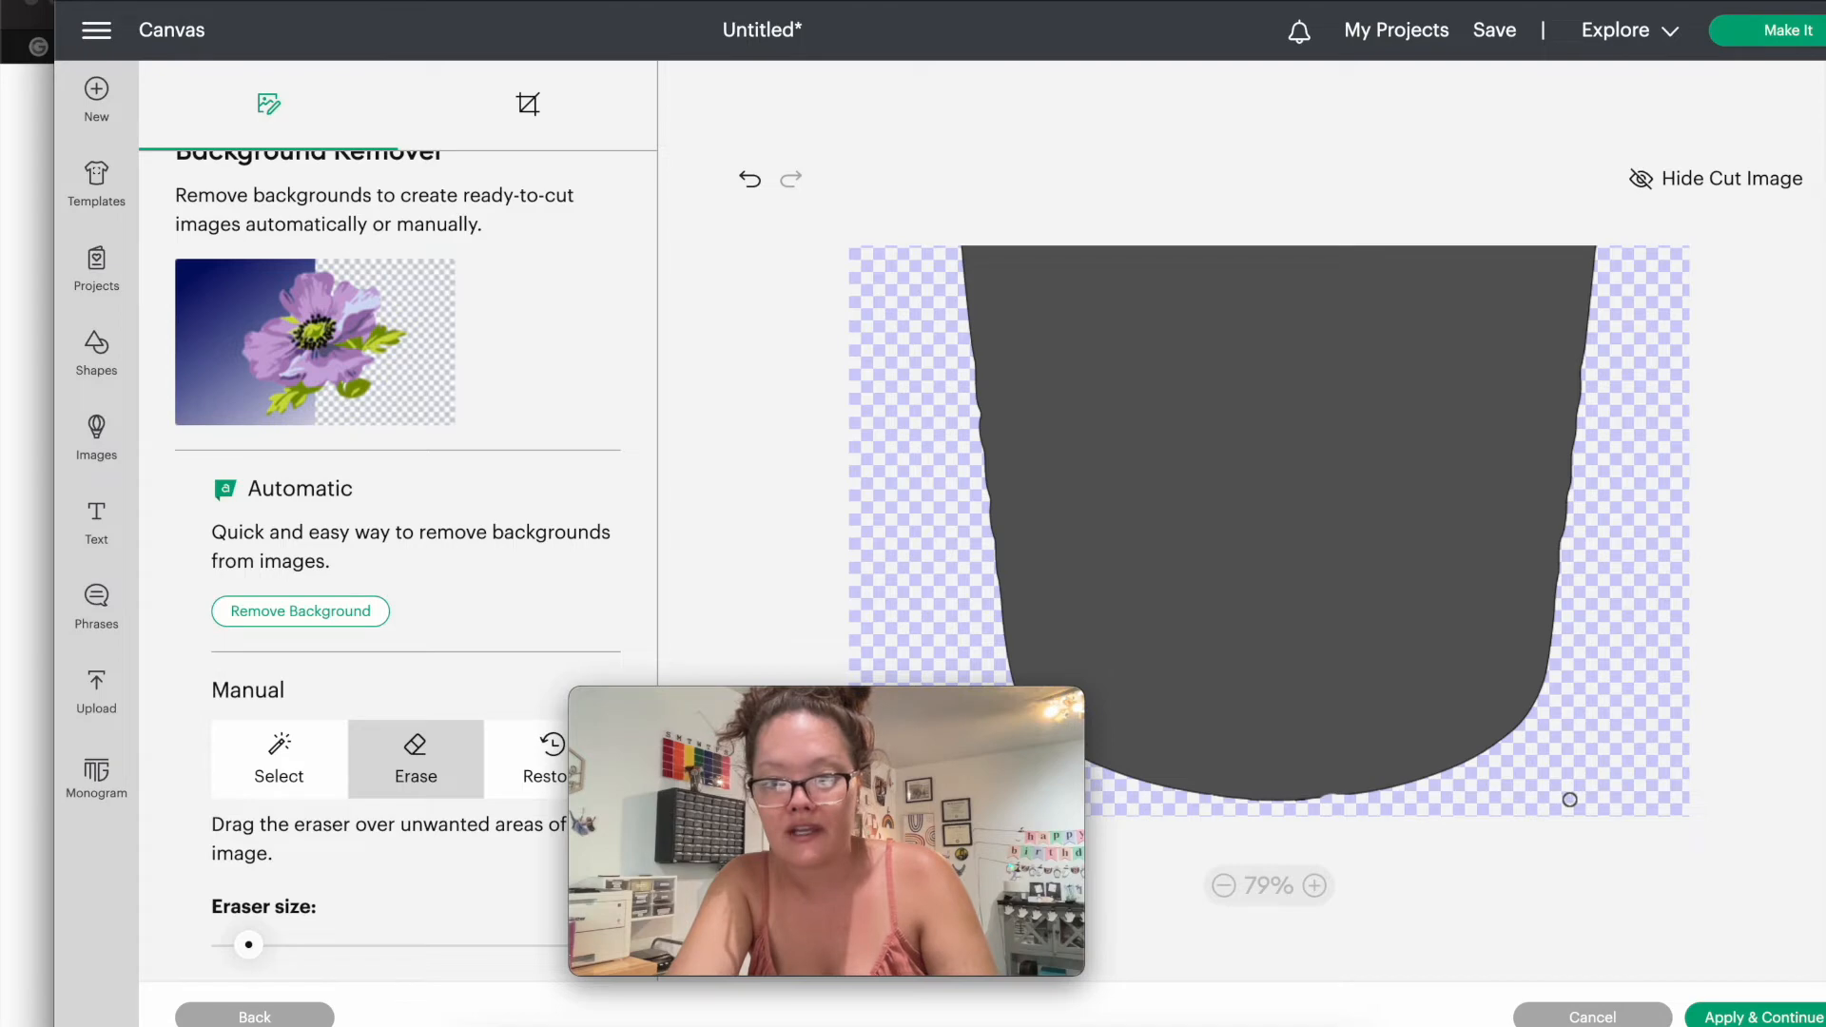
Step: Apply the cleanup and upload the tumbler as a Print Then Cut image named "20 oz tumbler black"
click(1722, 1017)
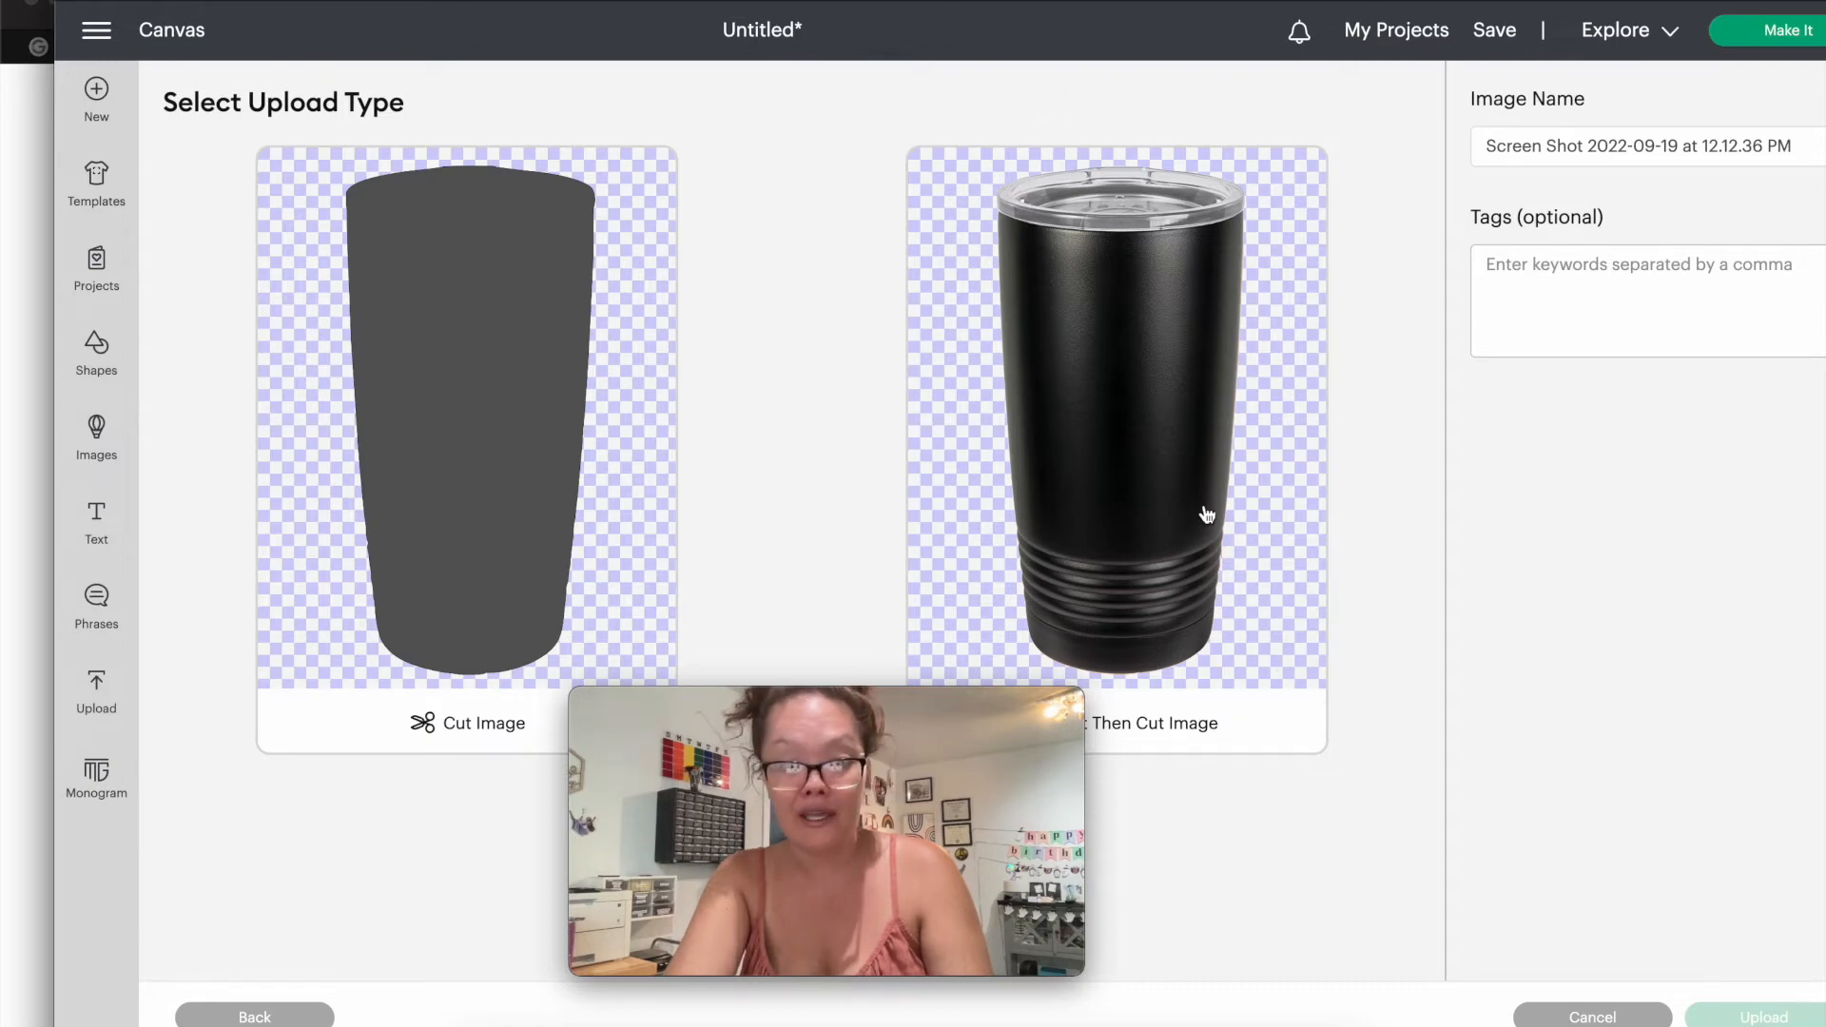
click(1162, 441)
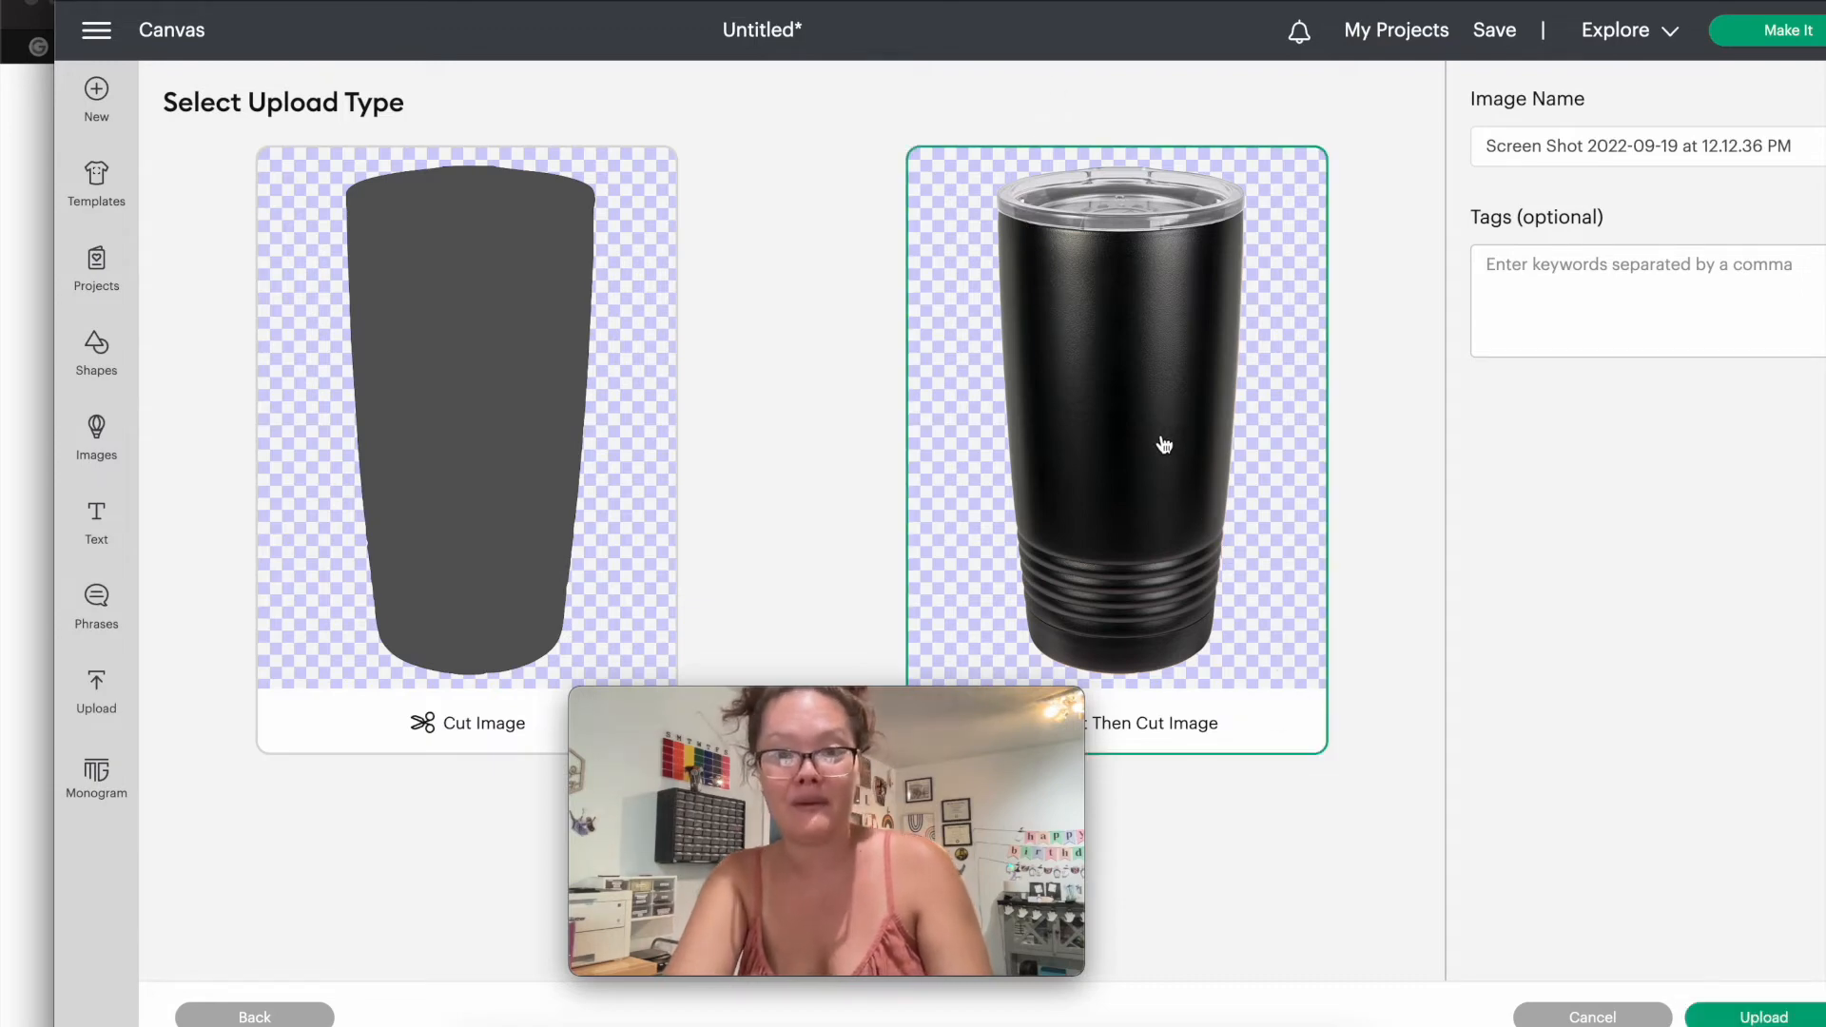
click(1638, 151)
key(ctrl+a)
text(20 oz tumbler)
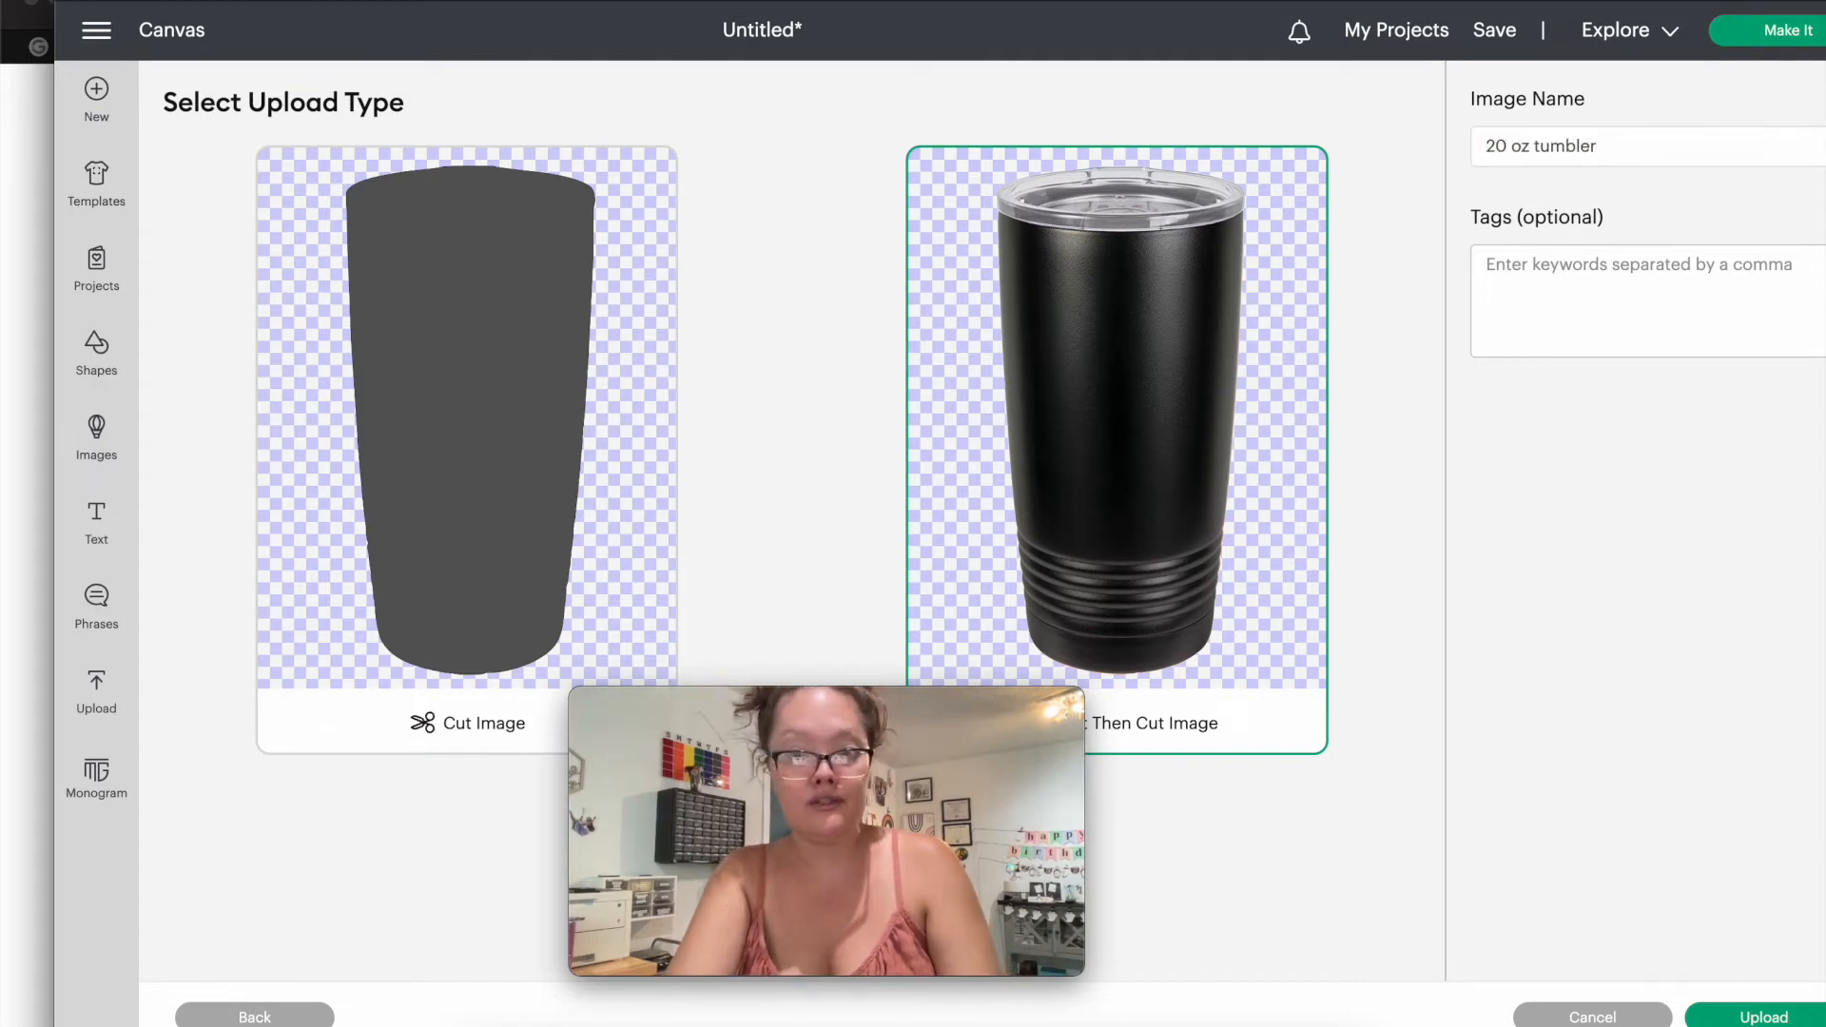
text( black)
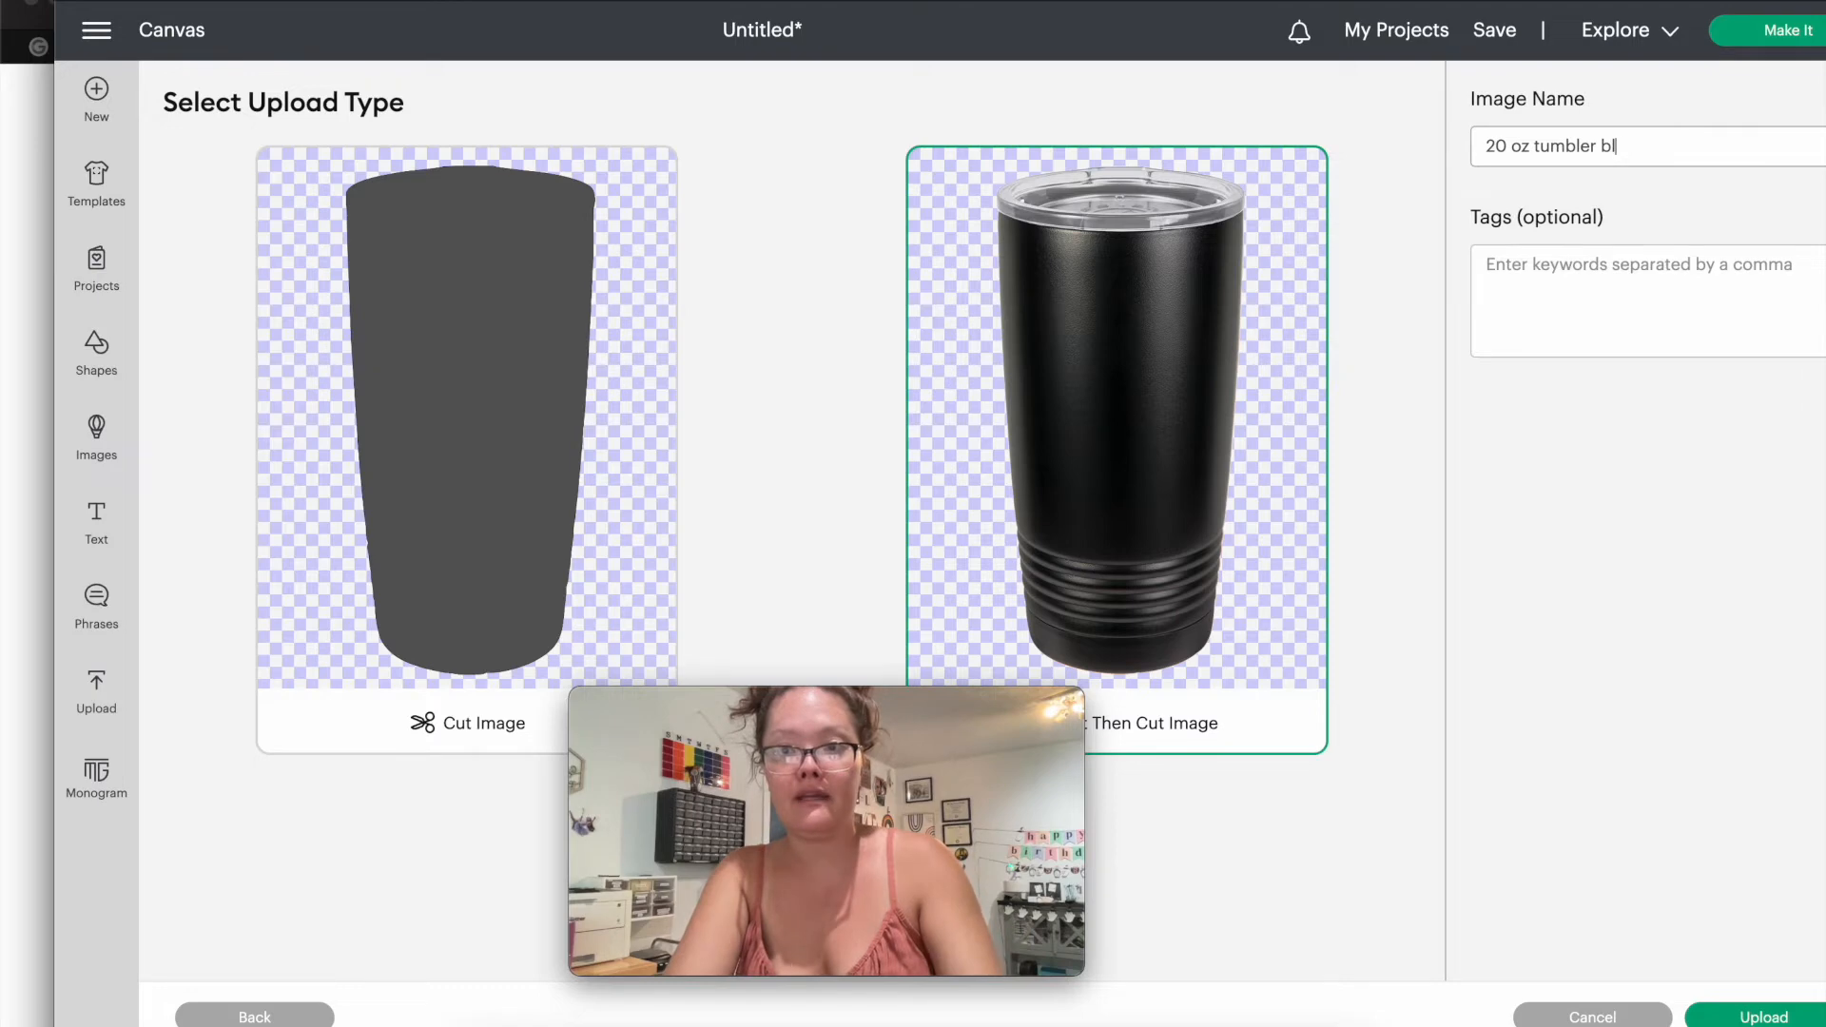
click(1722, 1014)
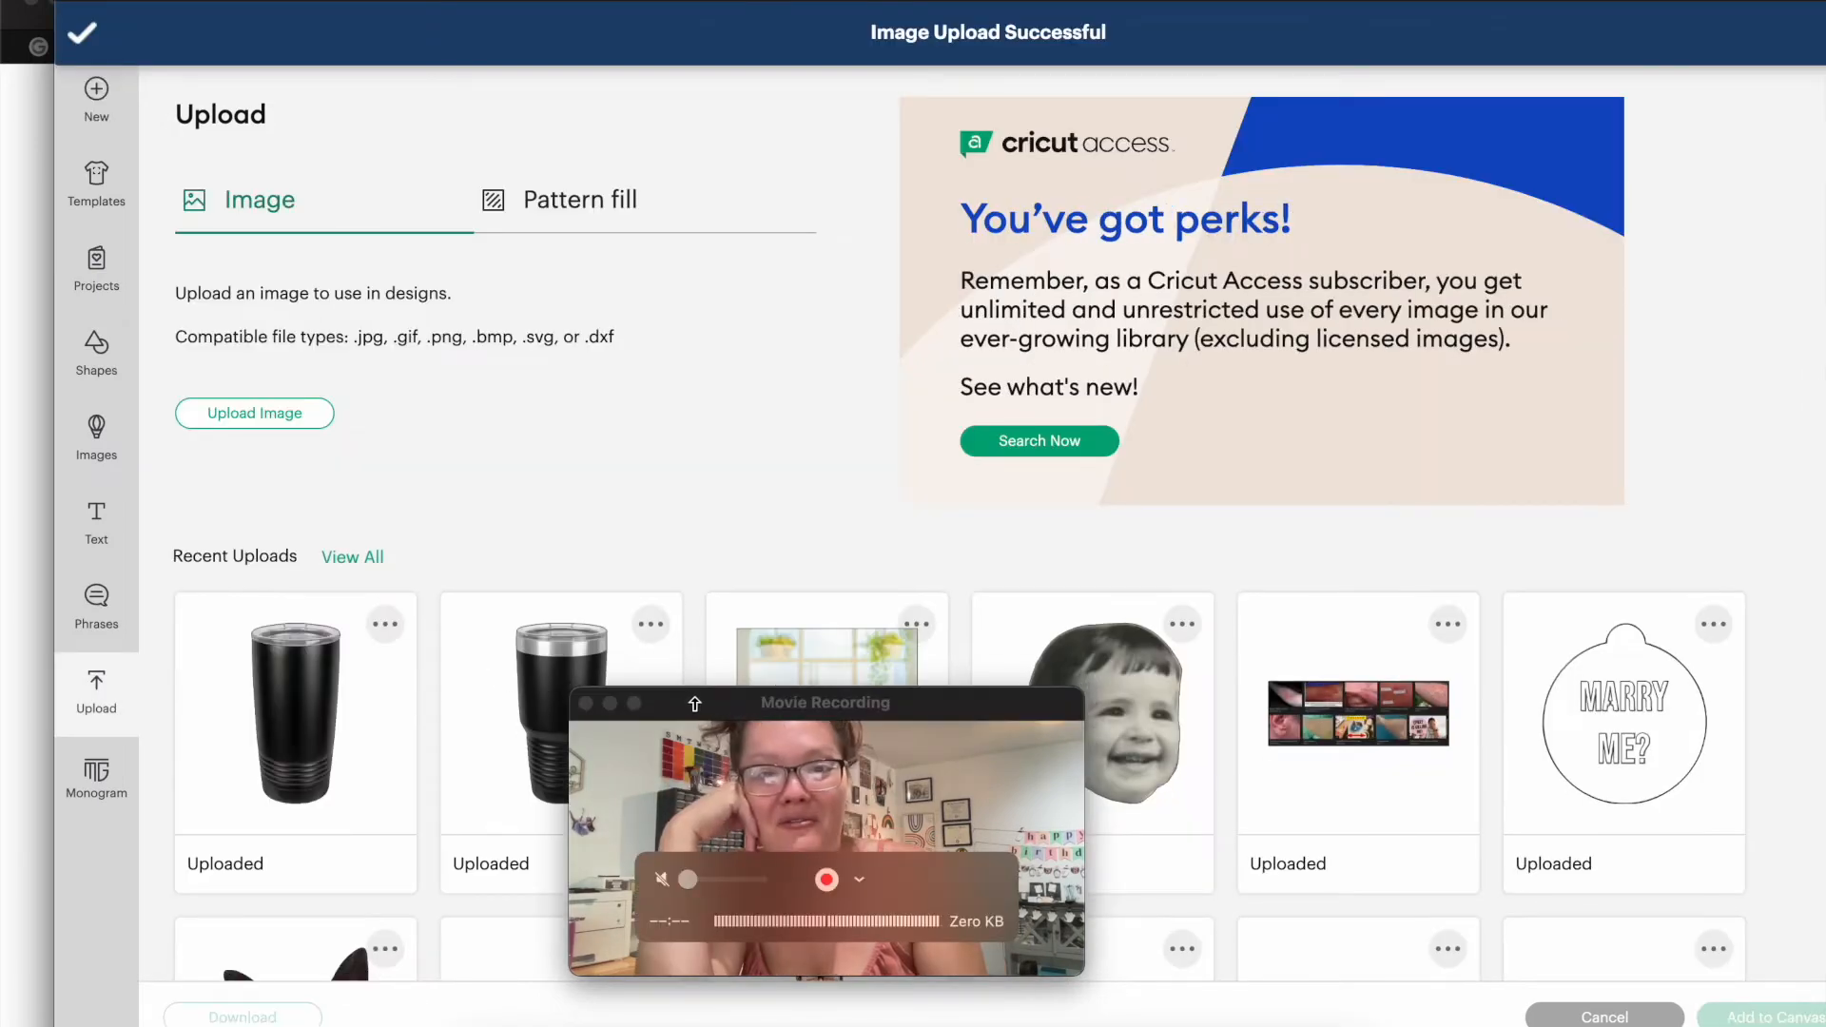
Step: Switch to the browser and show the image search results for "chrome background"
drag(694, 704, 1110, 694)
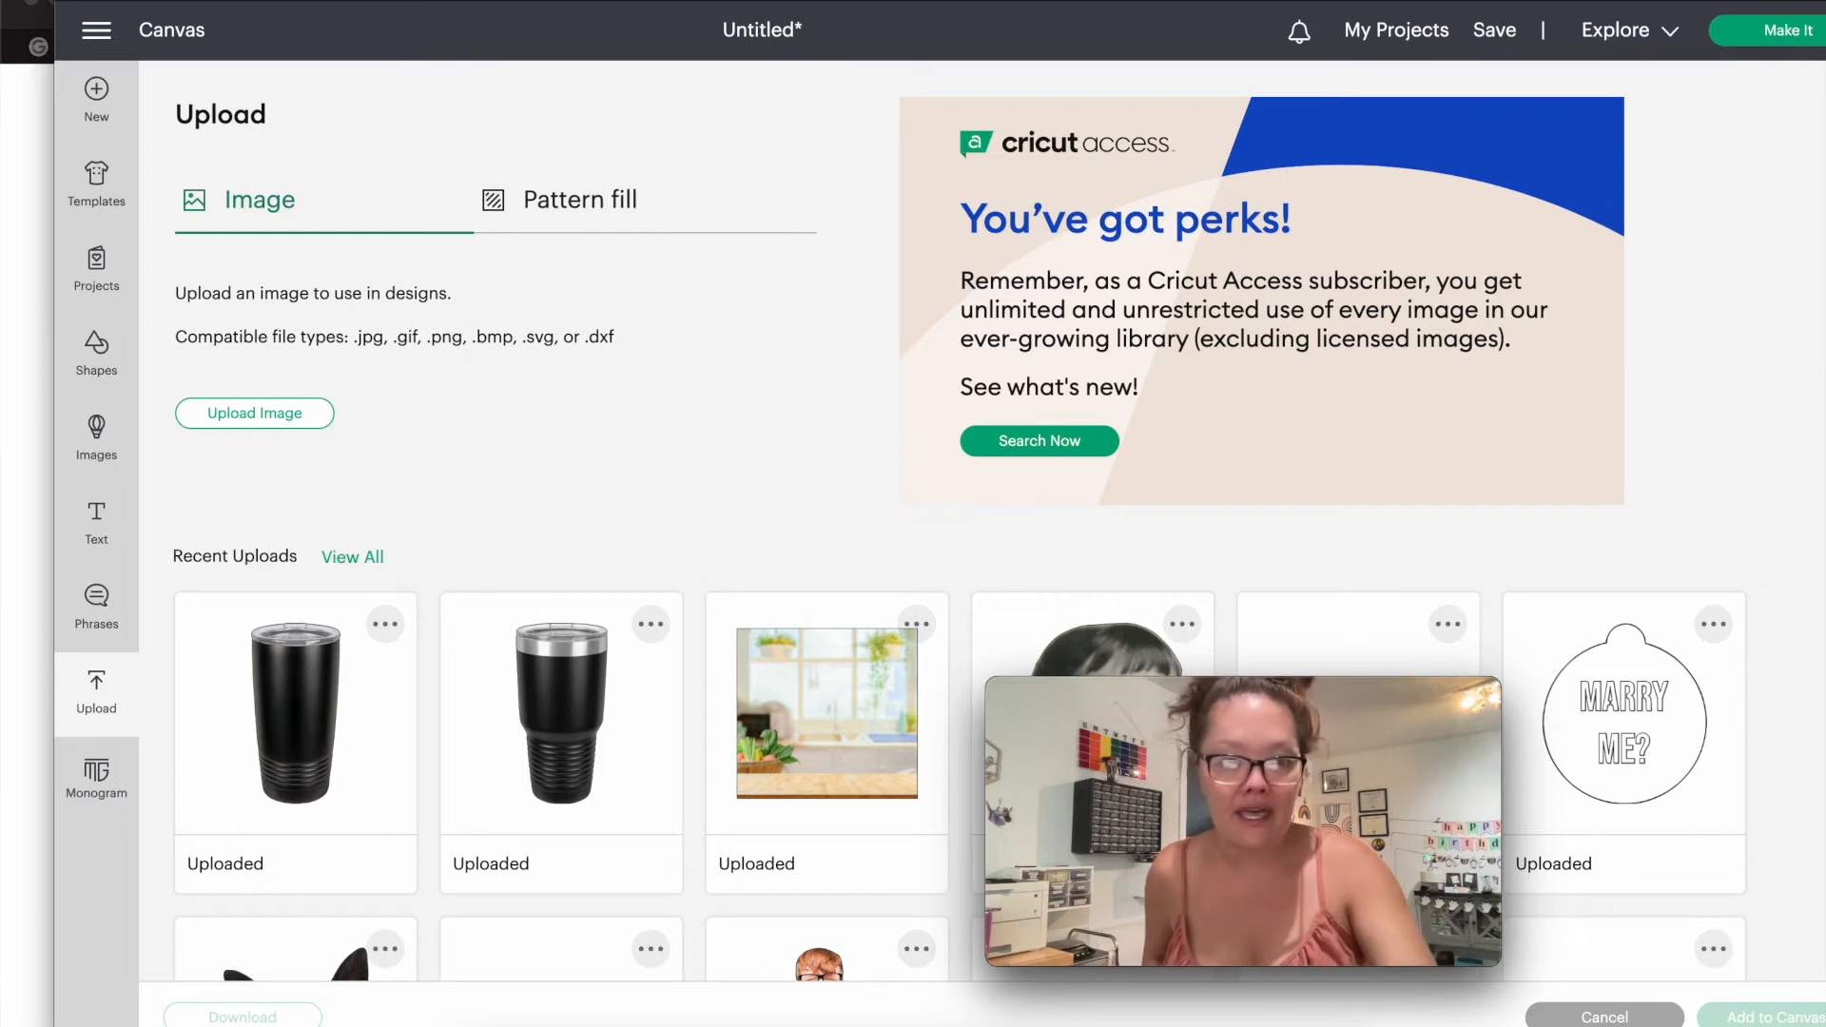
click(3, 98)
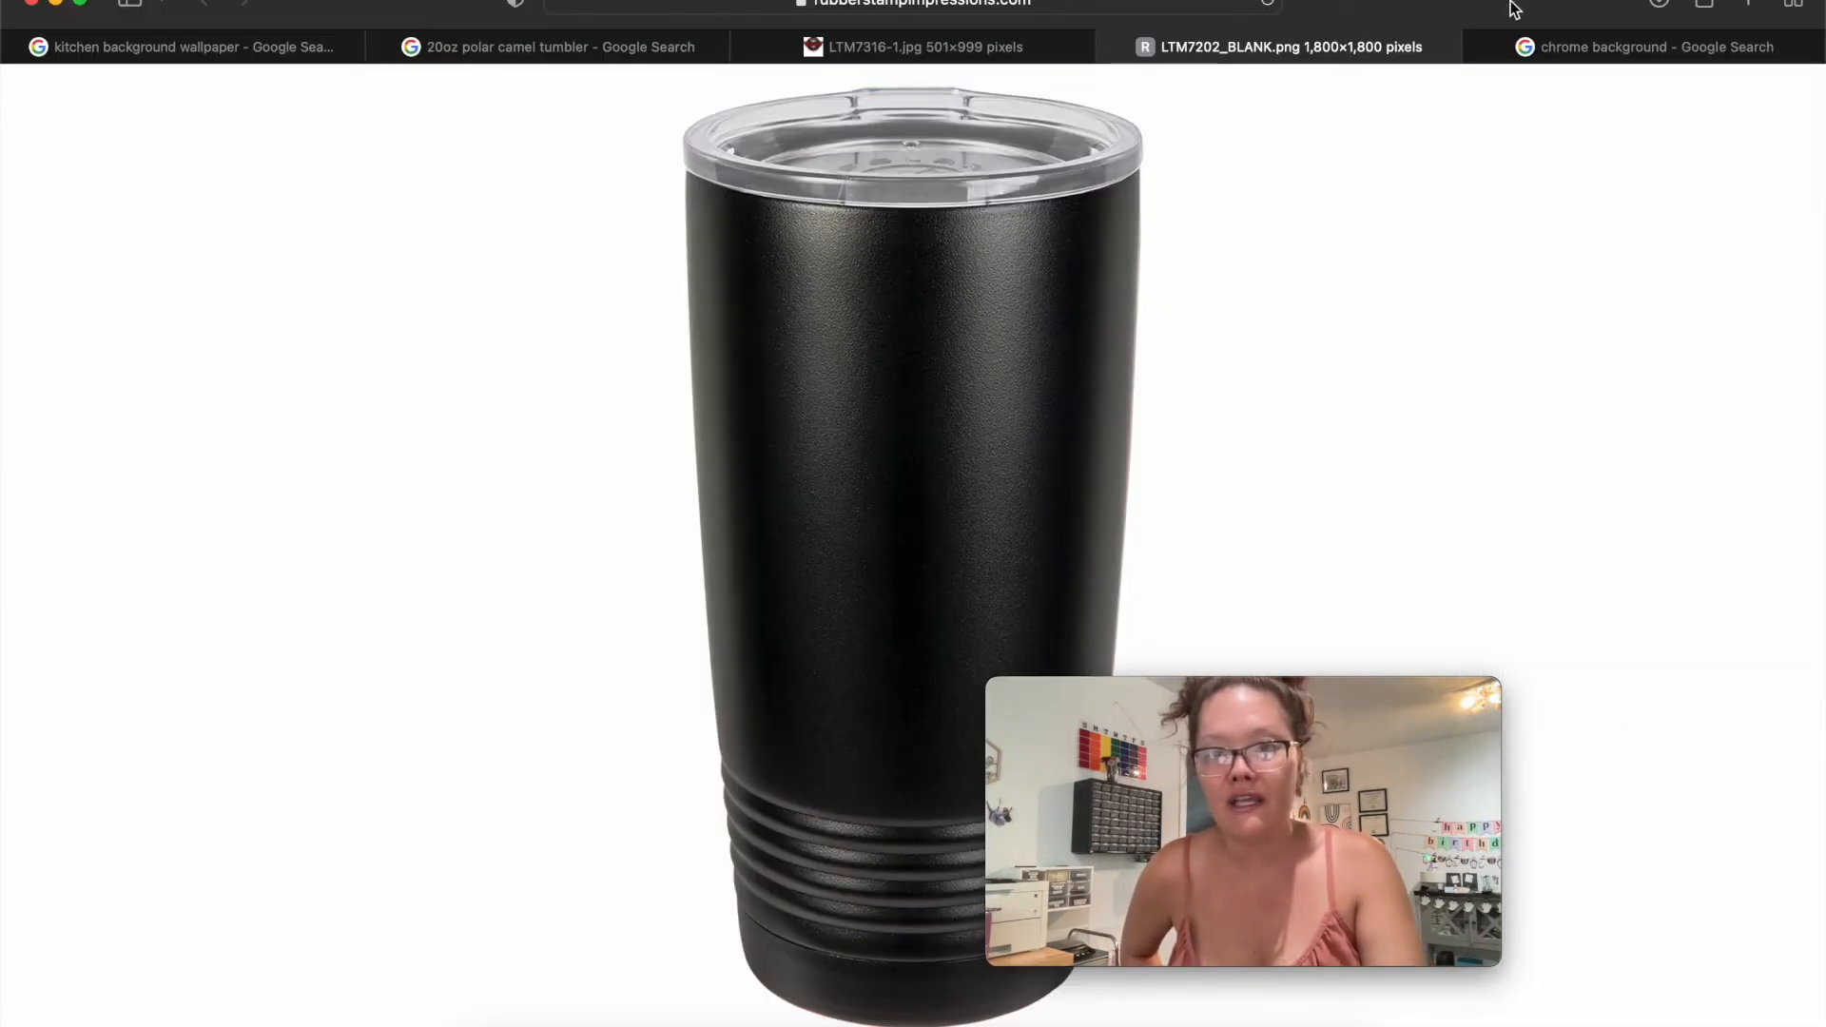
click(1583, 44)
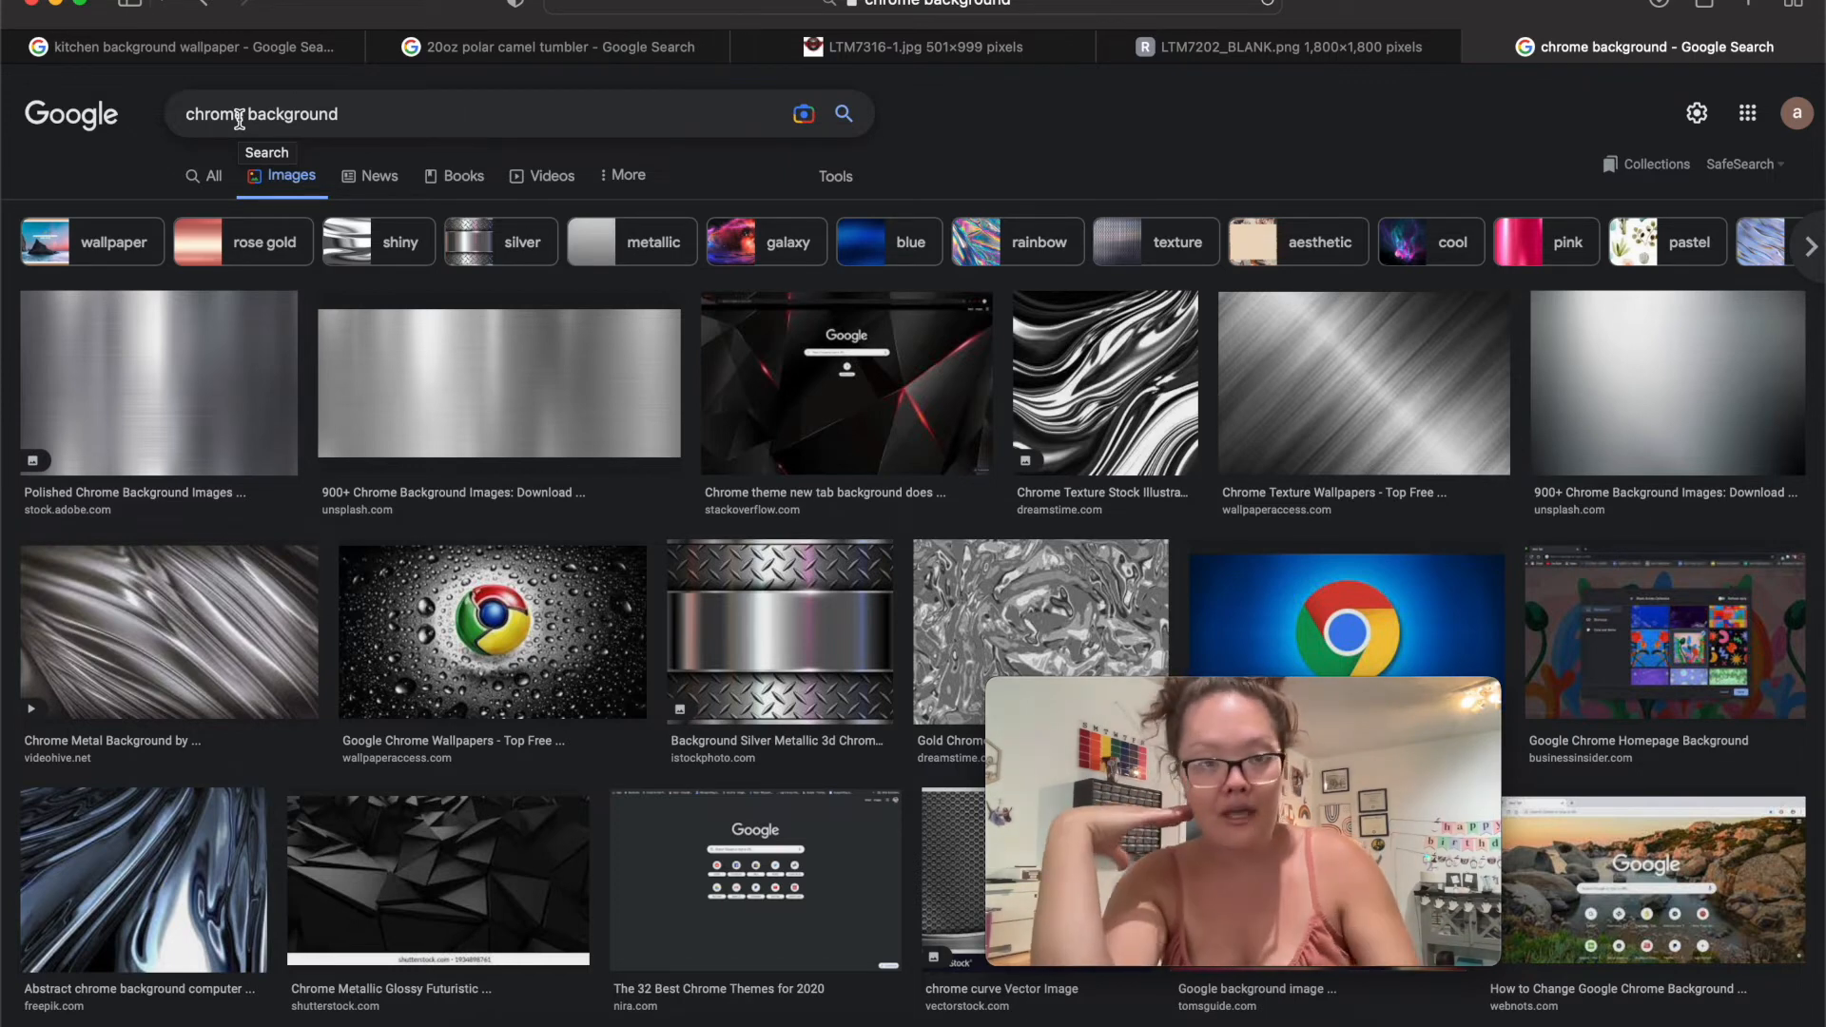
Step: Compare the first chrome backgrounds, pick the wide brushed one from unsplash.com and open its image by itself in a new tab
click(222, 372)
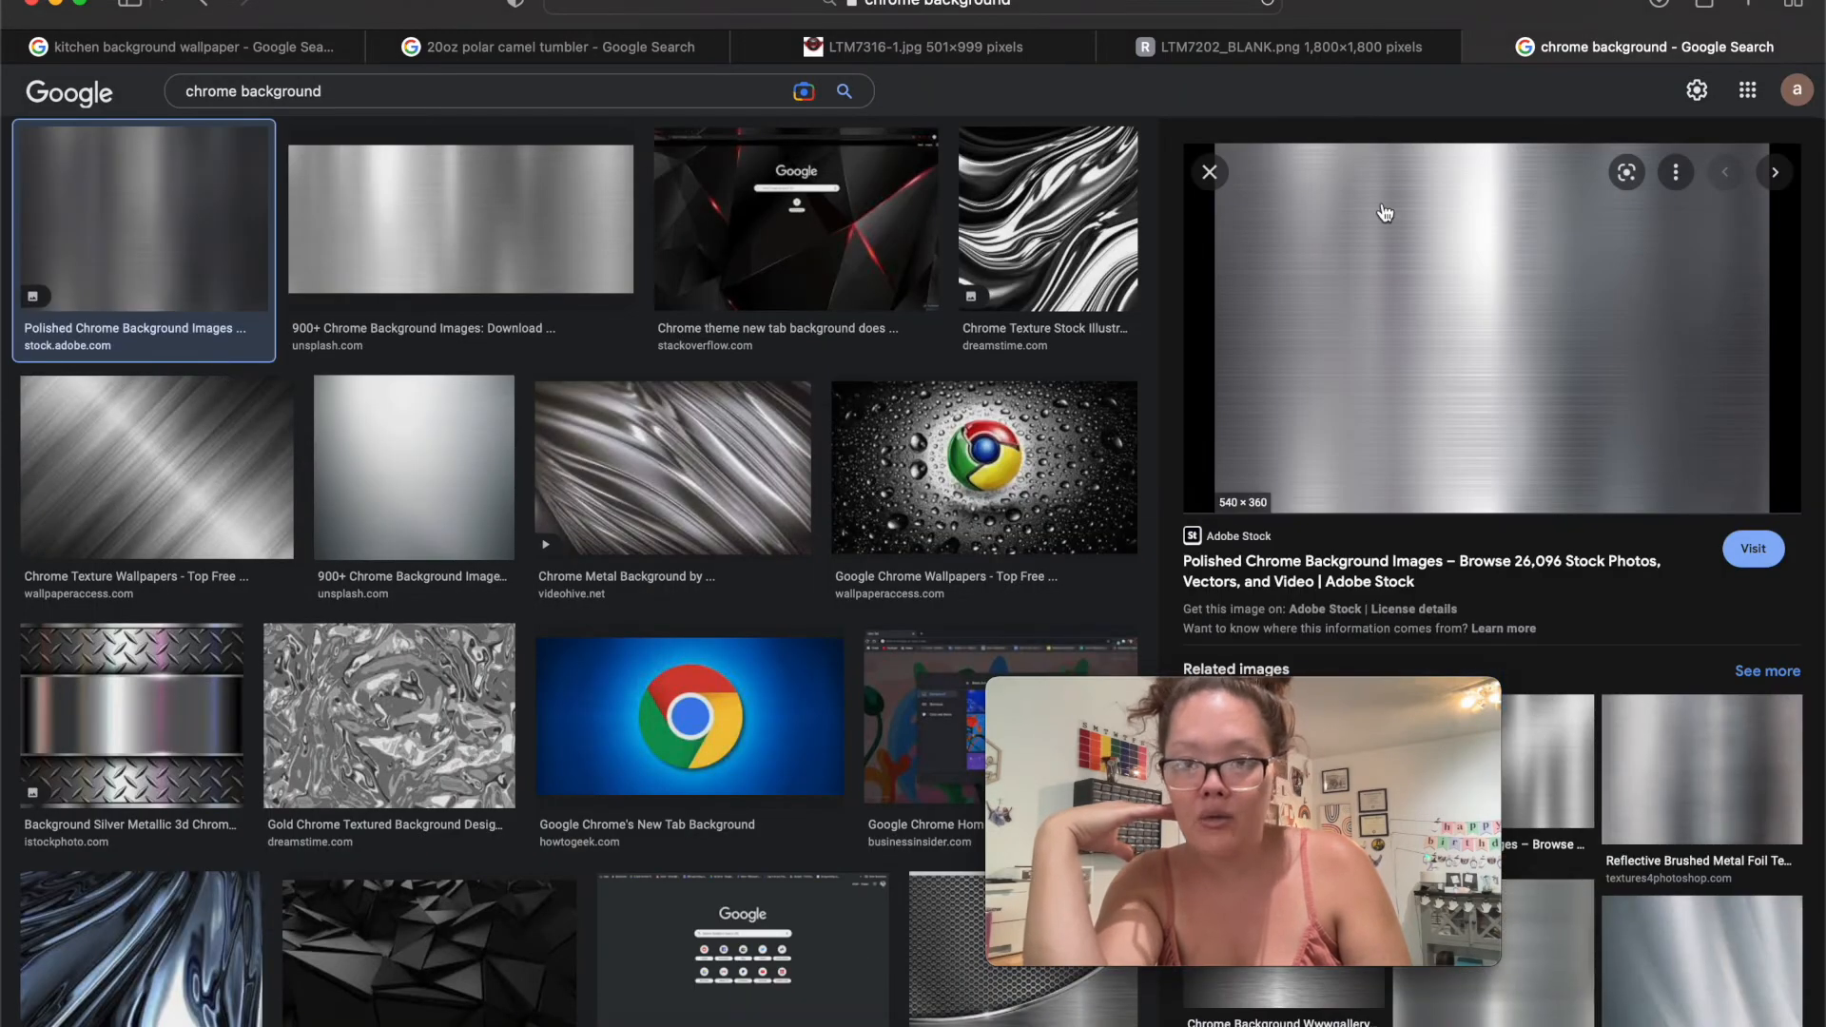
click(443, 218)
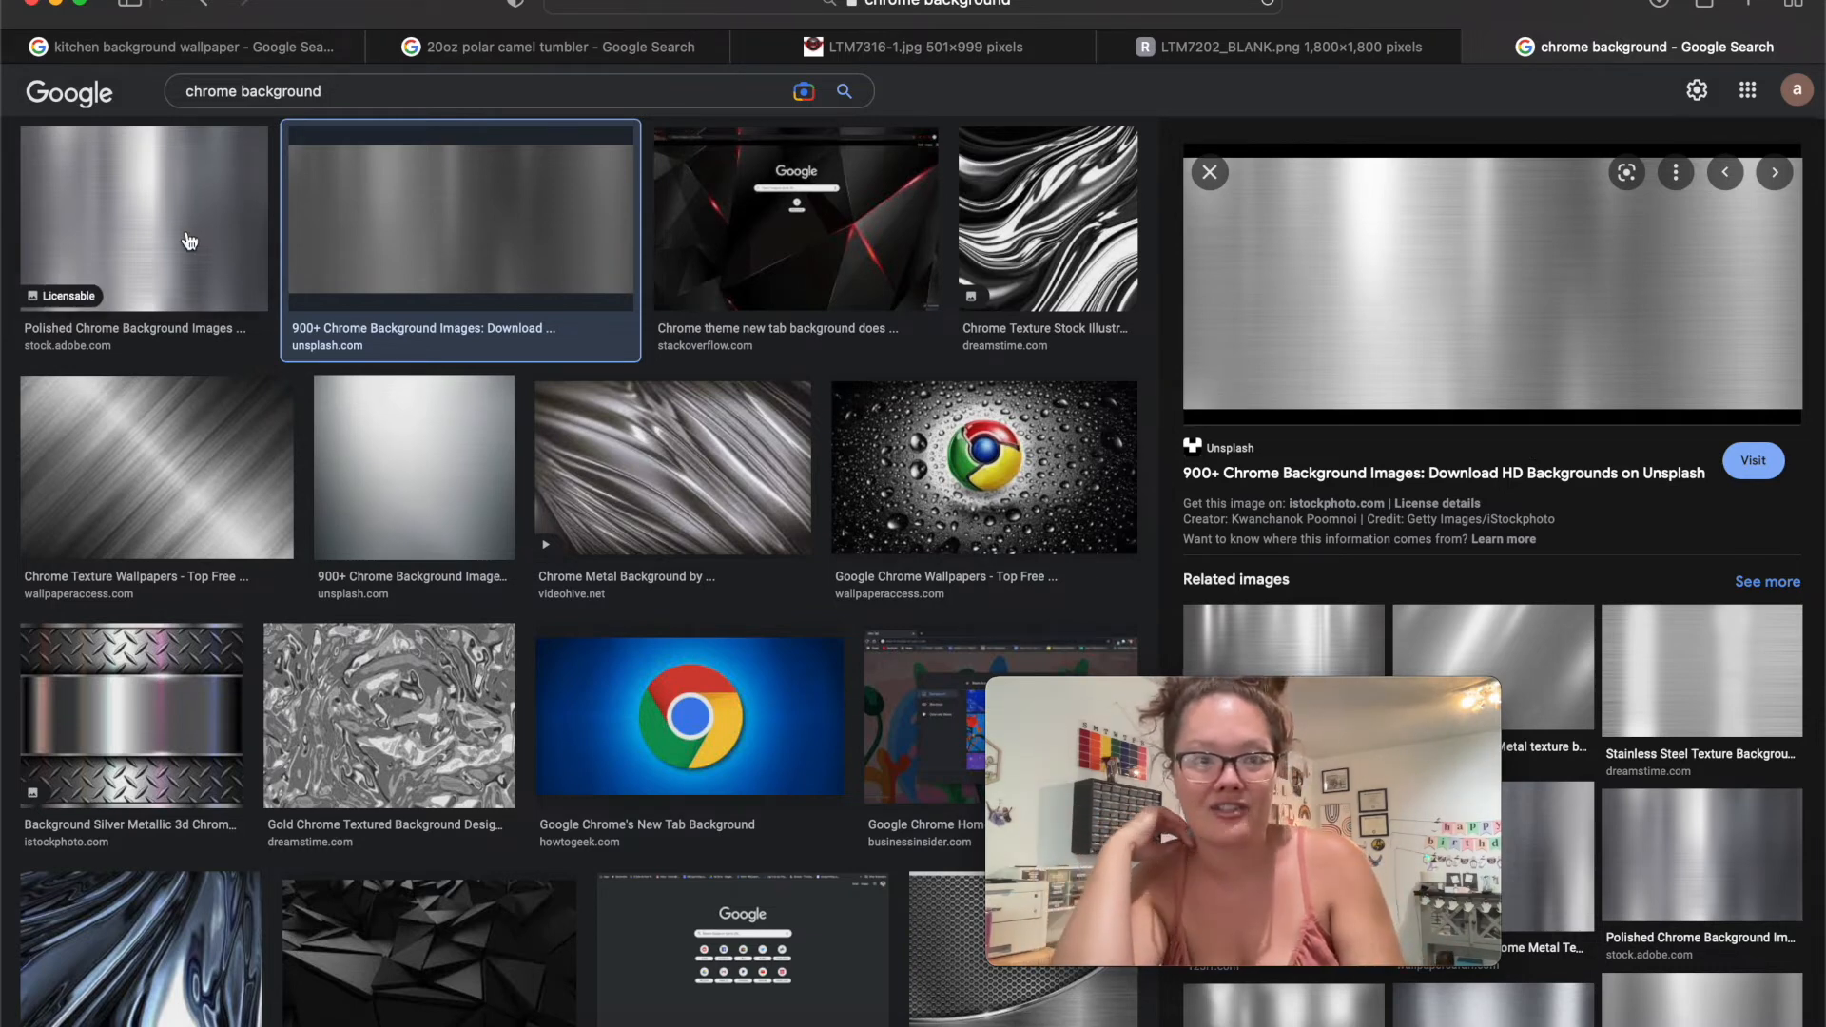
right_click(1490, 333)
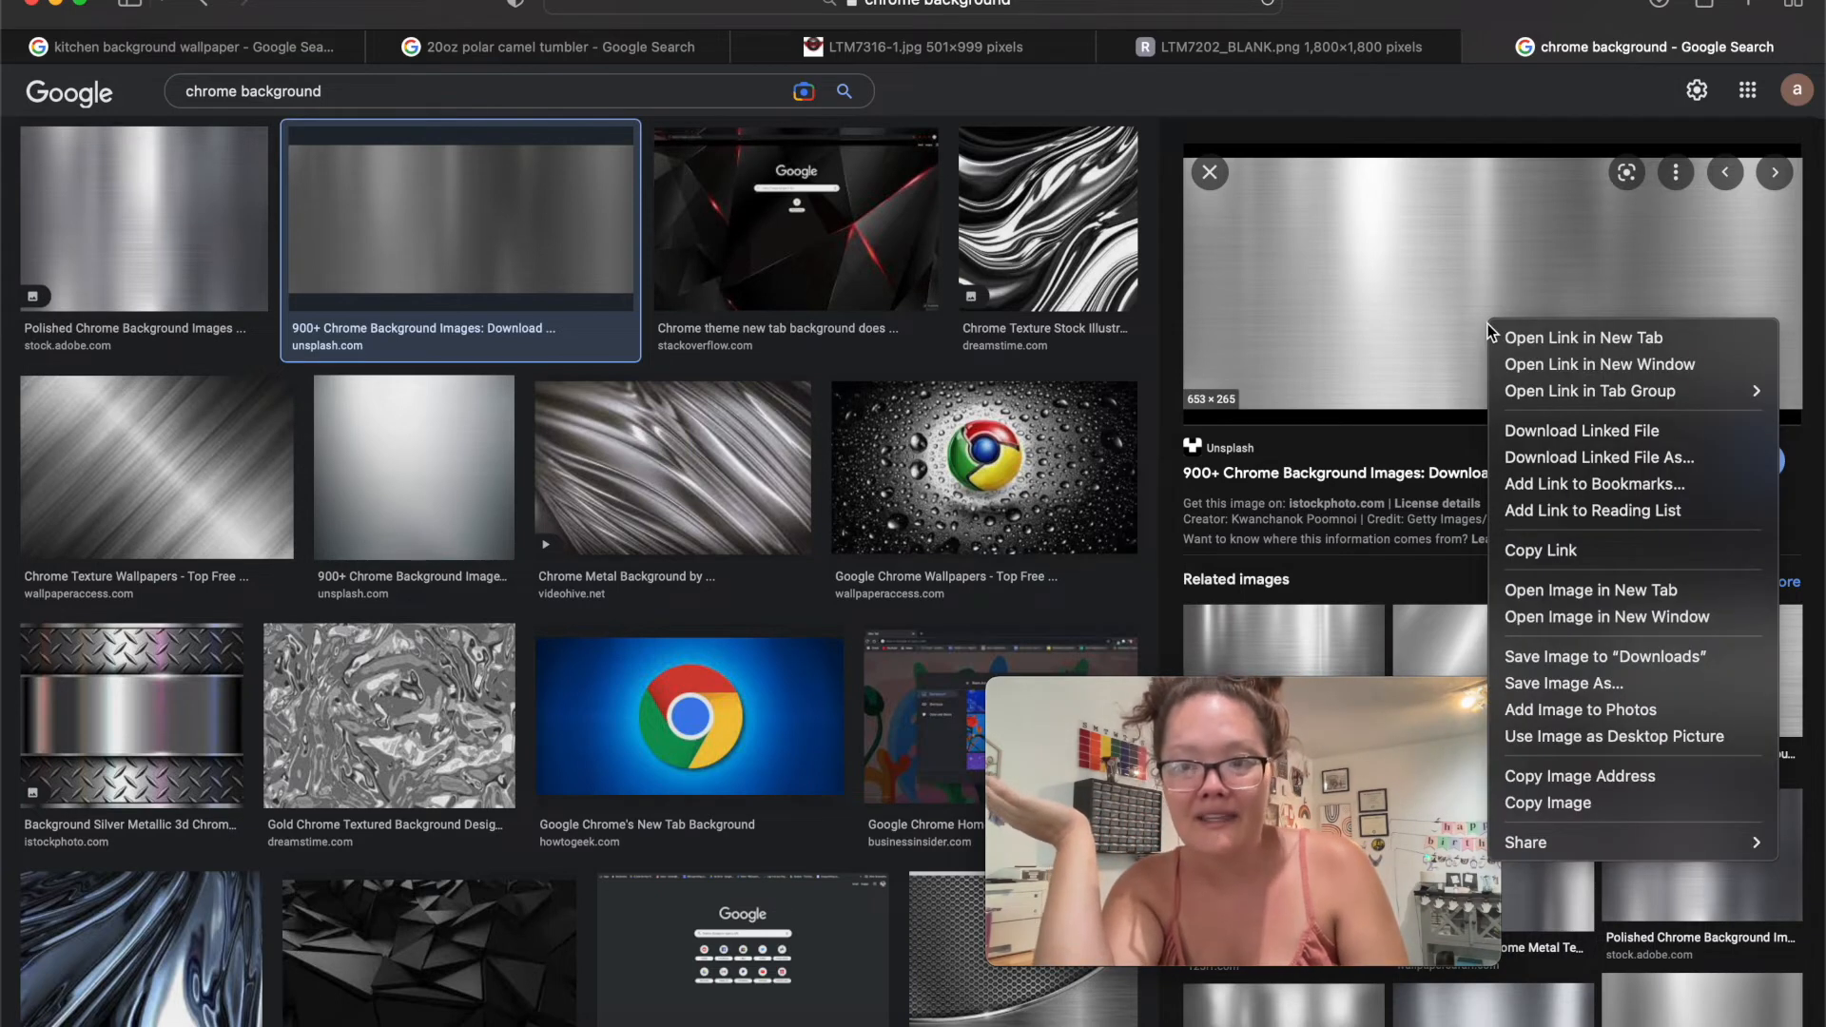
click(1537, 590)
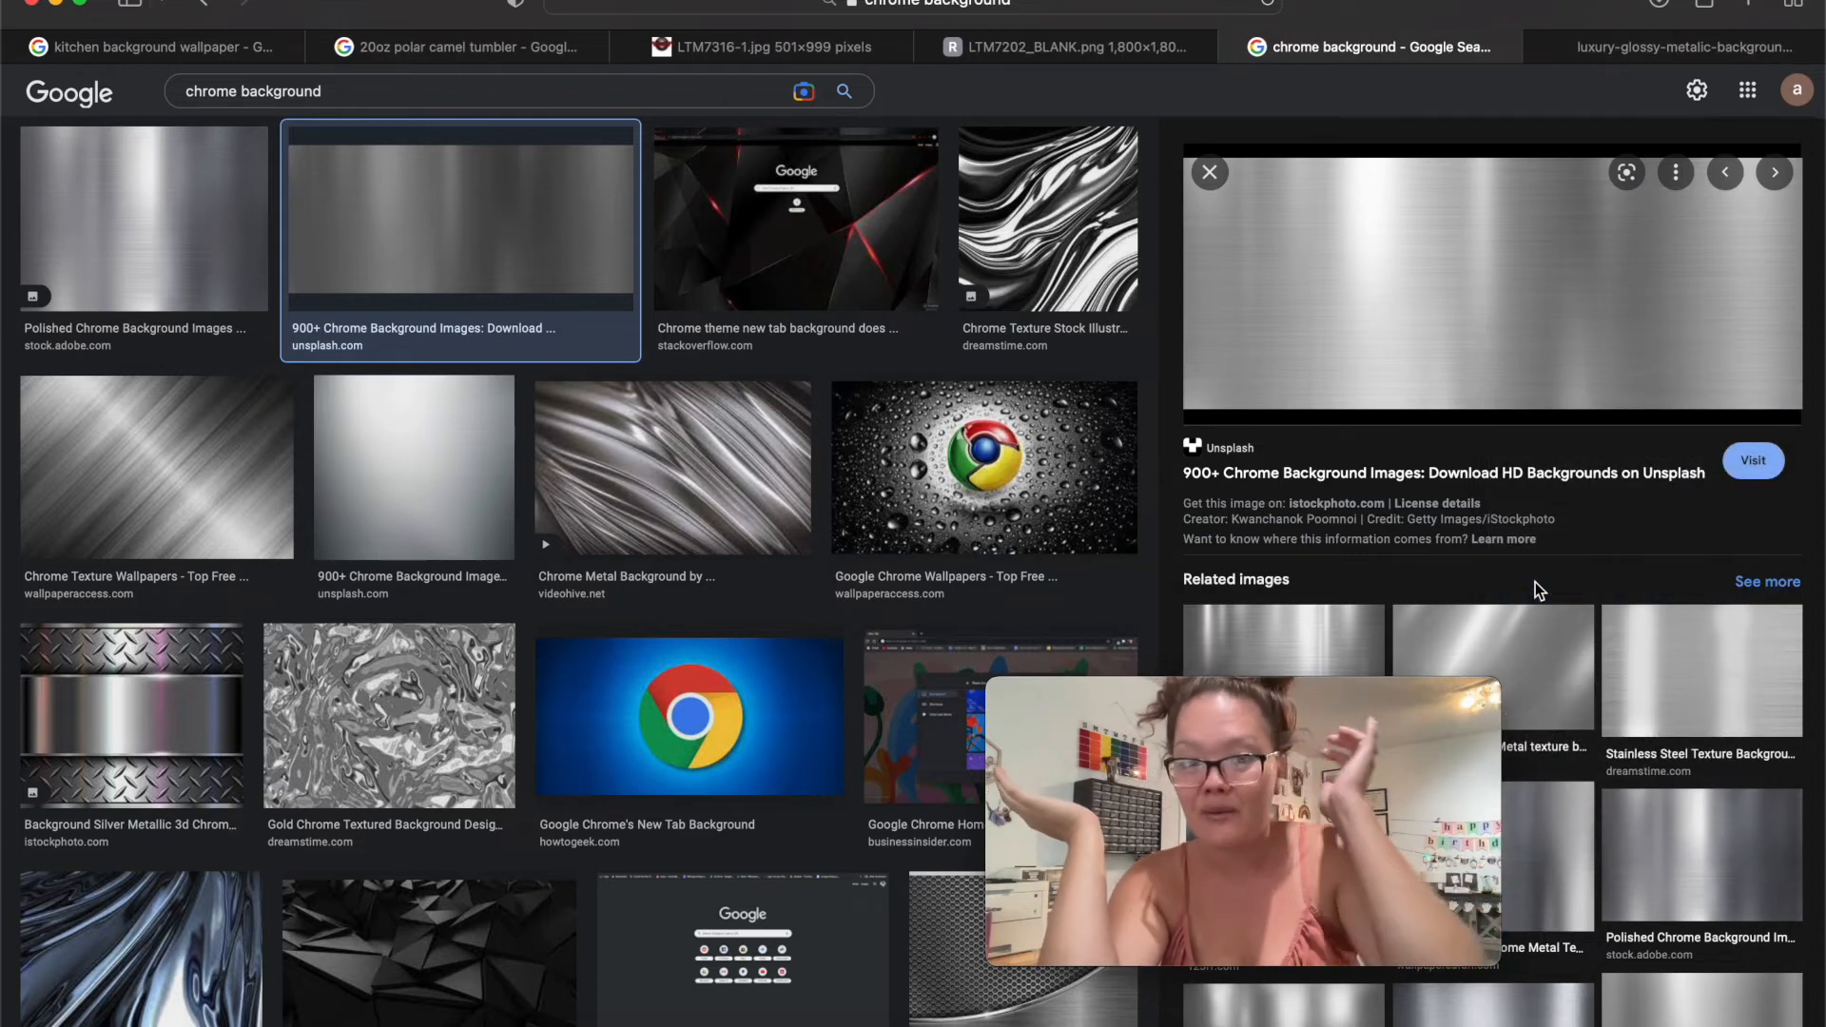
Step: Open the full-size brushed chrome image, enlarge it and capture a screenshot of just the chrome area
click(1737, 45)
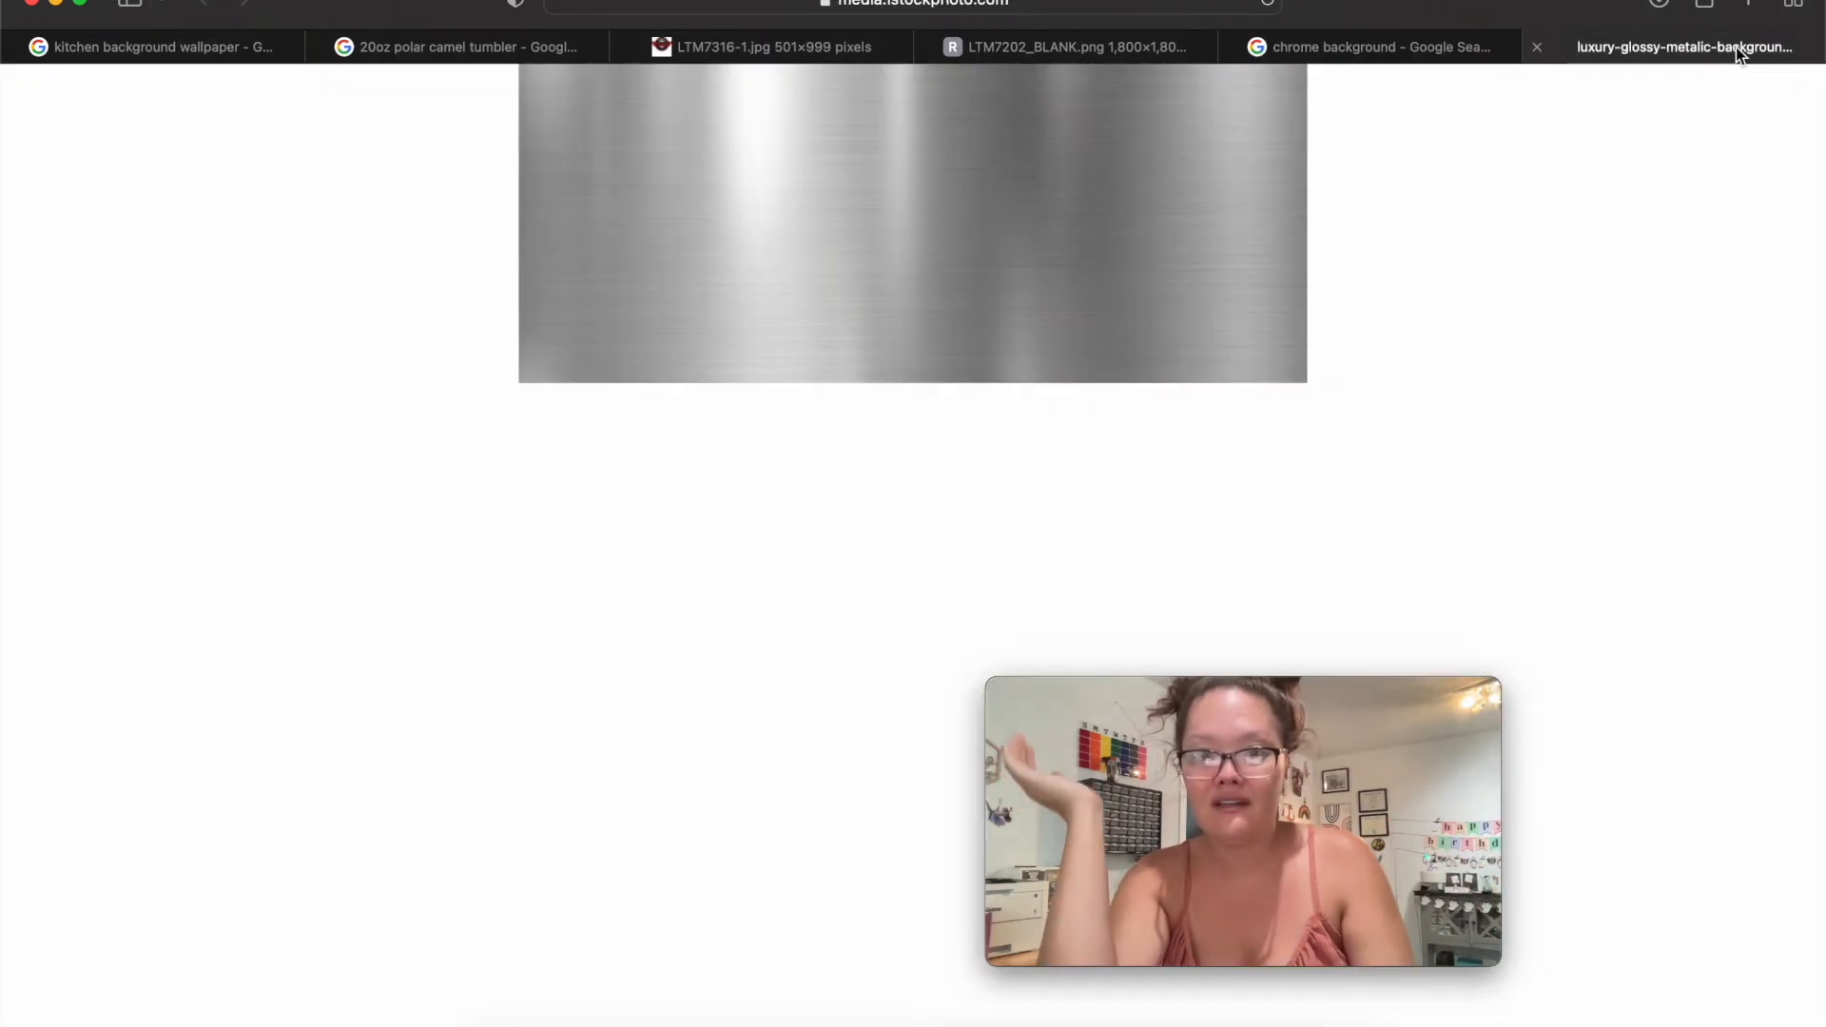
scroll(1376, 207, up, 3)
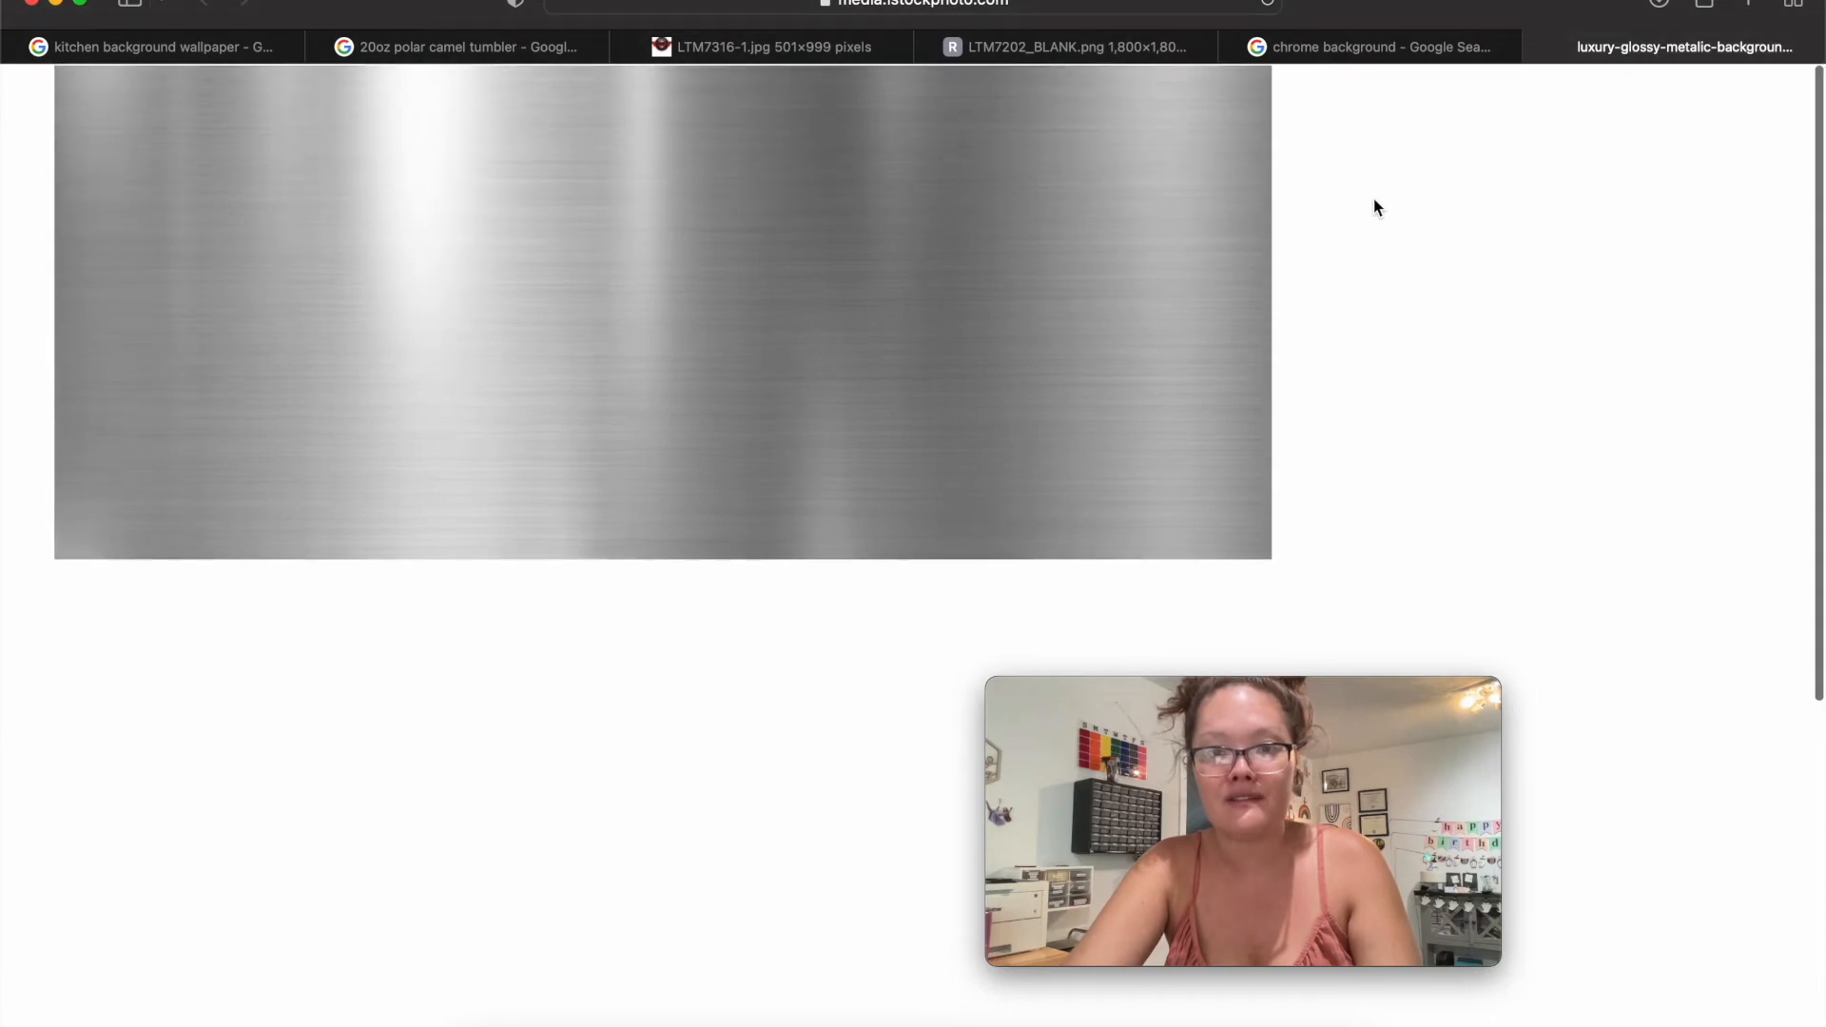
scroll(1373, 198, left, 2)
scroll(1373, 198, up, 2)
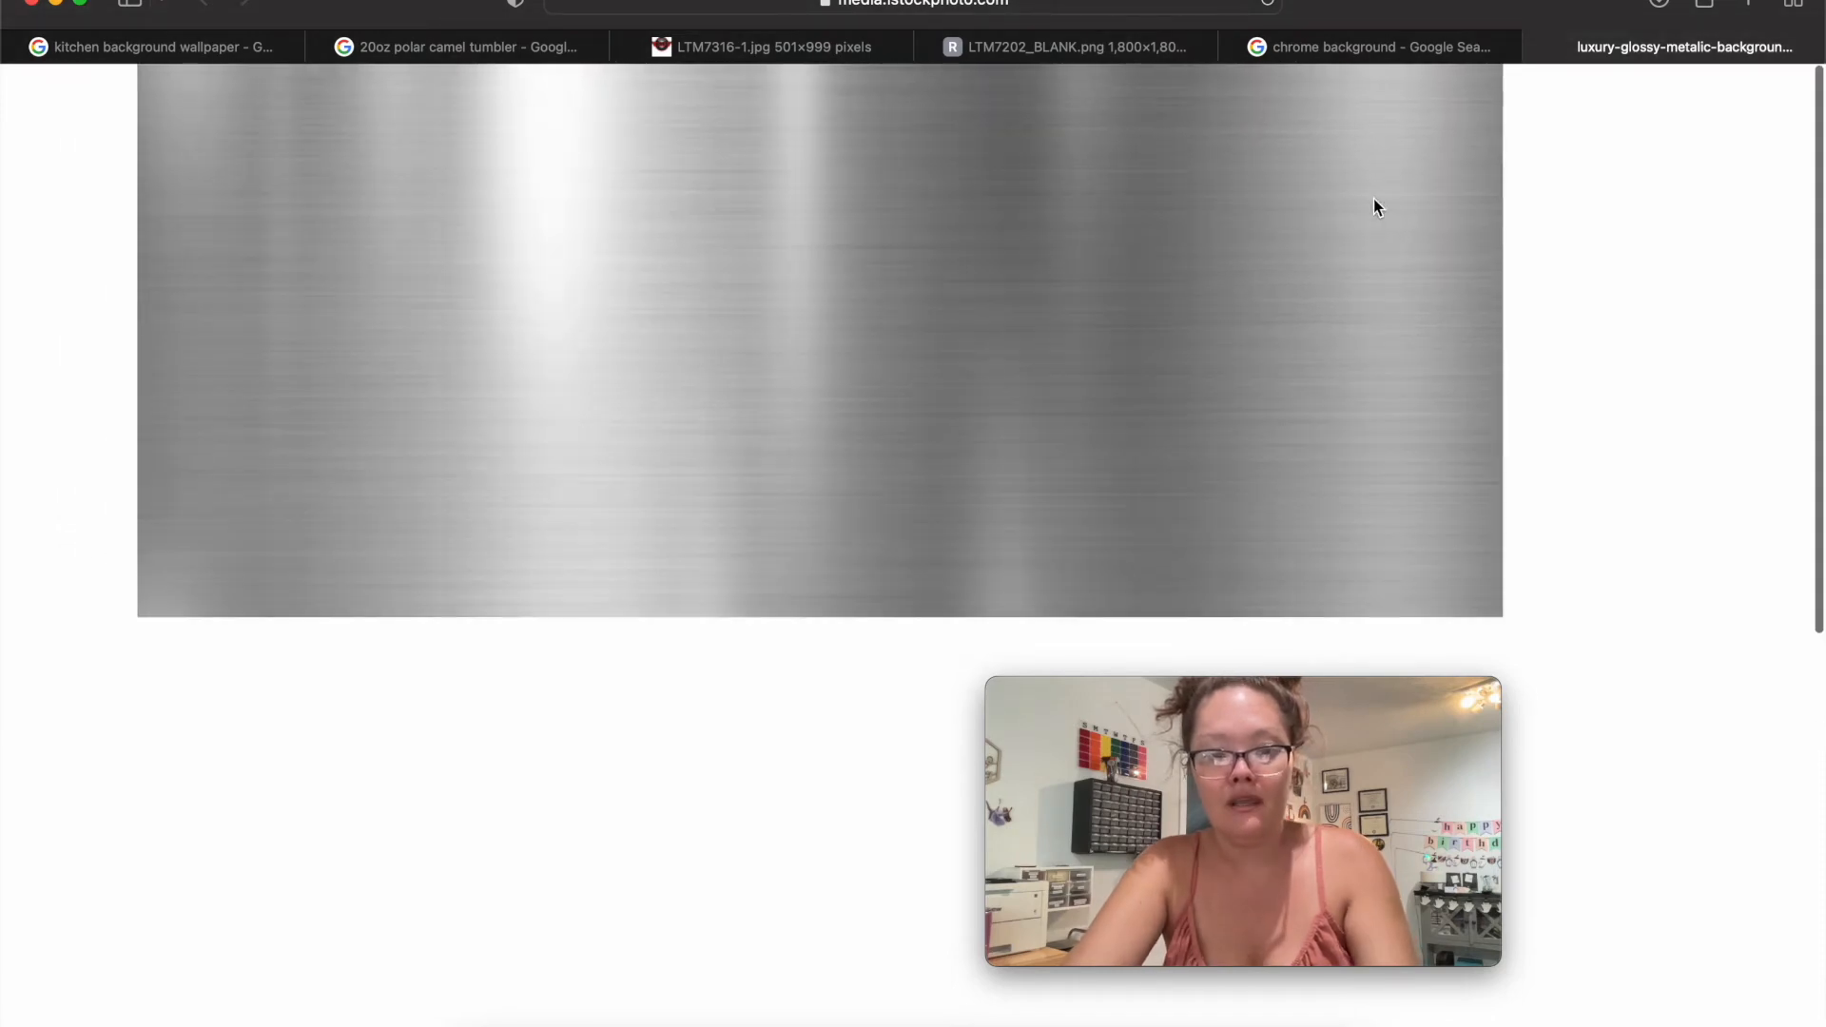
key(super+shift+4)
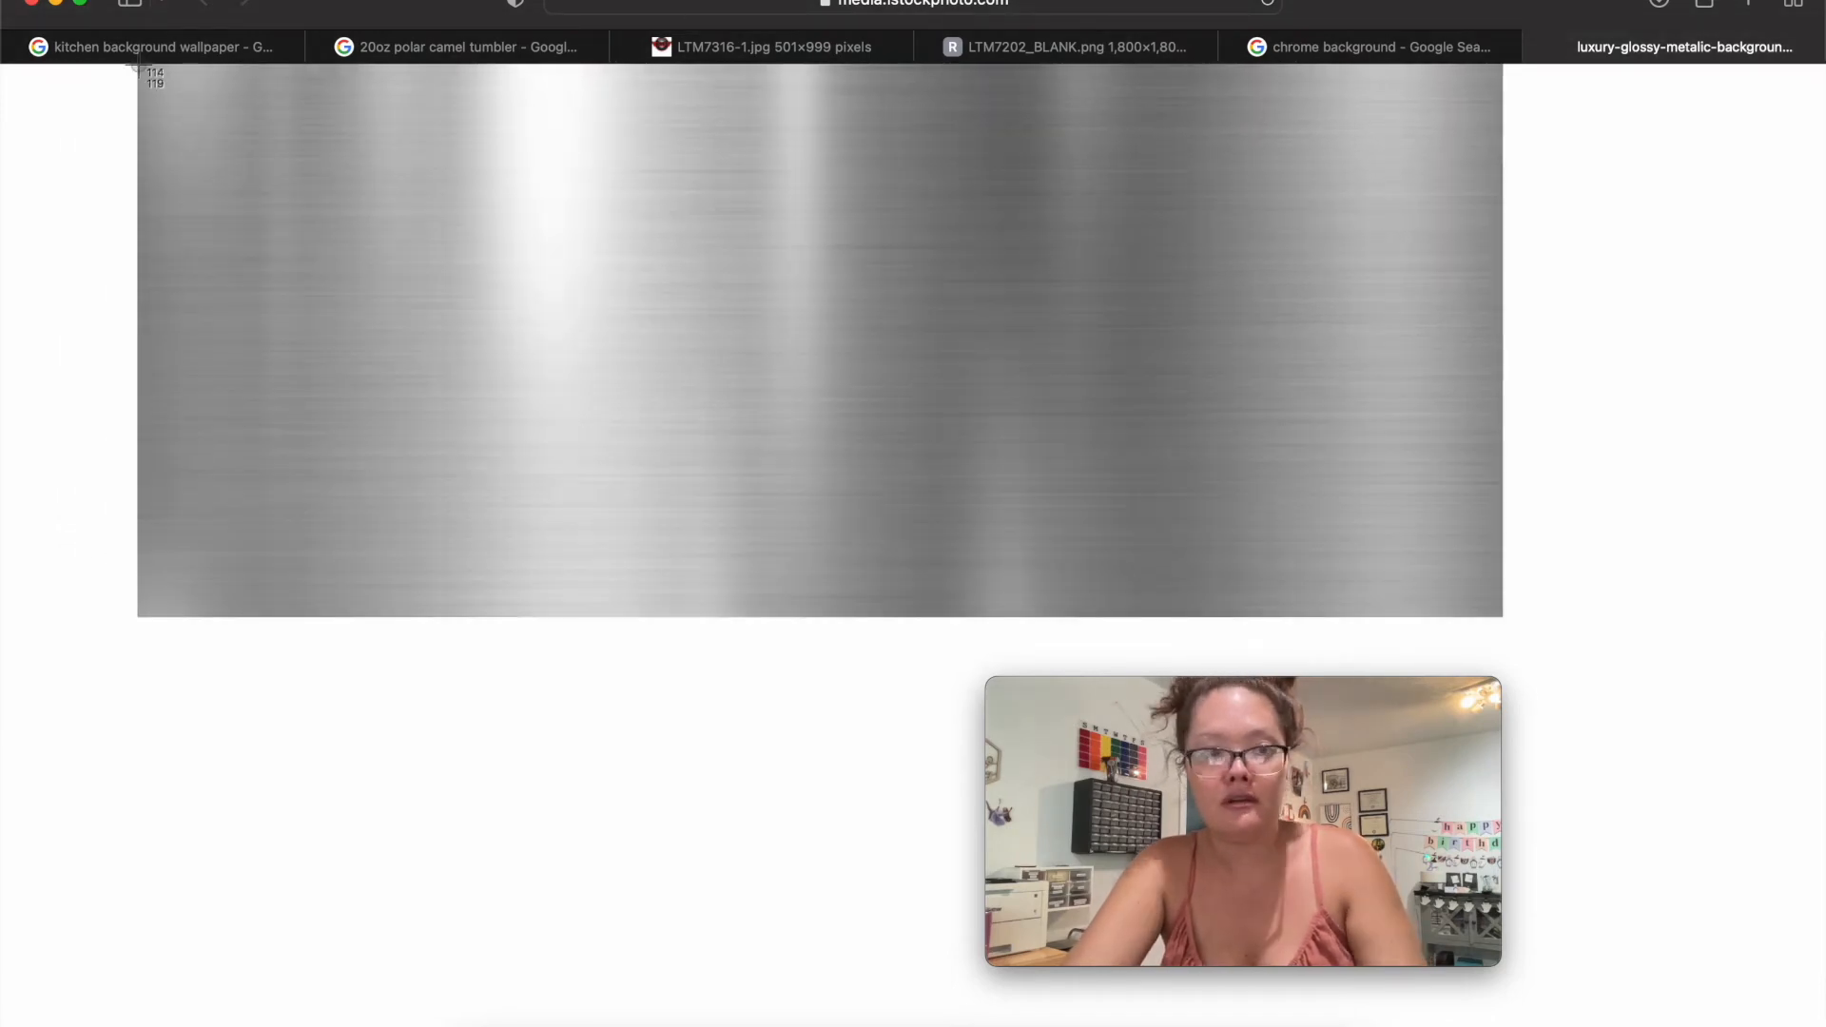
drag(137, 63, 1503, 619)
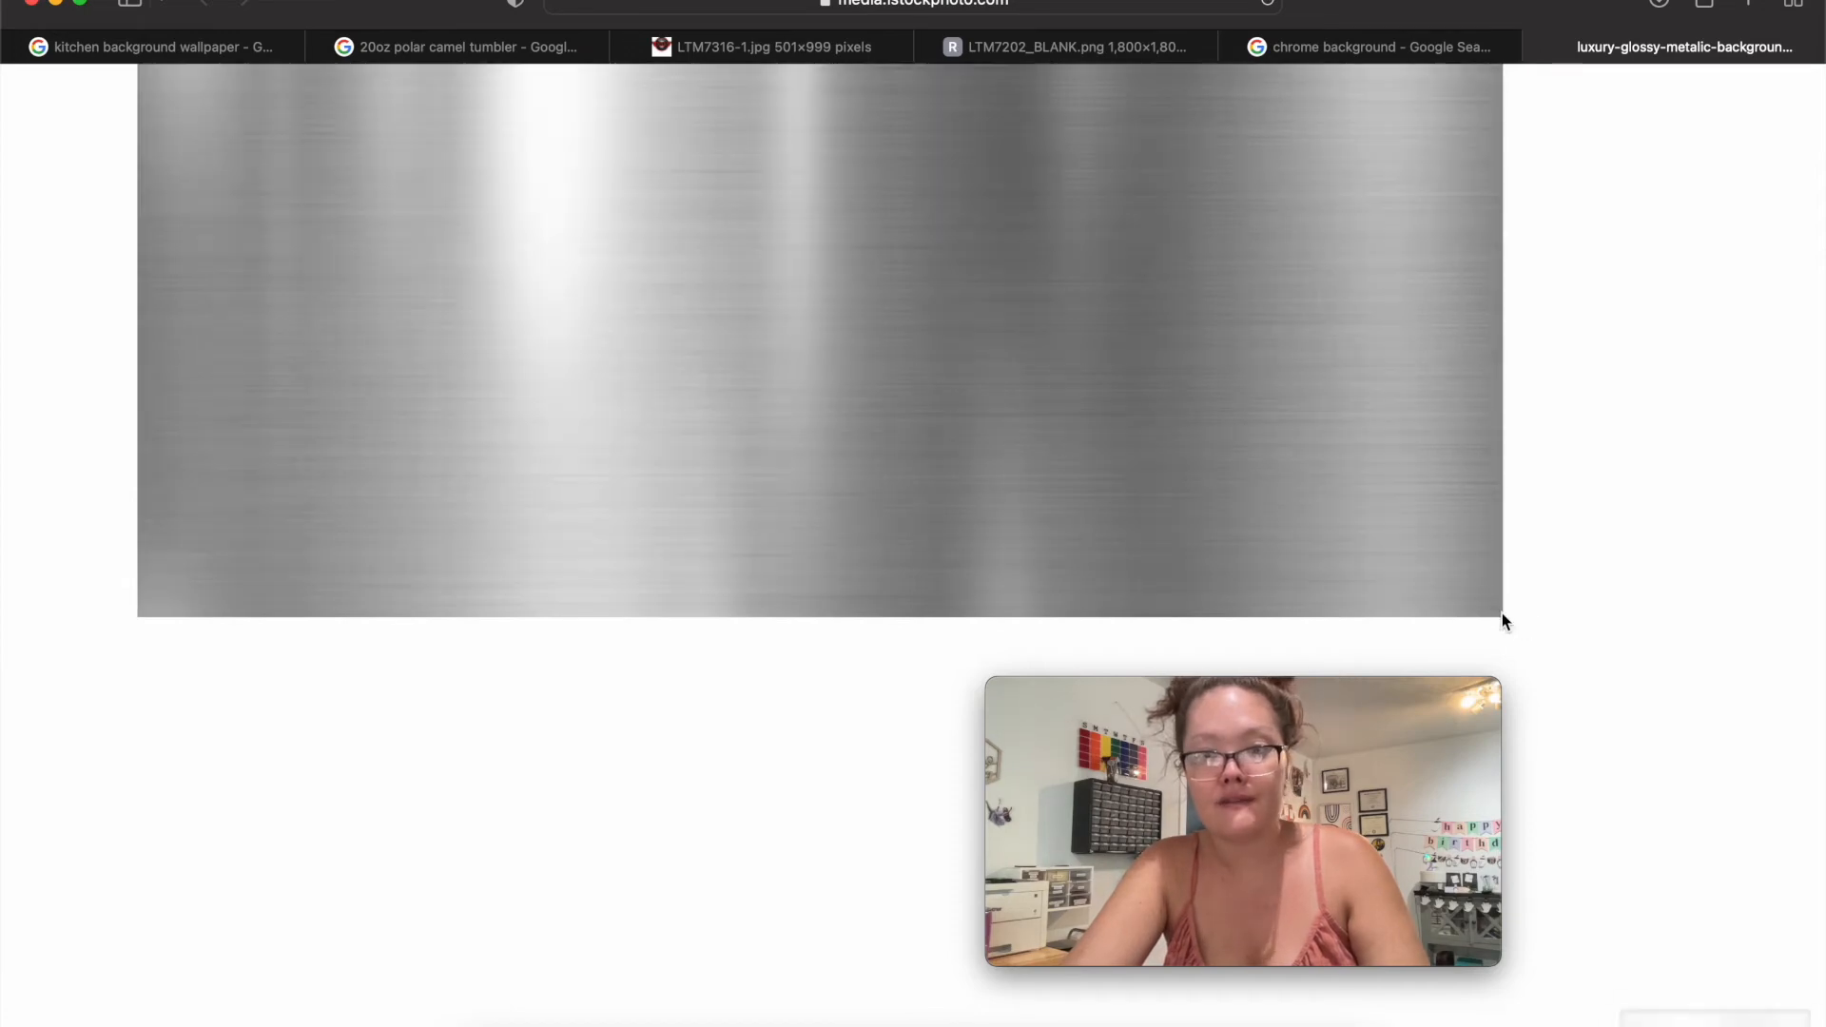
Step: Switch to Cricut Design Space and upload the chrome screenshot as a pattern fill named "chrome background"
click(653, 1020)
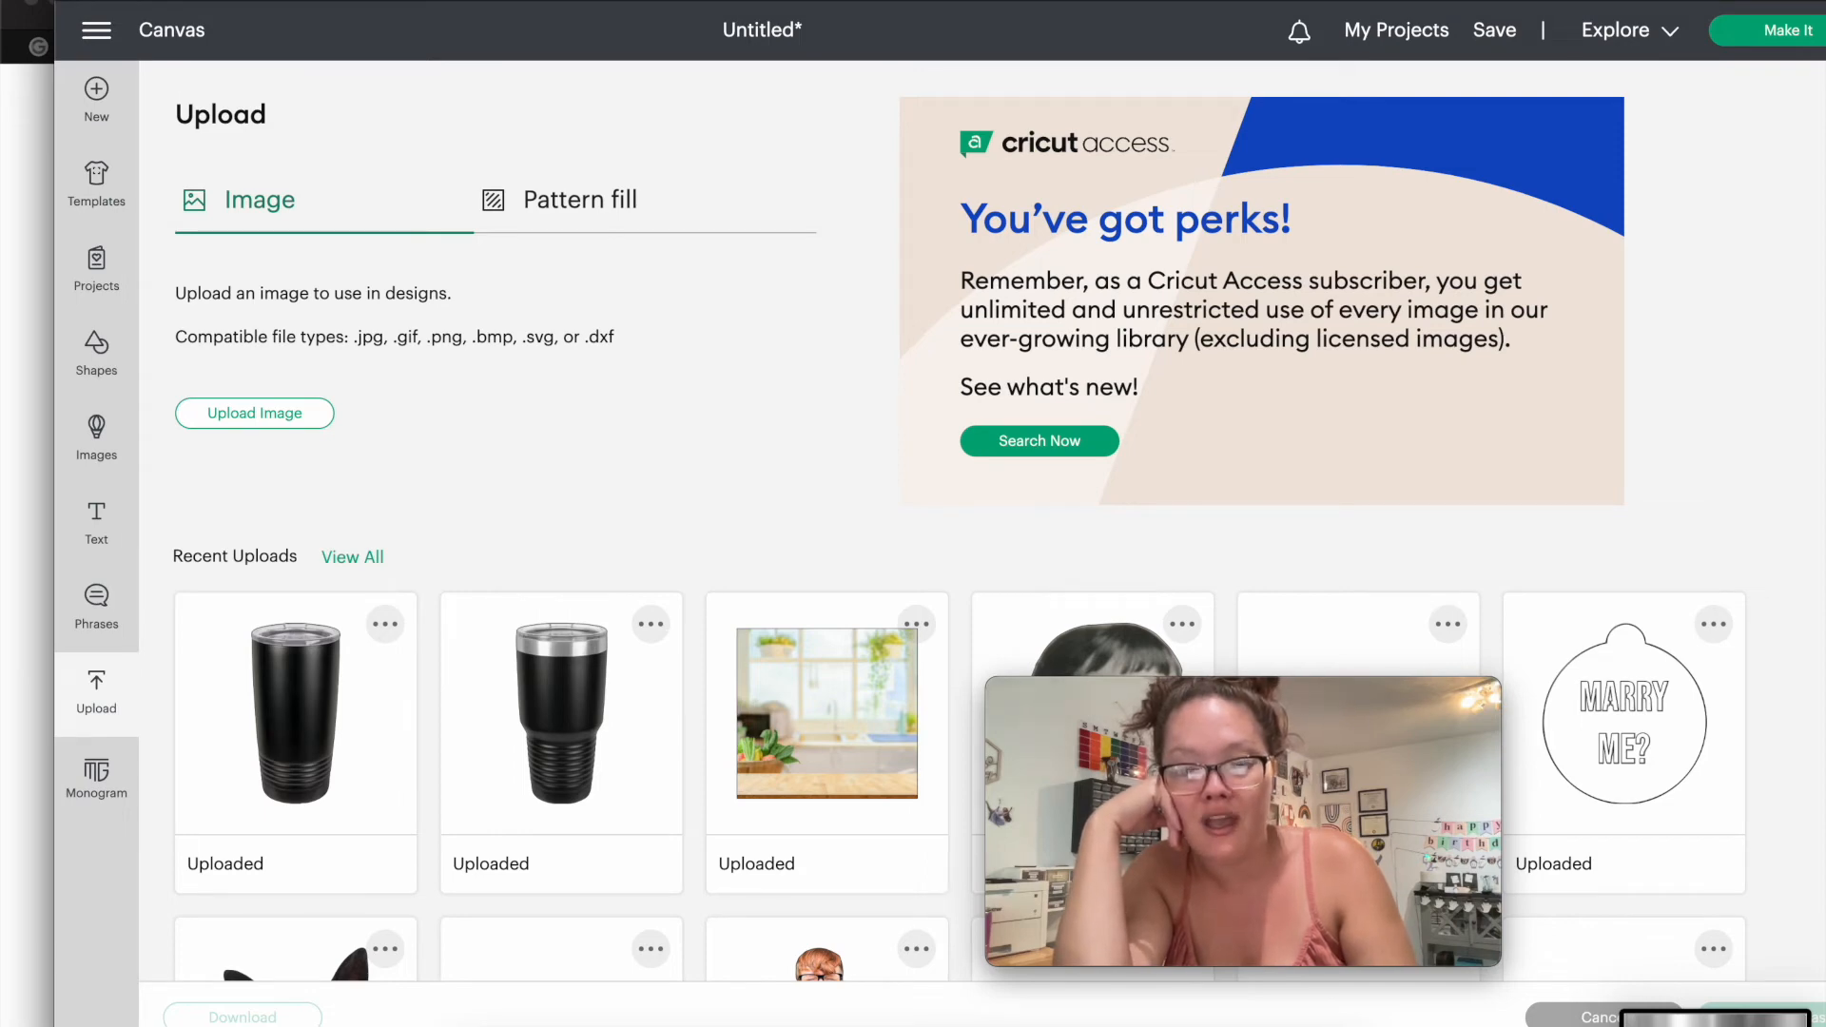
click(553, 210)
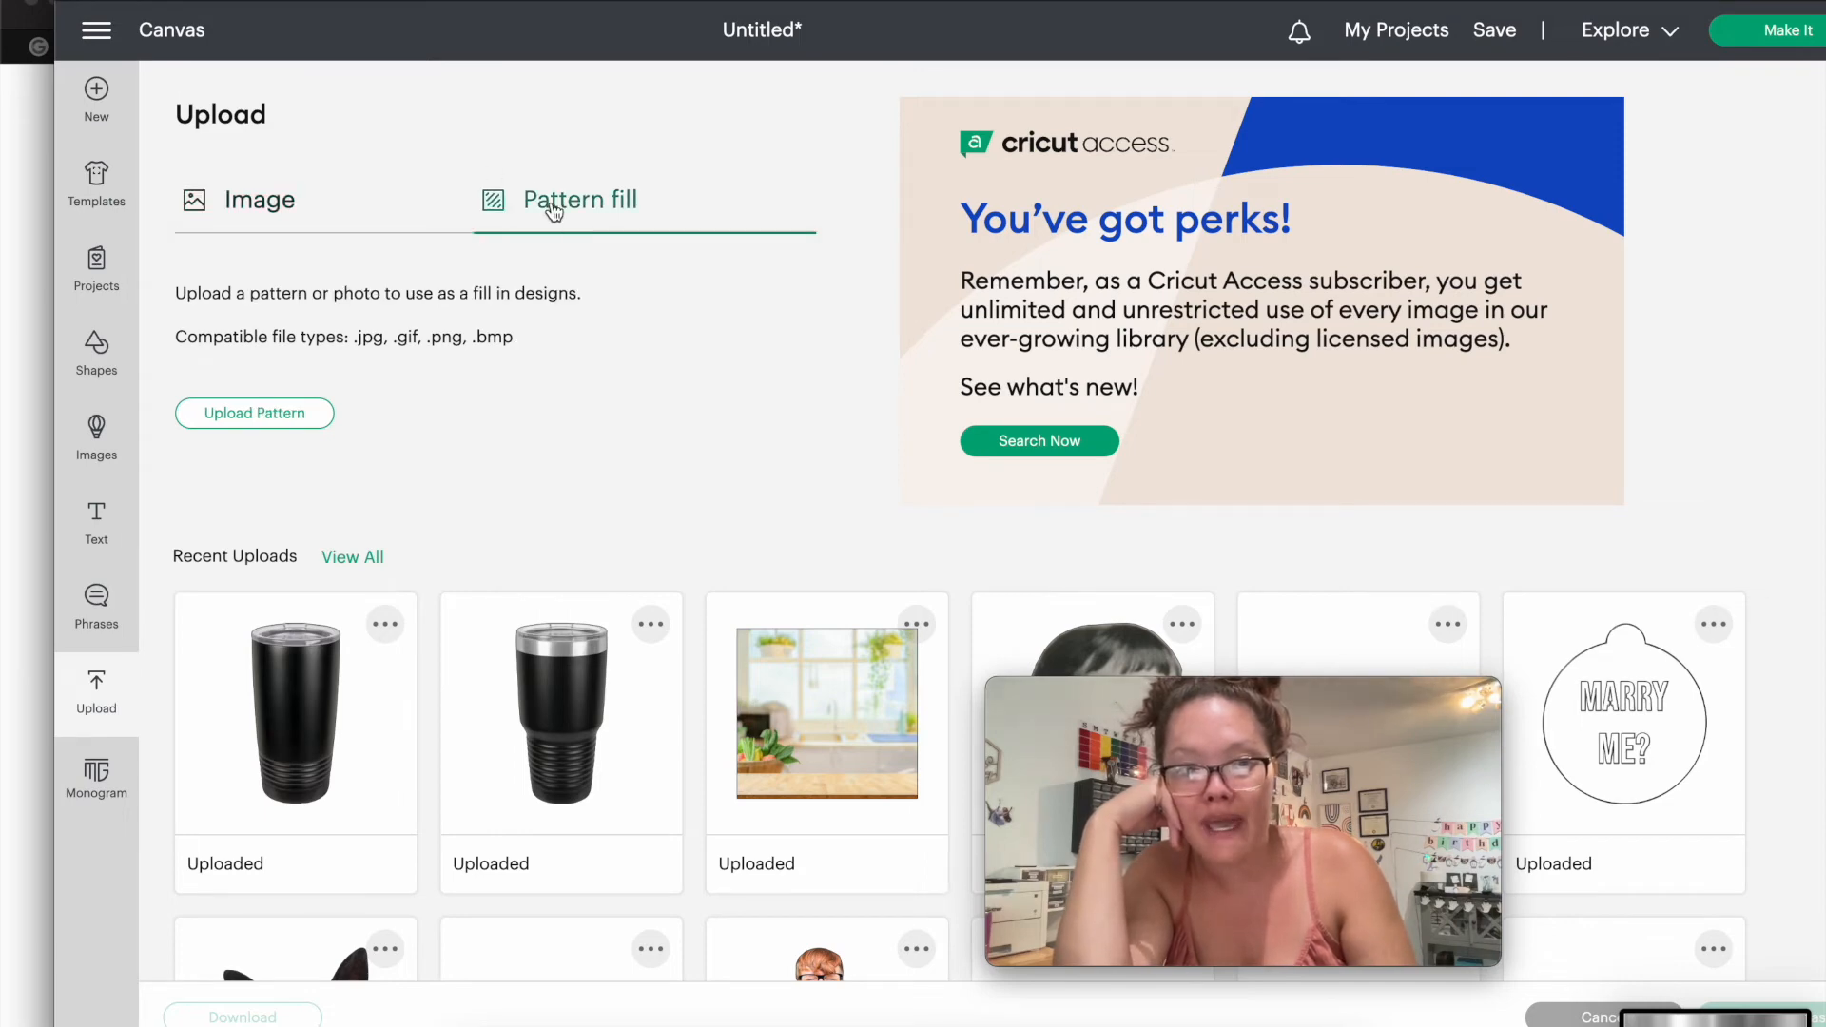
click(250, 419)
drag(1715, 1018, 859, 346)
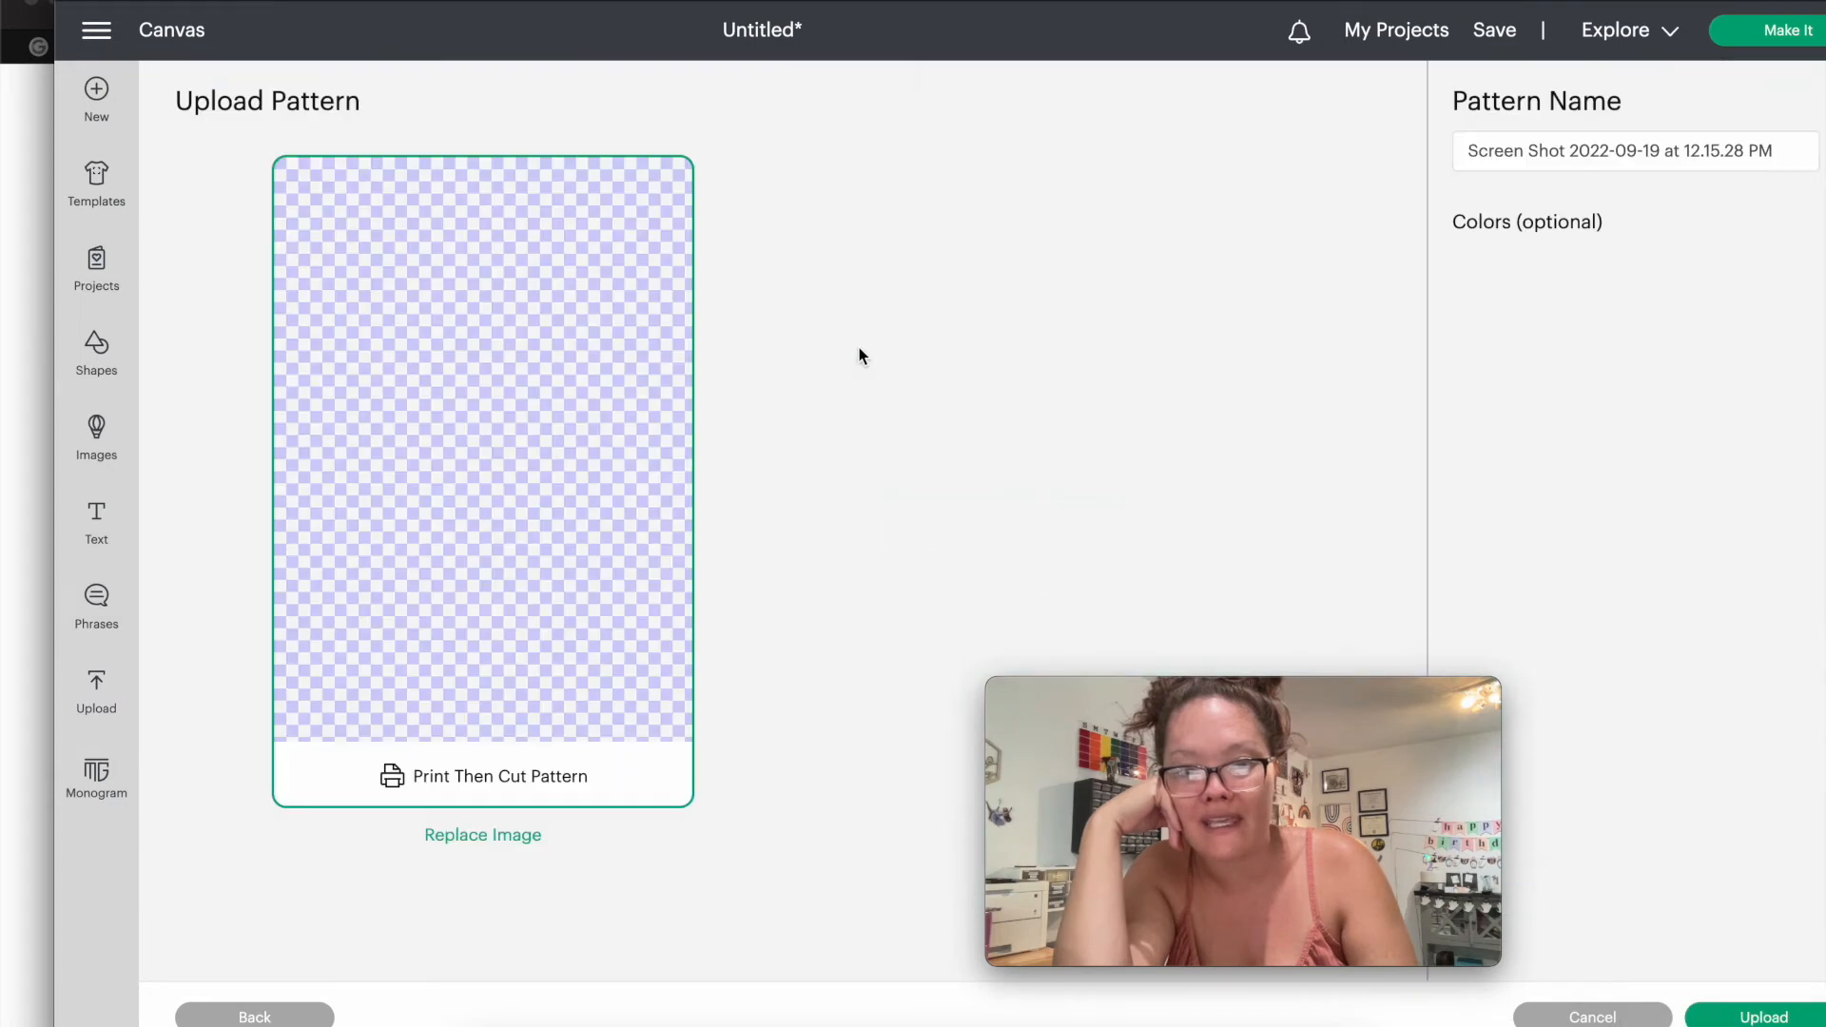
click(1675, 159)
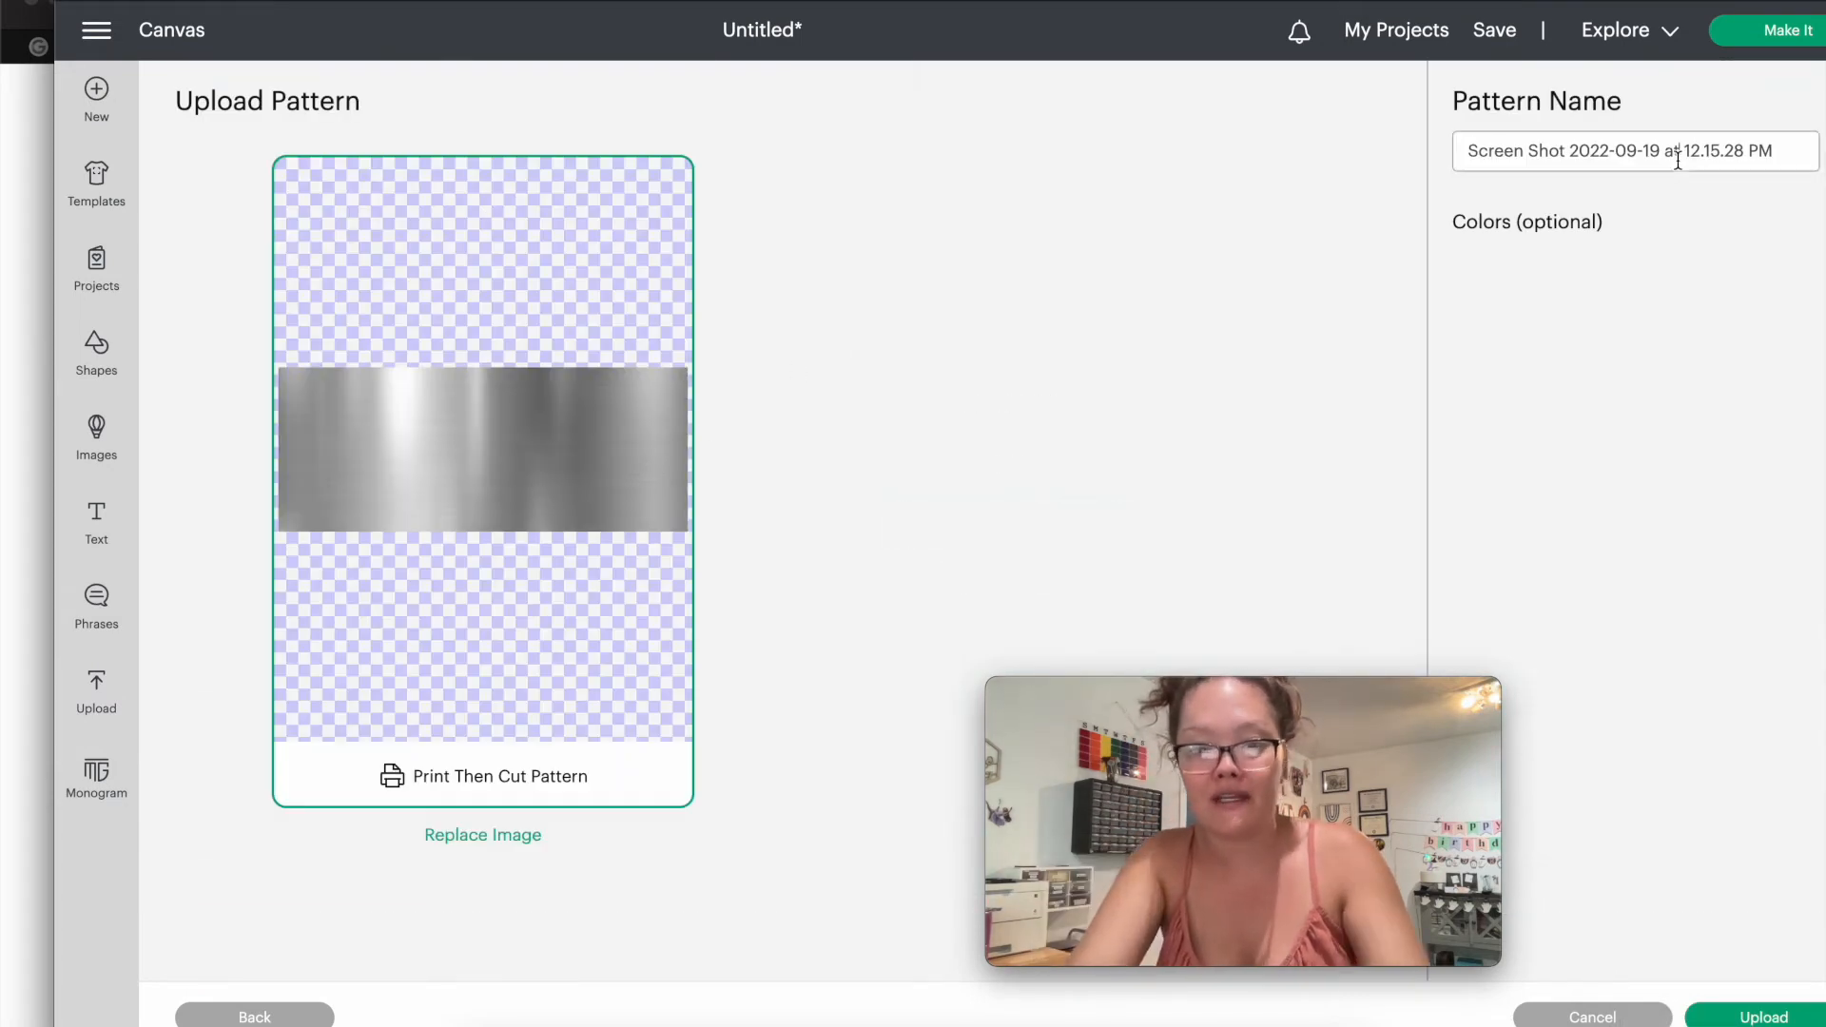
triple_click(1675, 158)
text(chrome background)
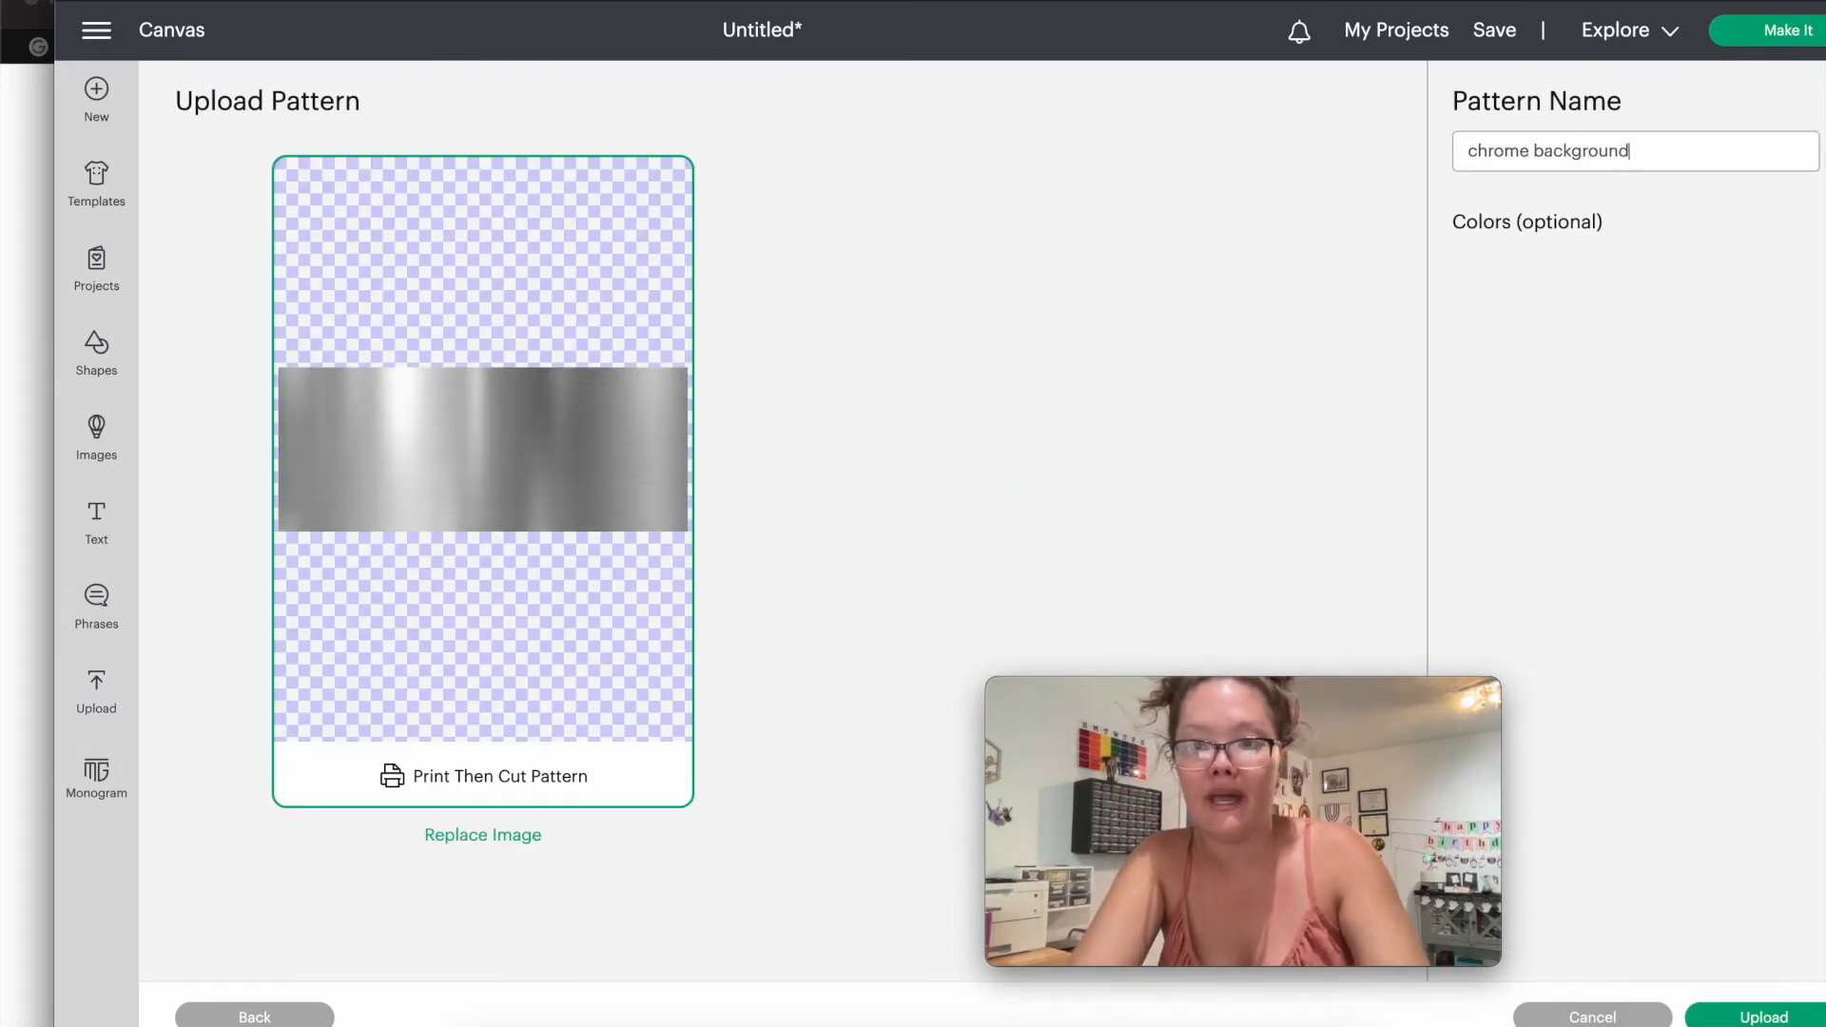
click(1765, 1014)
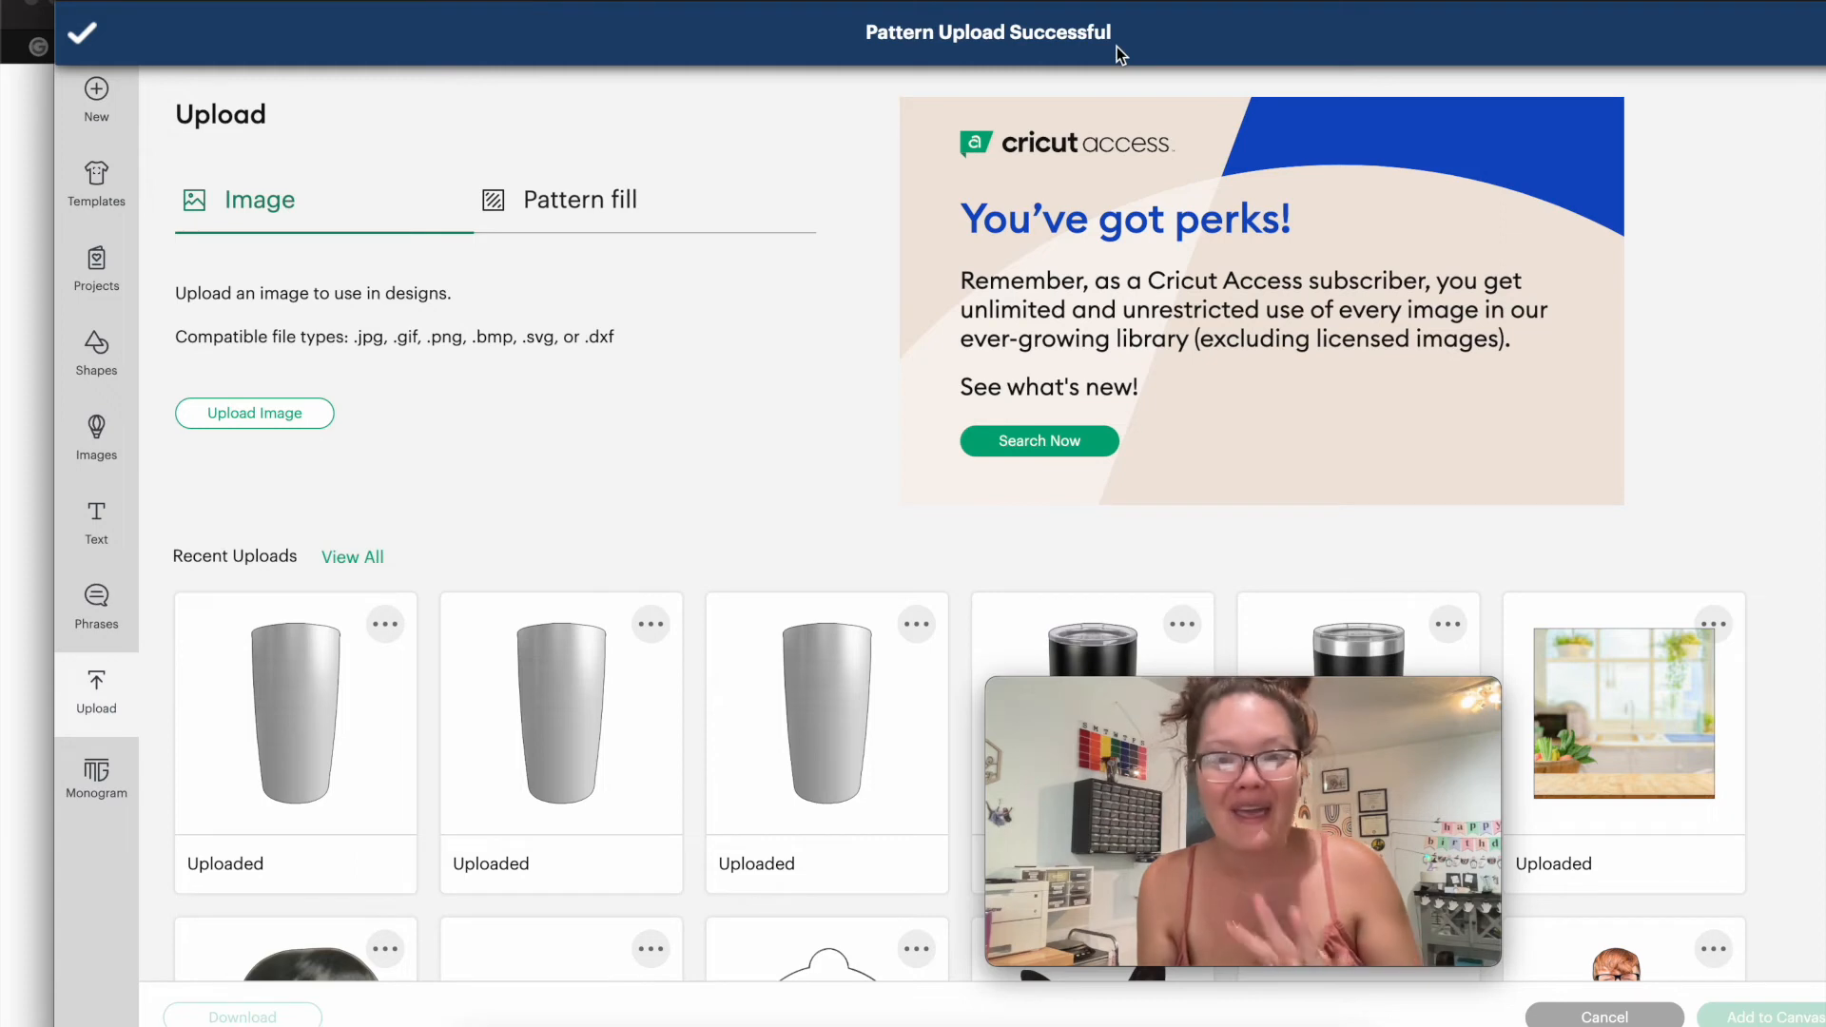
Step: Add the uploaded kitchen background, 30 oz black tumbler and 20 oz black tumbler to the canvas together
scroll(1454, 584, down, 3)
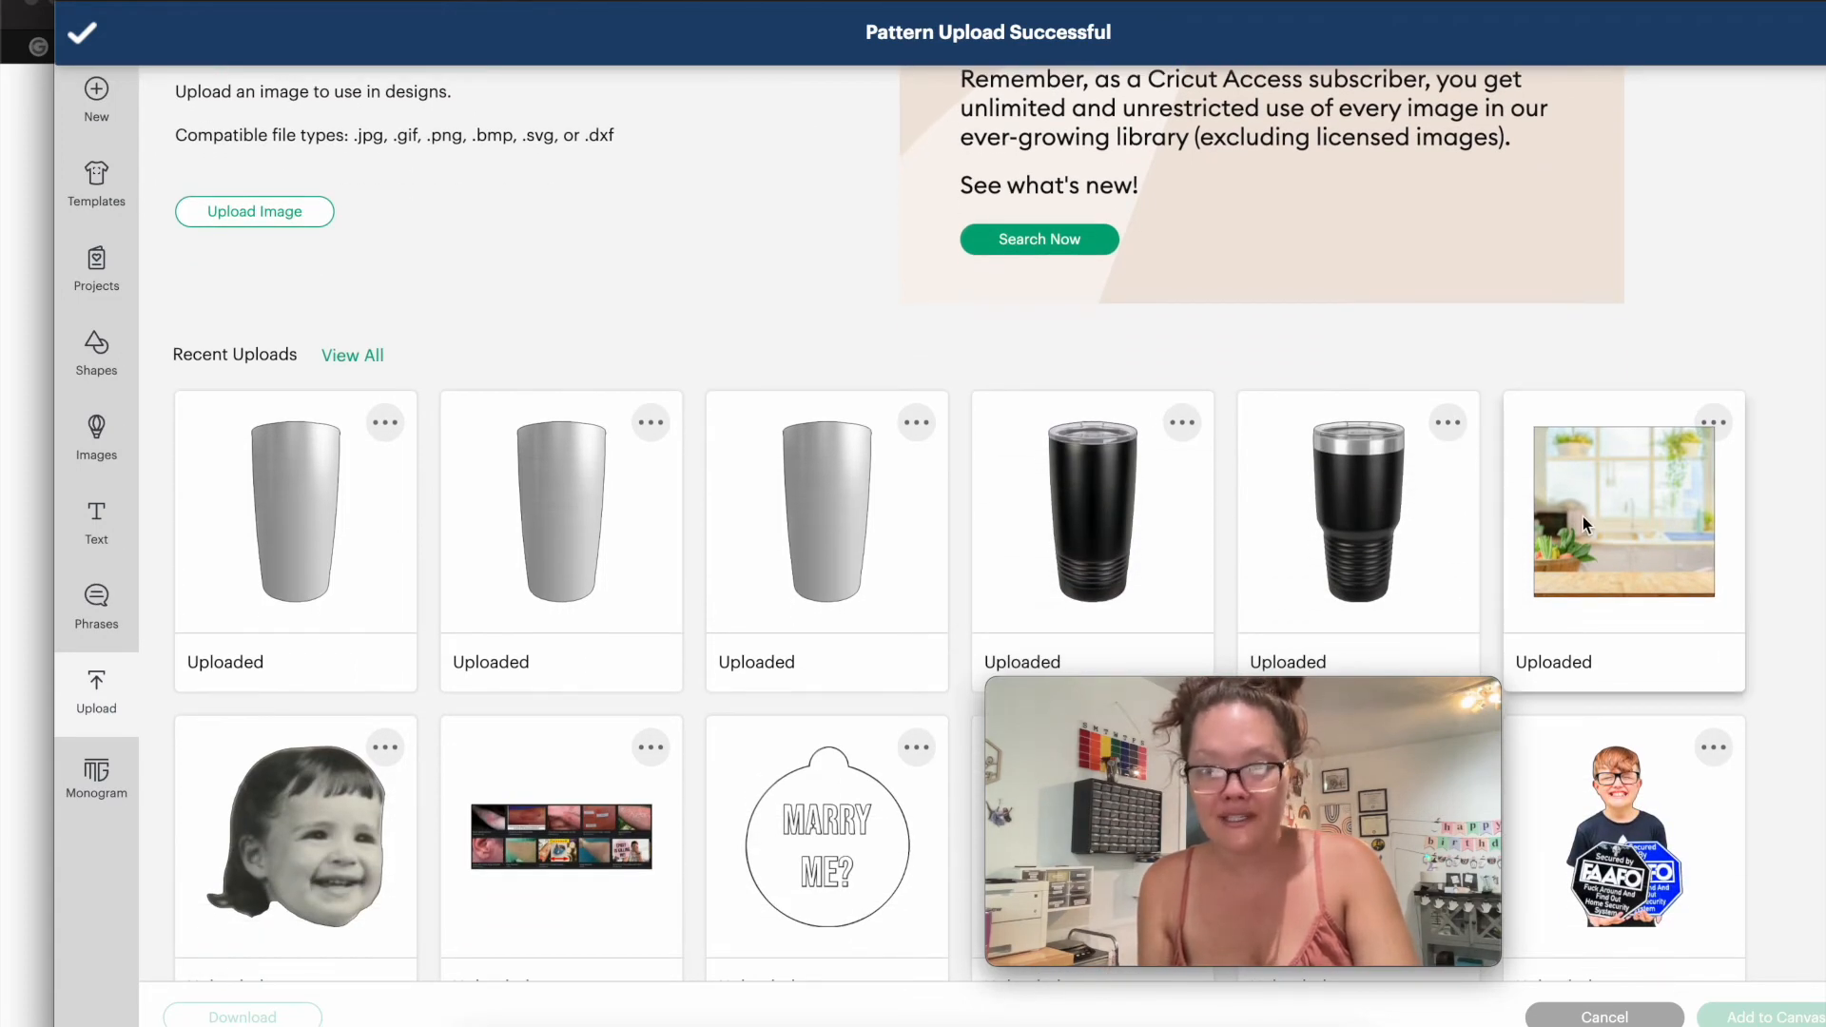
click(1583, 518)
click(1366, 487)
click(1018, 461)
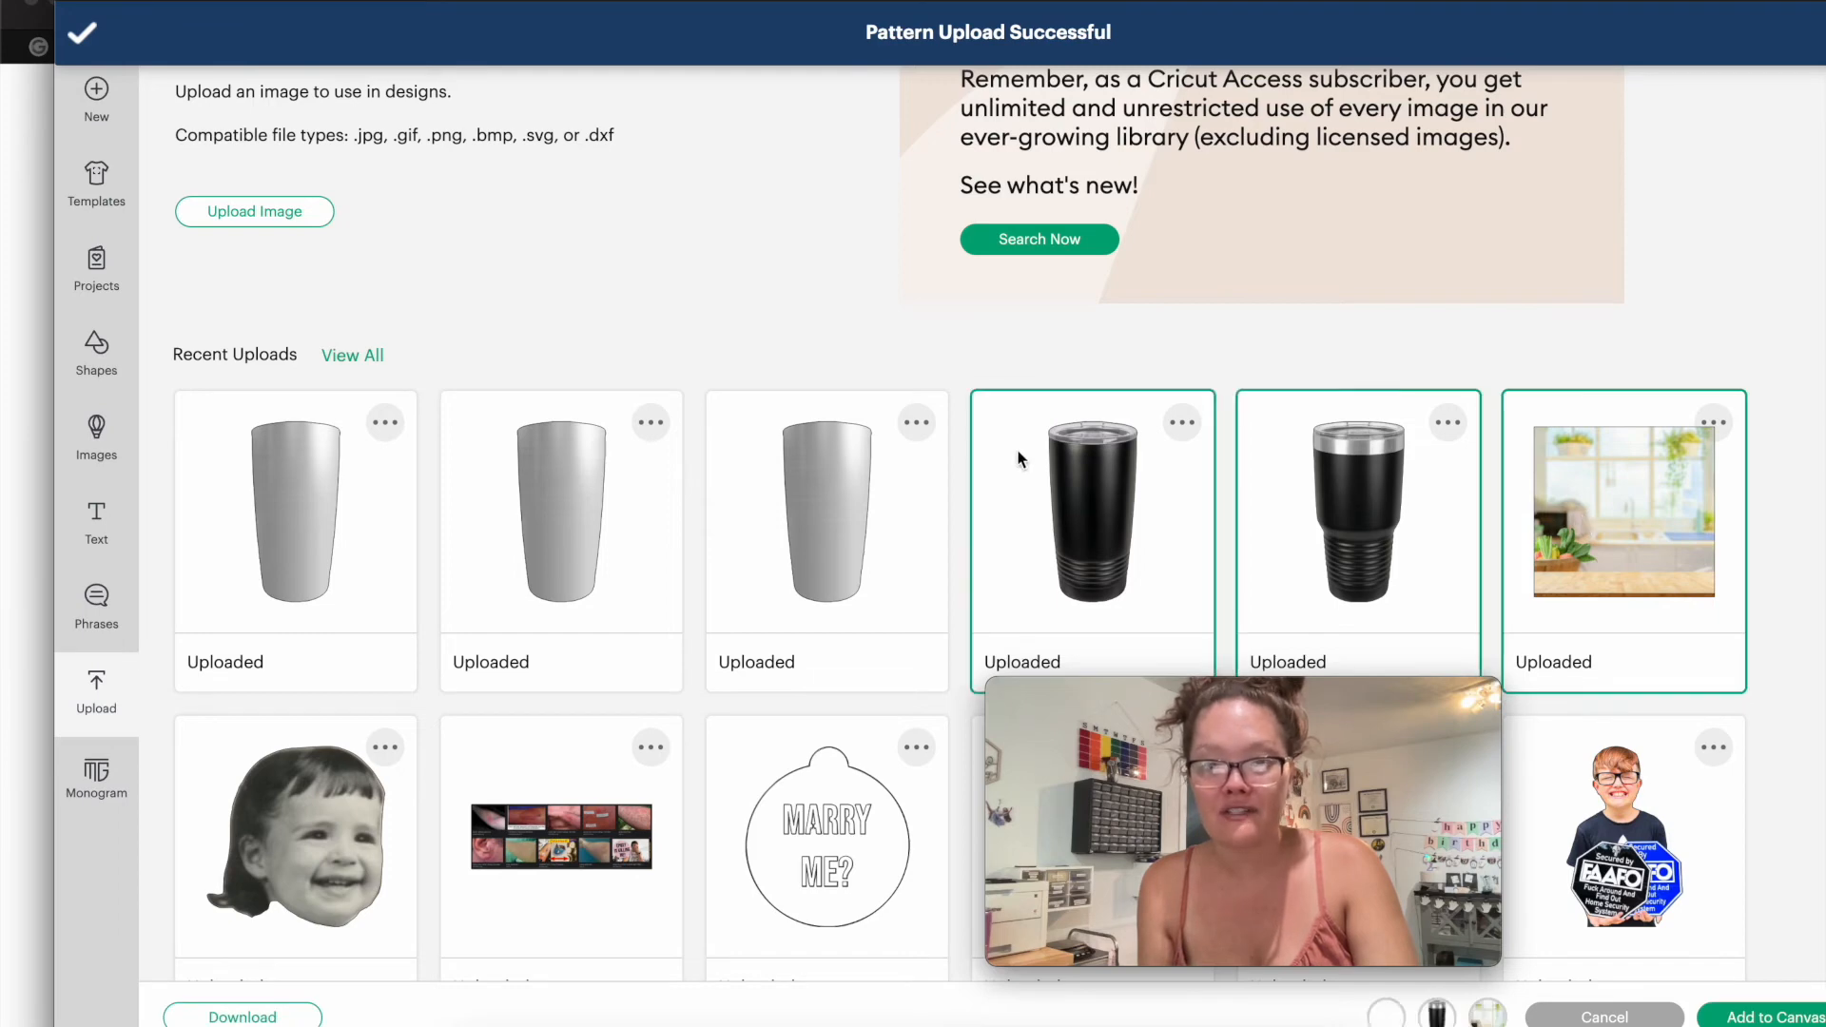
click(1761, 1018)
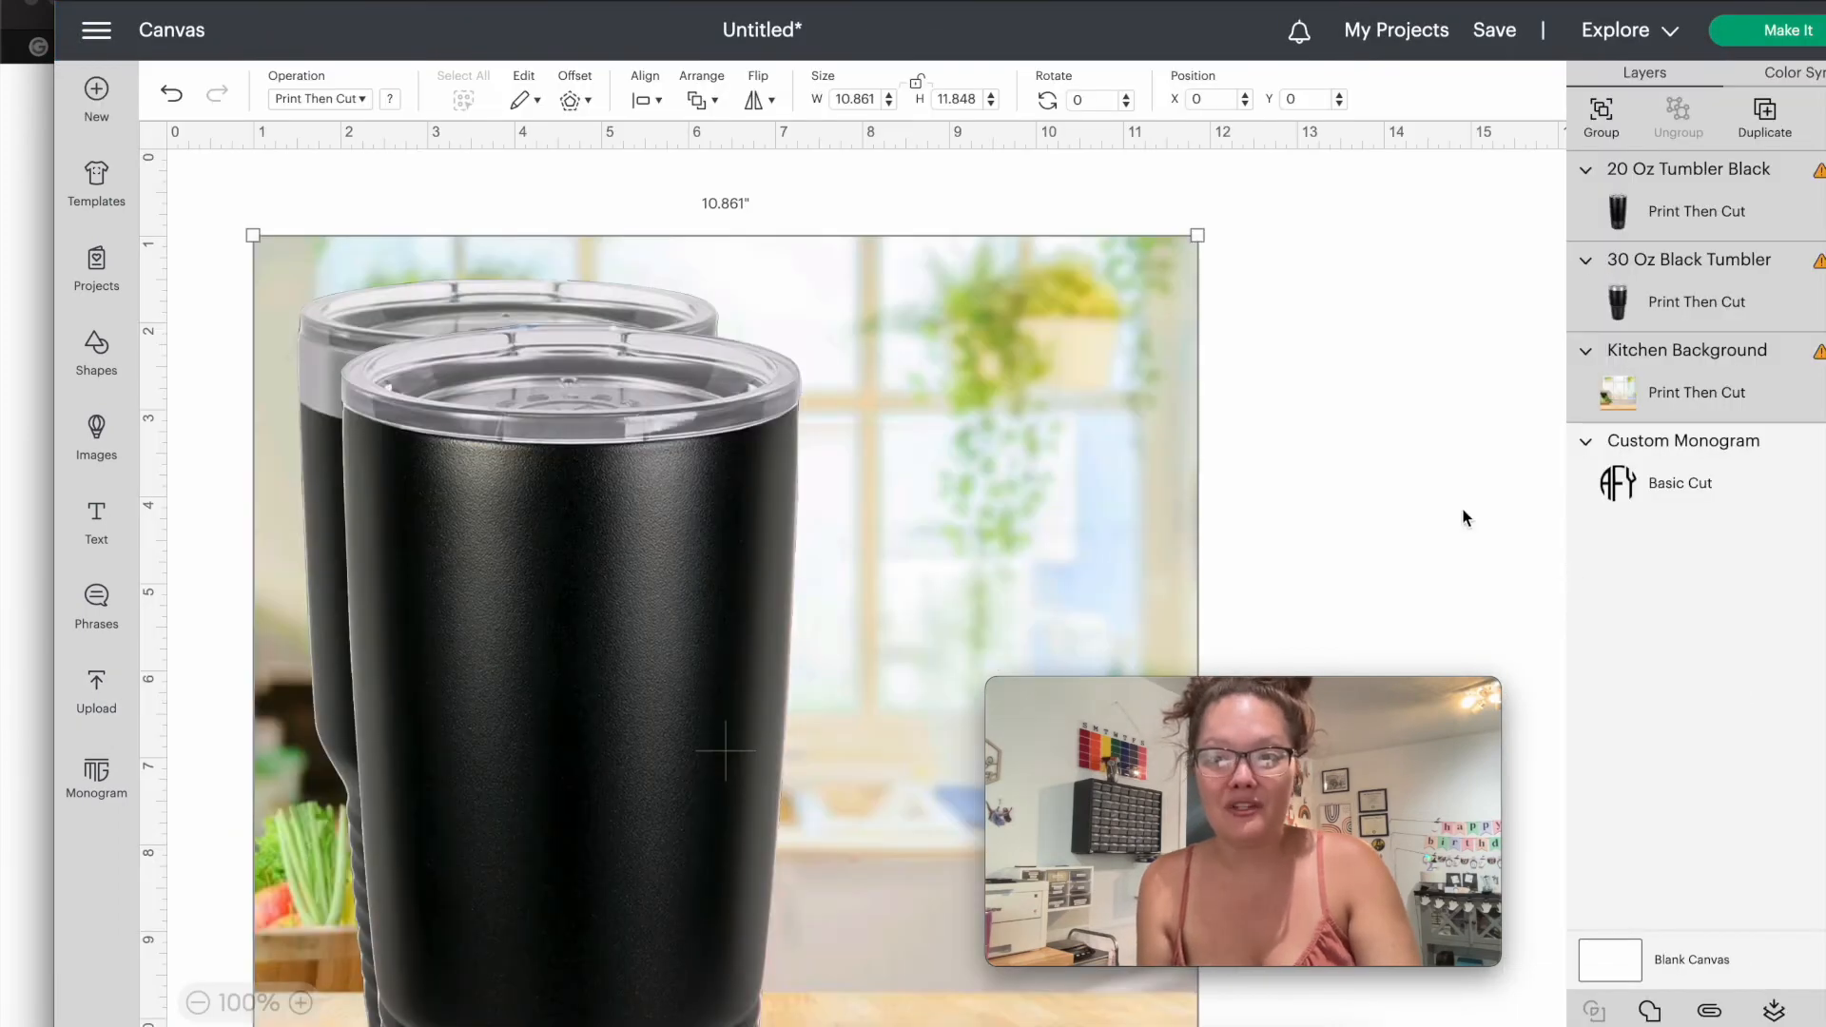
Step: Separate the two overlapping tumblers and shrink each one so both fit within the kitchen background
scroll(1429, 492, down, 2)
drag(664, 440, 1092, 361)
drag(540, 345, 623, 345)
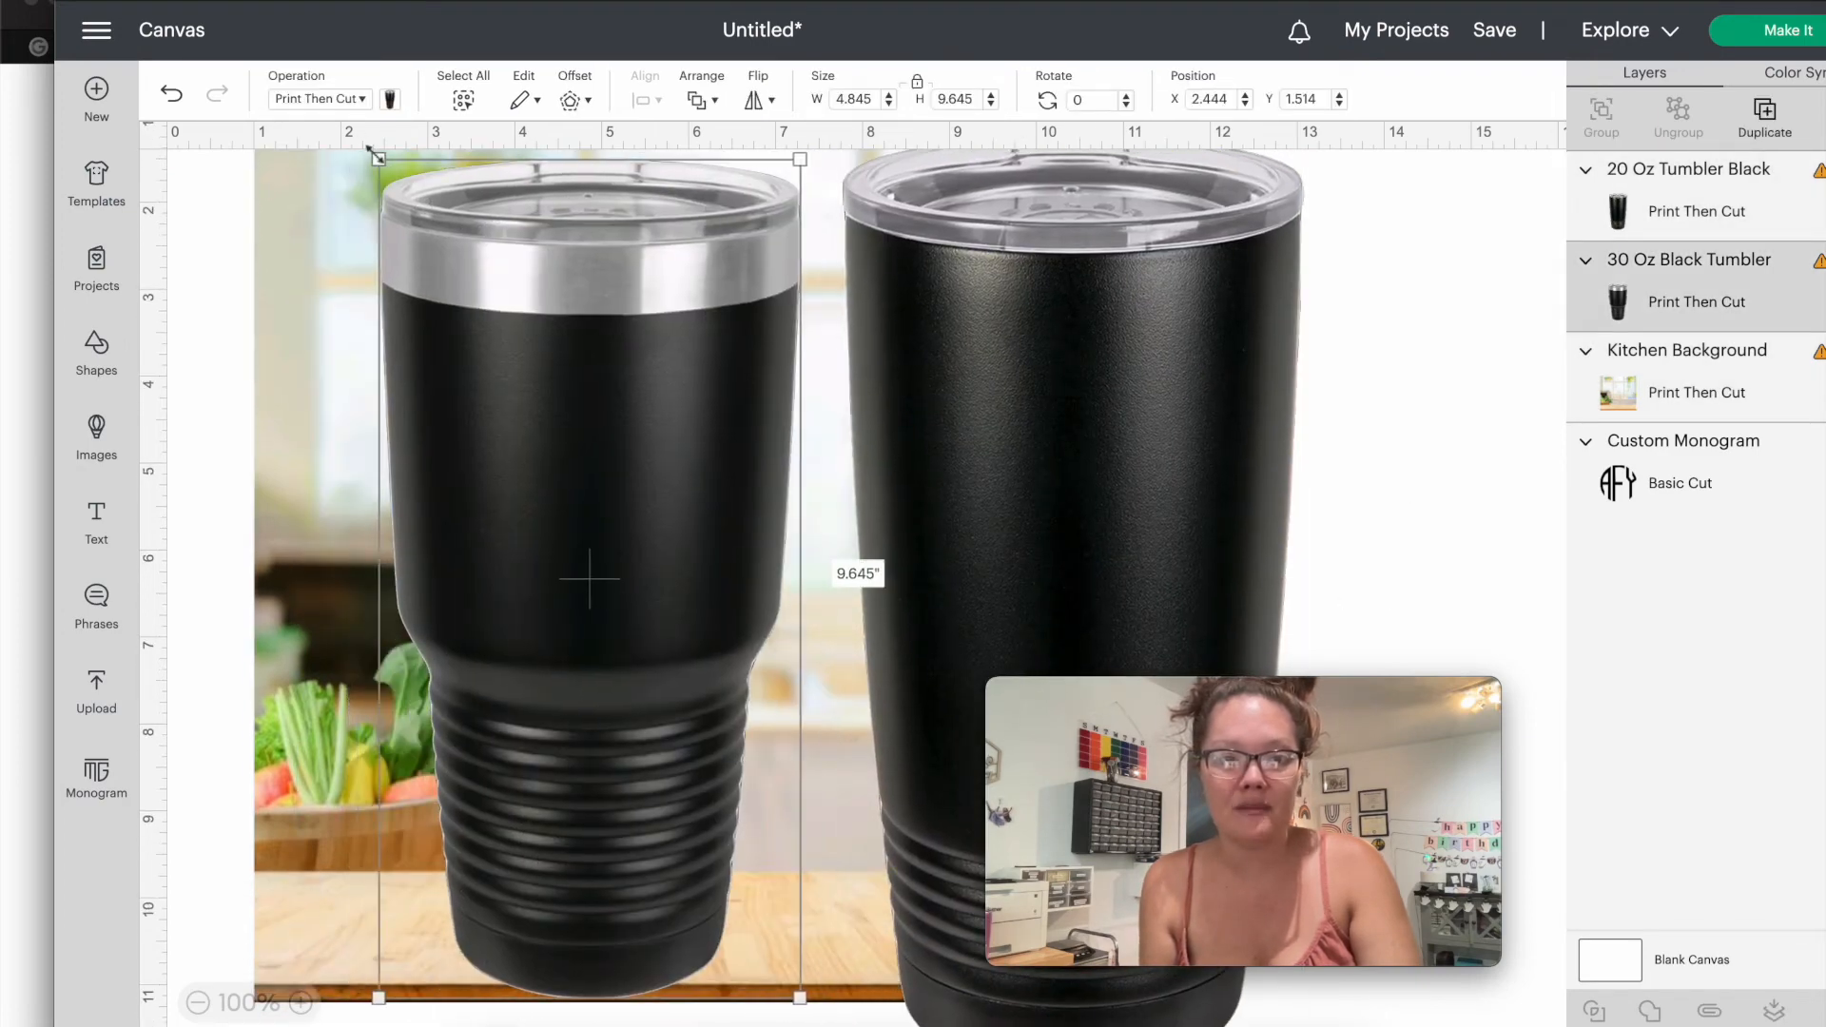
drag(373, 152, 663, 363)
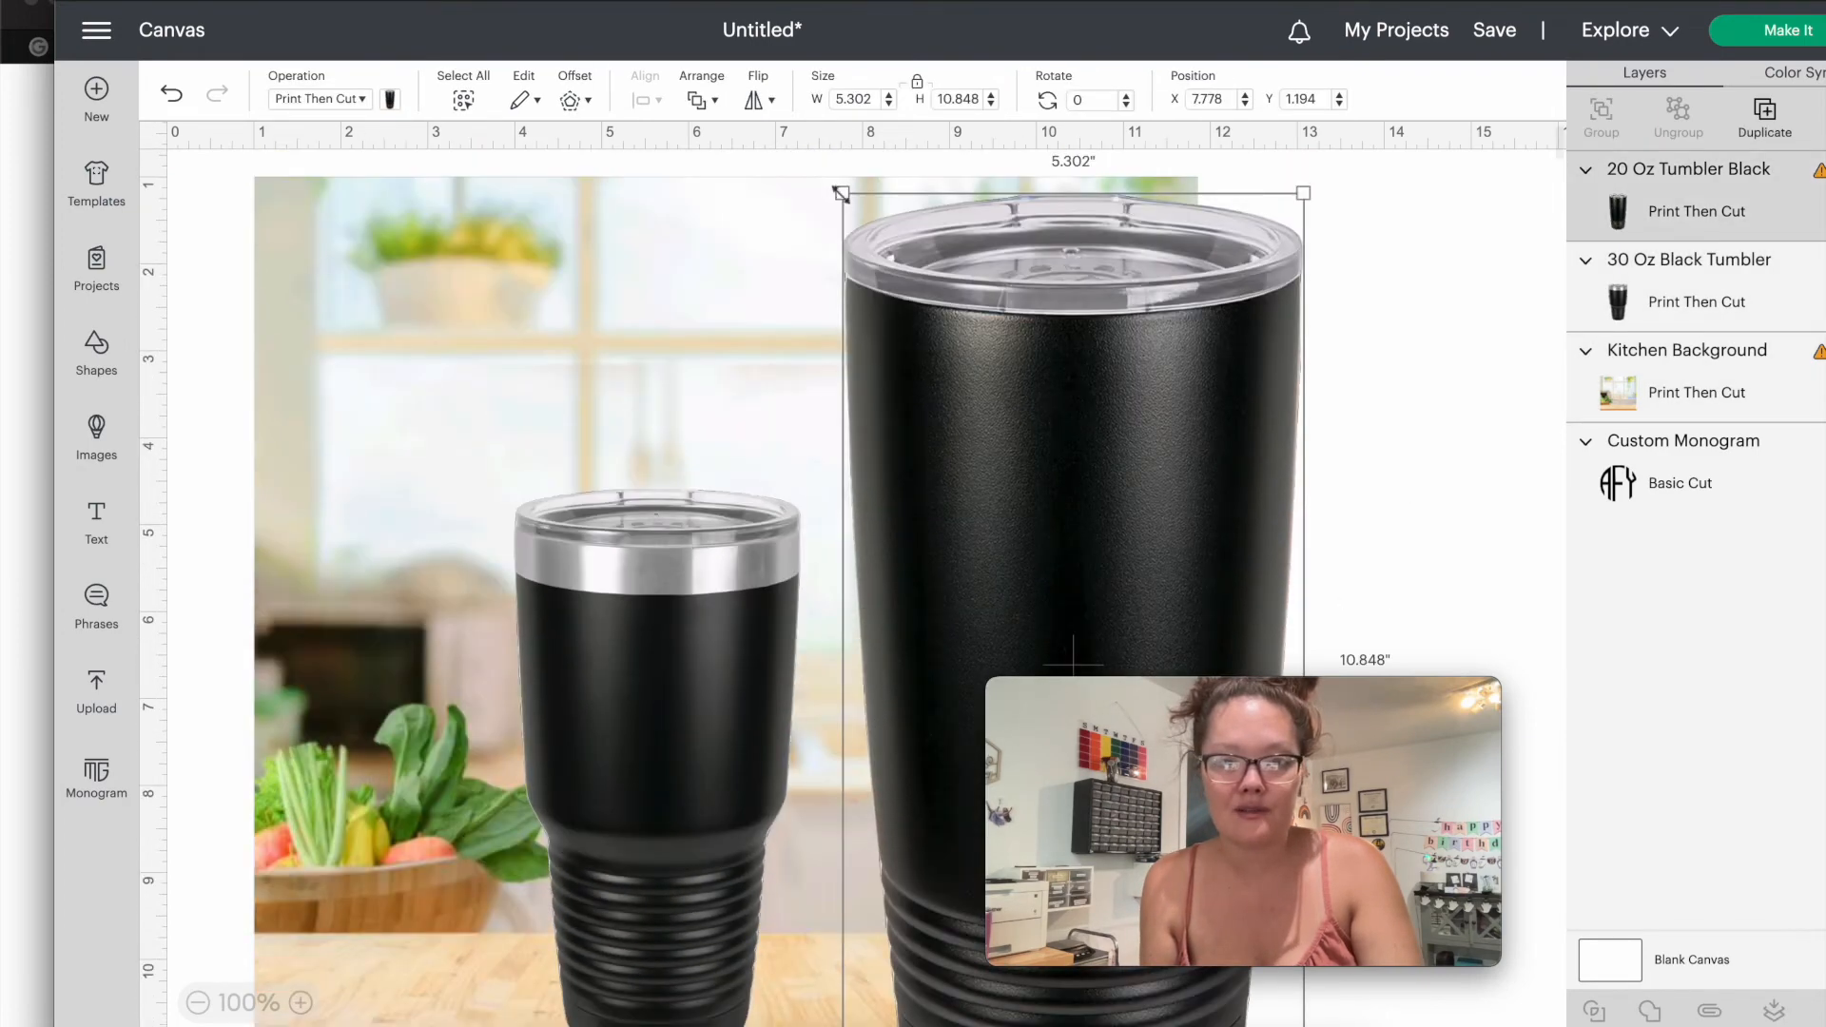
drag(844, 196, 400, 457)
drag(1092, 696, 1390, 768)
Step: Bring the custom monogram to the front of all the layers
click(1657, 417)
click(1659, 453)
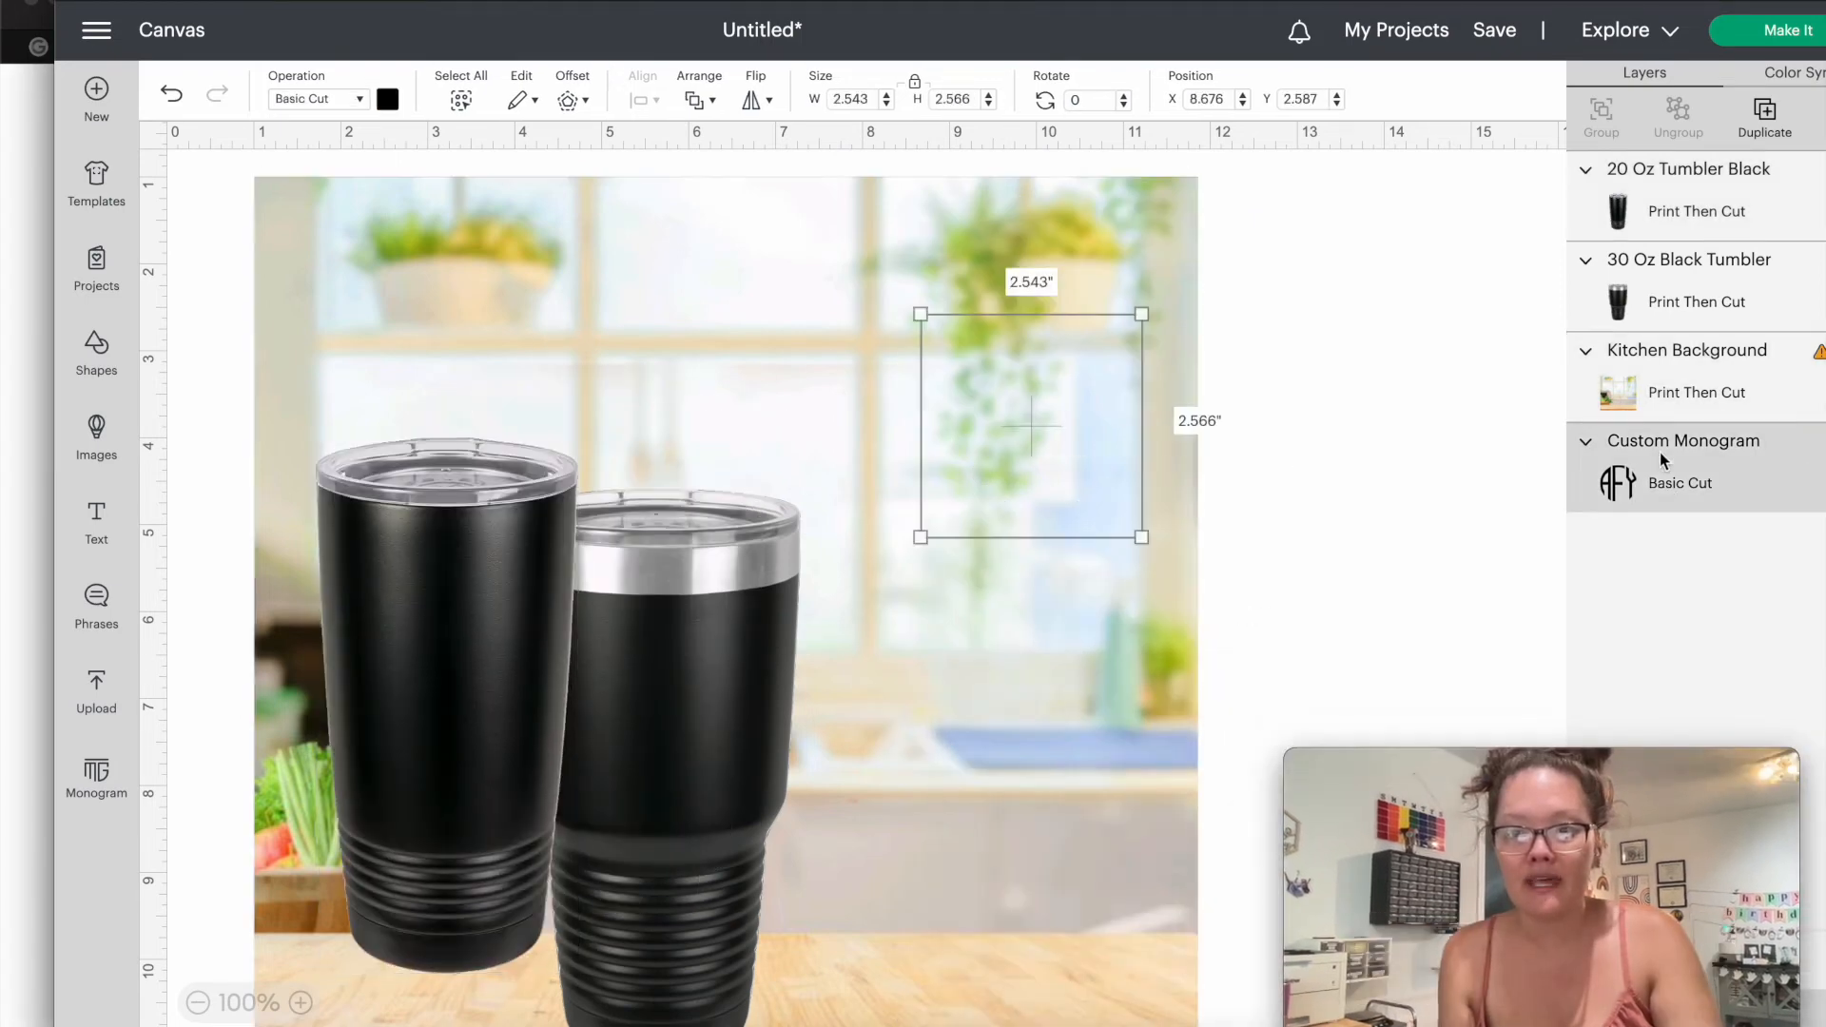
click(702, 100)
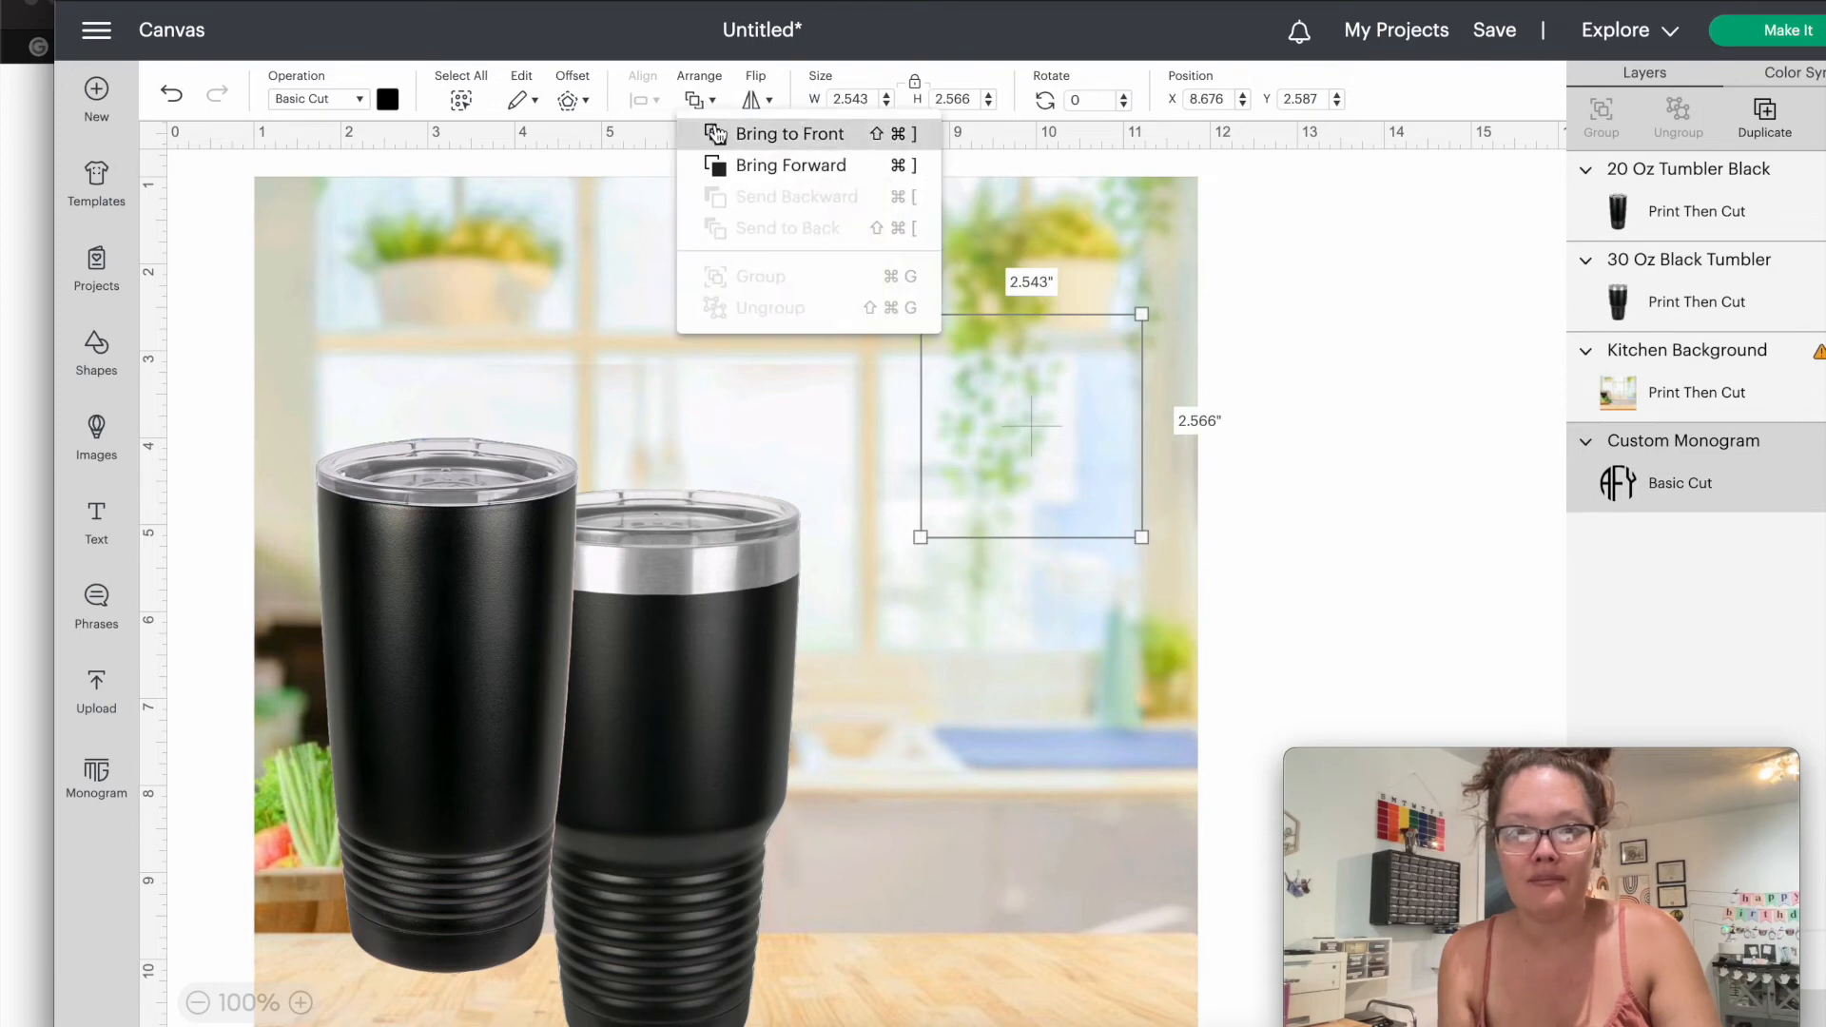
click(774, 131)
Step: Stand the 30 oz tumbler and the 20 oz tumbler side by side on the counter, scaling the 20 oz one to about 2.53 × 5.18 inches
click(197, 1002)
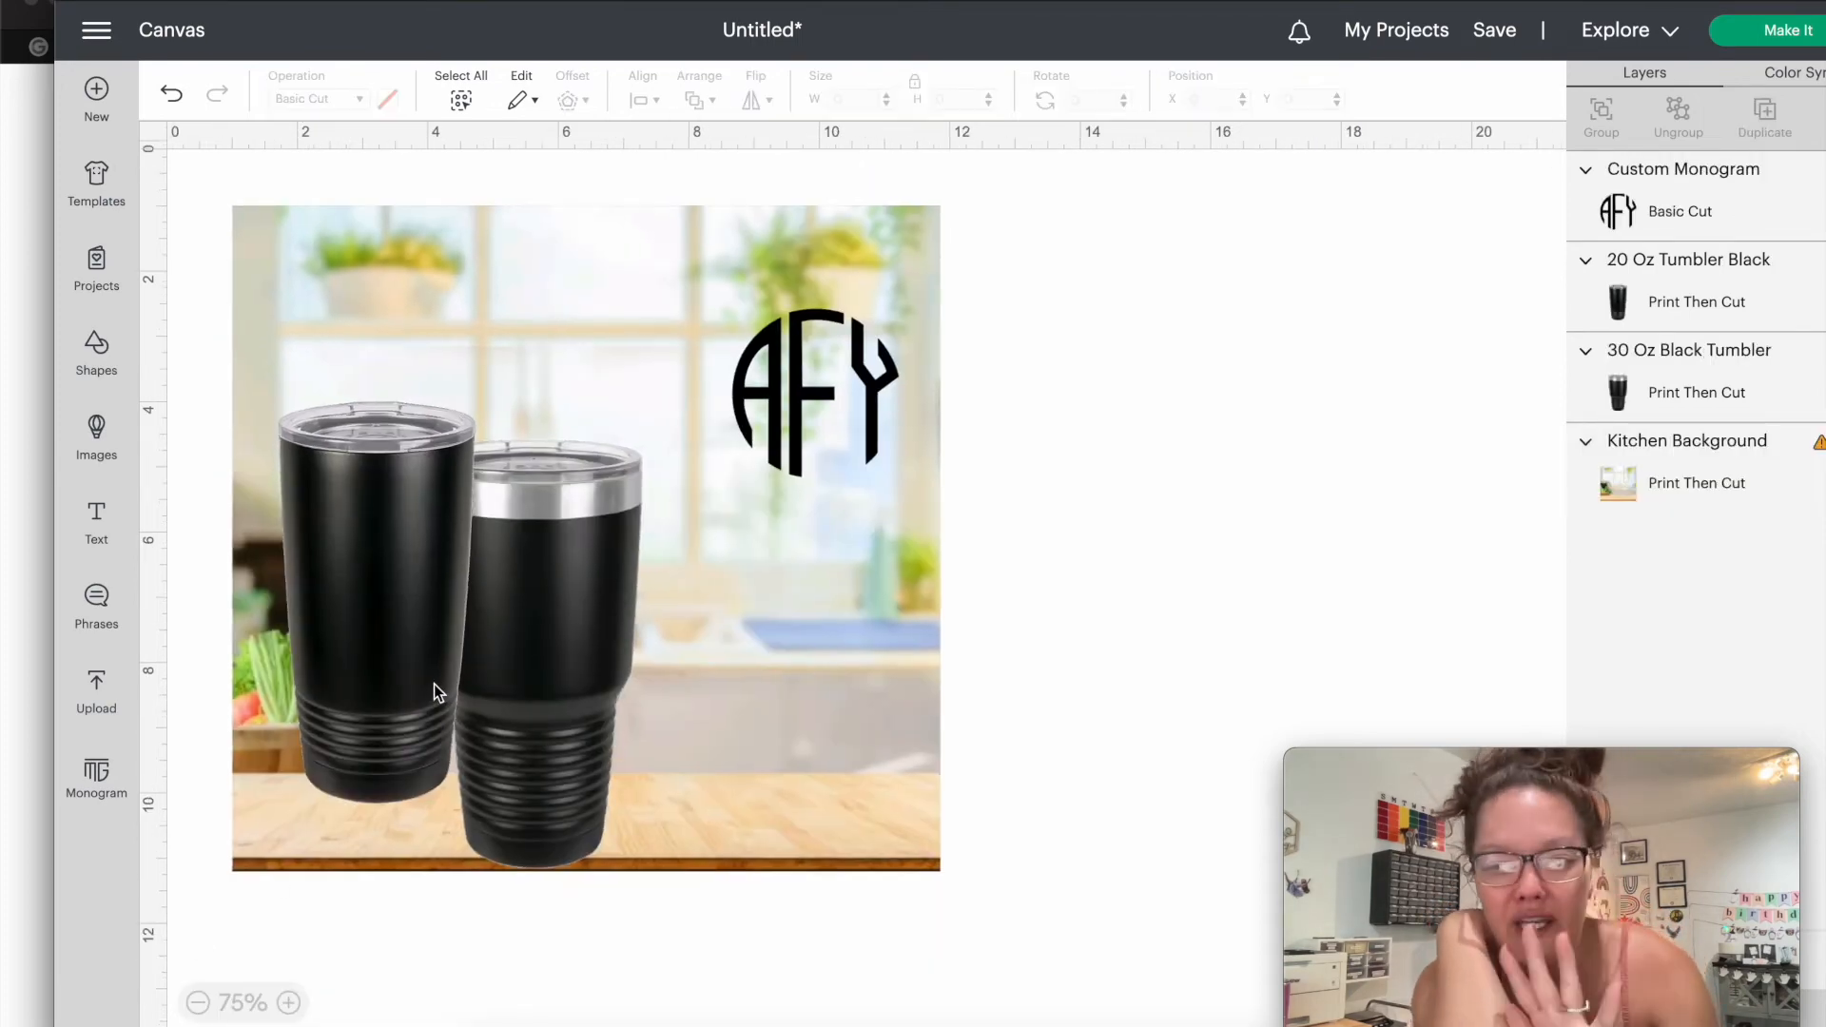
drag(403, 649, 824, 716)
drag(602, 631, 549, 622)
drag(591, 847, 554, 778)
drag(488, 695, 517, 723)
drag(844, 751, 765, 756)
drag(798, 858, 717, 761)
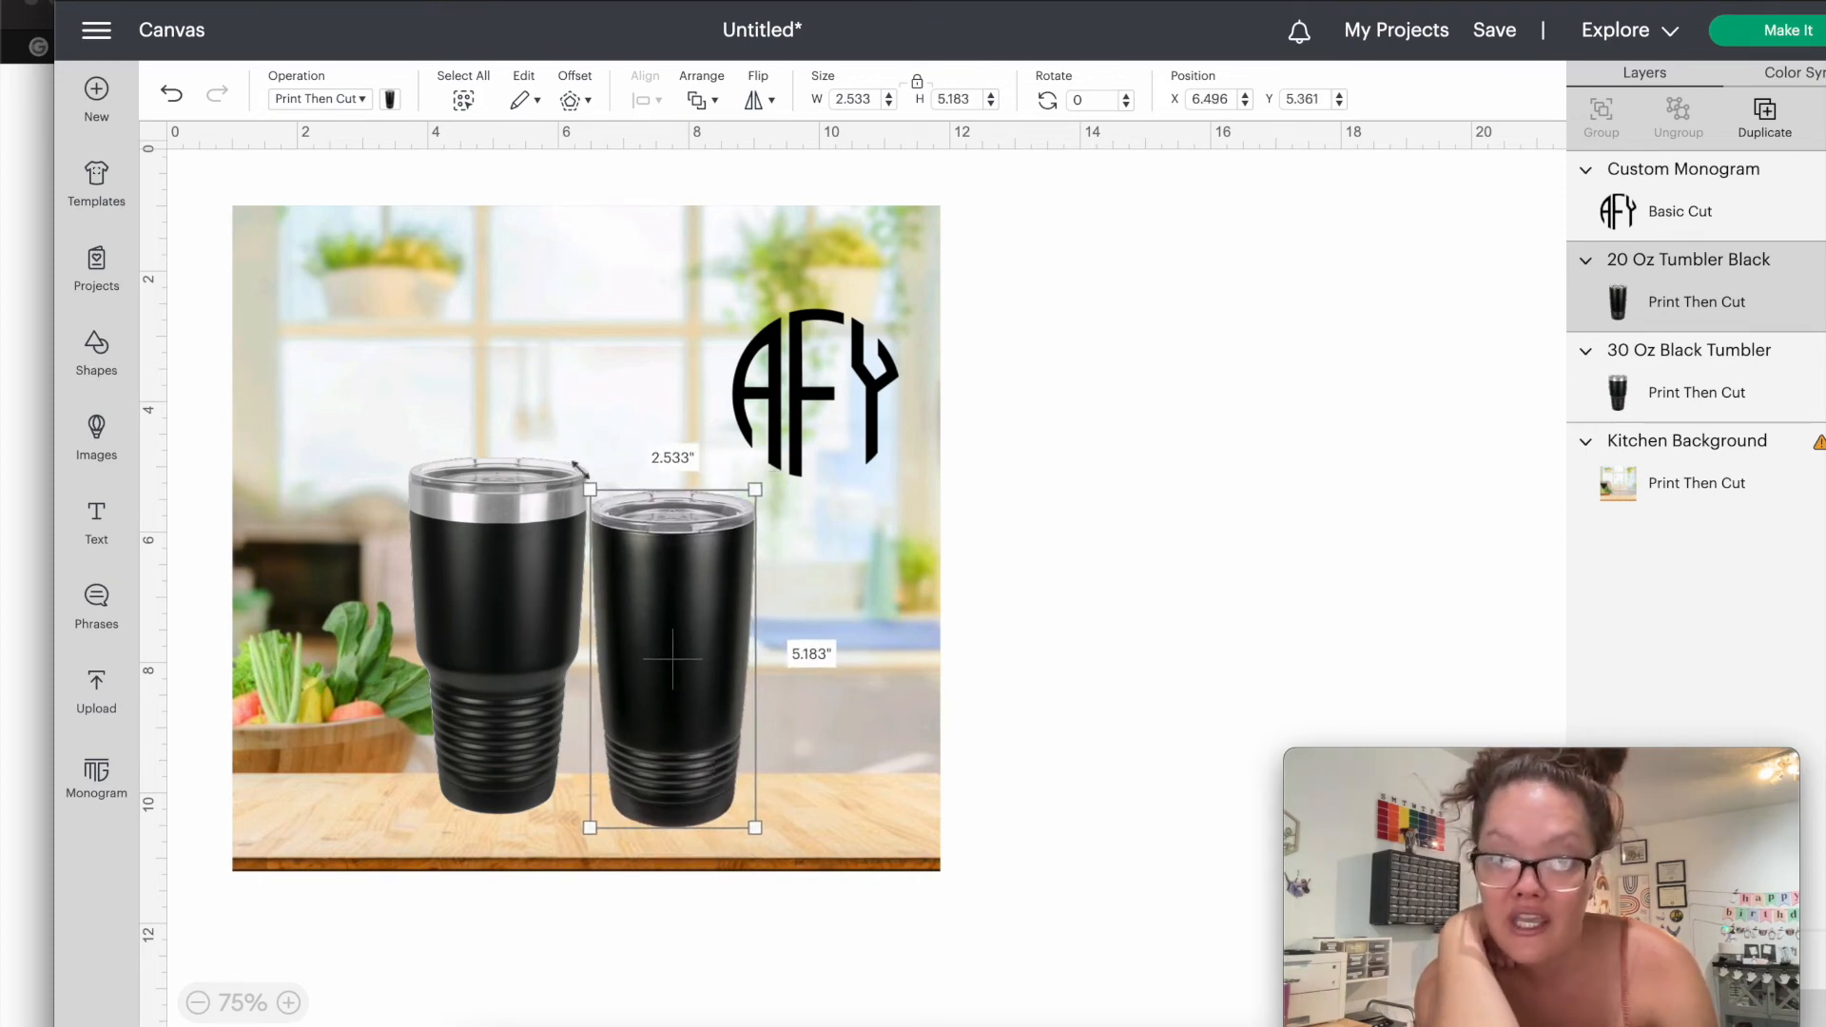
Step: Shrink the 20 oz tumbler to about 2.43 × 4.98 inches and bottom-align it with the 30 oz tumbler
drag(589, 489, 597, 502)
drag(693, 603, 685, 605)
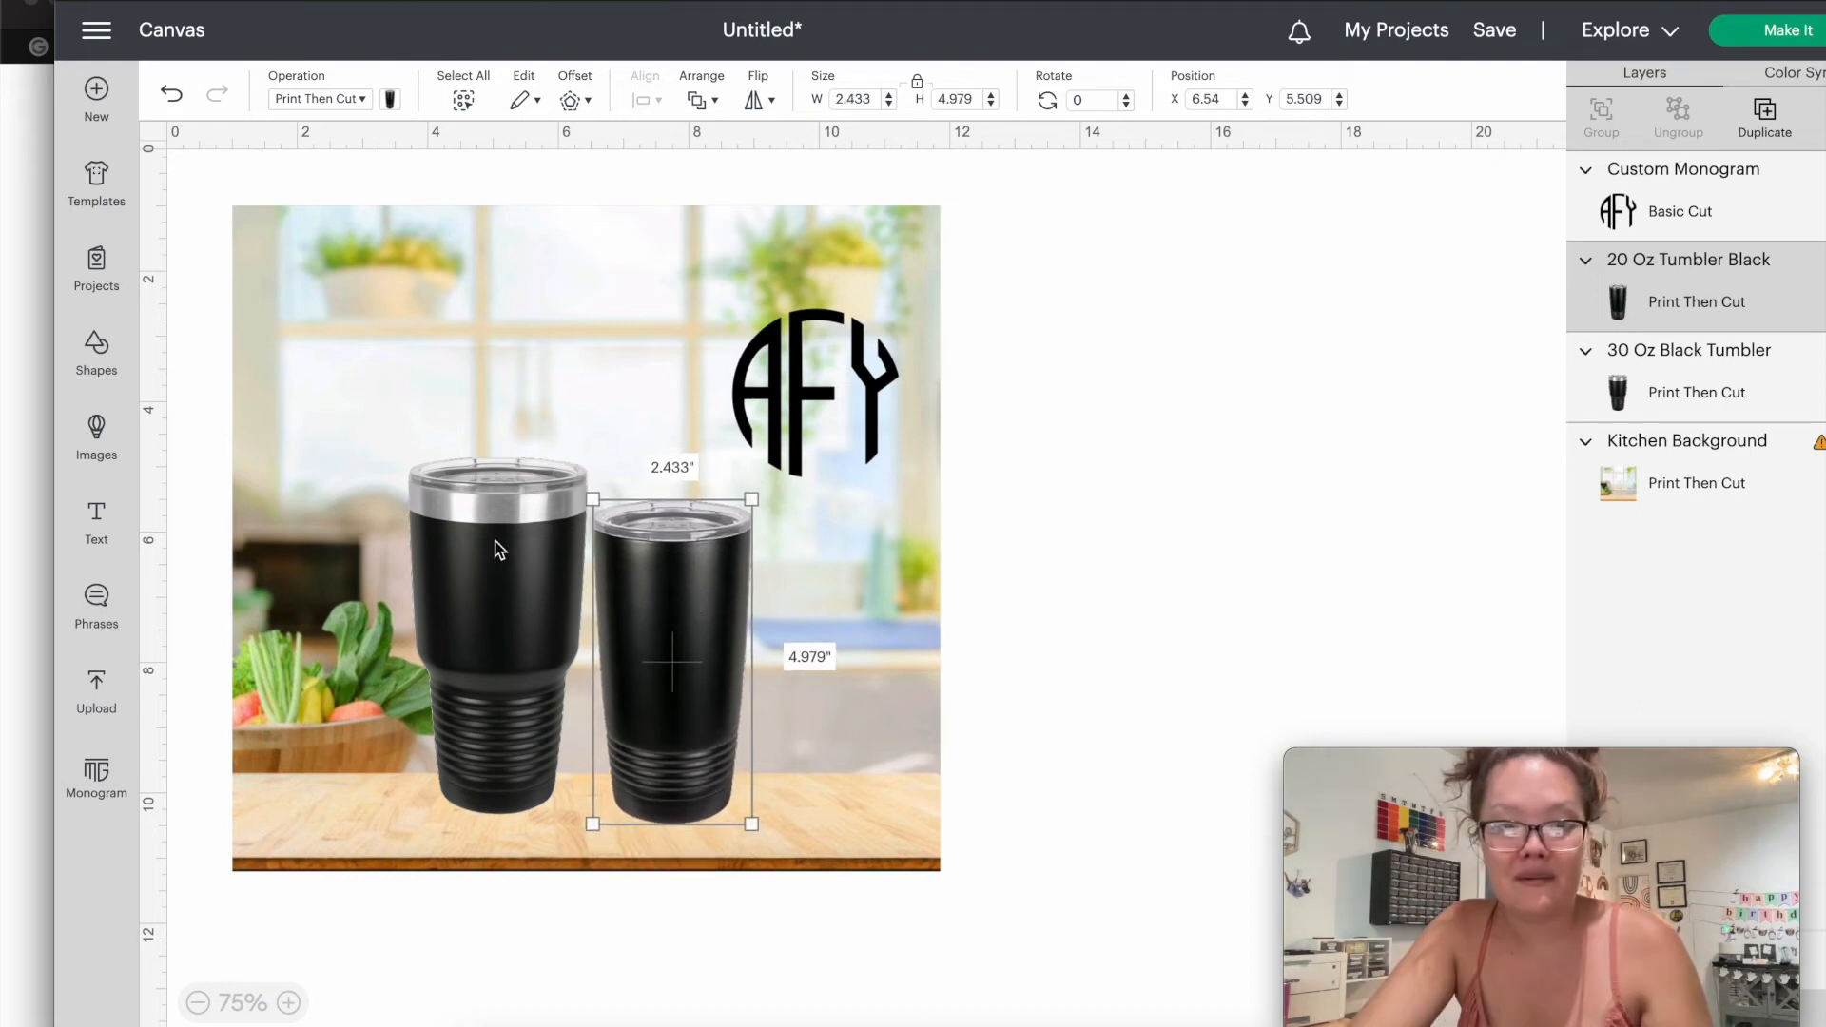
shift+click(495, 540)
click(640, 93)
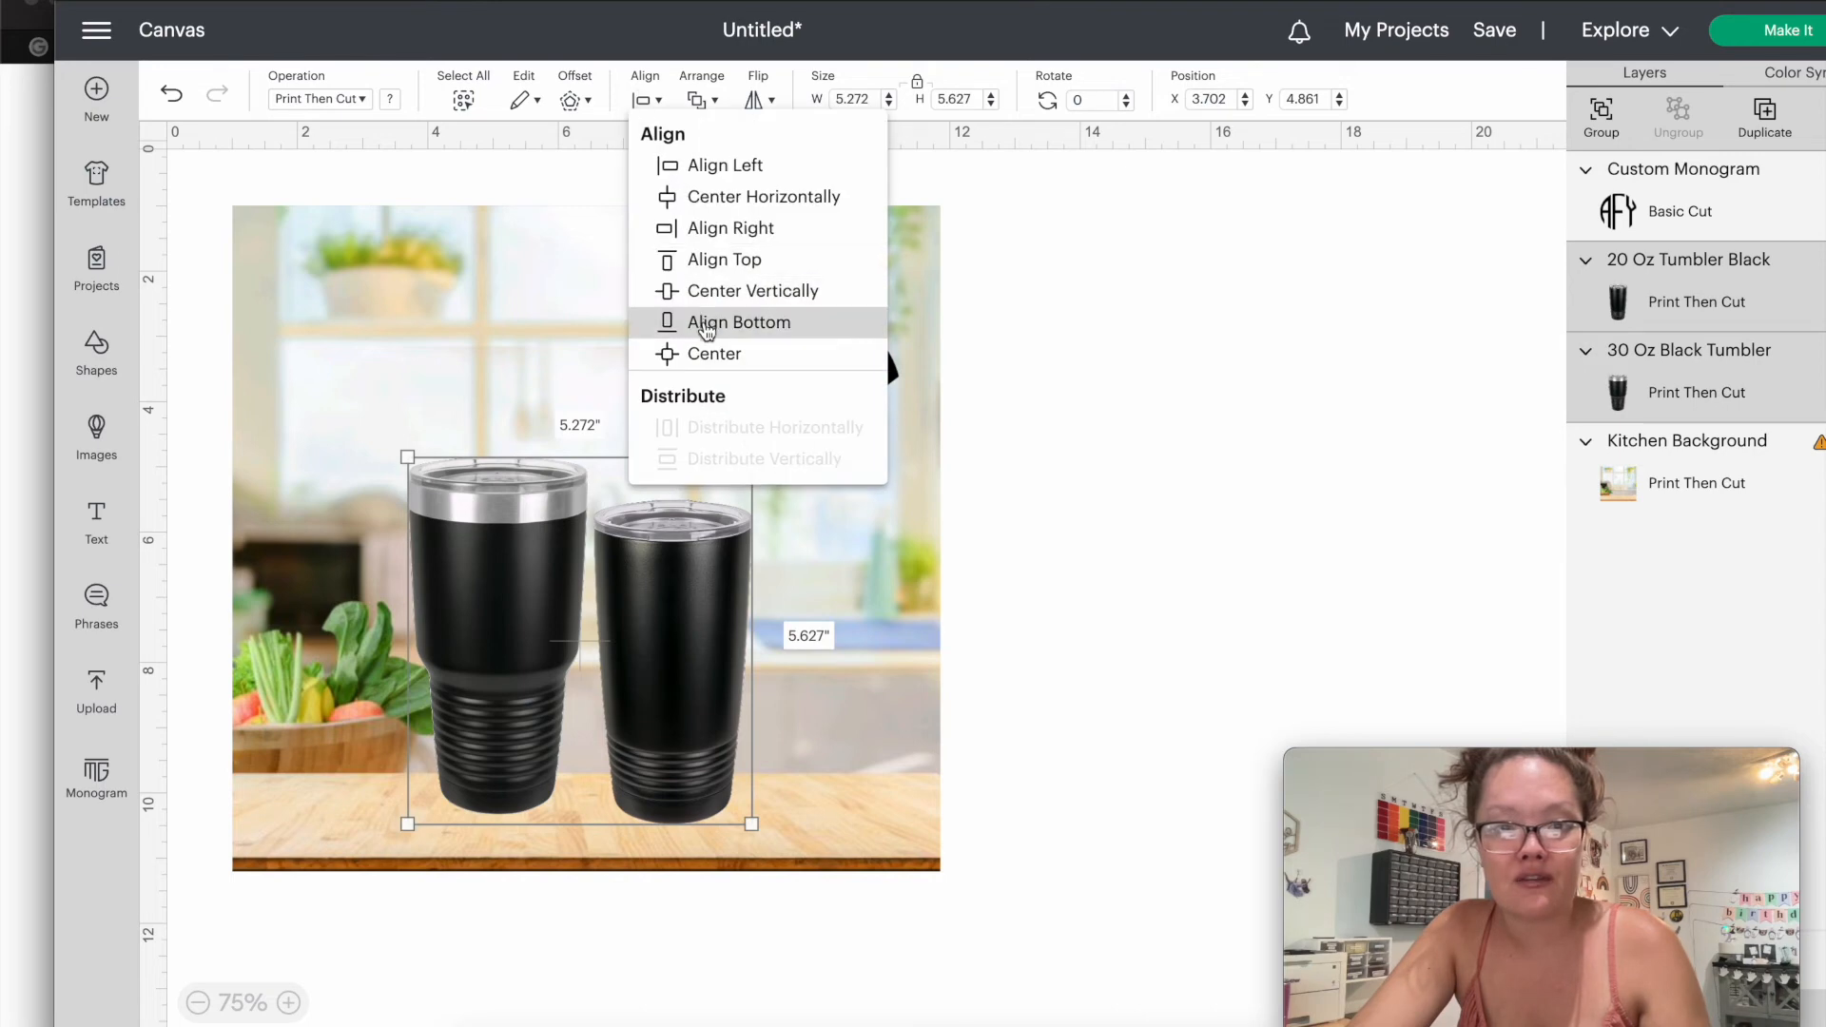
click(705, 326)
drag(701, 594, 701, 593)
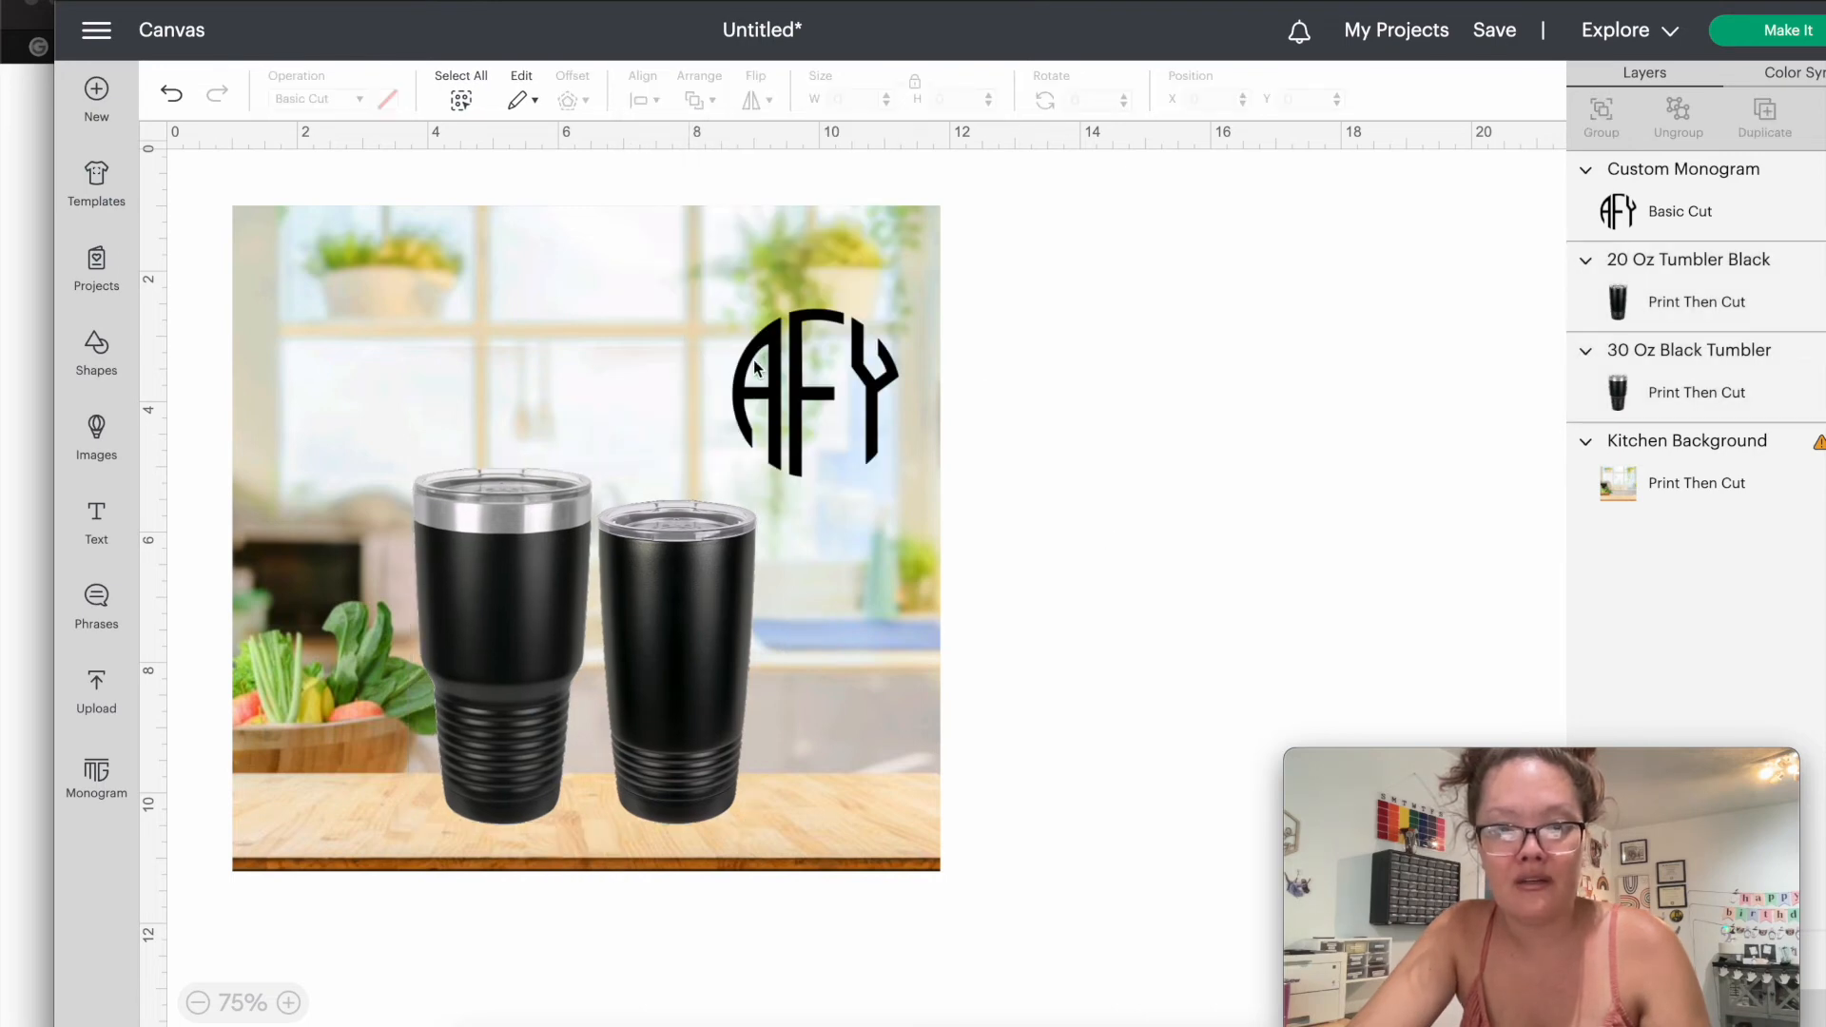
Step: Move the monogram off the kitchen background onto blank canvas and set its operation to Print Then Cut
drag(776, 396, 995, 471)
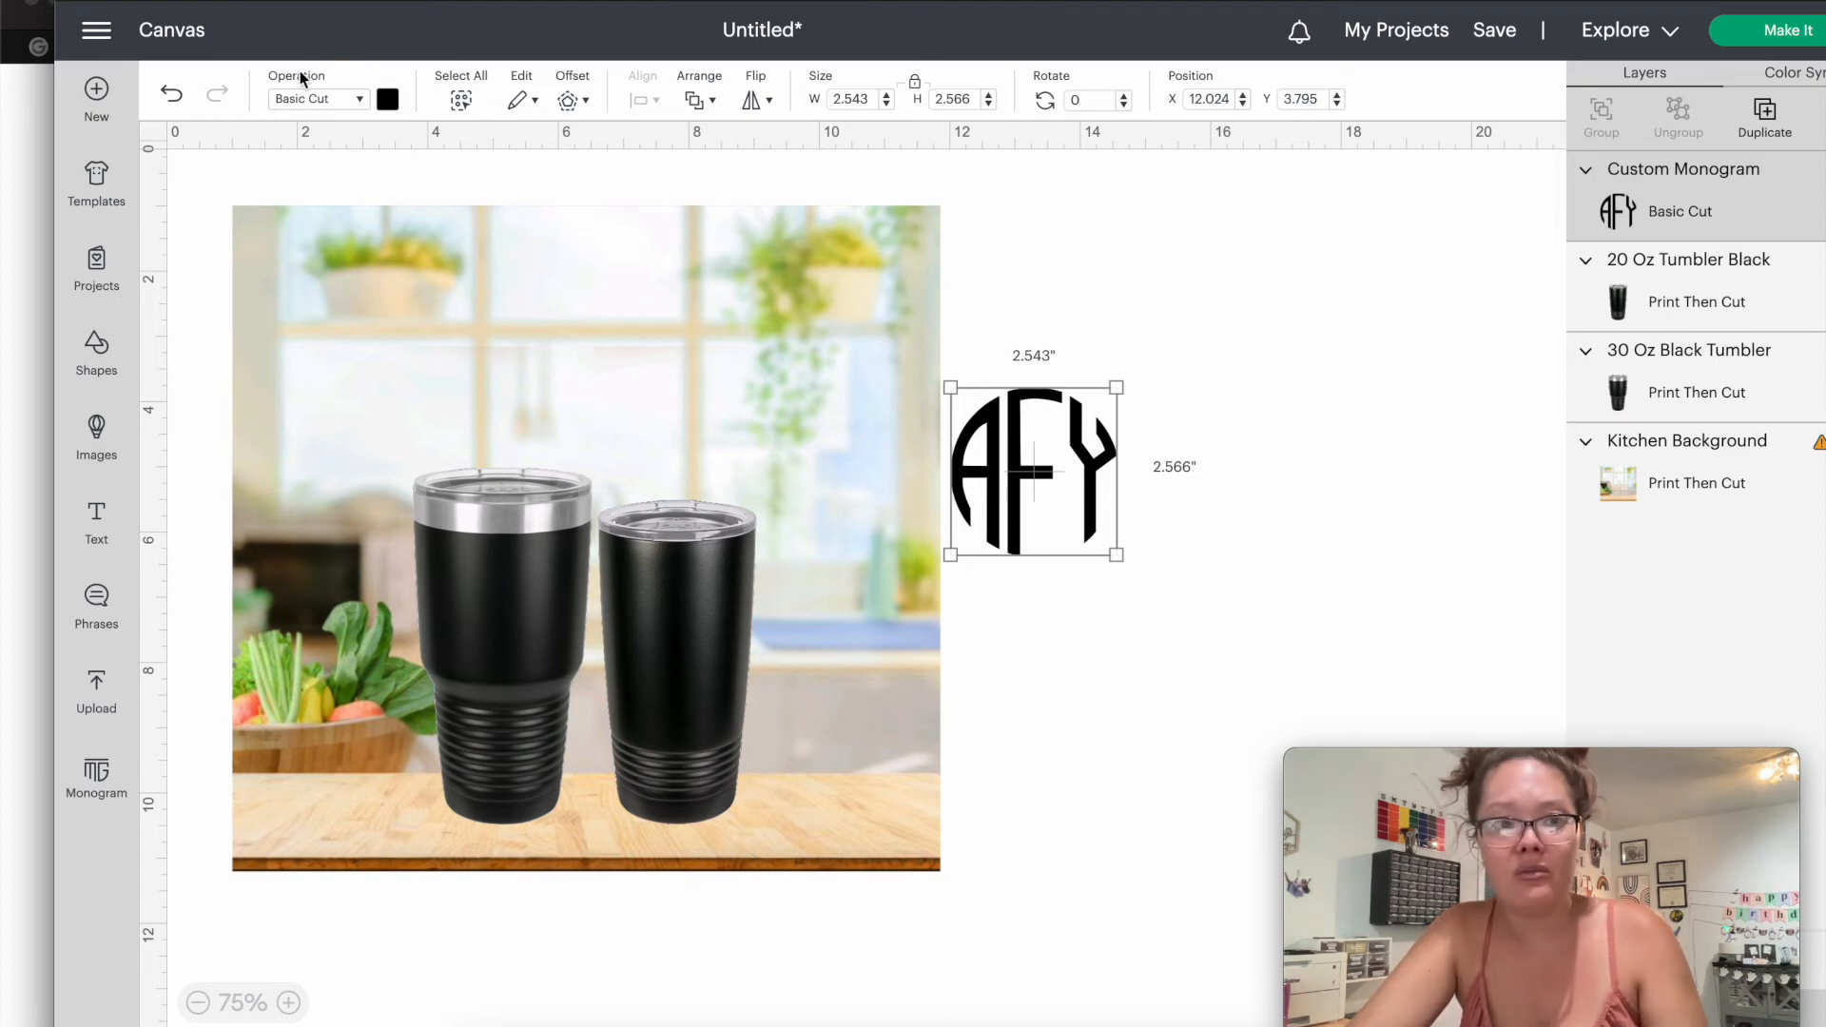
click(313, 101)
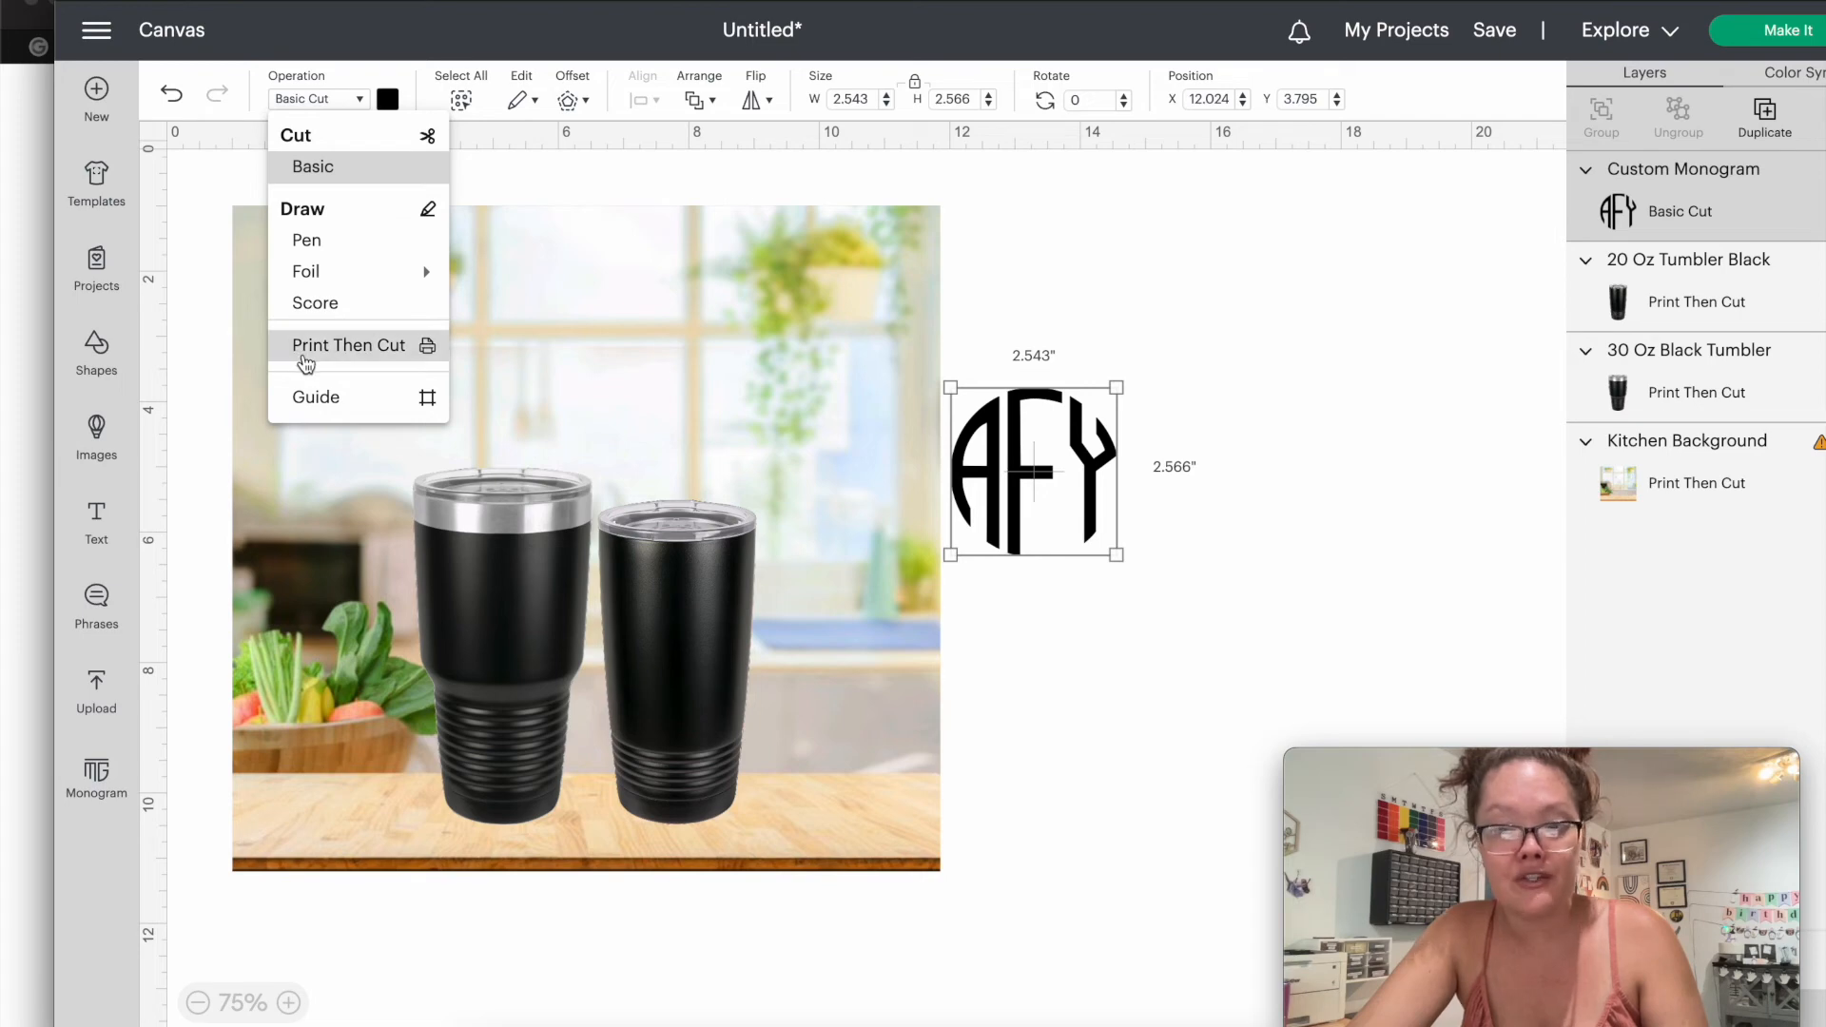
click(305, 360)
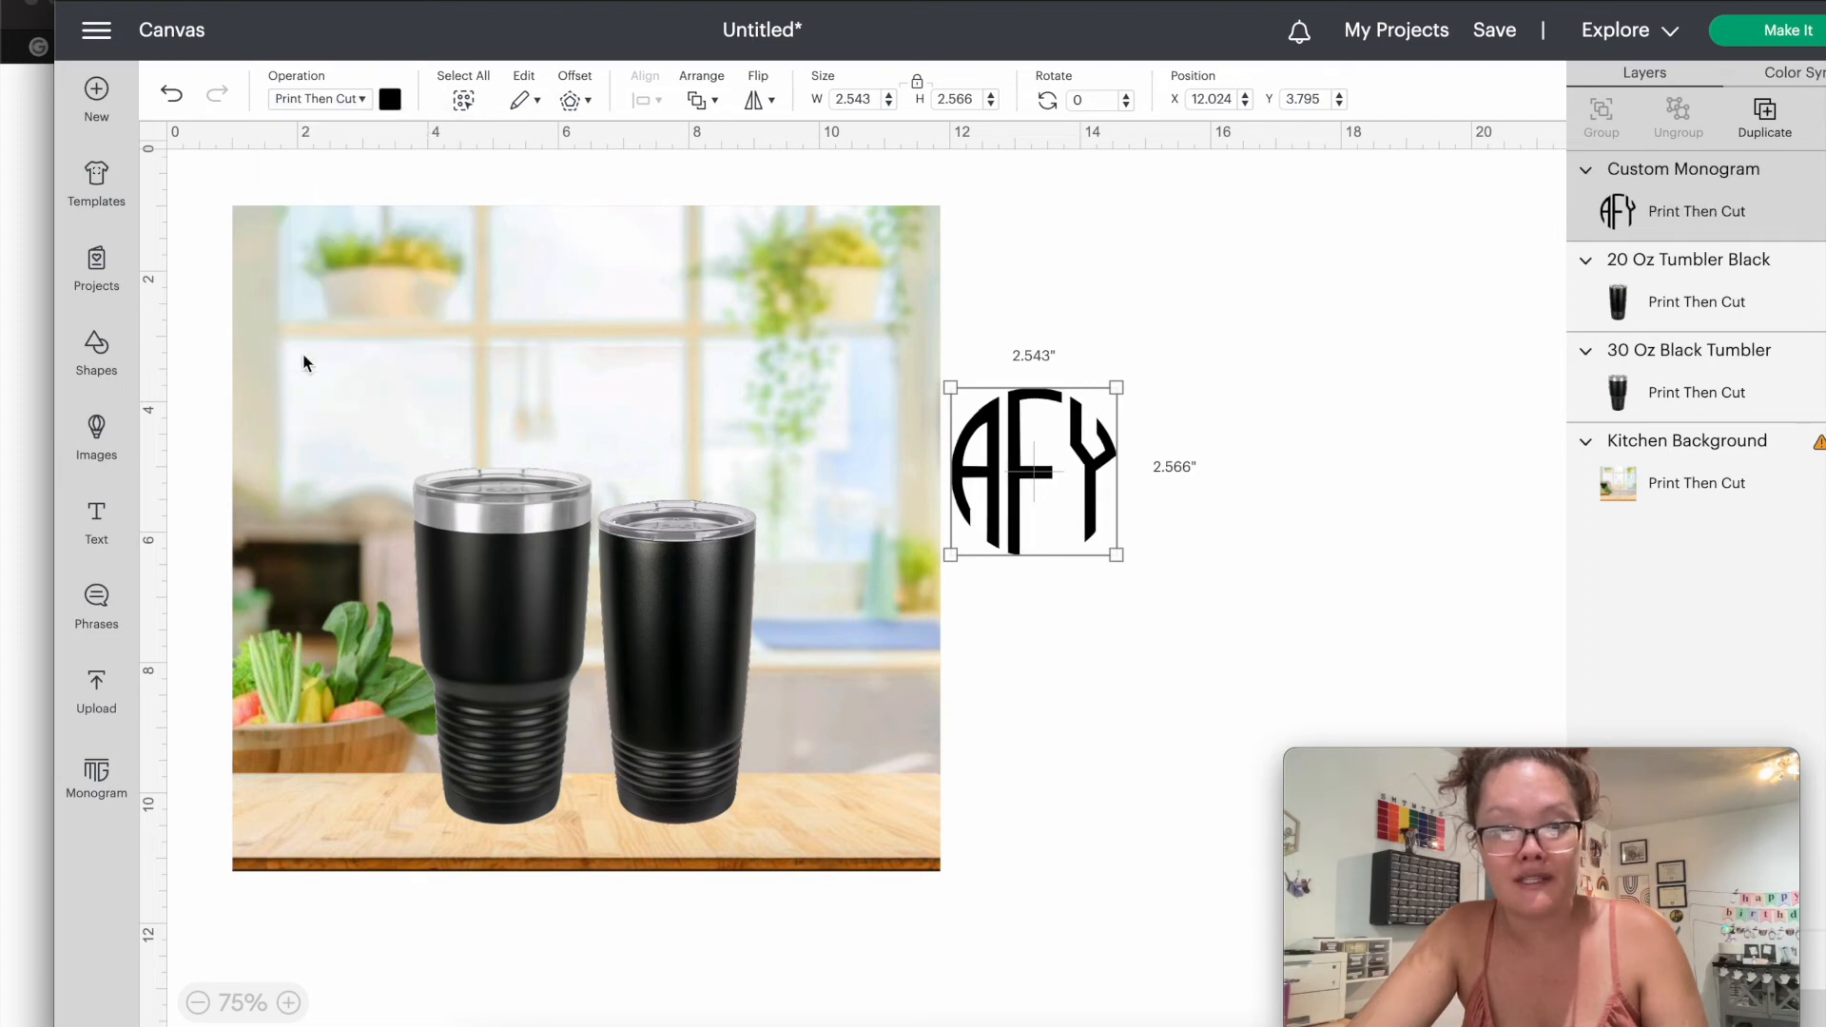
Step: Change the monogram's print type to Pattern and fill it with the uploaded brushed chrome pattern
click(392, 103)
click(459, 201)
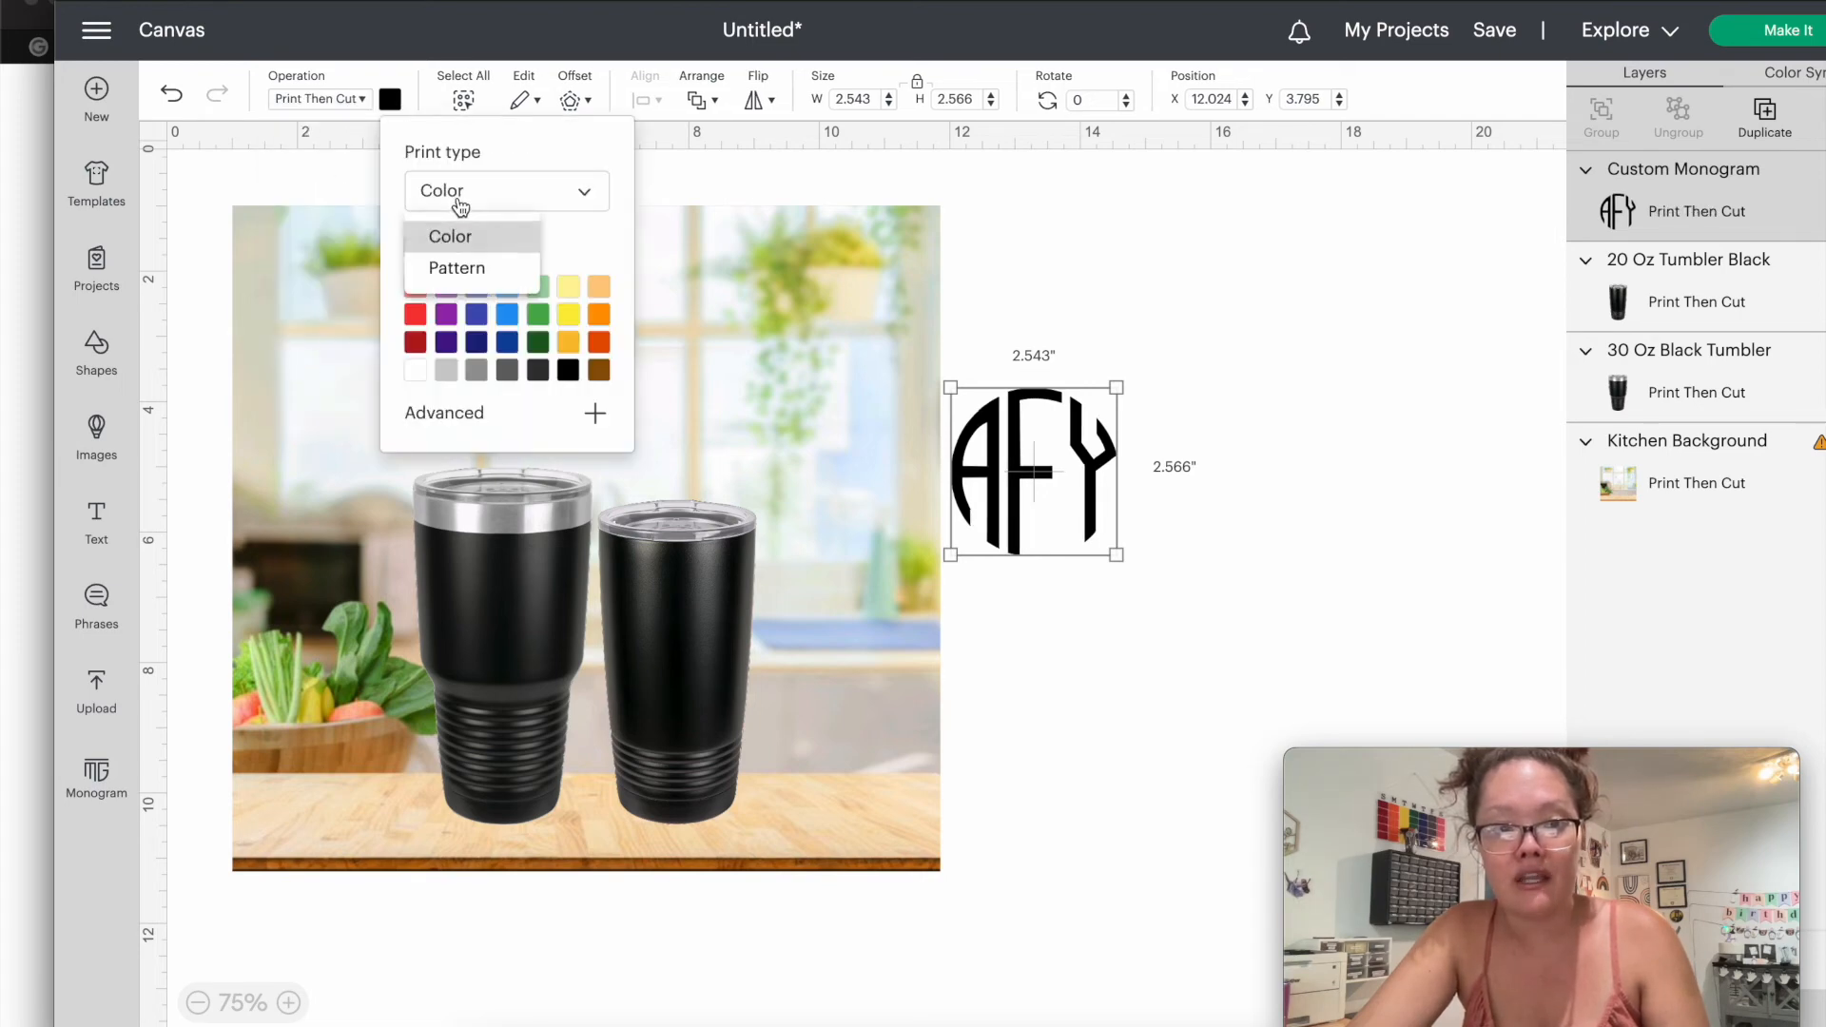
click(457, 268)
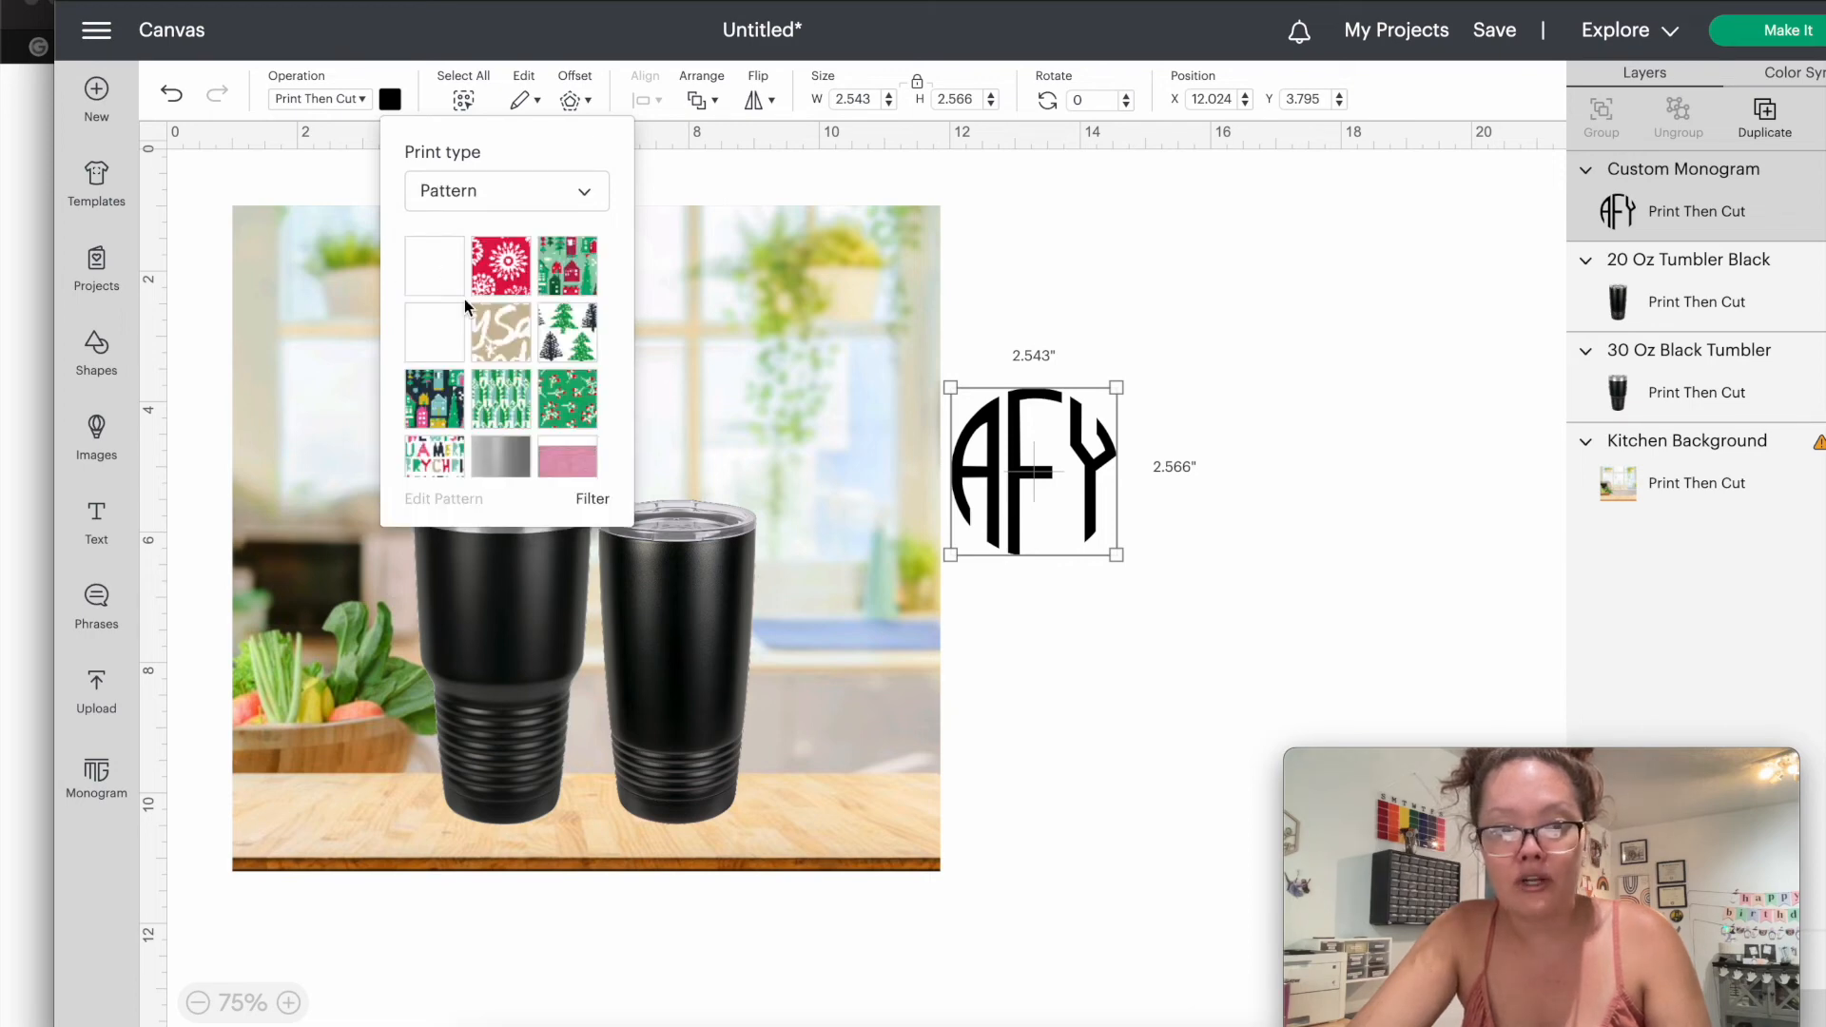
scroll(464, 299, down, 2)
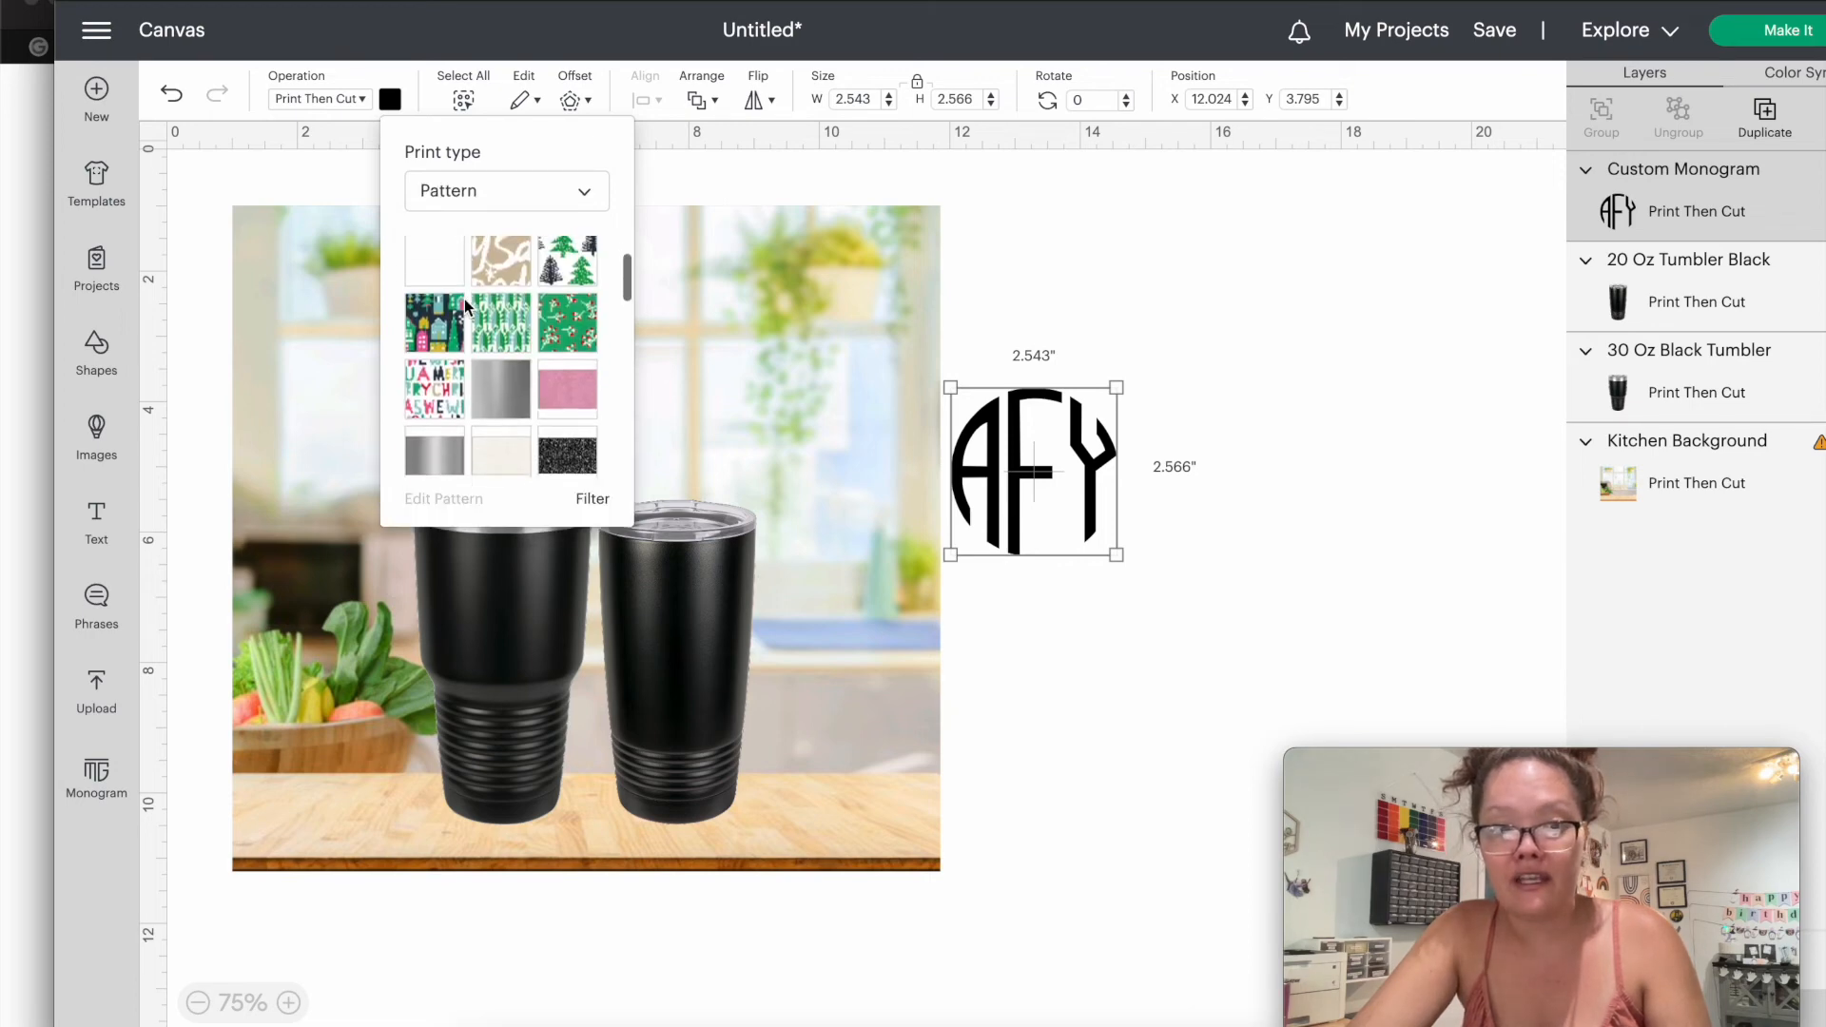
click(512, 382)
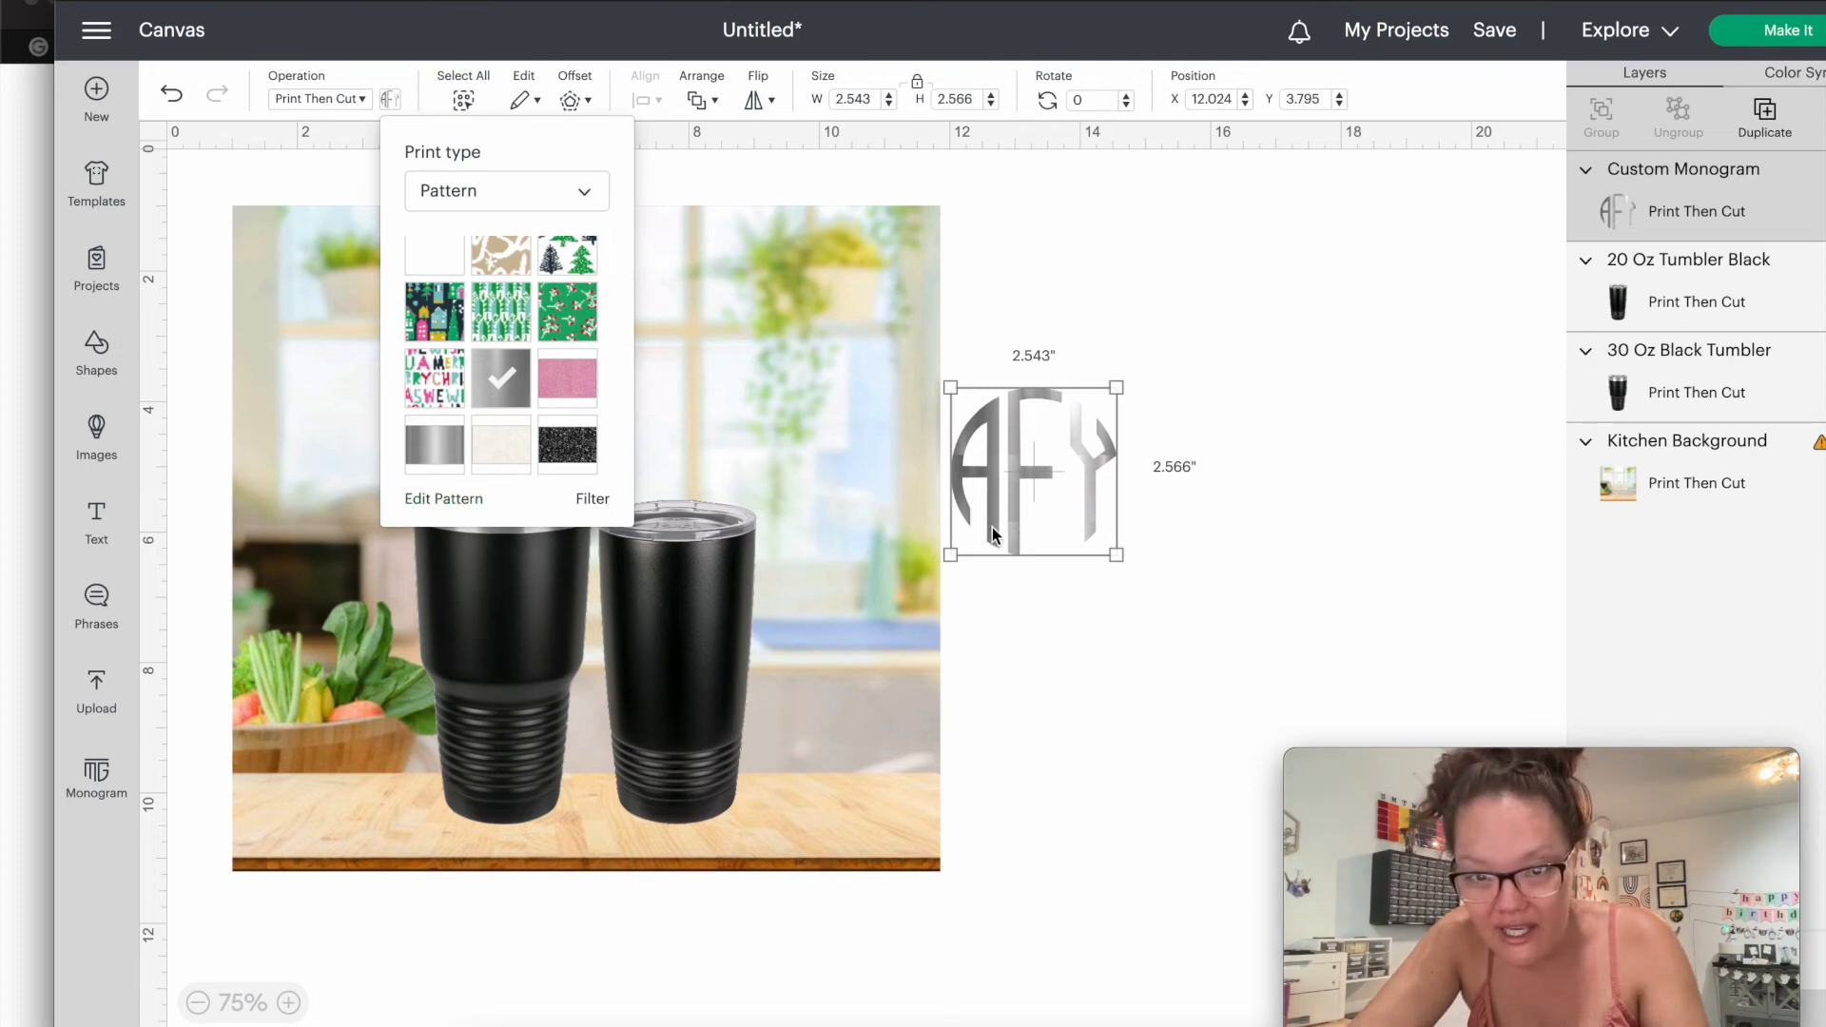
Step: Edit the monogram's chrome pattern to scale 400 with a vertical offset of 5
click(423, 510)
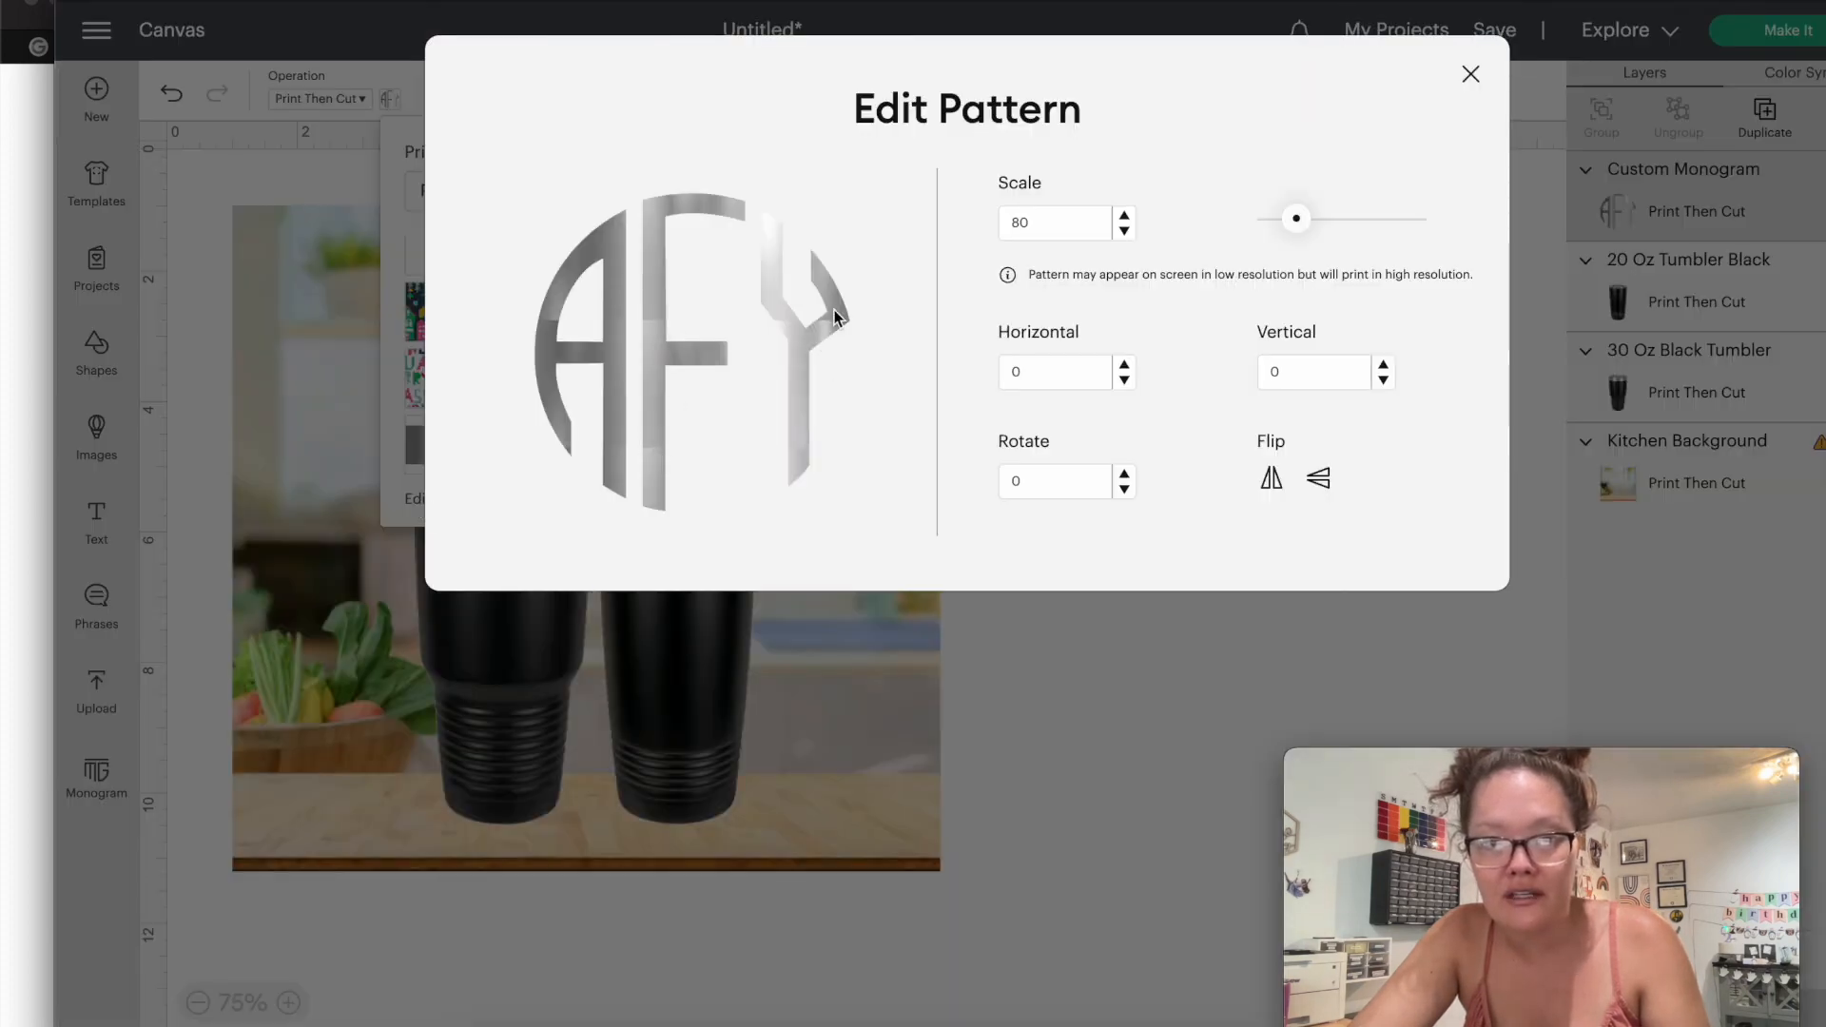
drag(1298, 221, 1423, 232)
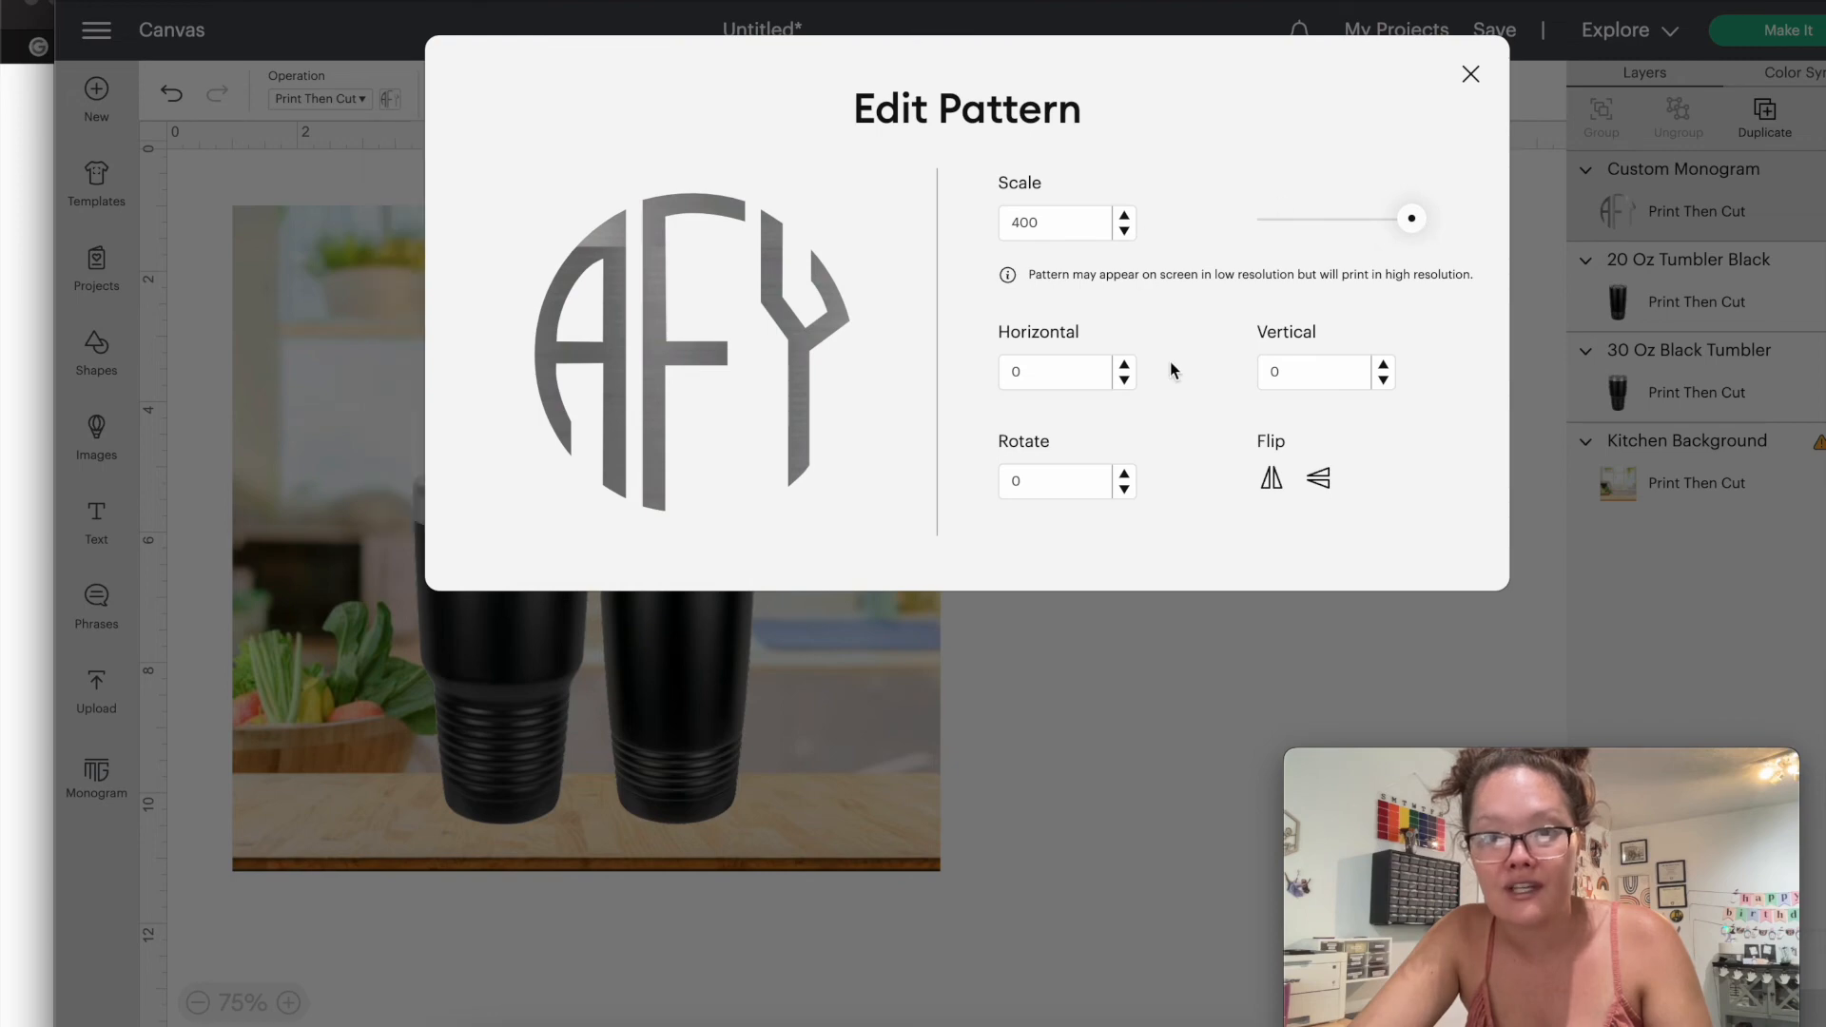
click(1383, 365)
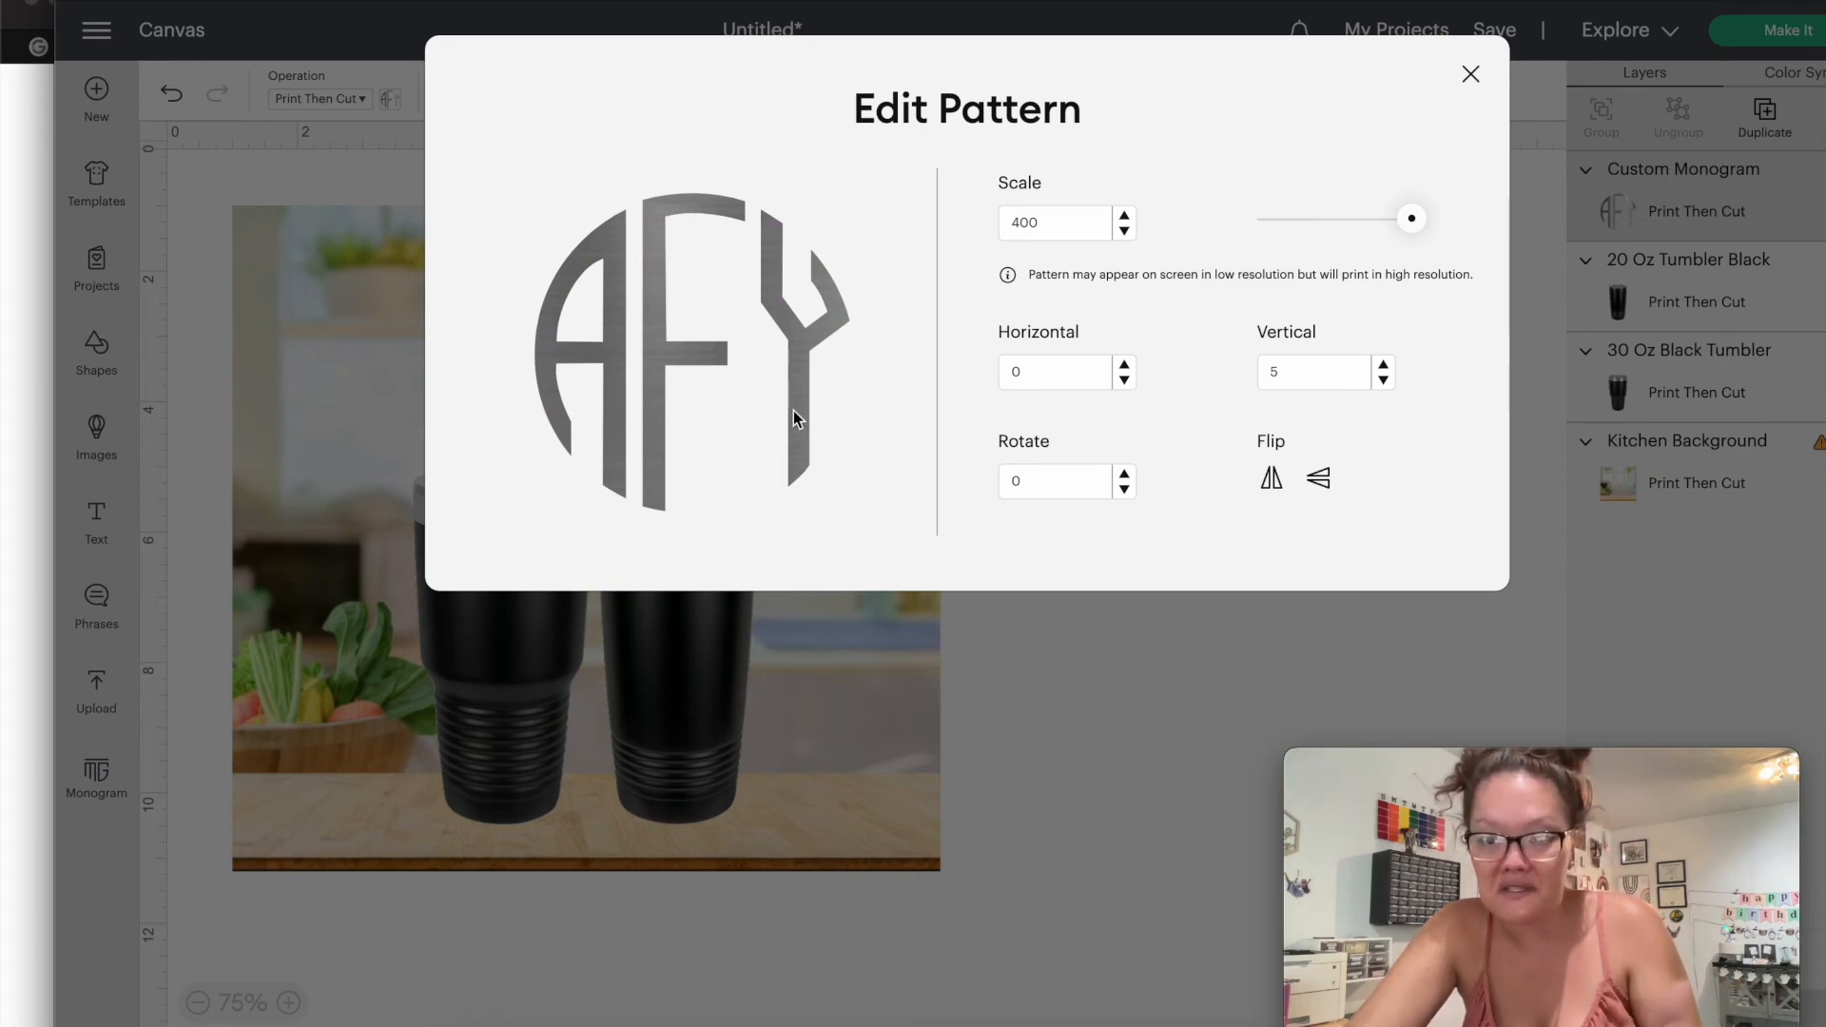
click(1076, 681)
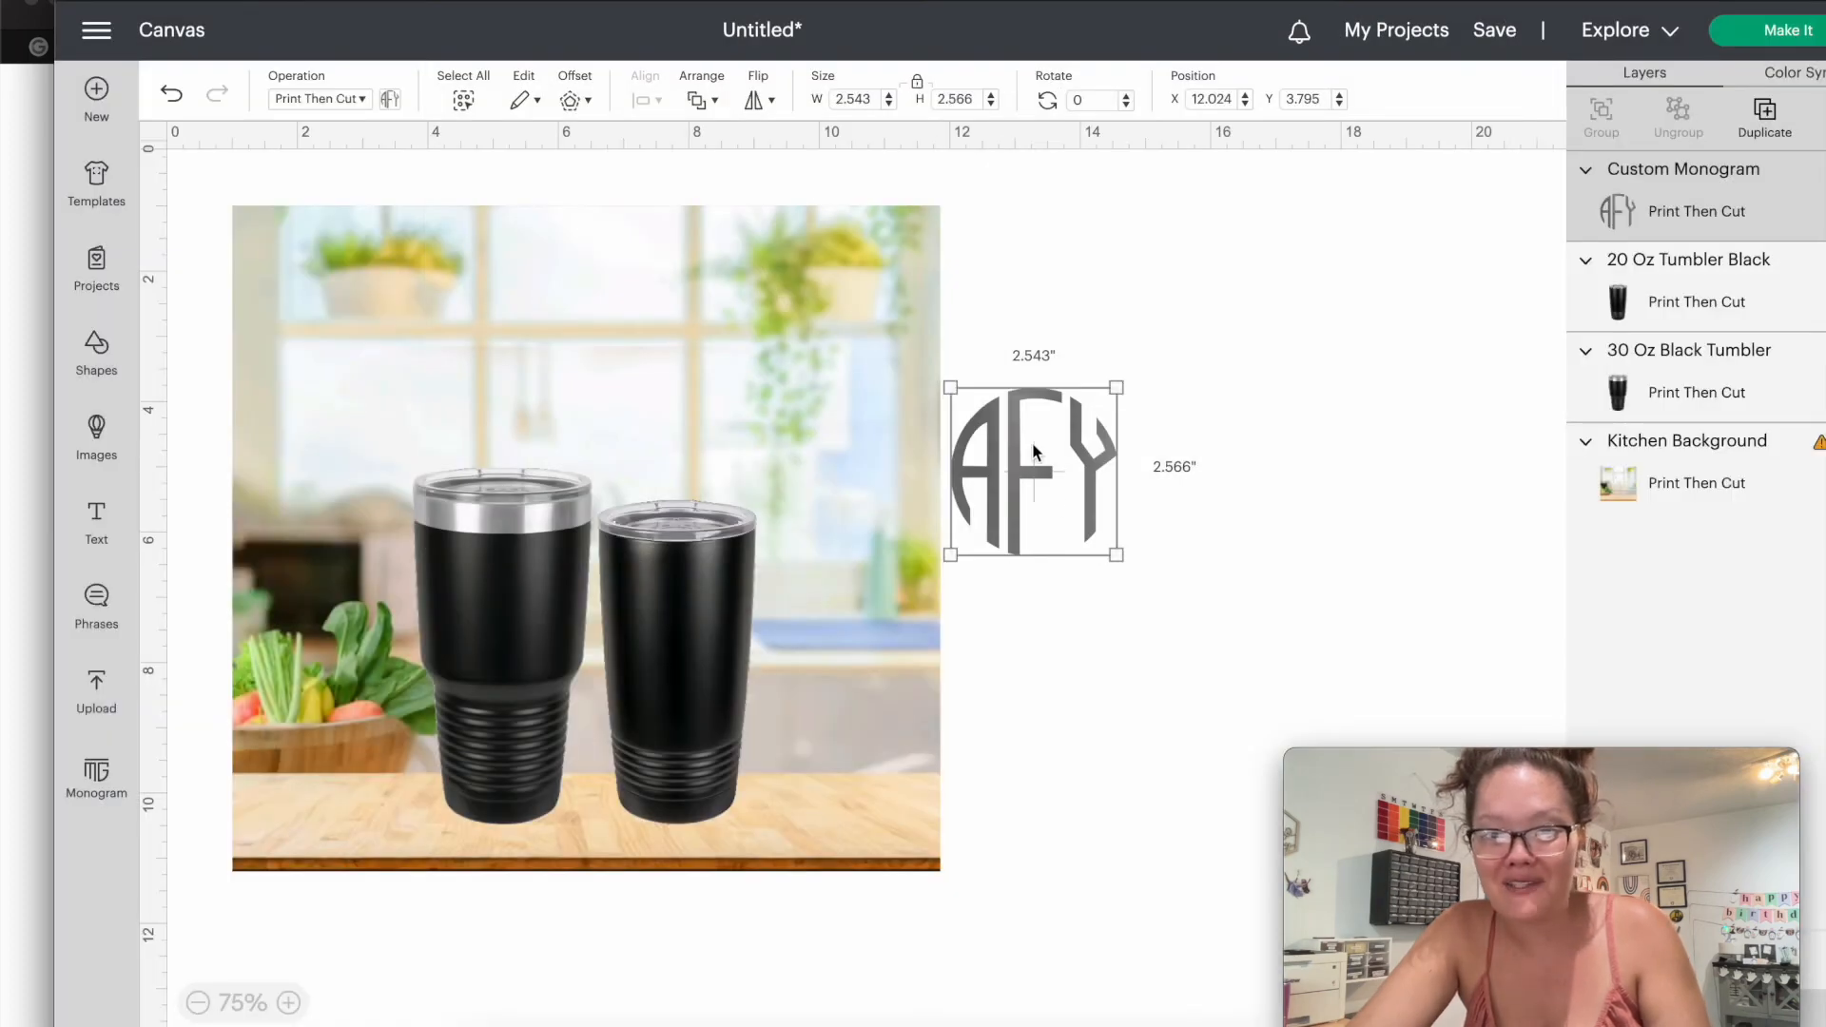
Step: Place the chrome monogram on the upper body of the 30 oz tumbler and shrink it to about 1.59 × 1.61 inches
drag(1024, 468, 512, 653)
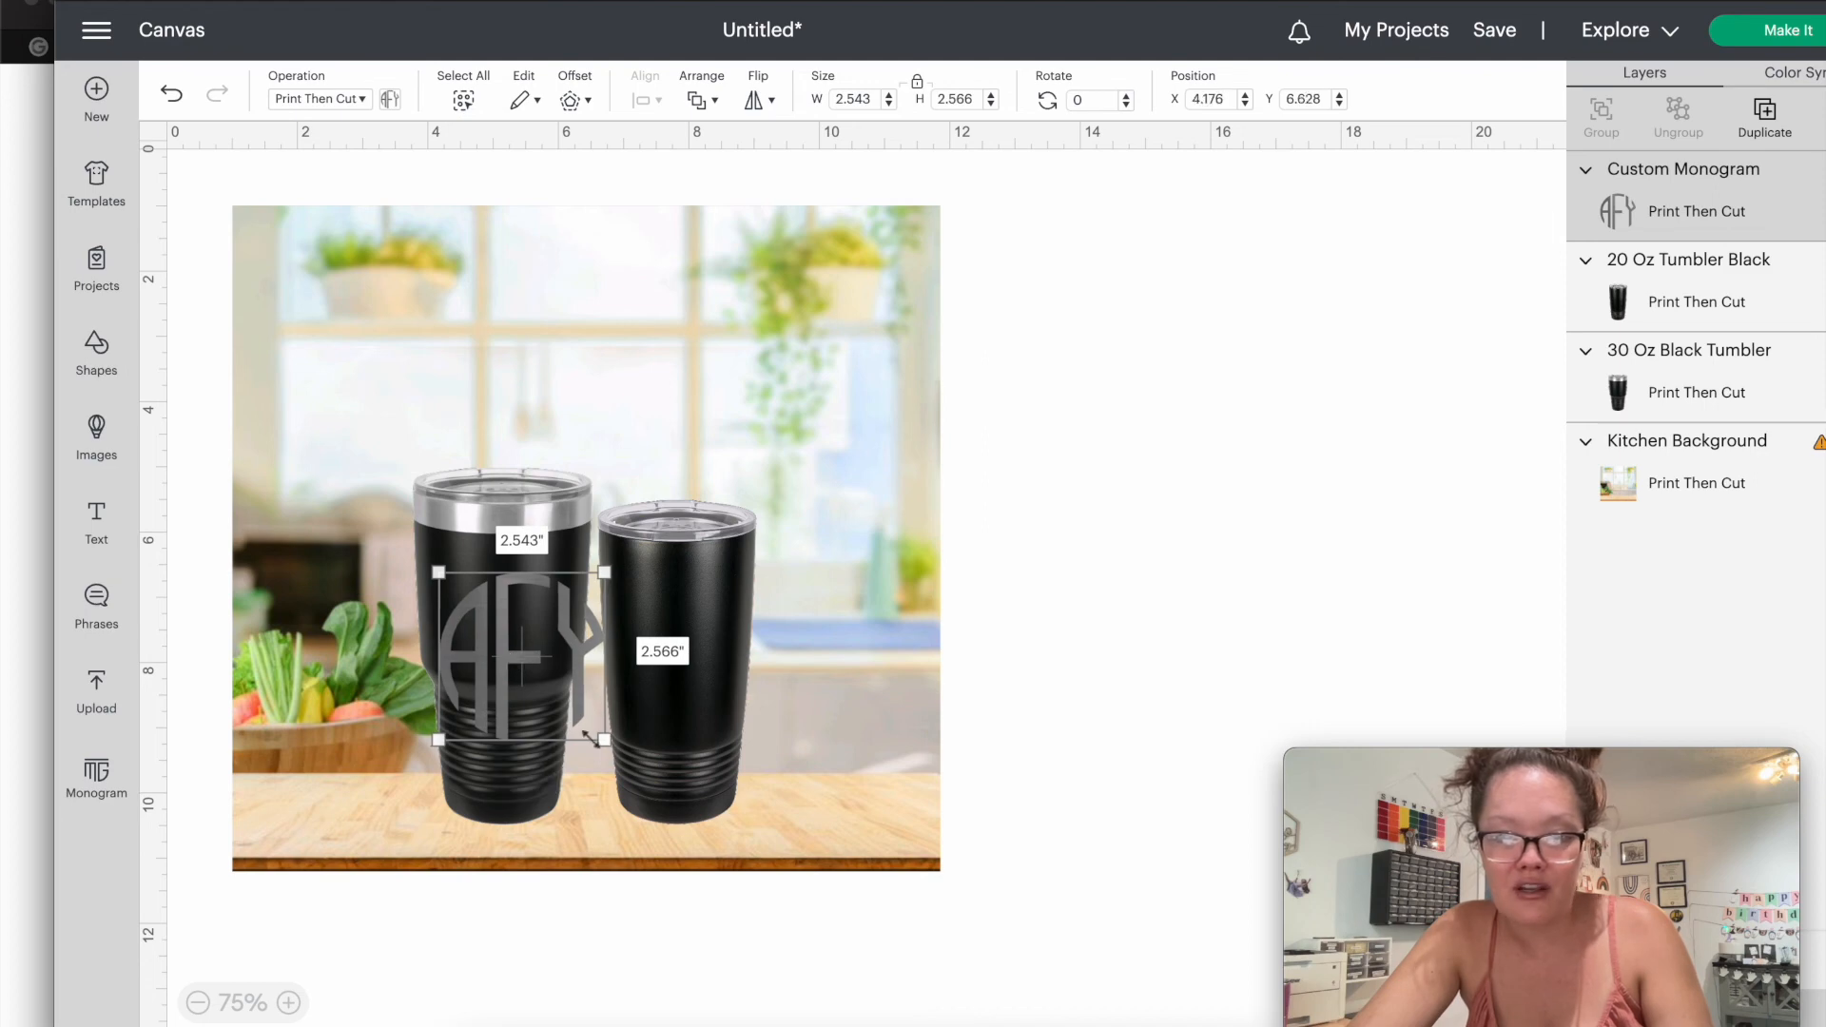
drag(602, 738, 502, 610)
click(768, 961)
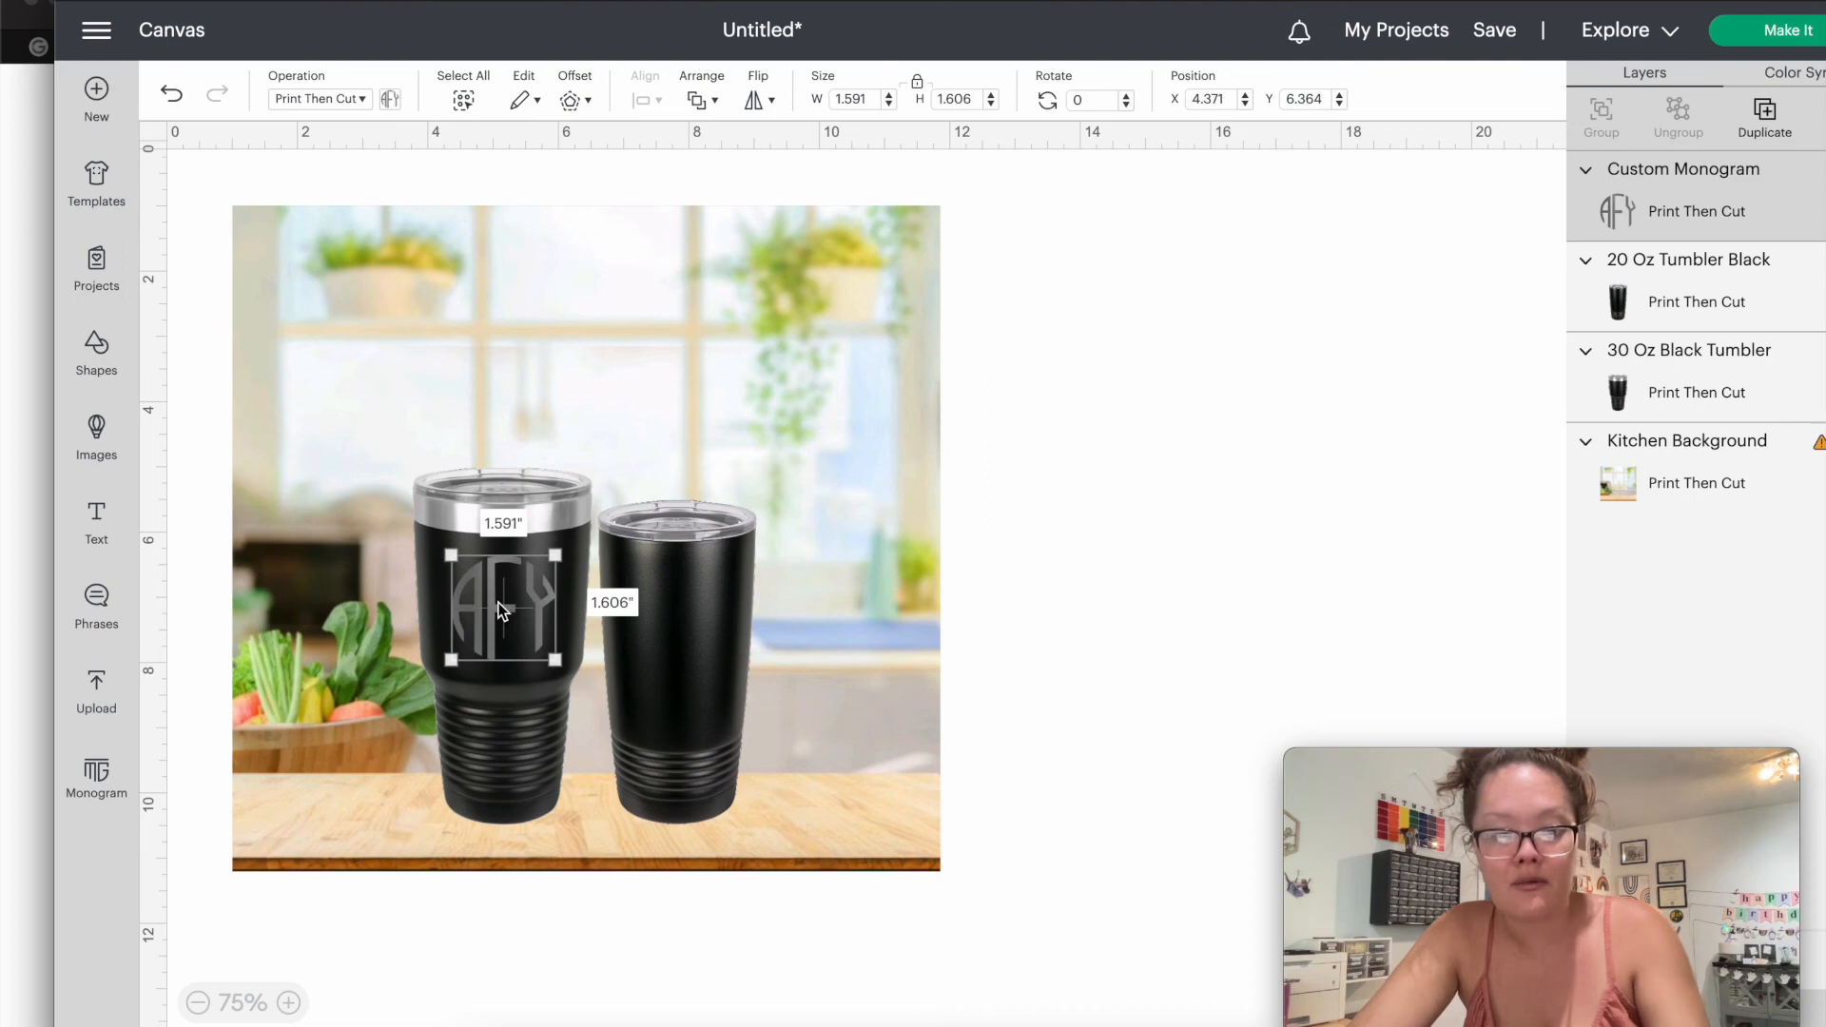
Step: Duplicate the monogram onto the 20 oz tumbler and shrink the copy to about 1.43 × 1.44 inches
key(ctrl+c)
key(ctrl+v)
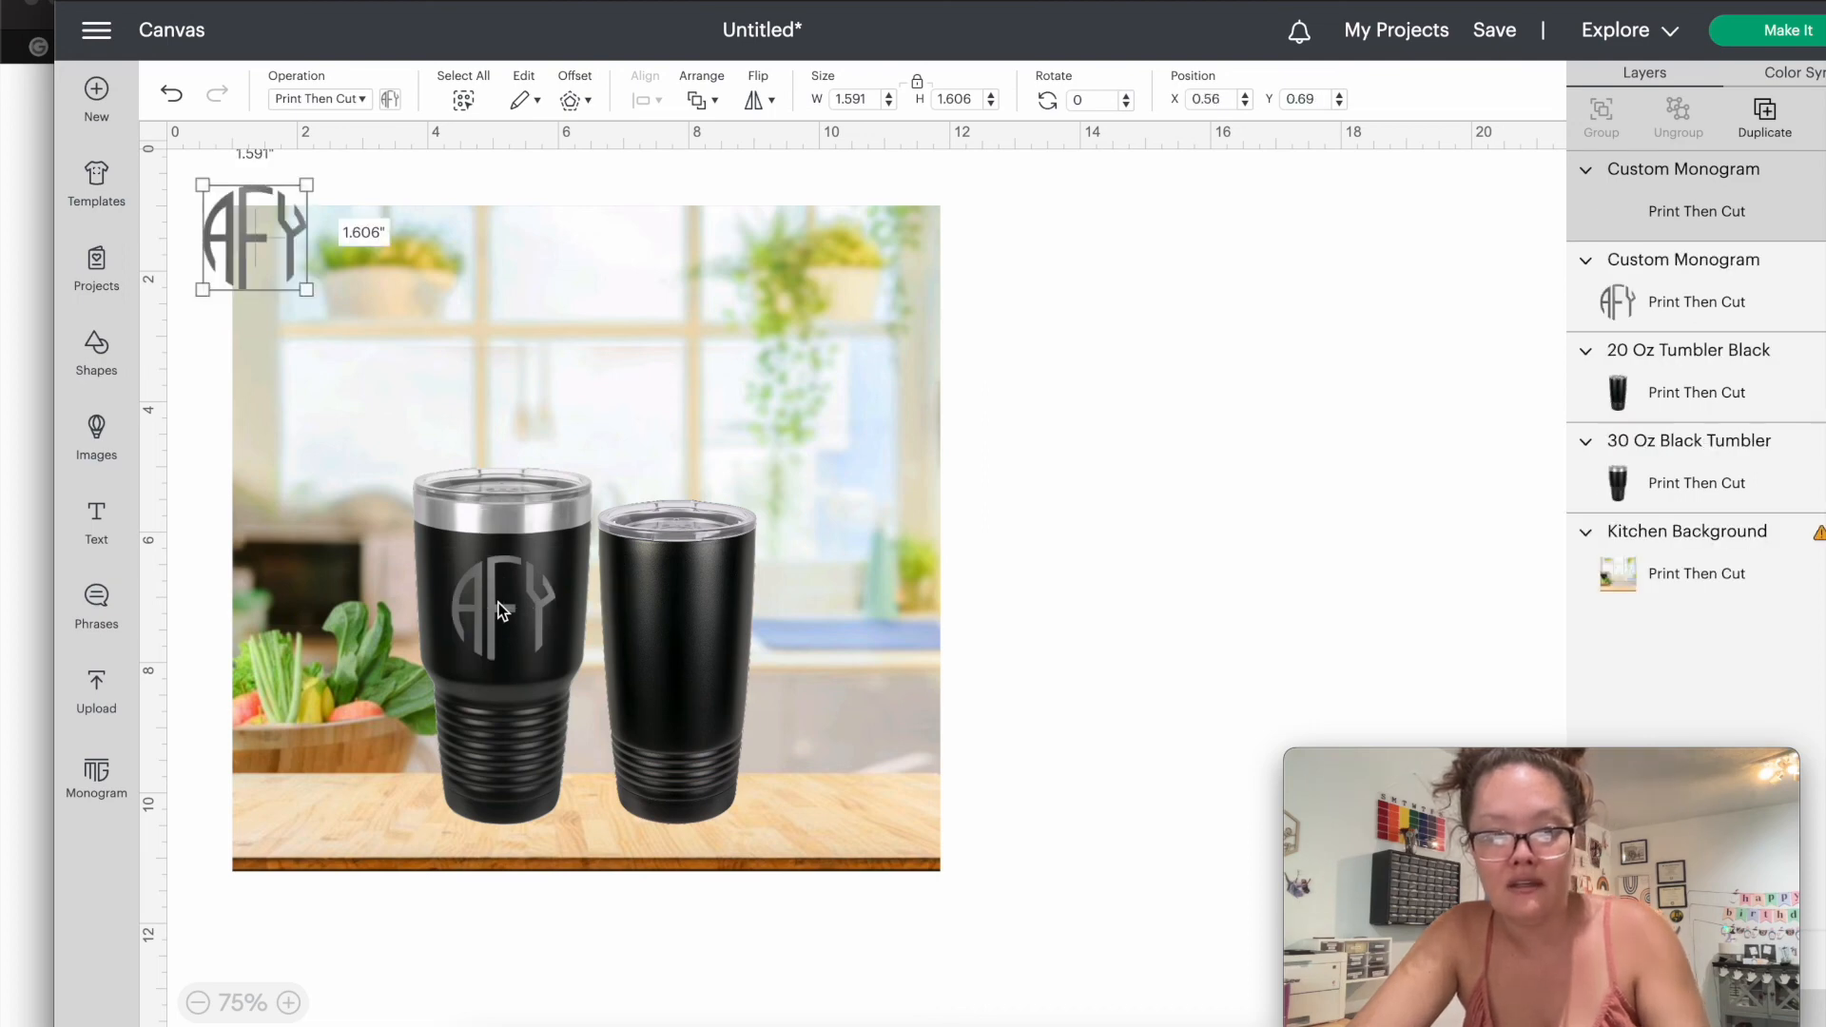
drag(244, 234, 680, 645)
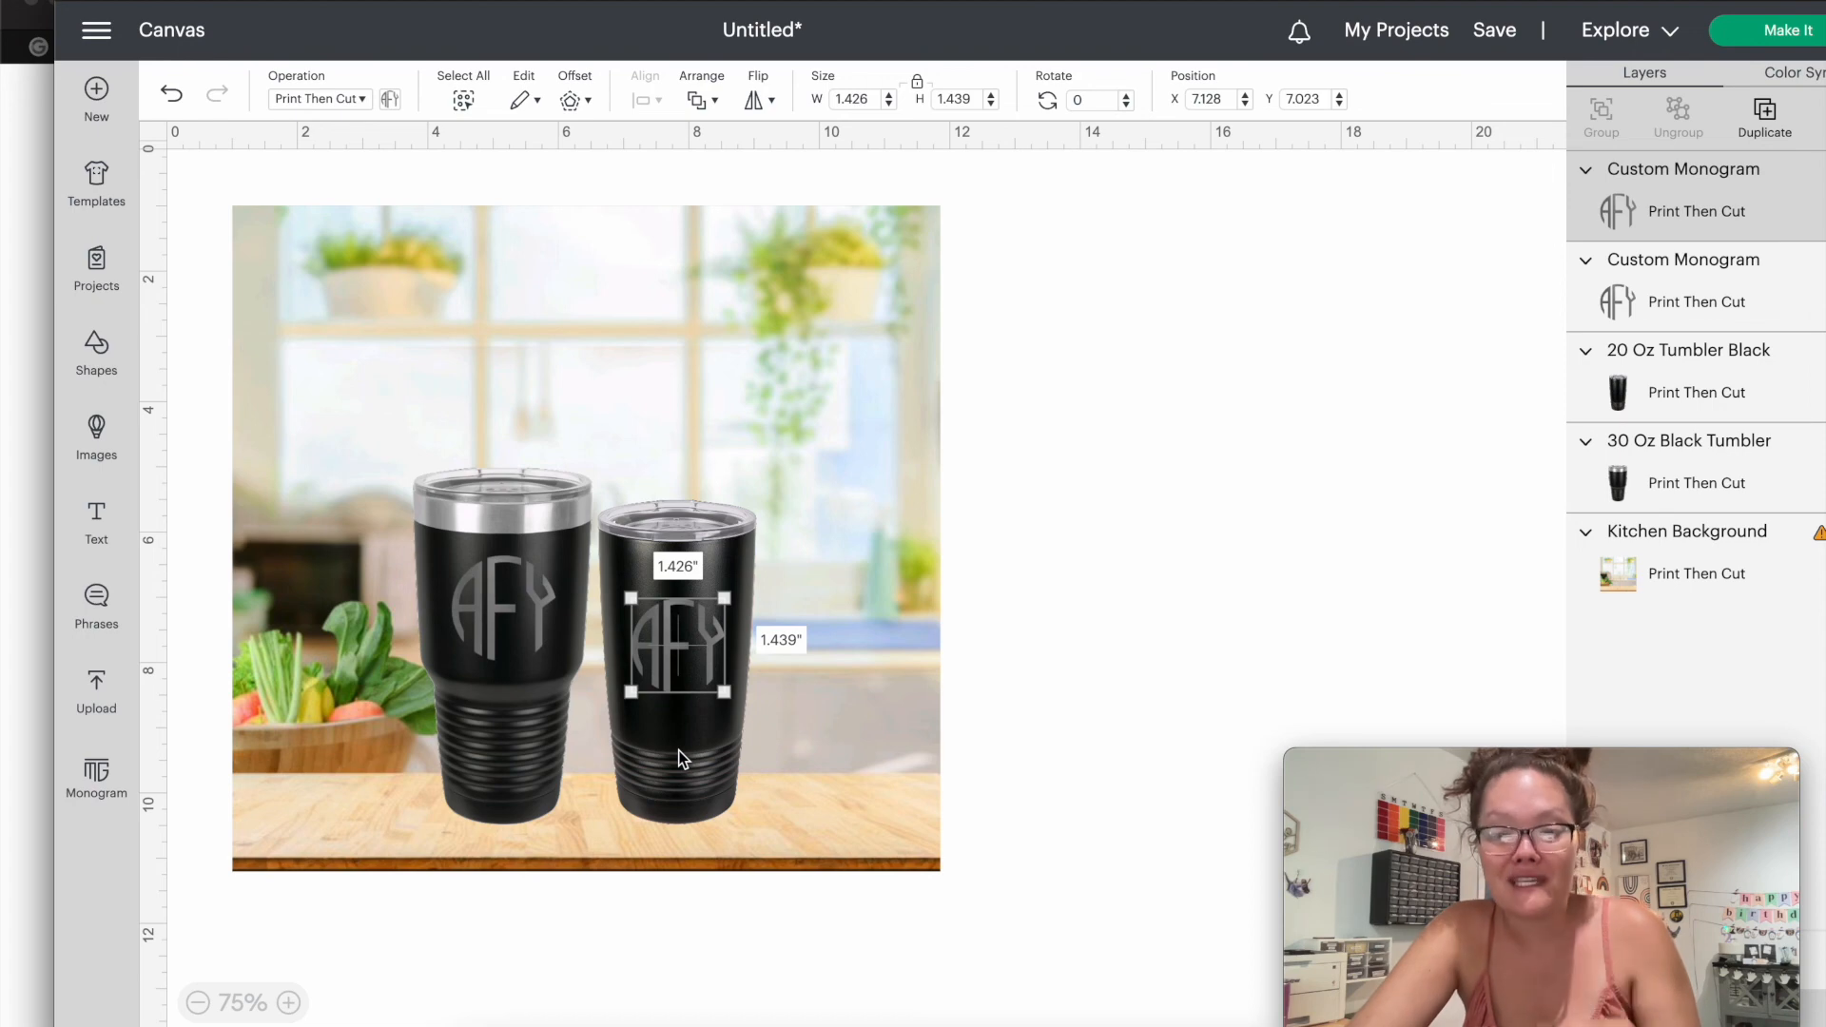
drag(680, 668, 676, 667)
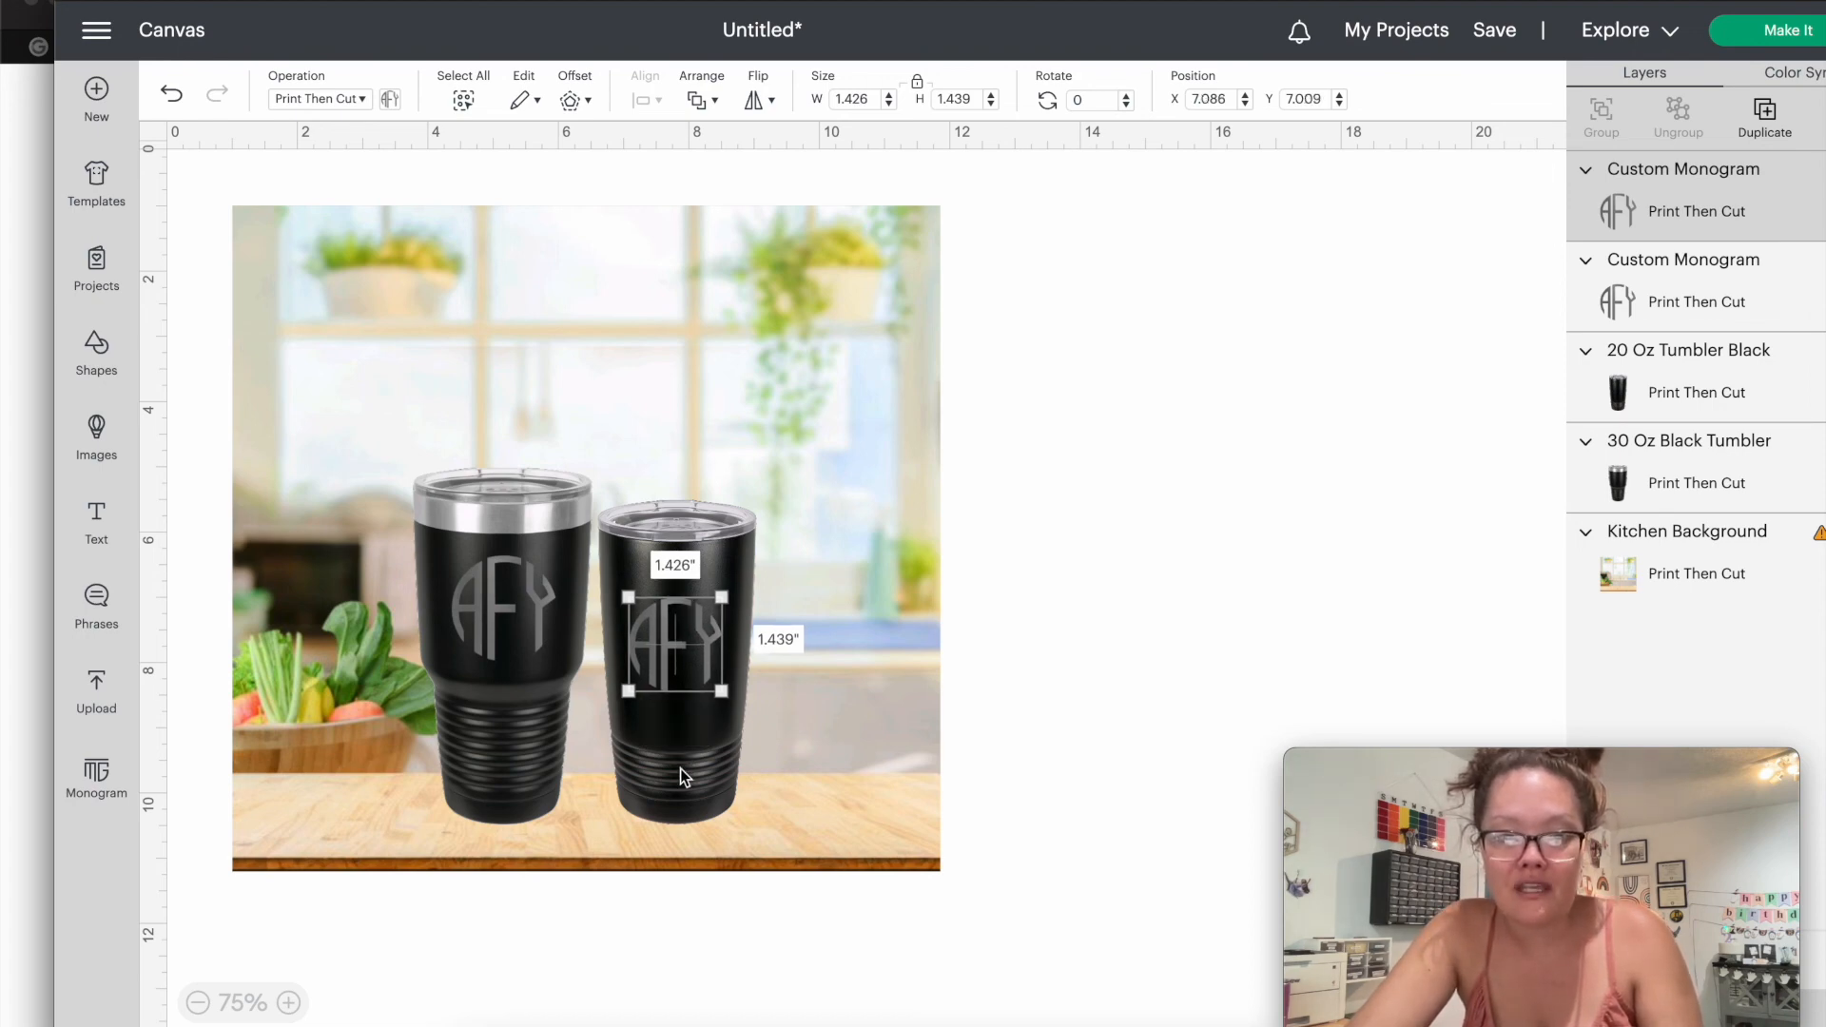
Step: Center the smaller monogram horizontally on the 20 oz tumbler
click(681, 740)
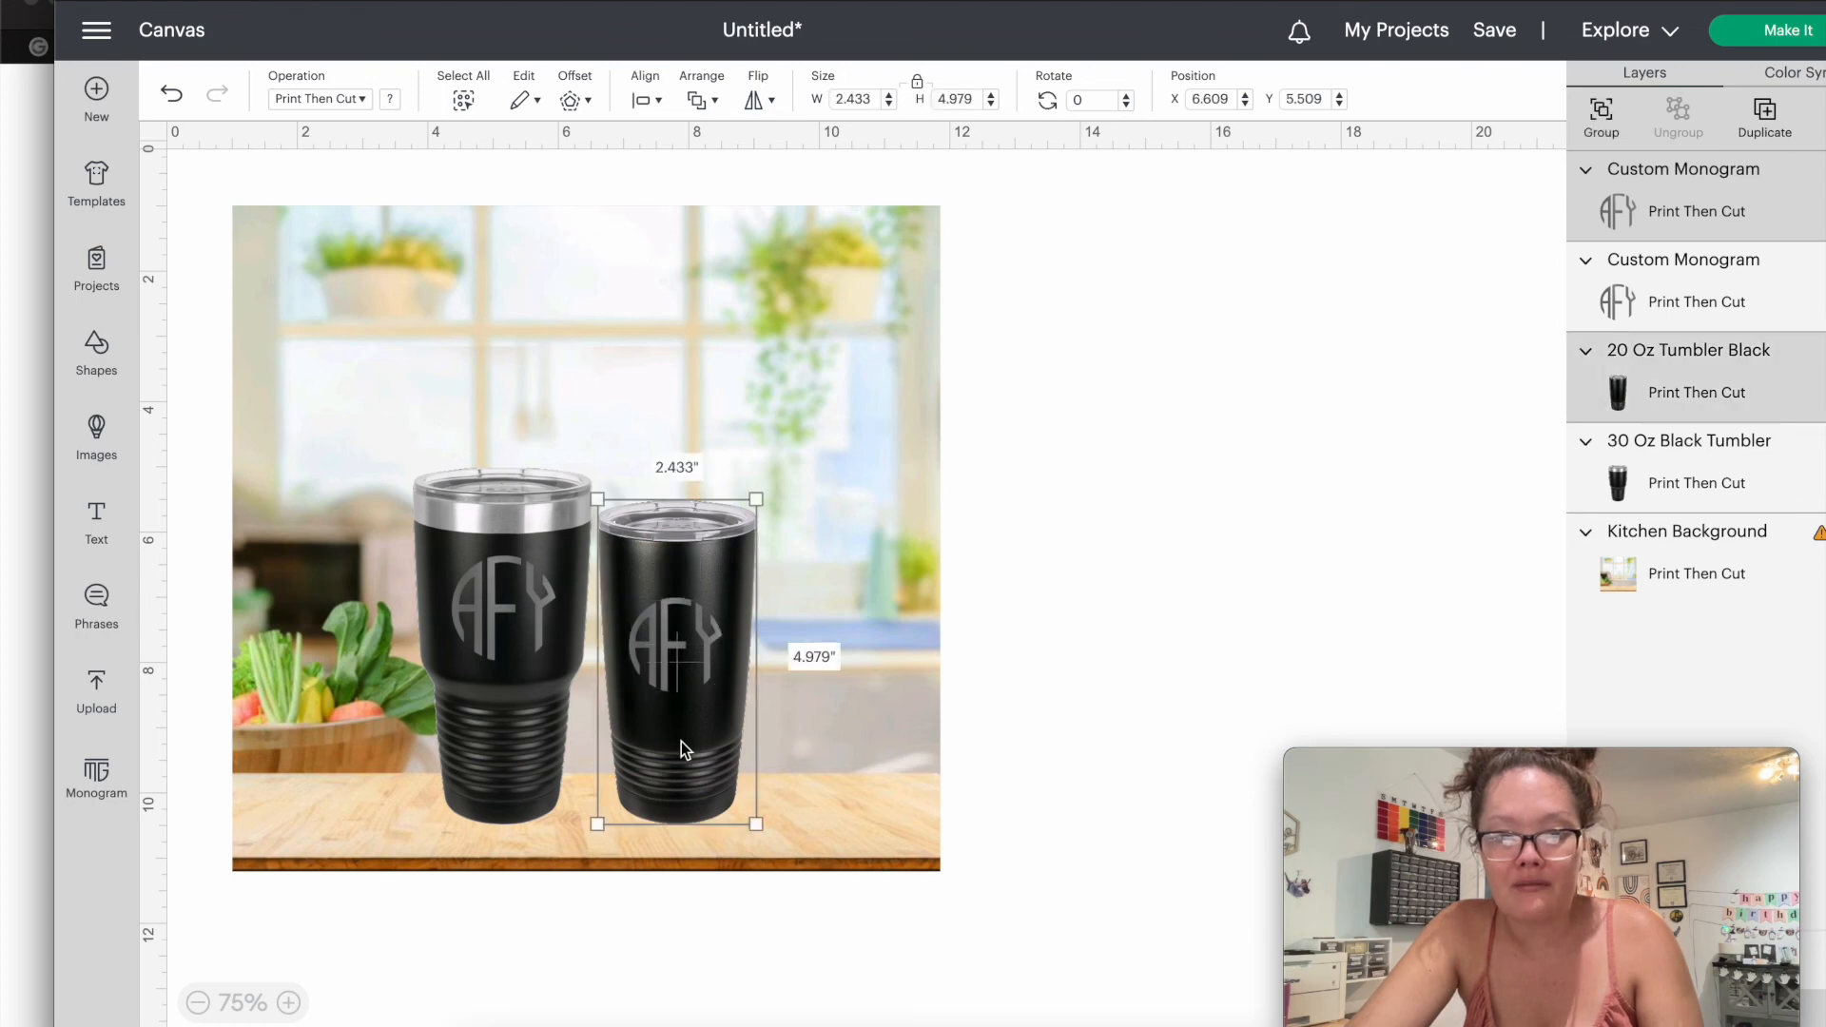
click(643, 101)
click(689, 198)
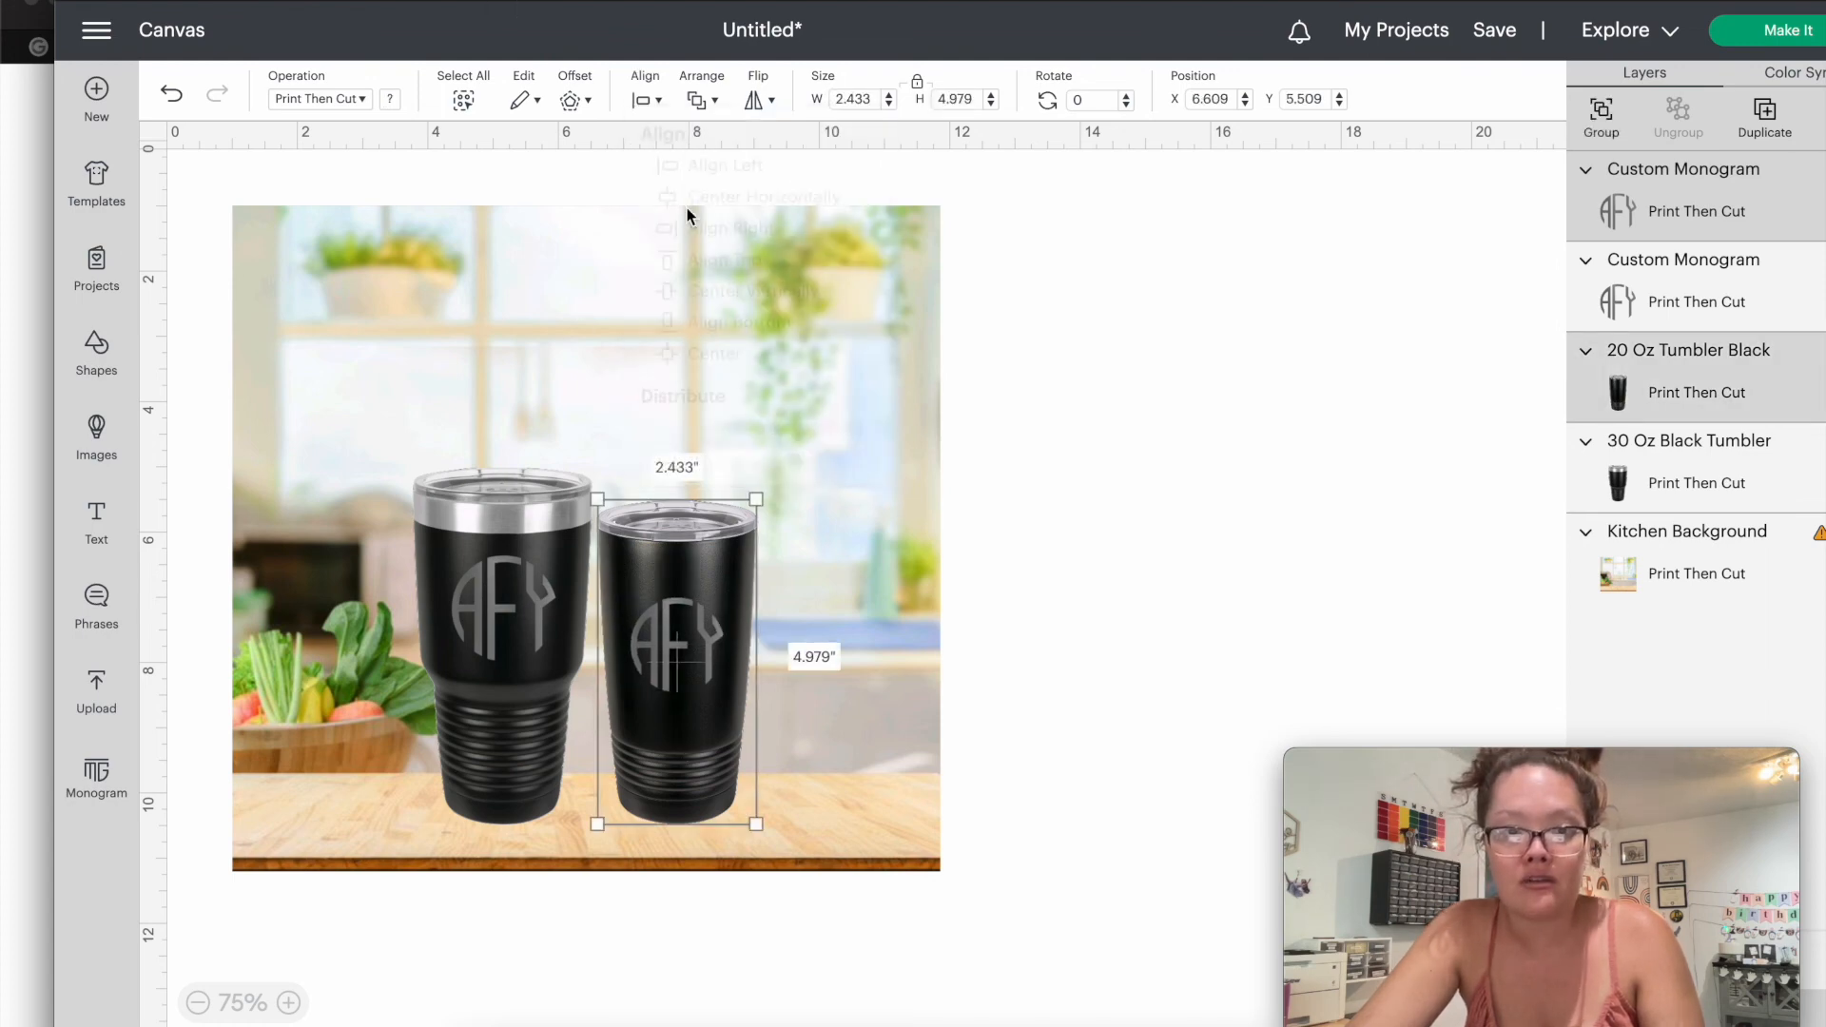
click(1139, 638)
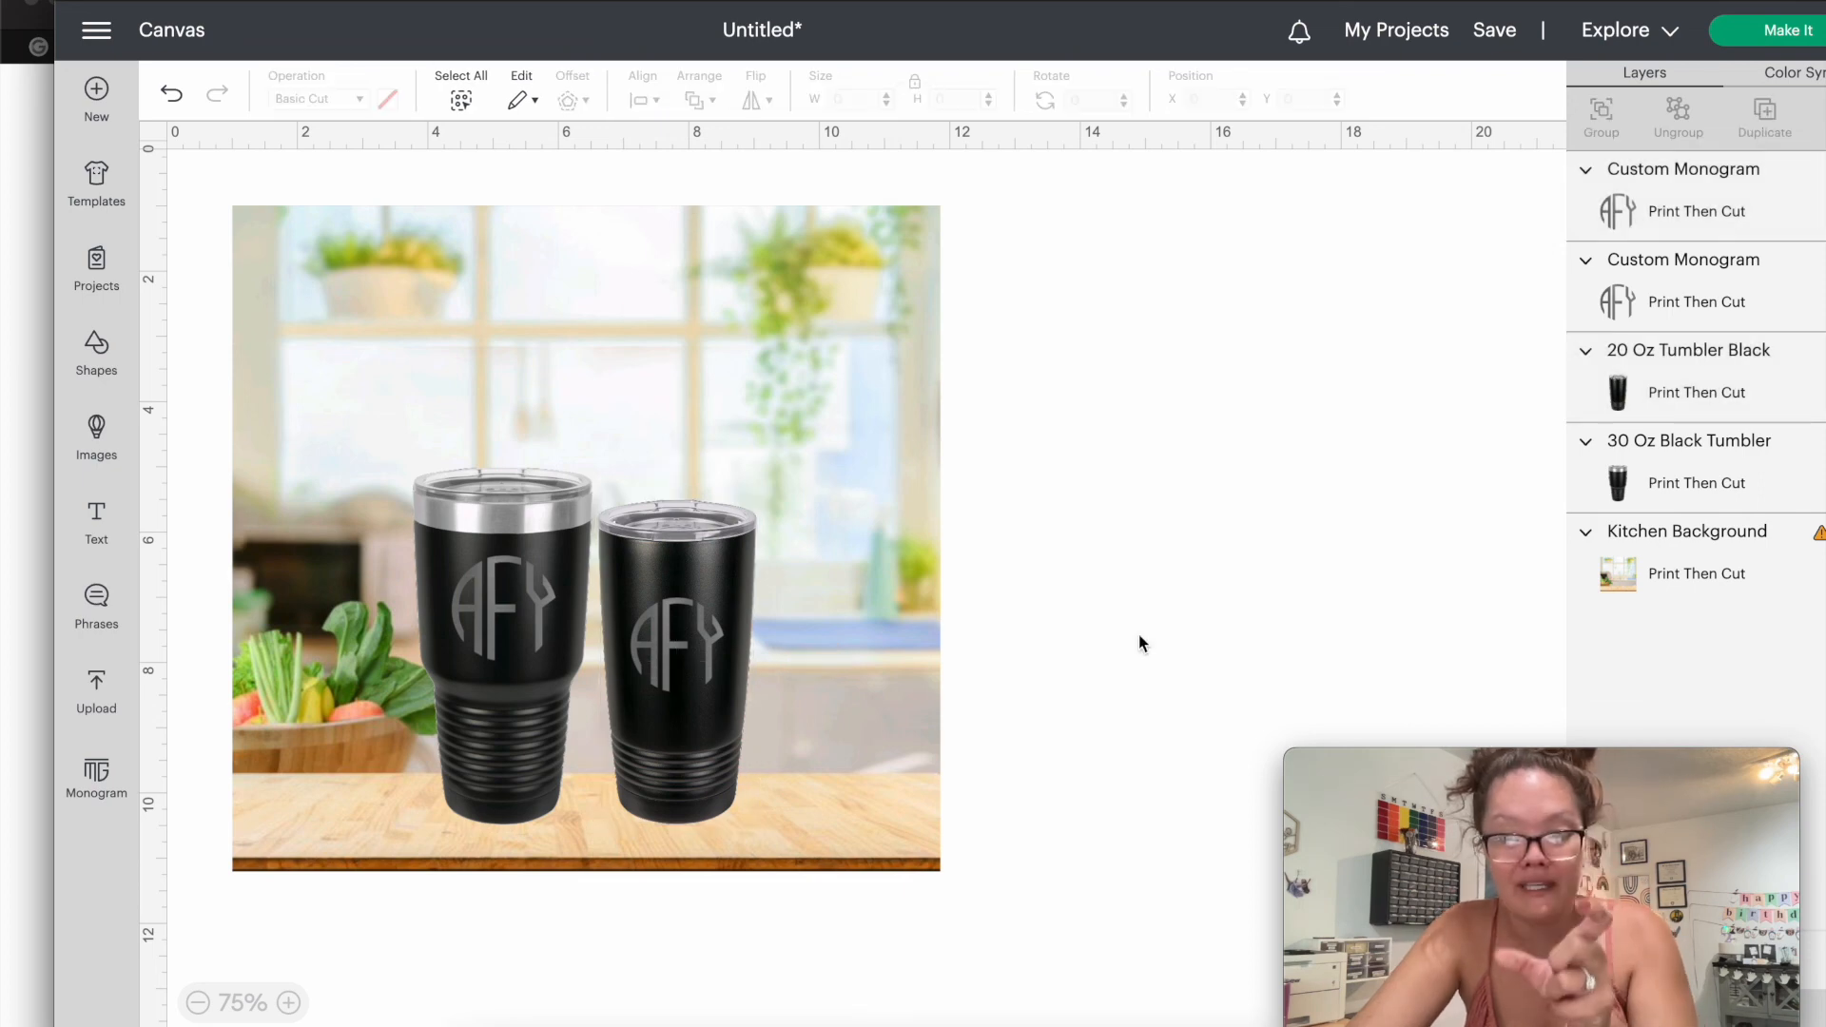
Step: Center the larger monogram horizontally on the 30 oz tumbler
click(506, 636)
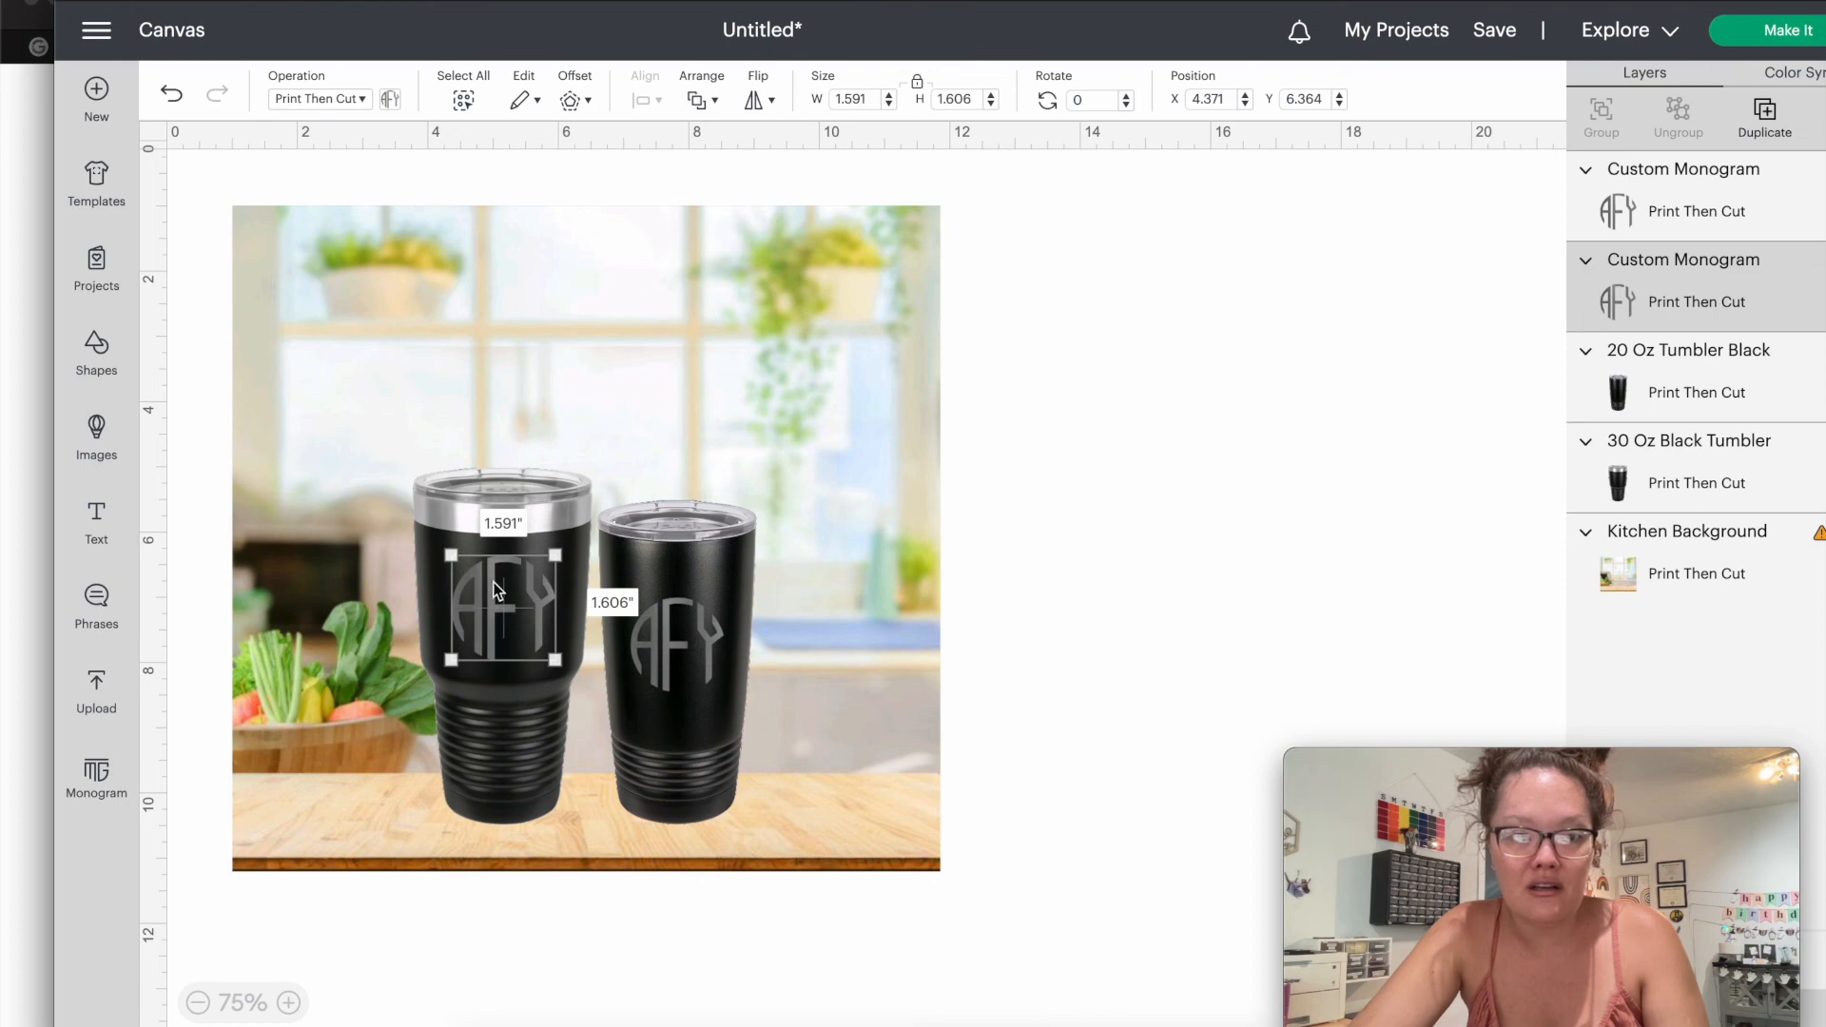
click(495, 697)
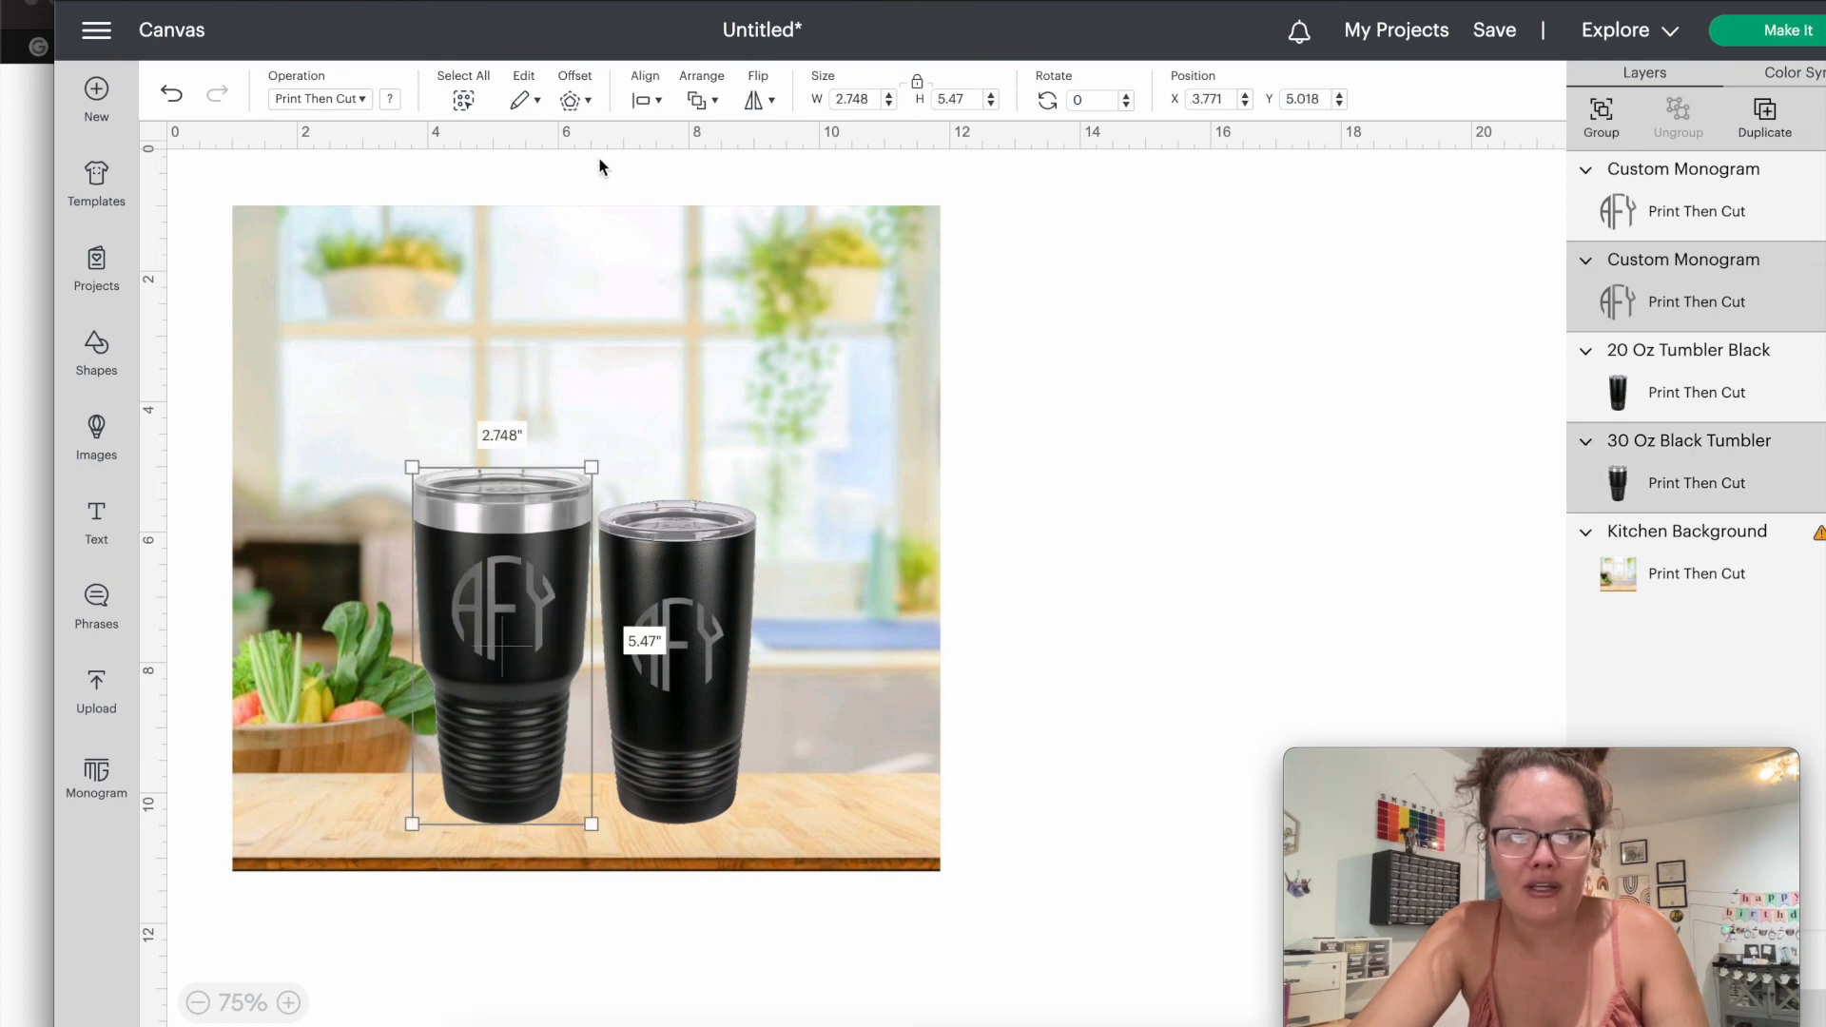
click(645, 99)
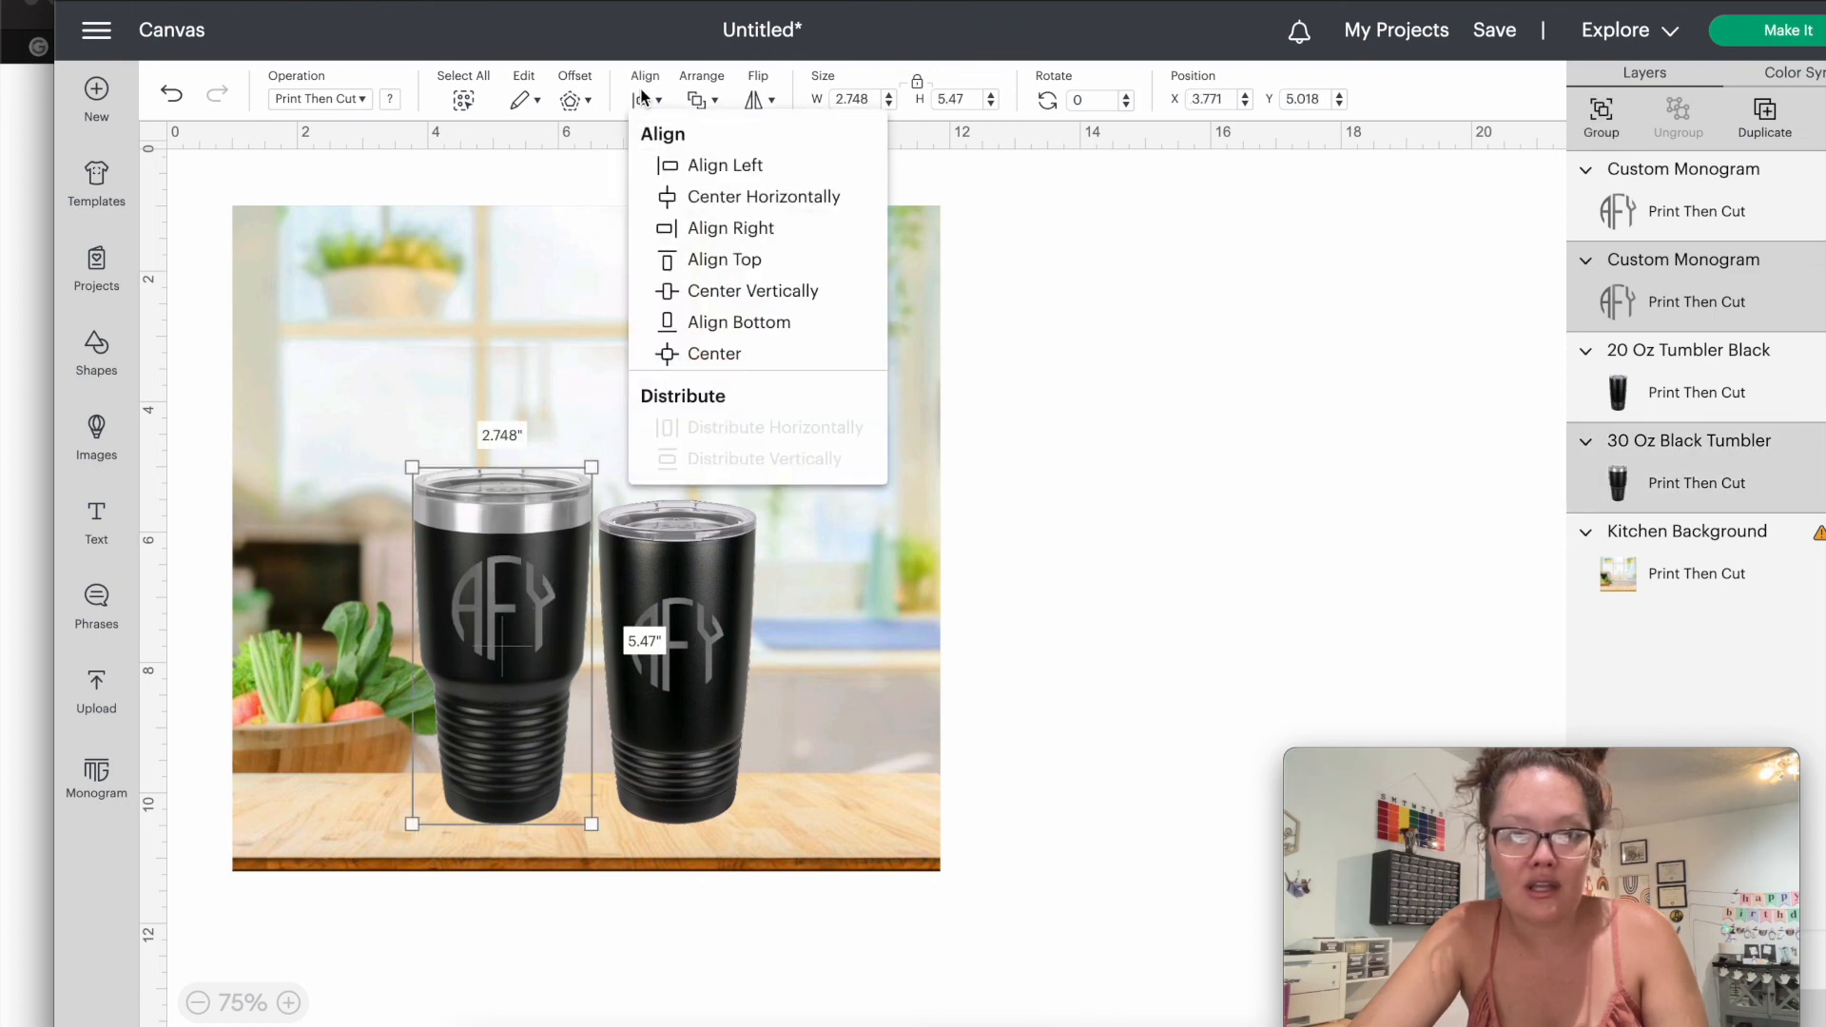
click(670, 197)
click(1154, 560)
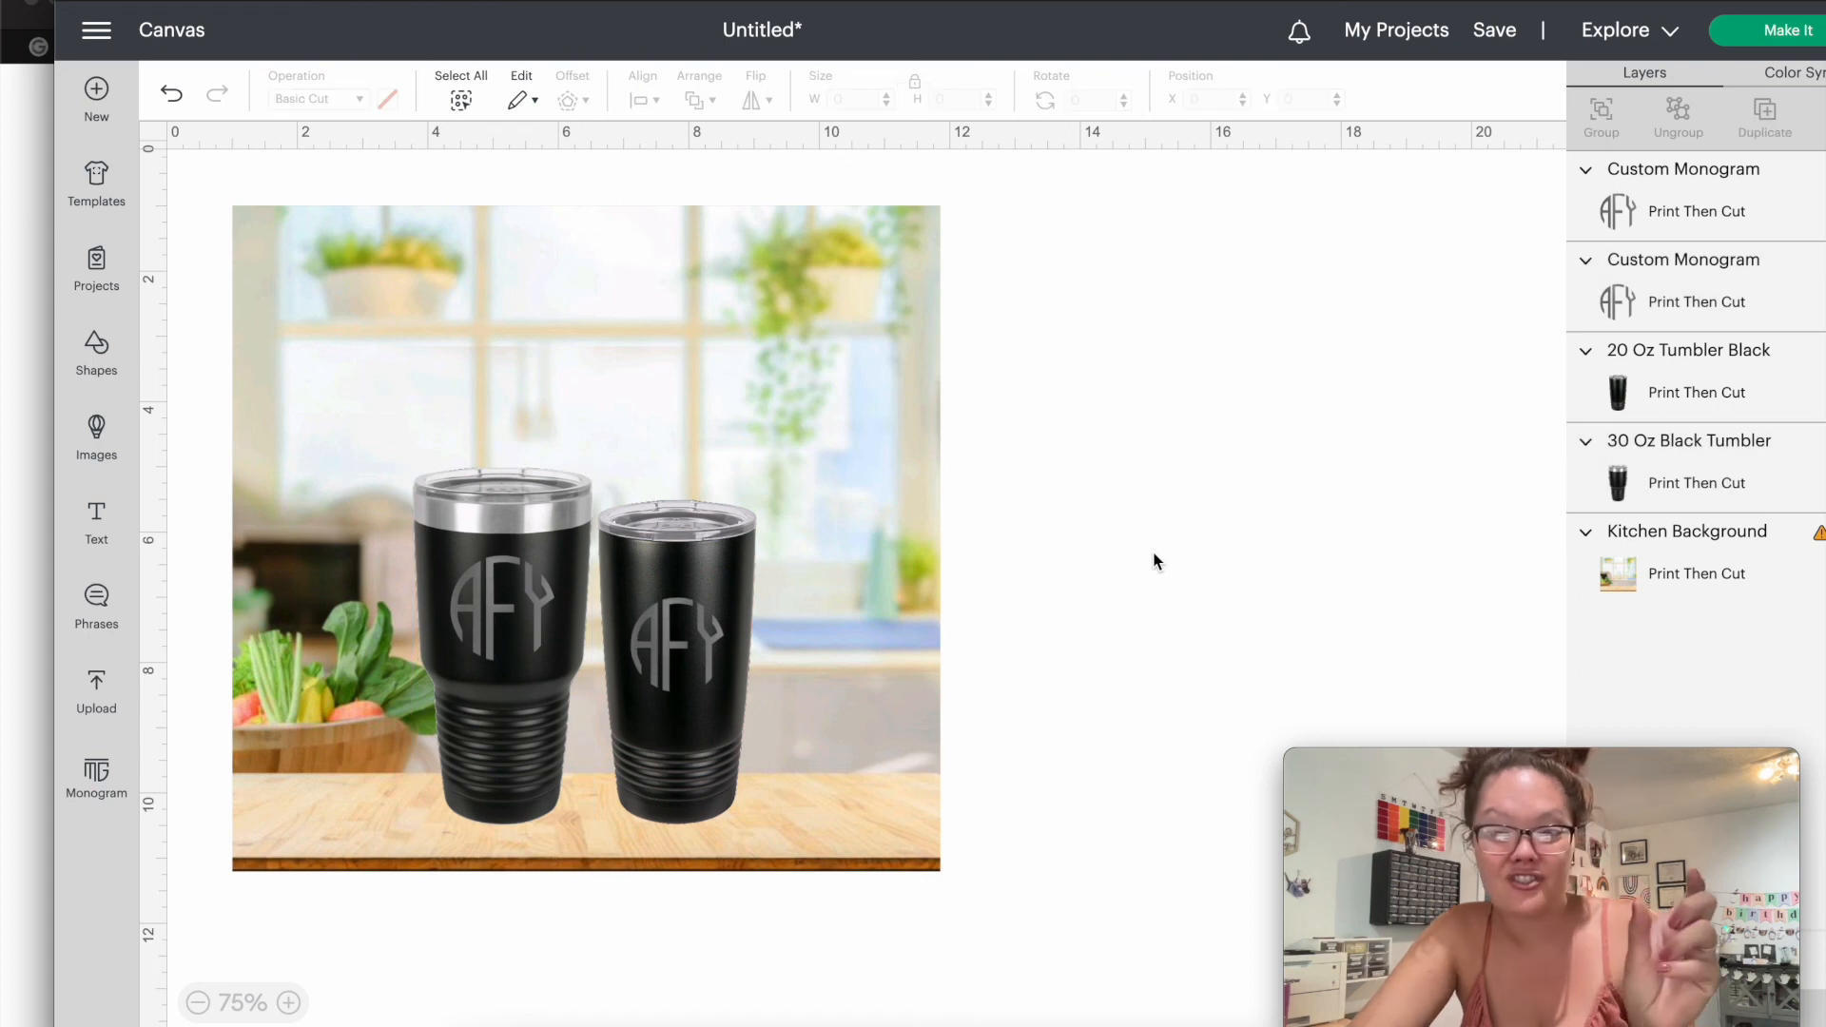
Step: Move the 20 oz tumbler together with its monogram slightly lower and closer to the 30 oz tumbler
click(681, 654)
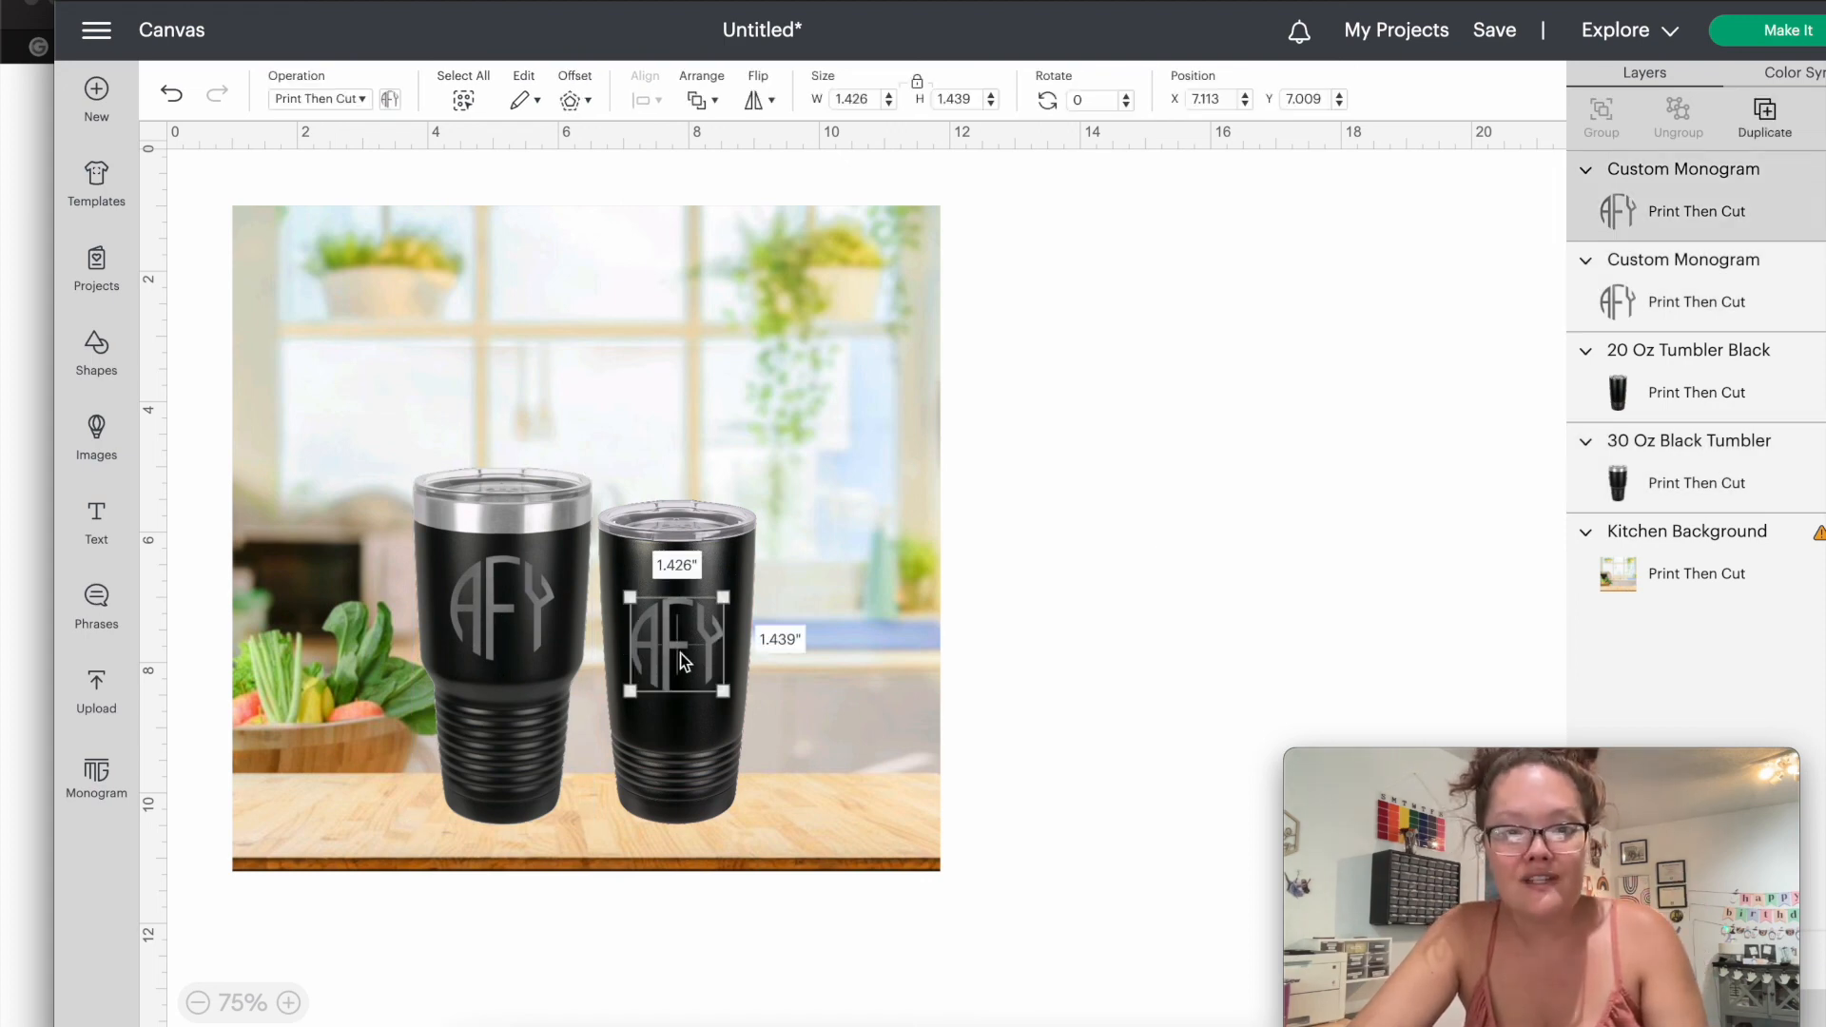
shift+click(681, 715)
drag(681, 715, 678, 723)
click(1110, 690)
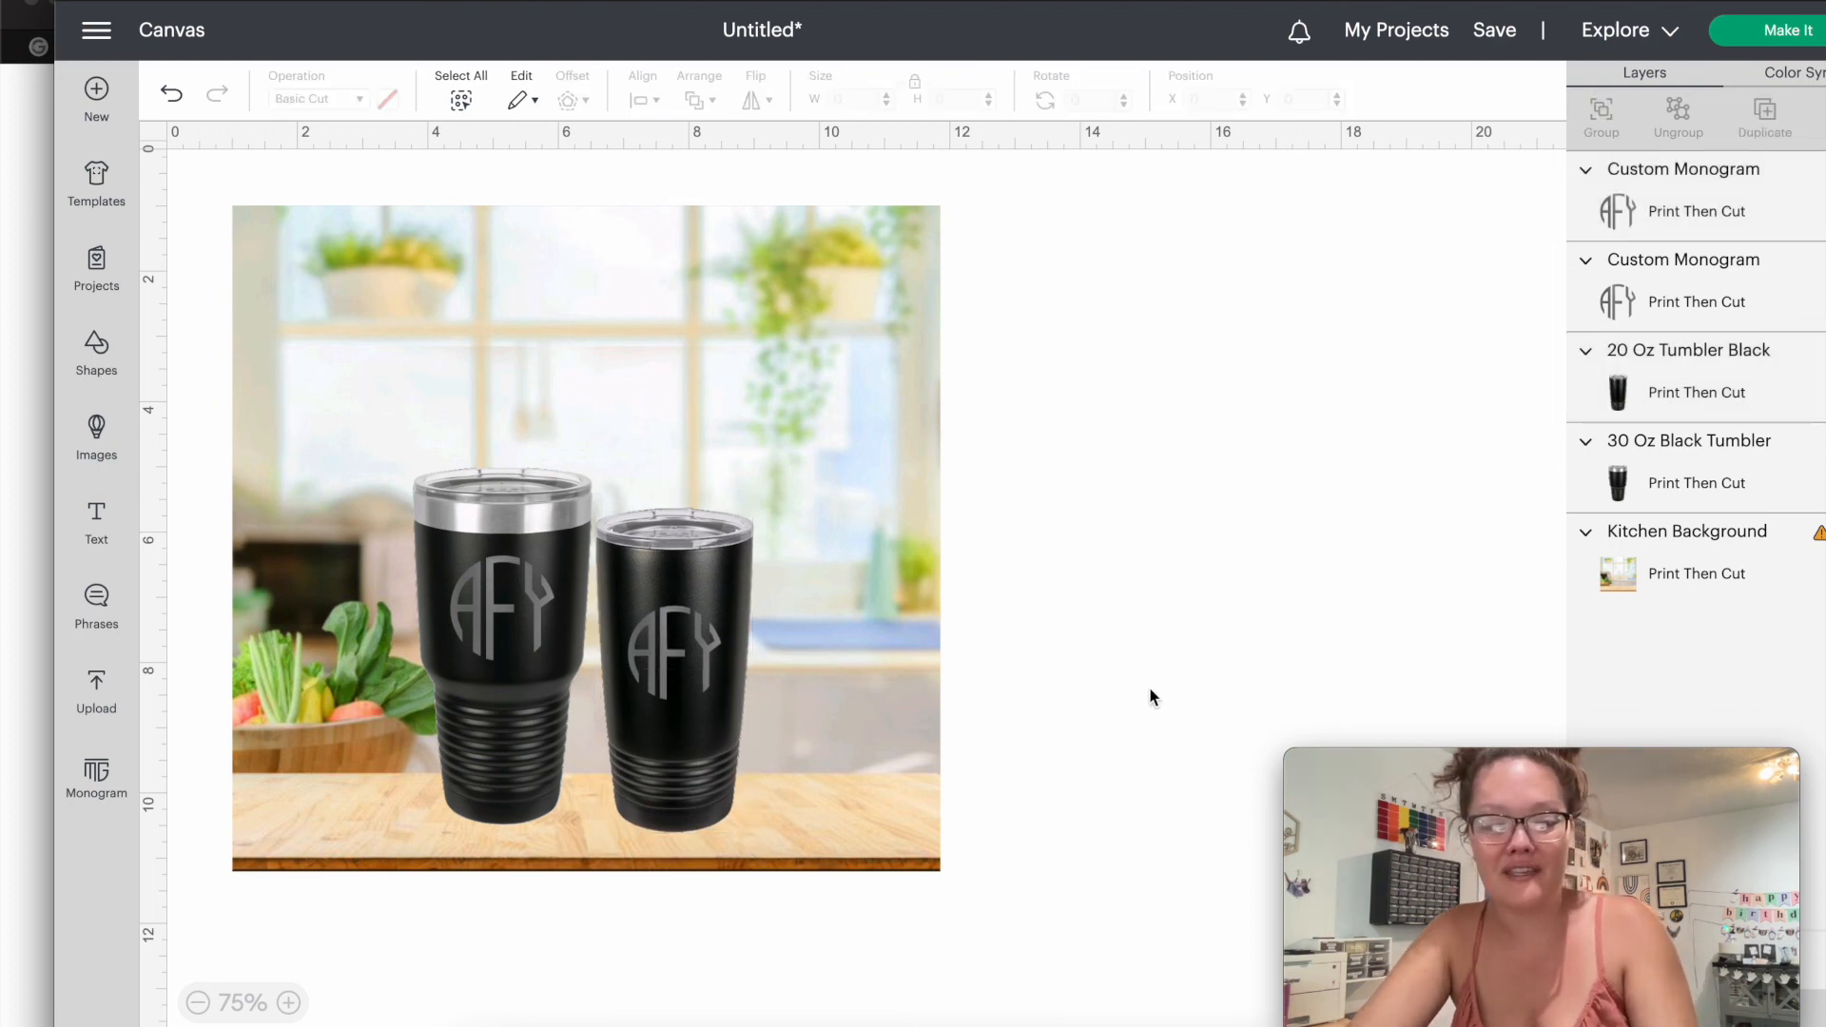
Step: Capture a screenshot of just the finished mockup, framed to the kitchen background's edges, and open the captured image
key(super+shift+4)
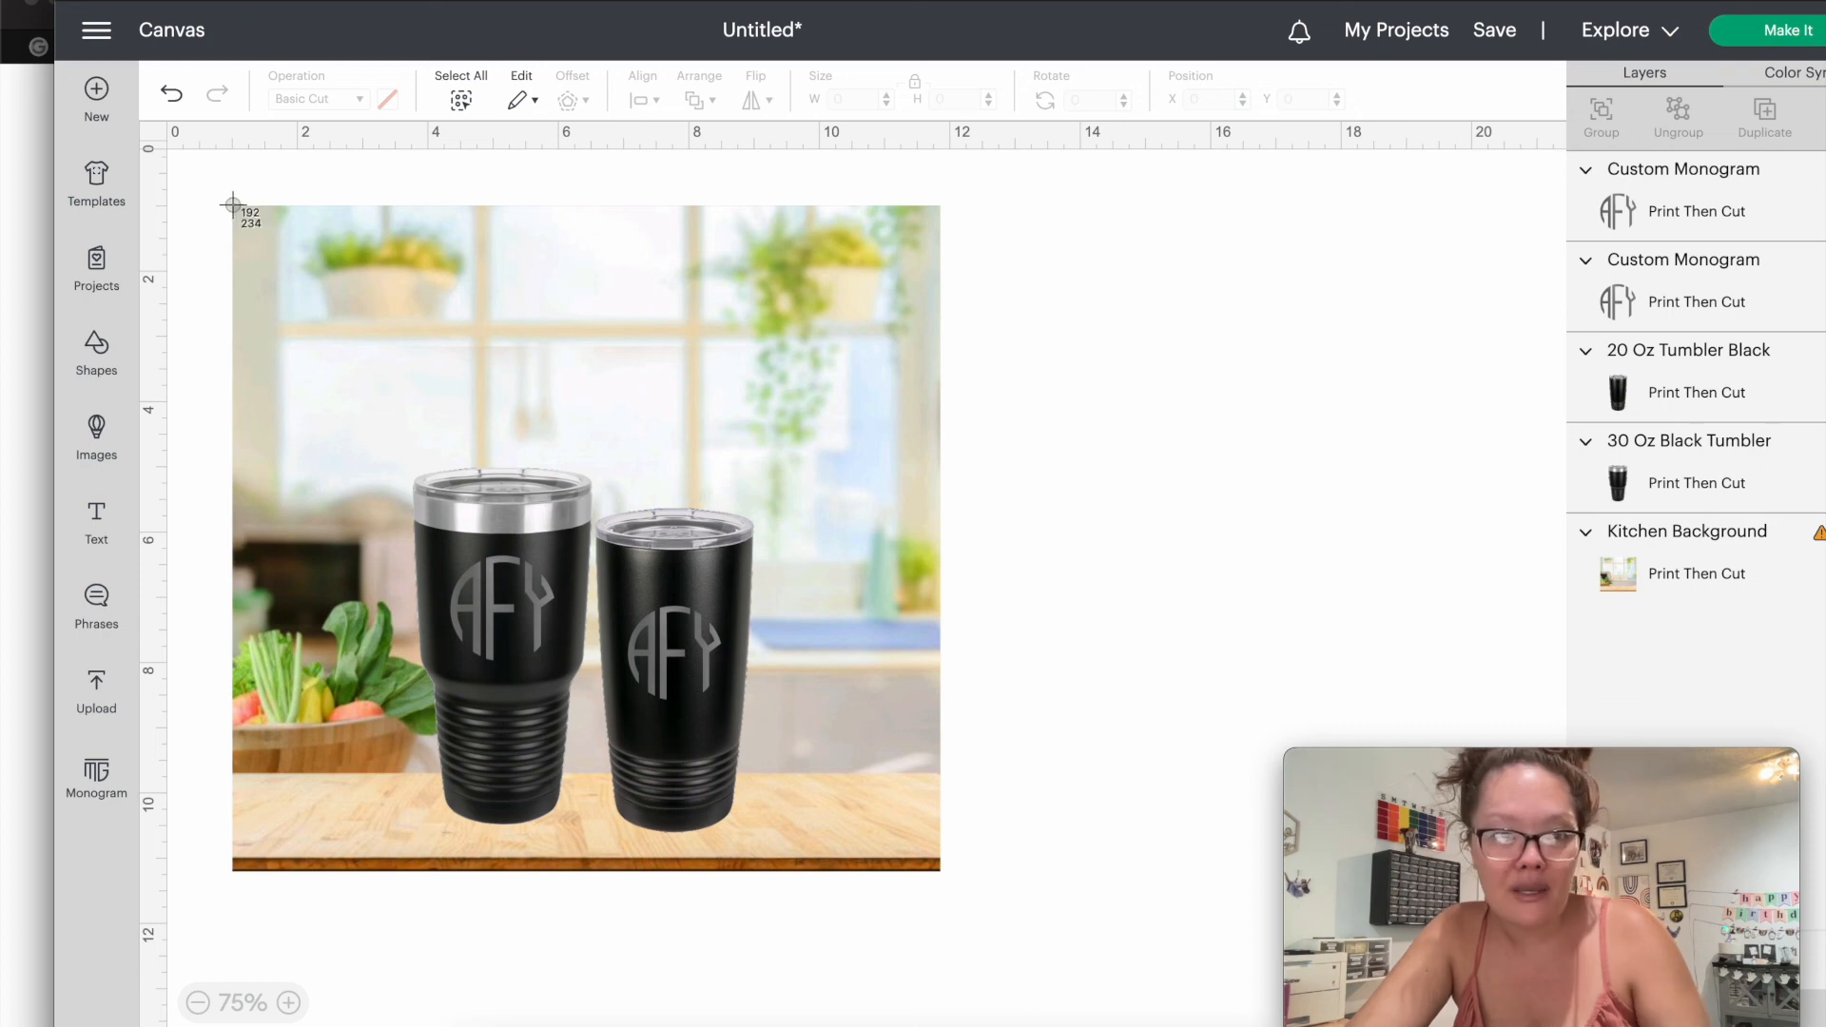
drag(231, 204, 943, 869)
click(1712, 998)
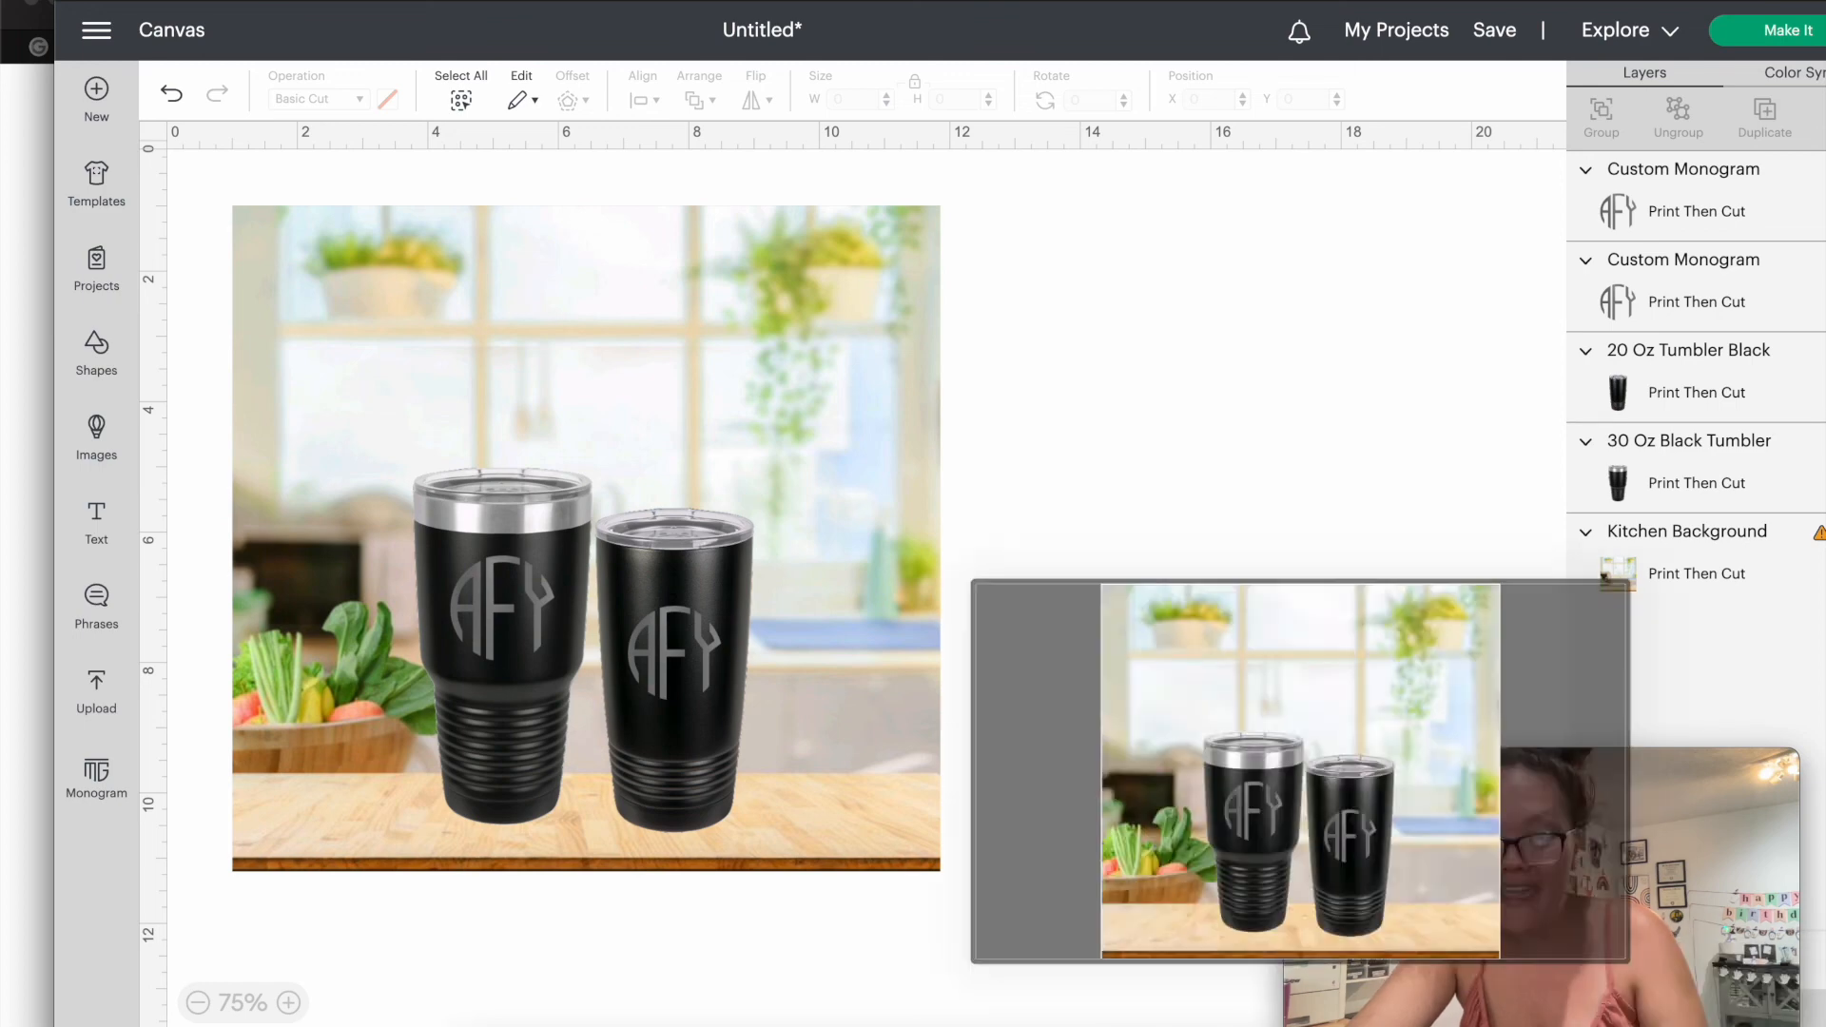